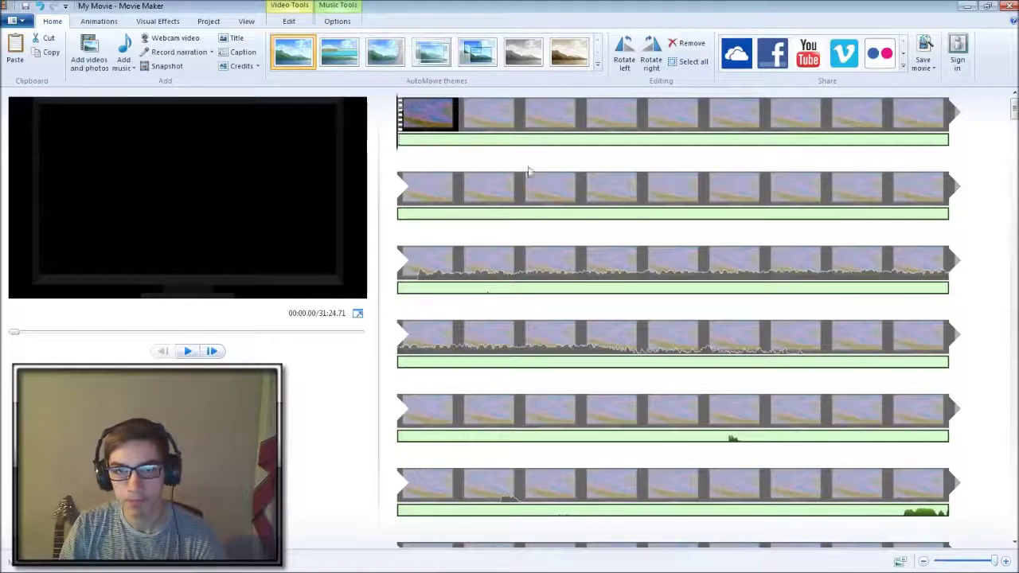
# Select the gameplay clip and start playing the movie preview
pyautogui.click(442, 261)
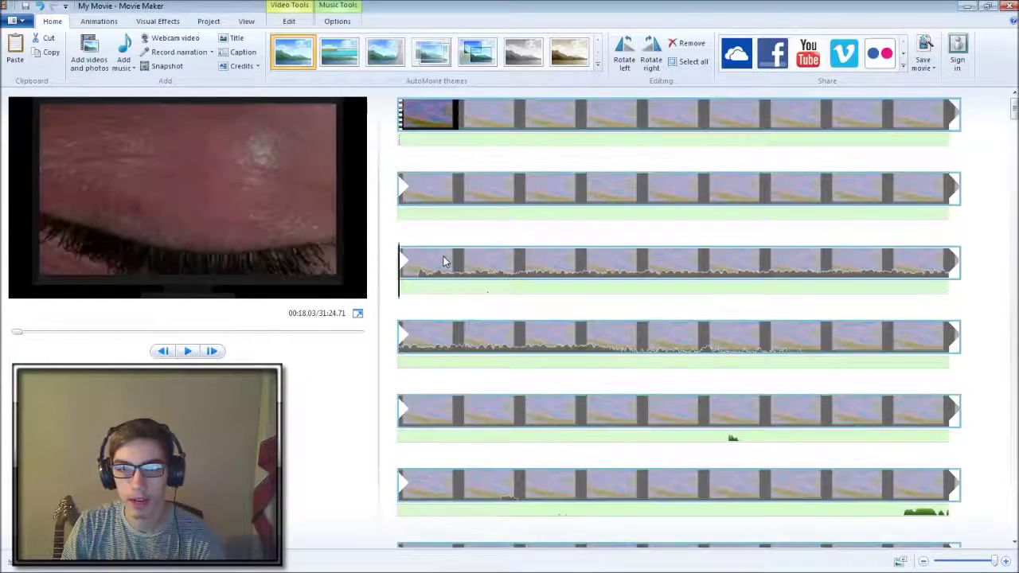
pyautogui.press('space')
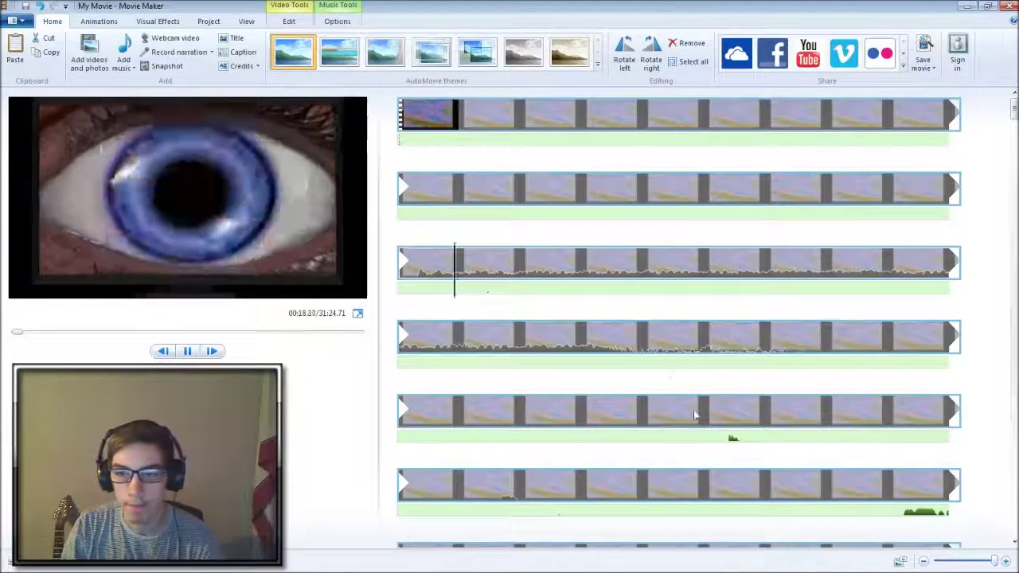
pyautogui.scroll(-1, 707, 376)
pyautogui.scroll(-2, 707, 376)
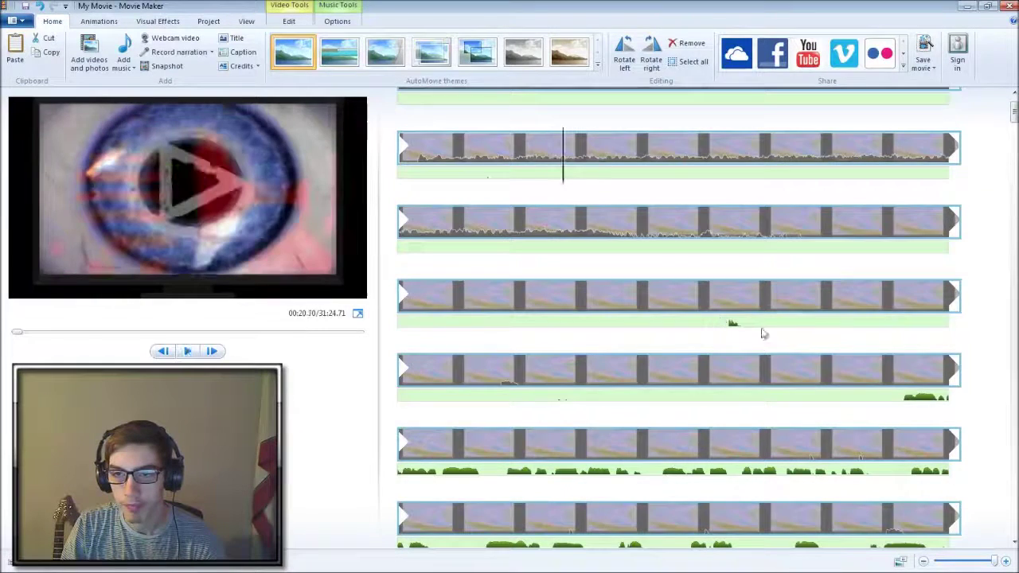
pyautogui.scroll(-1, 768, 341)
pyautogui.scroll(-1, 796, 351)
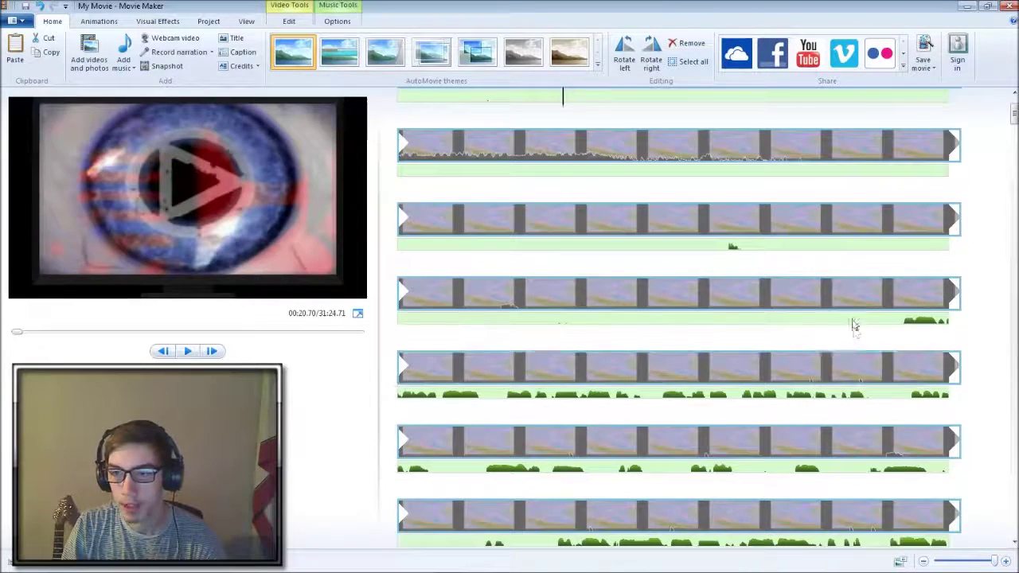
# Select the music track and show its Music volume control under Options
pyautogui.click(856, 323)
pyautogui.click(337, 21)
pyautogui.click(15, 49)
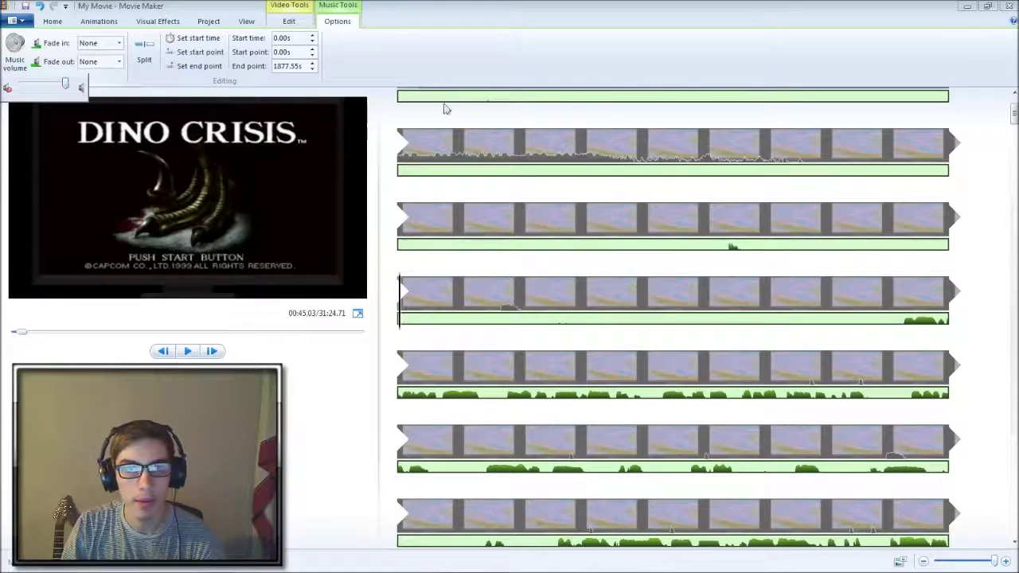
# Preview from near 00:53, then split the clip at 00:52.30
pyautogui.click(893, 289)
pyautogui.press('space')
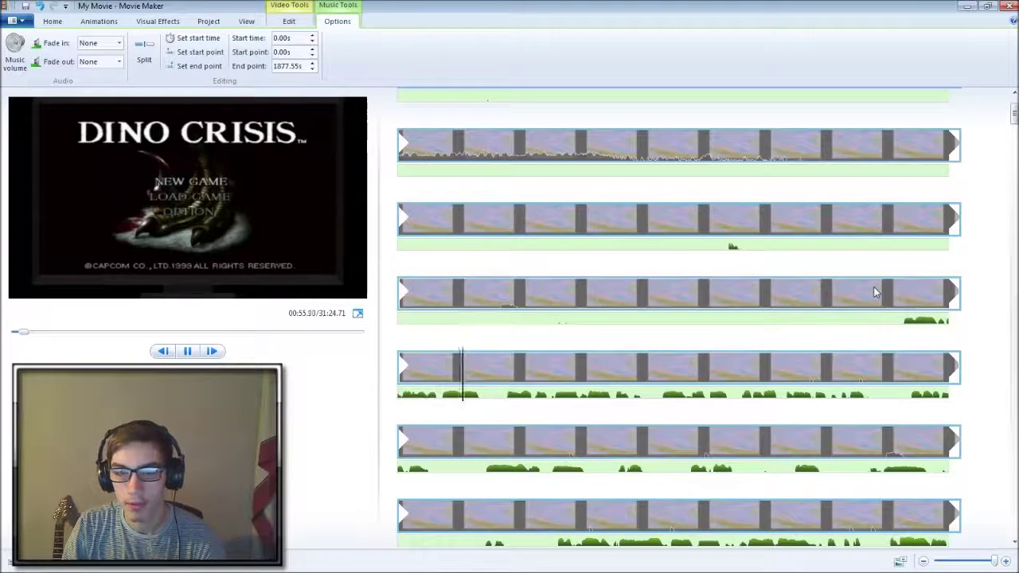
pyautogui.press('space')
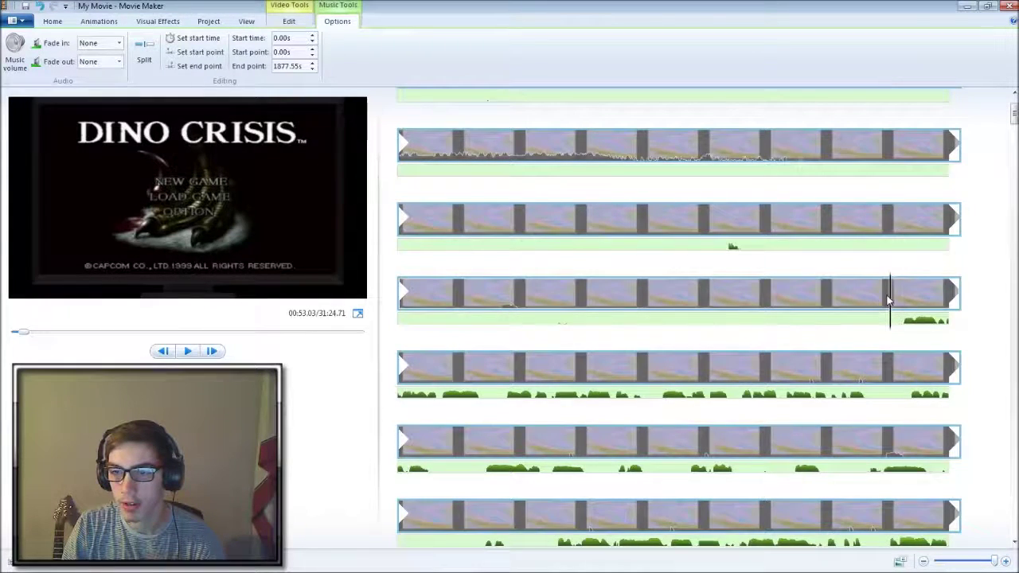
pyautogui.moveTo(891, 301); pyautogui.dragTo(835, 296)
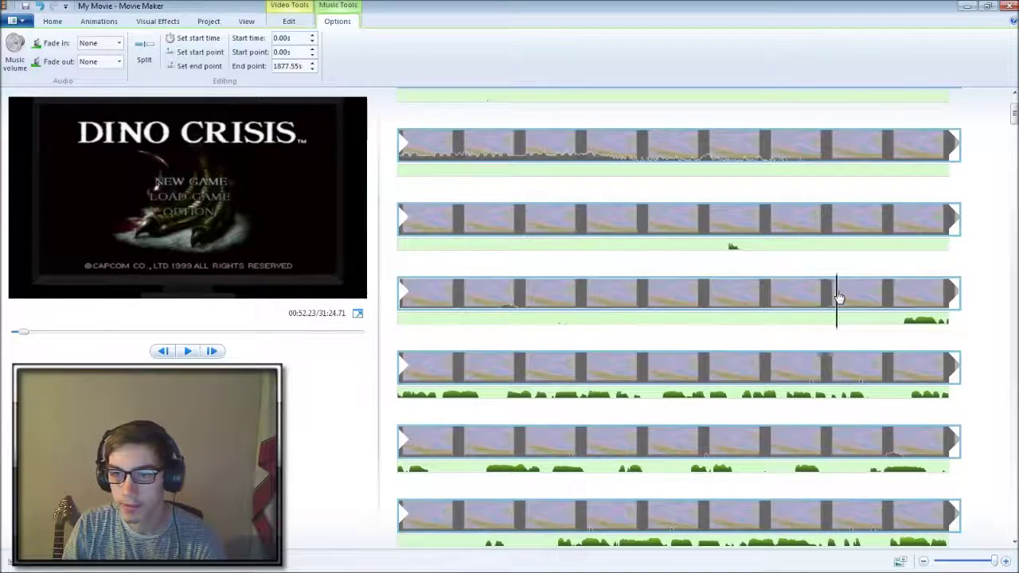
pyautogui.rightClick(835, 295)
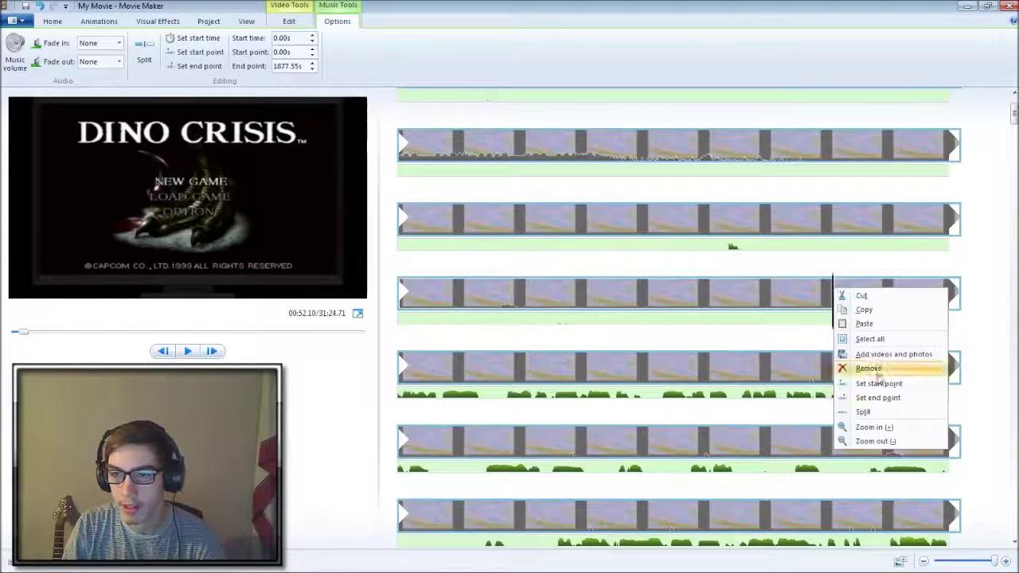
pyautogui.click(860, 411)
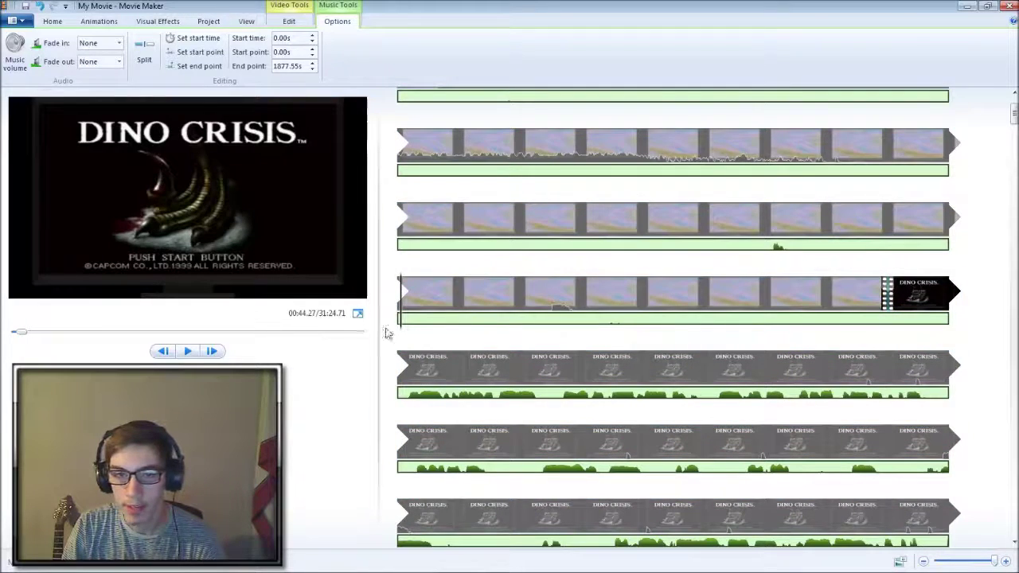
# Split at 00:52.03, then remove the purple intro clip and the music's opening part
pyautogui.moveTo(406, 330); pyautogui.dragTo(888, 328)
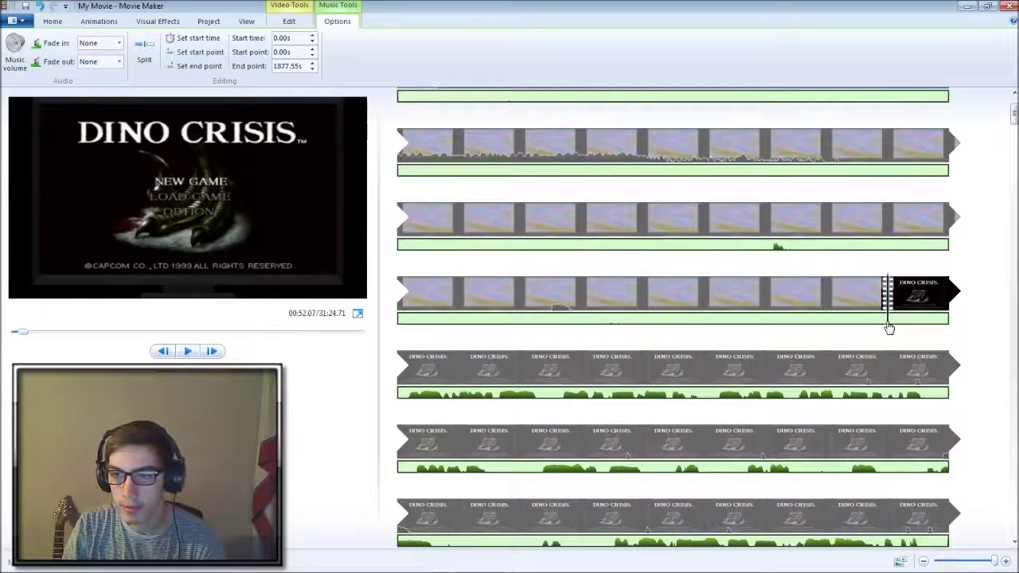
pyautogui.rightClick(888, 327)
pyautogui.click(927, 445)
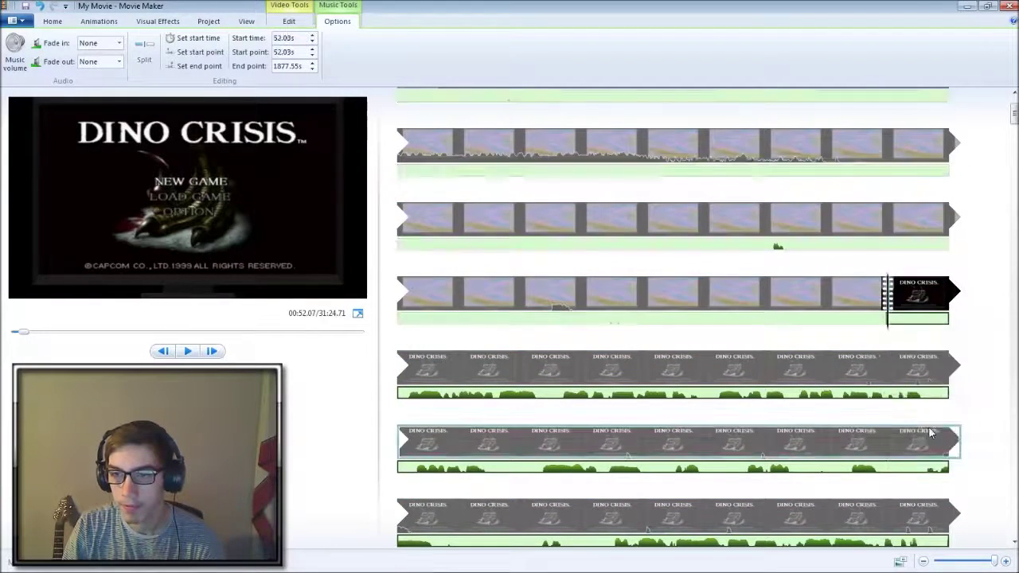
pyautogui.rightClick(577, 297)
pyautogui.click(641, 375)
pyautogui.rightClick(555, 300)
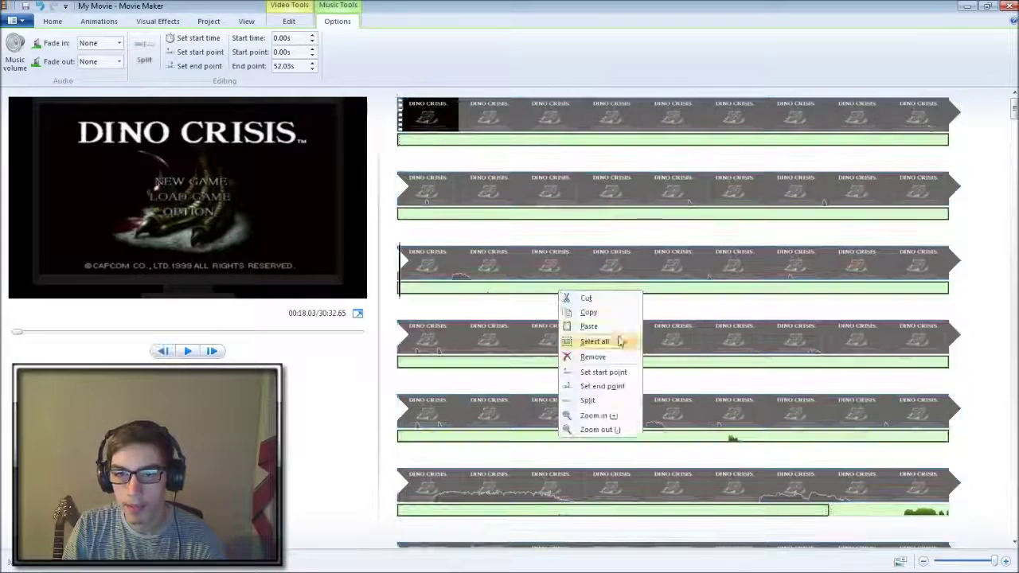
pyautogui.click(626, 358)
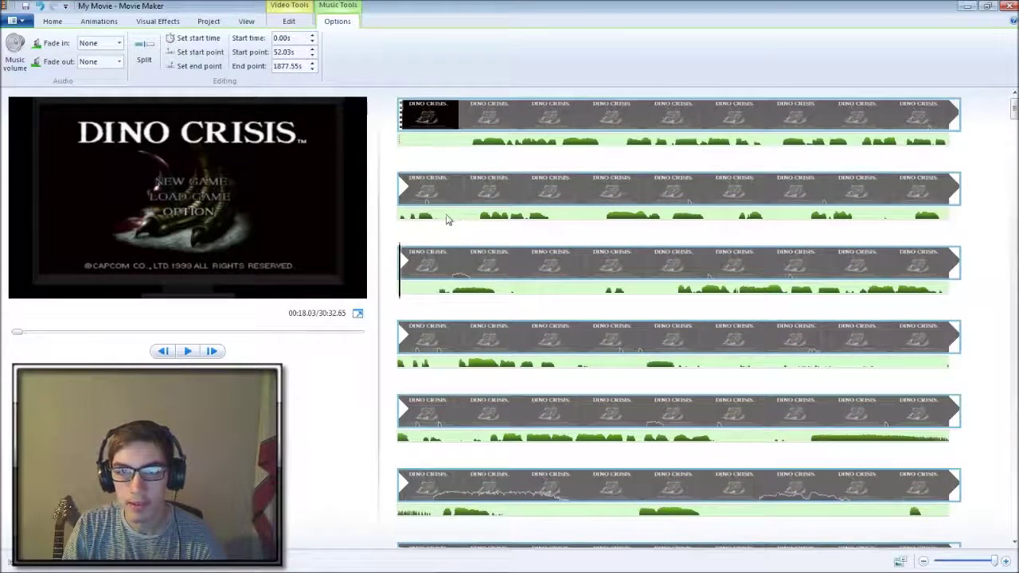
# Return to the movie's start and play it from the beginning with visual effects showing
pyautogui.click(100, 24)
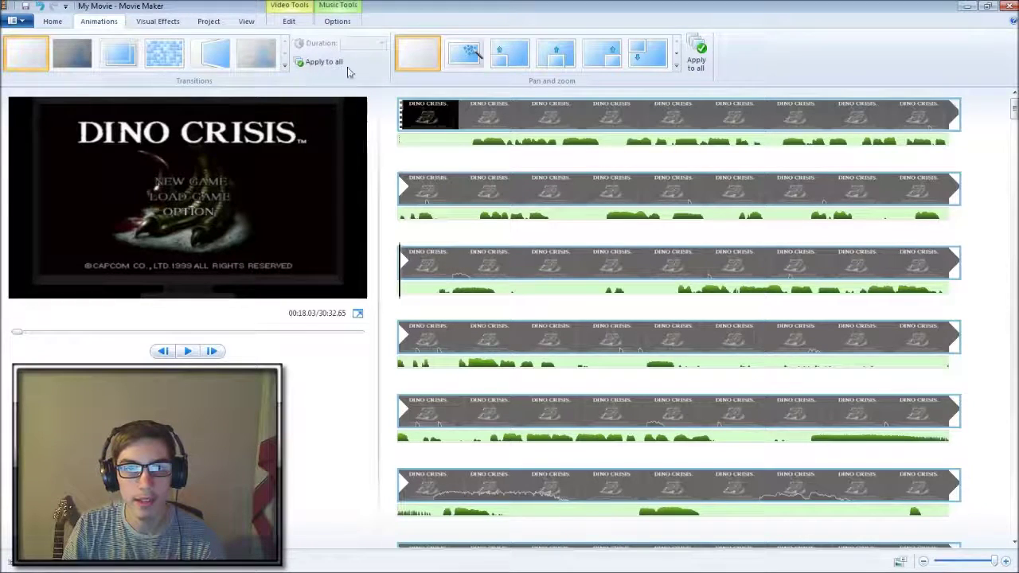
pyautogui.click(401, 119)
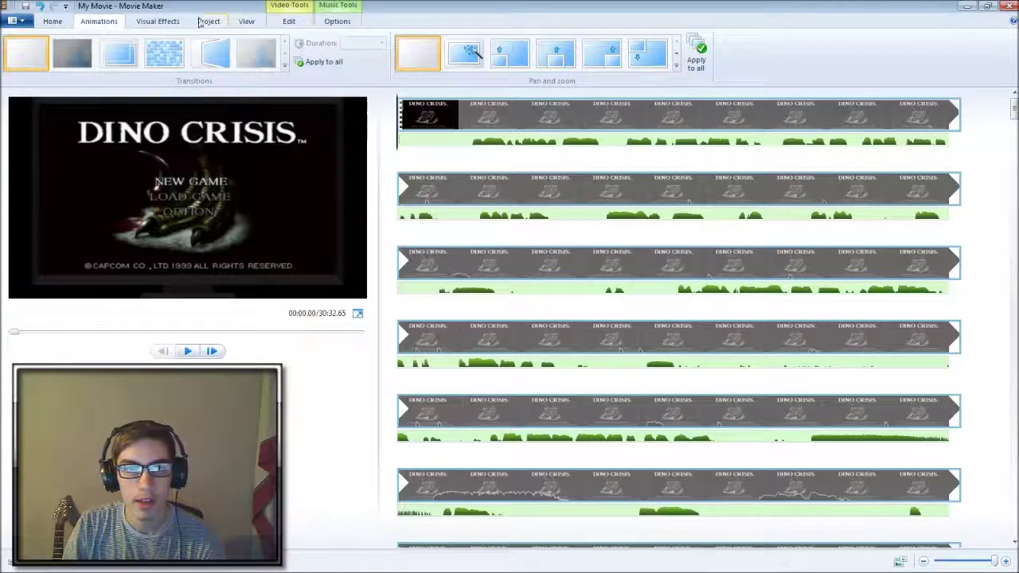
pyautogui.click(158, 20)
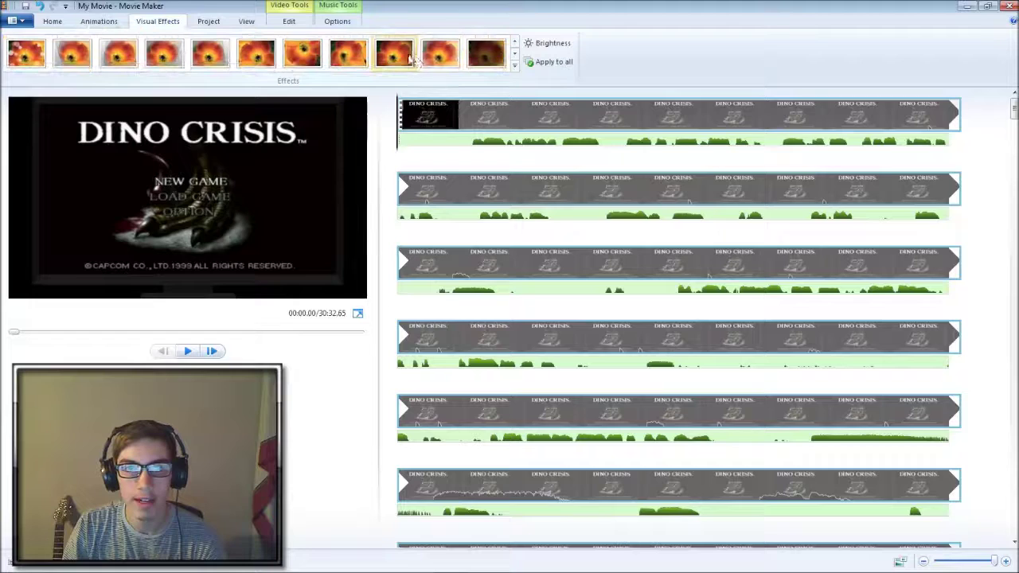
pyautogui.press('space')
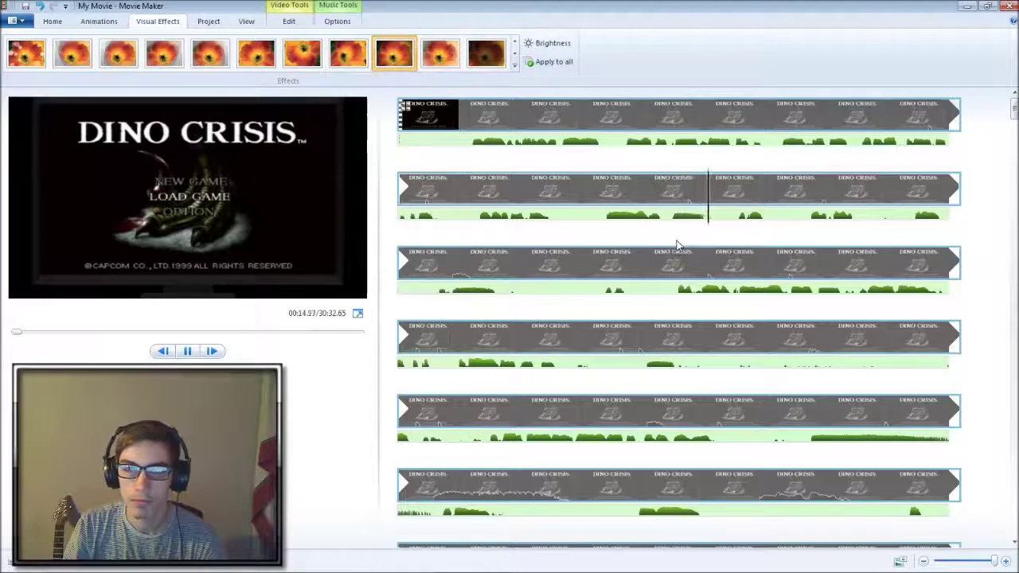
# Pause, then skim past the OPTION and title screens to 00:50.77 and resume playing
pyautogui.press('space')
pyautogui.click(573, 271)
pyautogui.click(586, 354)
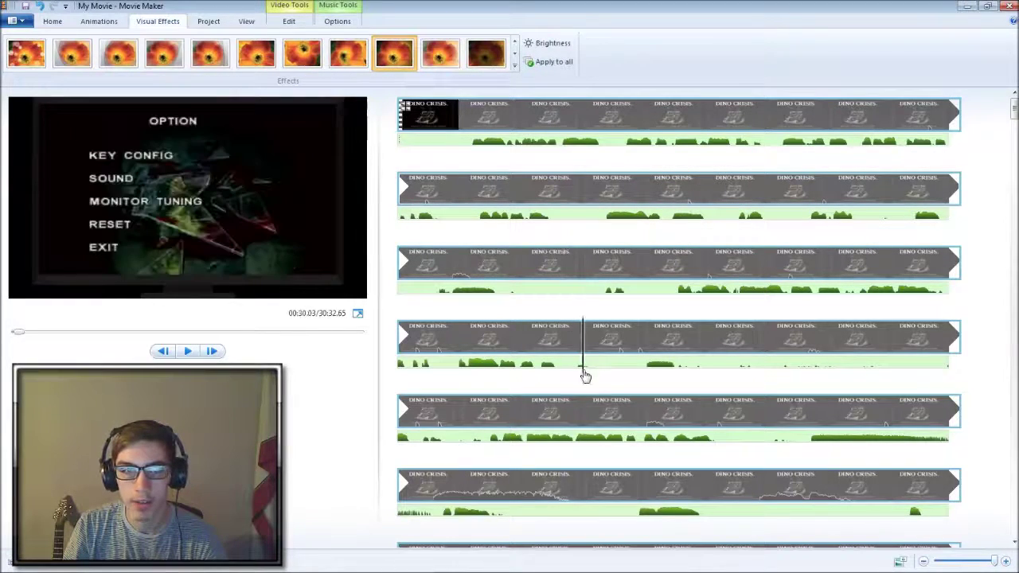
pyautogui.click(589, 413)
pyautogui.click(639, 438)
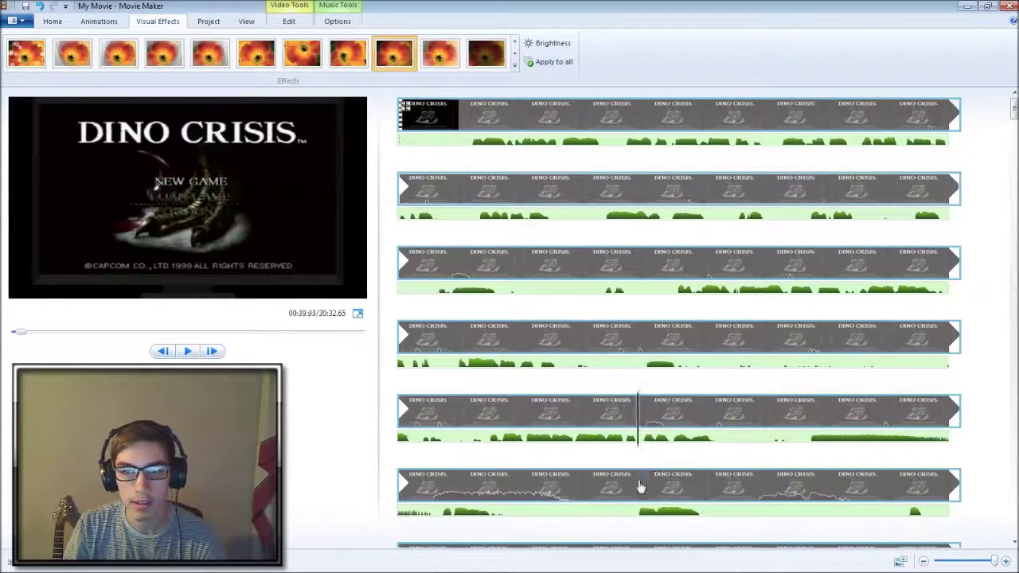
pyautogui.scroll(-2, 673, 301)
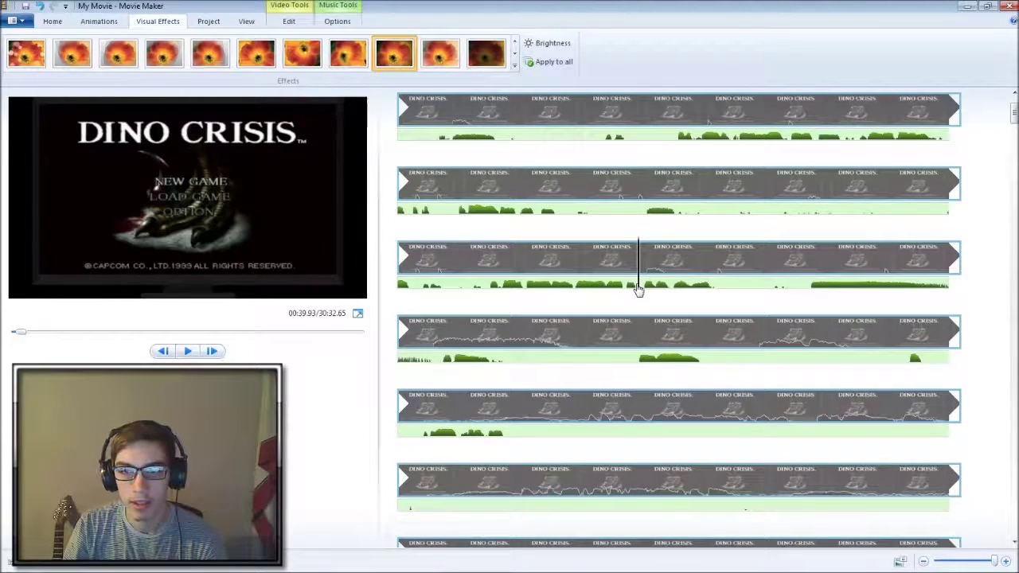
pyautogui.click(630, 355)
pyautogui.click(660, 354)
pyautogui.click(730, 355)
pyautogui.click(751, 356)
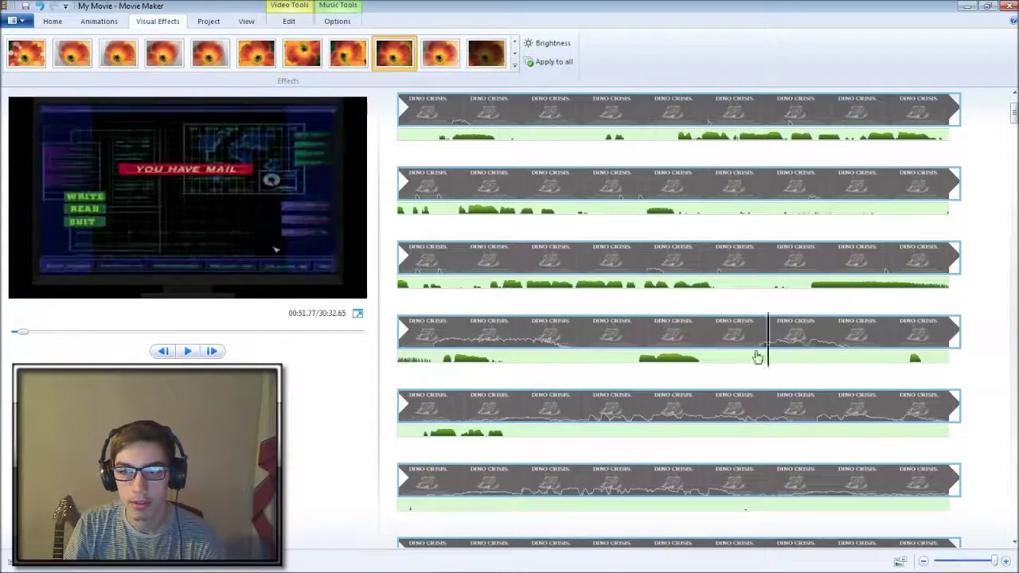
pyautogui.scroll(-1, 751, 321)
pyautogui.press('space')
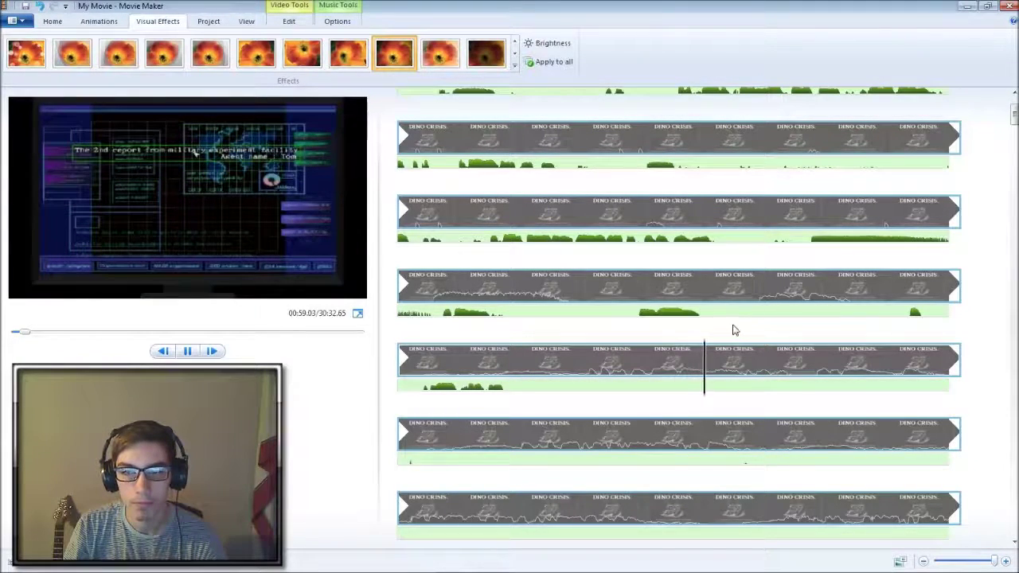
# Skip ahead to about 1:22 in the footage and pause the preview
pyautogui.scroll(-1, 737, 333)
pyautogui.scroll(-1, 744, 337)
pyautogui.scroll(-1, 748, 340)
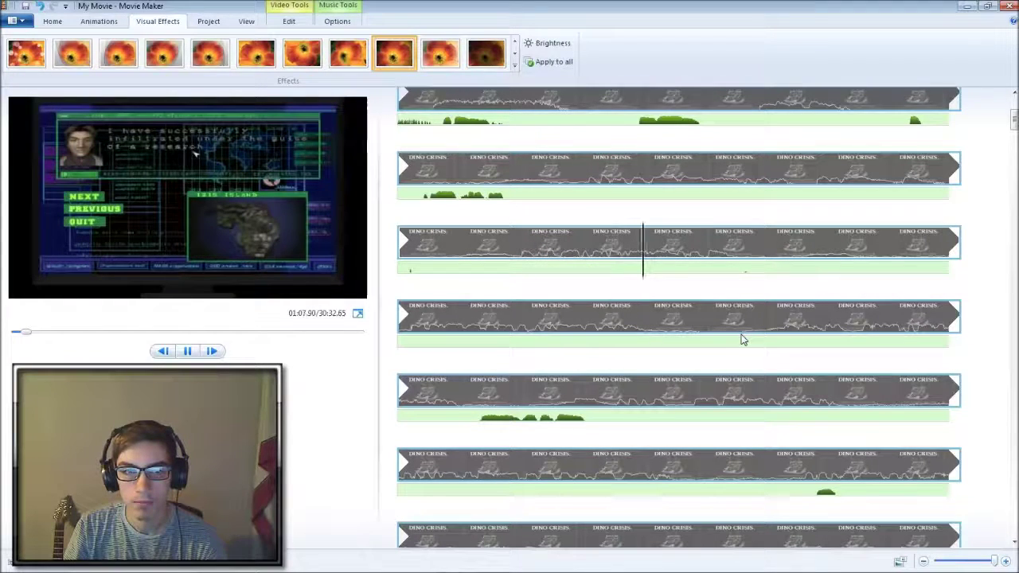
pyautogui.click(681, 280)
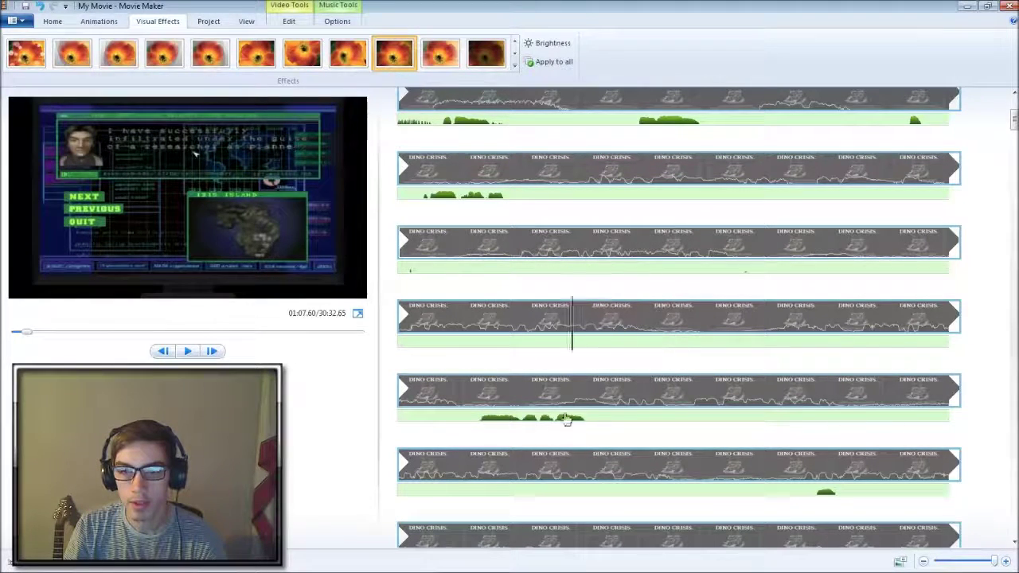
pyautogui.click(489, 419)
pyautogui.scroll(-2, 640, 381)
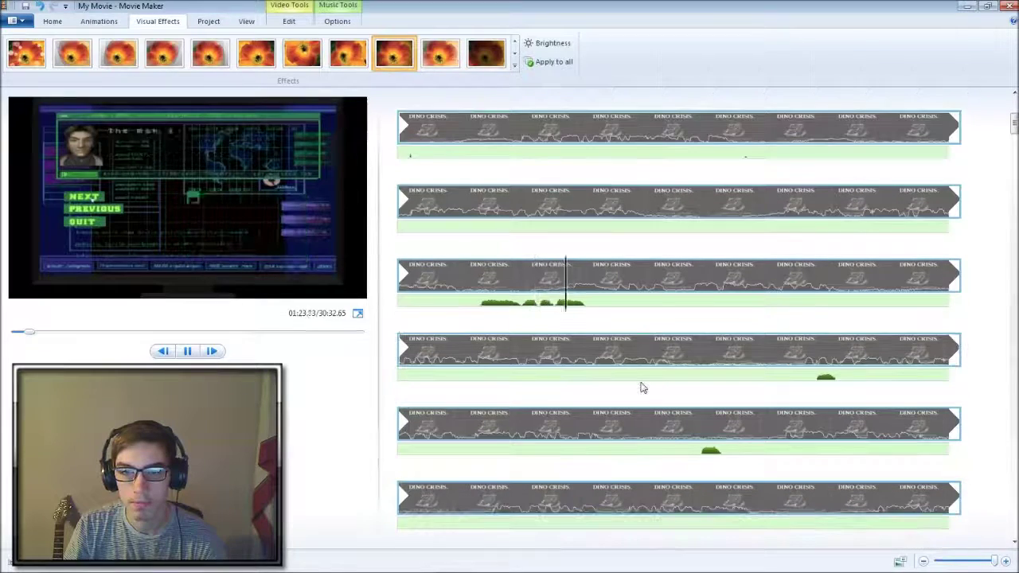
pyautogui.scroll(-1, 643, 379)
pyautogui.press('space')
pyautogui.scroll(-2, 671, 353)
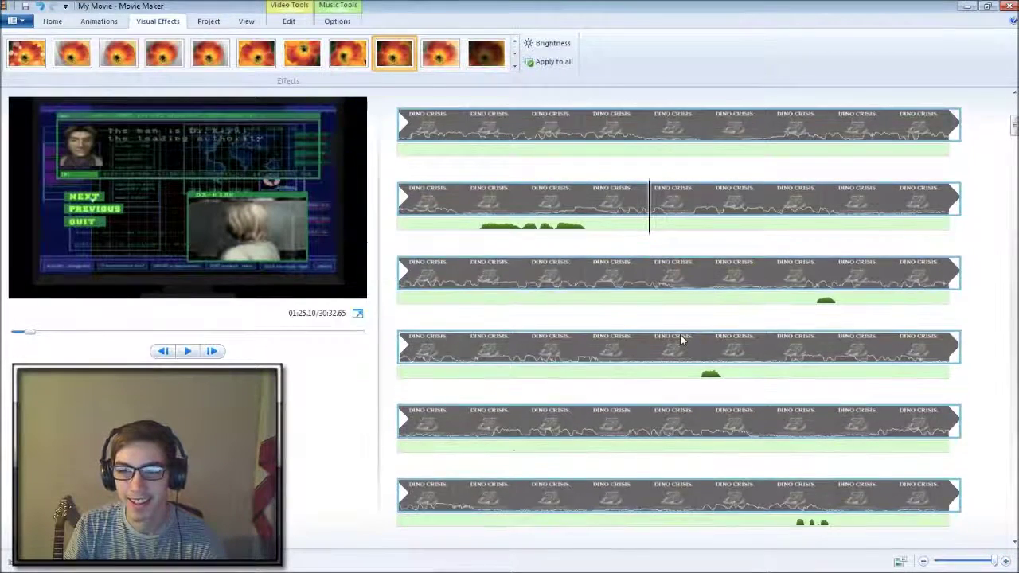
pyautogui.scroll(-3, 683, 341)
pyautogui.scroll(-4, 689, 341)
pyautogui.scroll(-2, 696, 334)
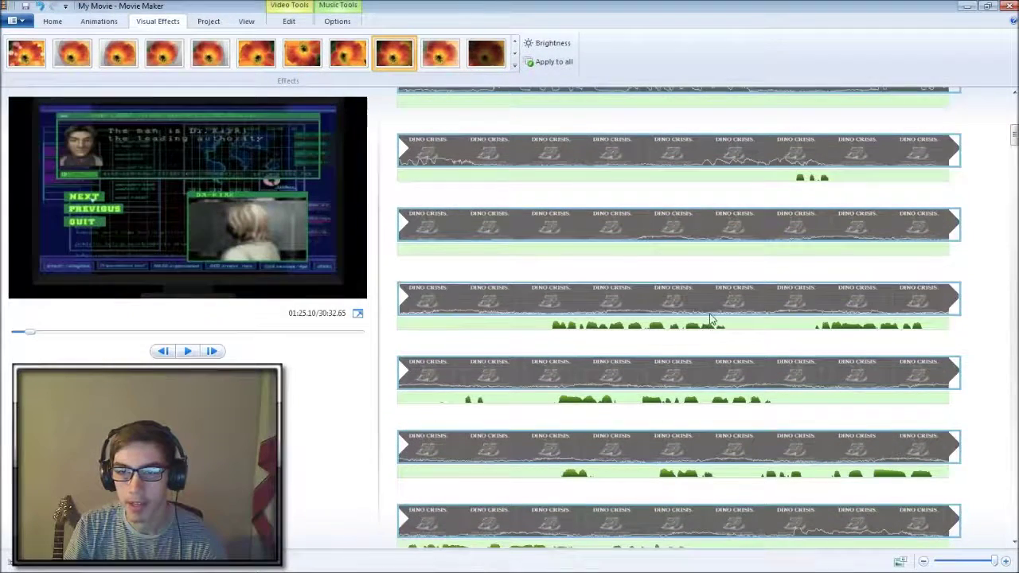
pyautogui.scroll(-1, 711, 318)
# Jump between about 2:37 and 3:31, then settle the playhead at exactly 02:59.00
pyautogui.click(646, 327)
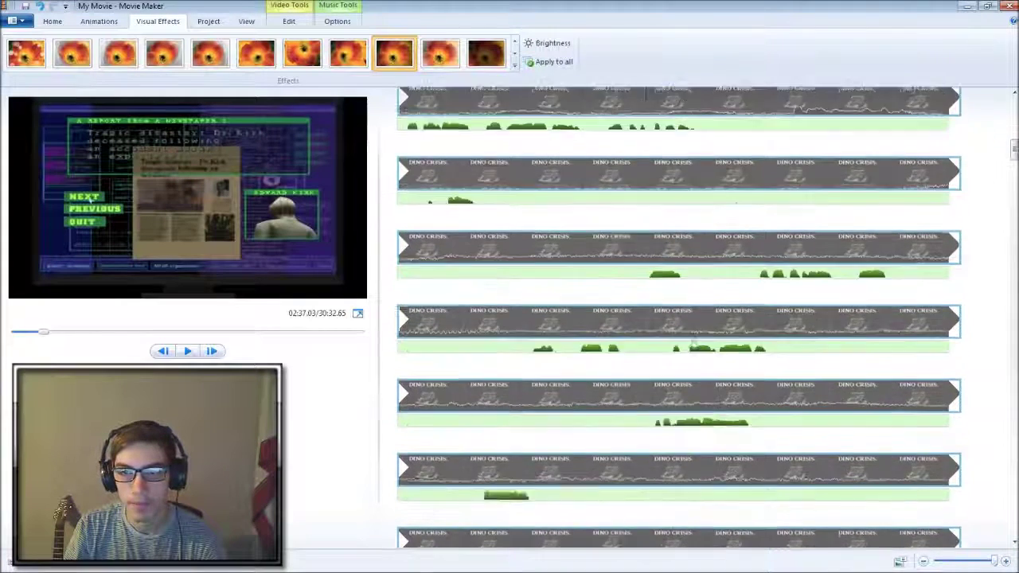
pyautogui.scroll(-2, 693, 343)
pyautogui.click(694, 316)
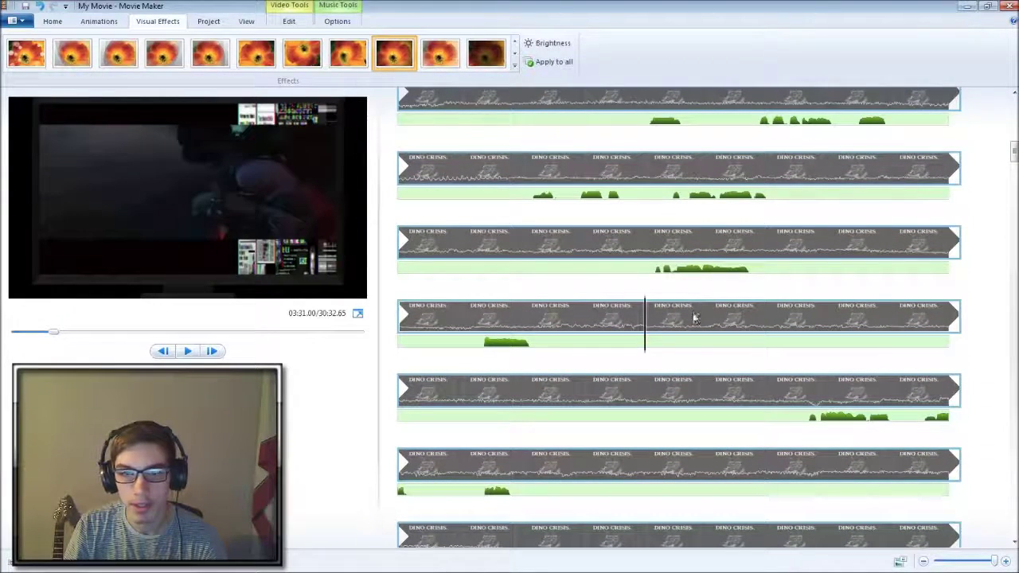
pyautogui.scroll(2, 694, 318)
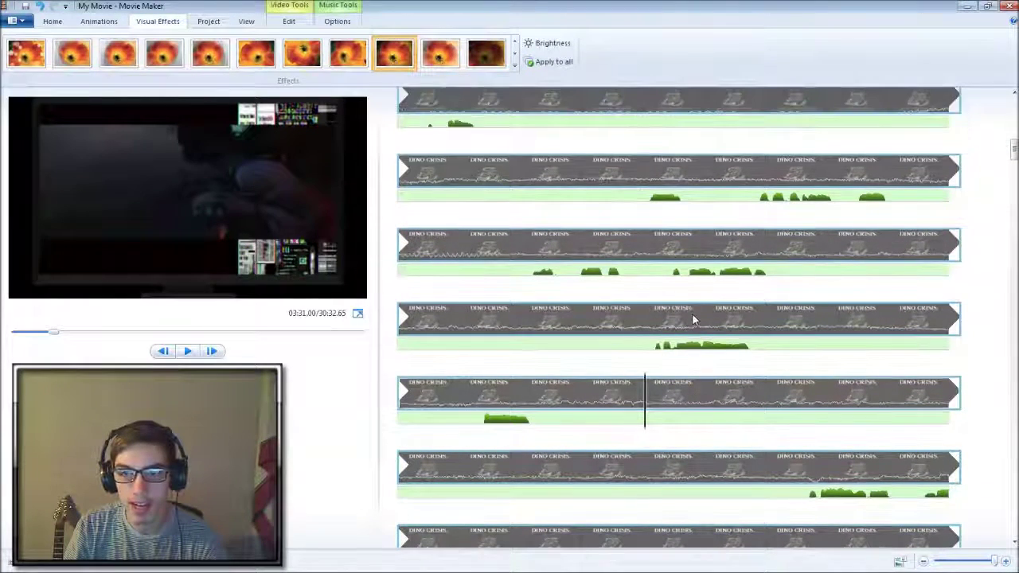
pyautogui.click(655, 188)
pyautogui.press('space')
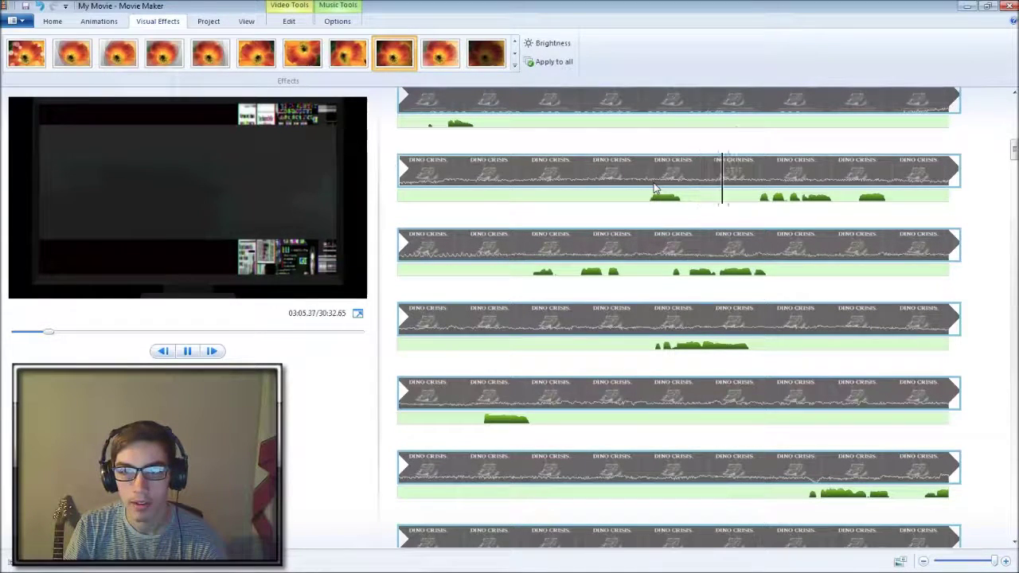
pyautogui.press('space')
pyautogui.scroll(1, 647, 229)
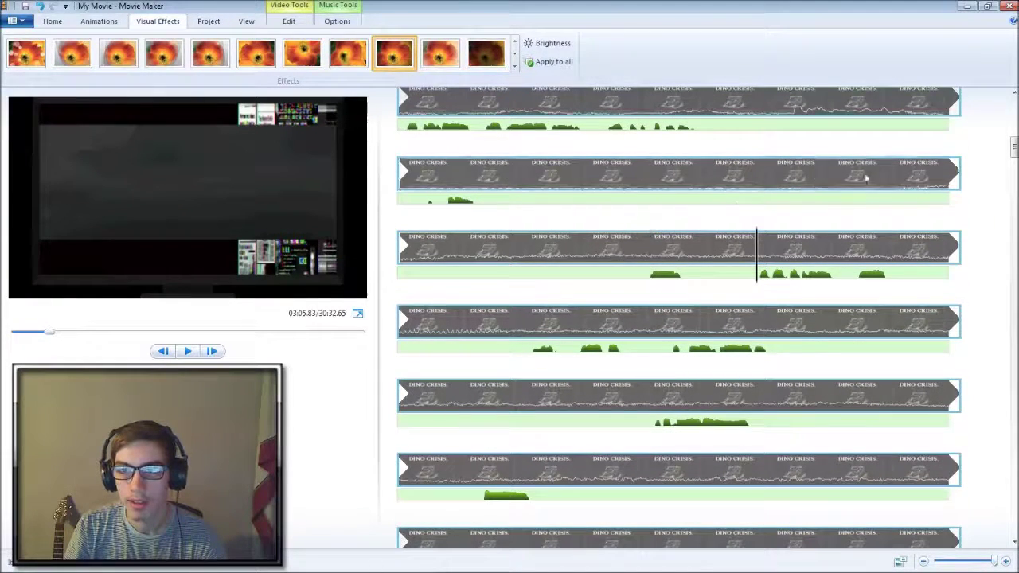
pyautogui.click(892, 176)
pyautogui.press('space')
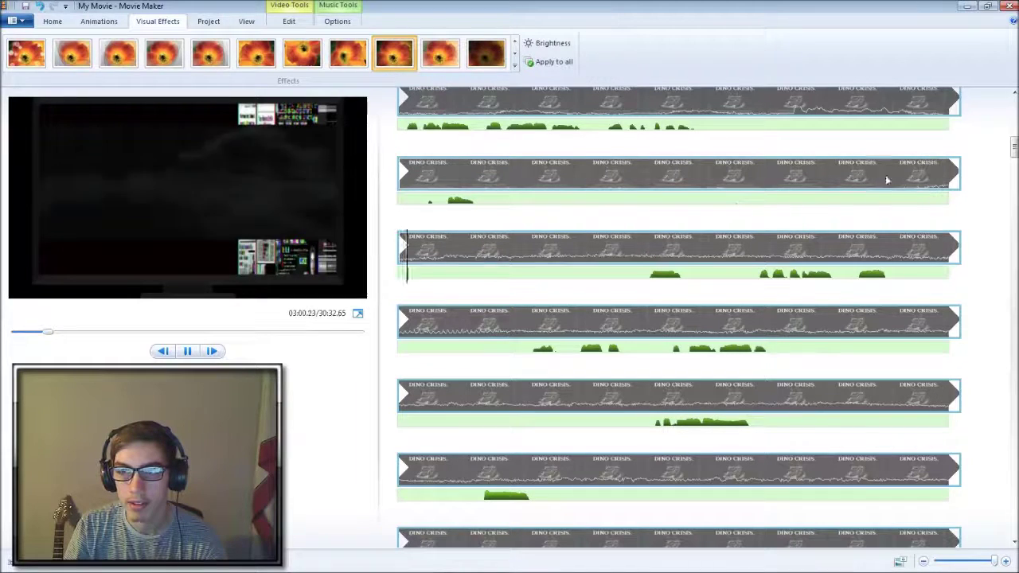
pyautogui.click(892, 177)
# Split the clip at 02:59, then preview ahead to around 03:23 and pause
pyautogui.rightClick(890, 182)
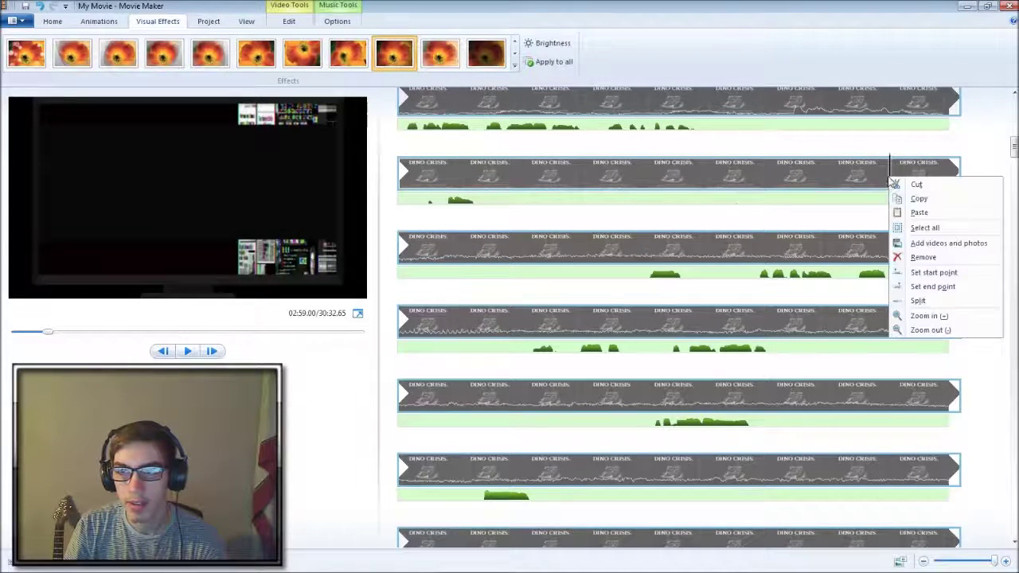
pyautogui.click(931, 287)
pyautogui.click(667, 255)
pyautogui.press('space')
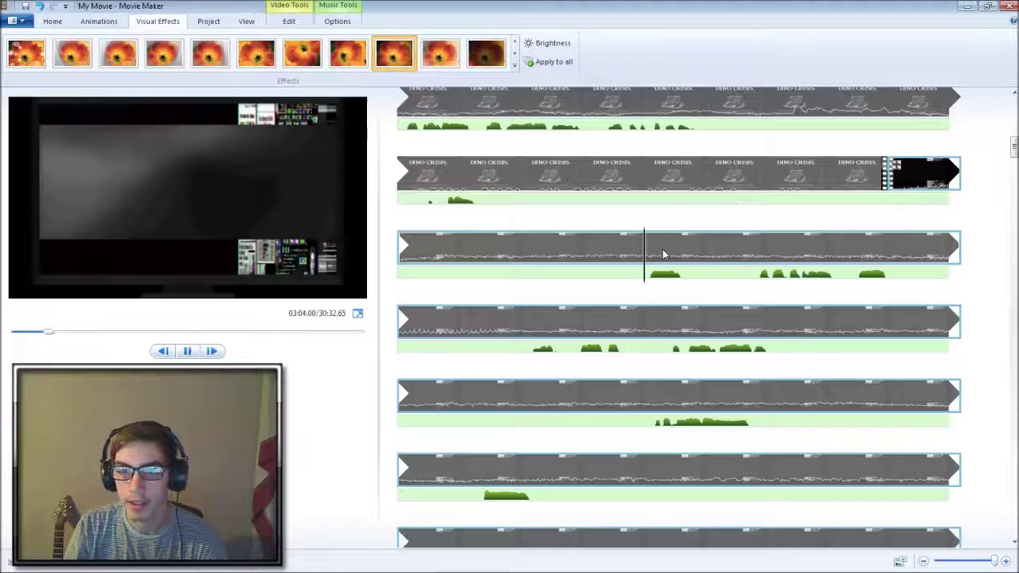
pyautogui.scroll(-1, 676, 271)
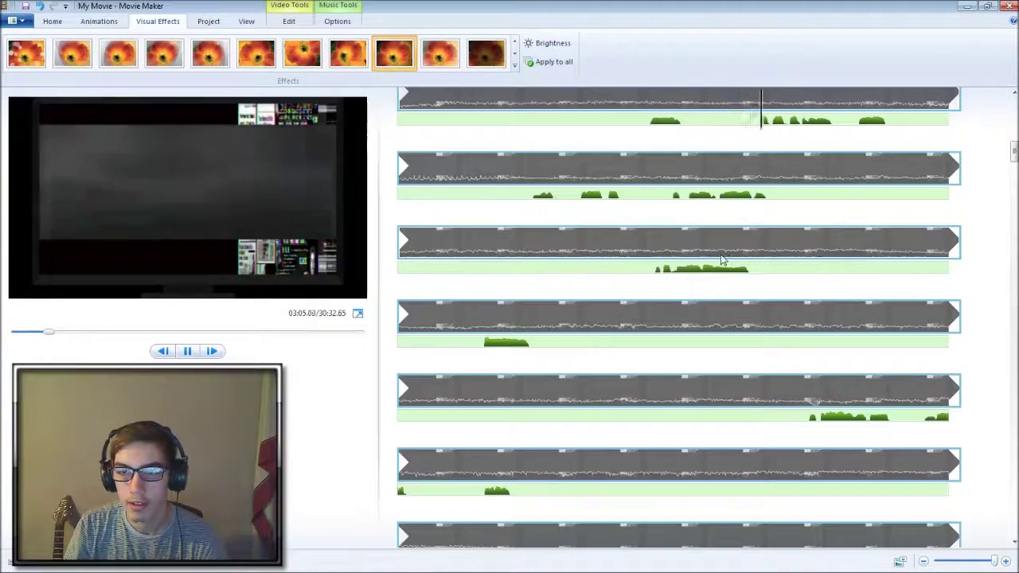
pyautogui.click(705, 247)
pyautogui.press('space')
# Skim the footage from about 03:42 to 03:55, pausing at 03:44
pyautogui.scroll(-1, 708, 329)
pyautogui.scroll(-1, 709, 329)
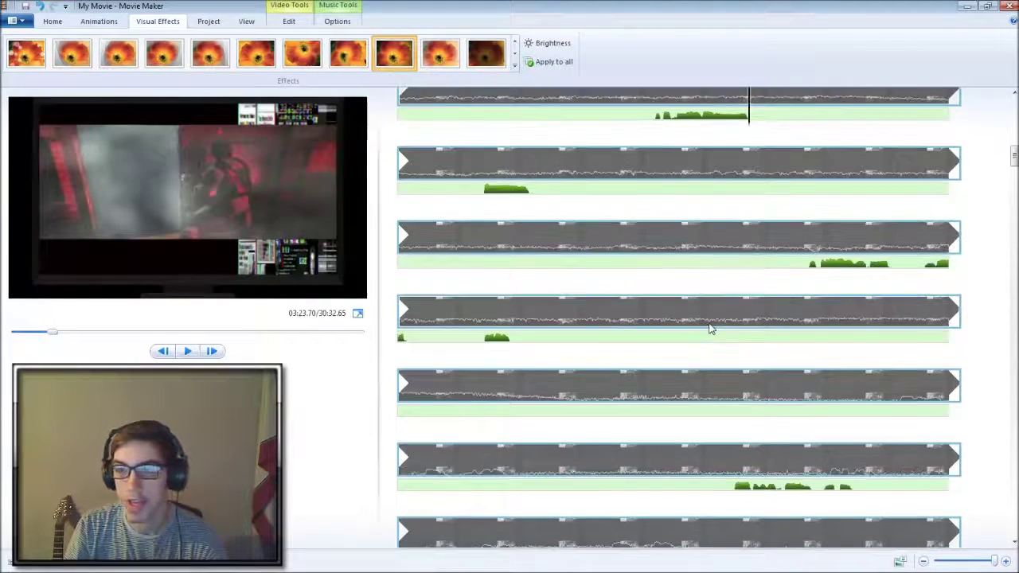
pyautogui.click(810, 244)
pyautogui.press('space')
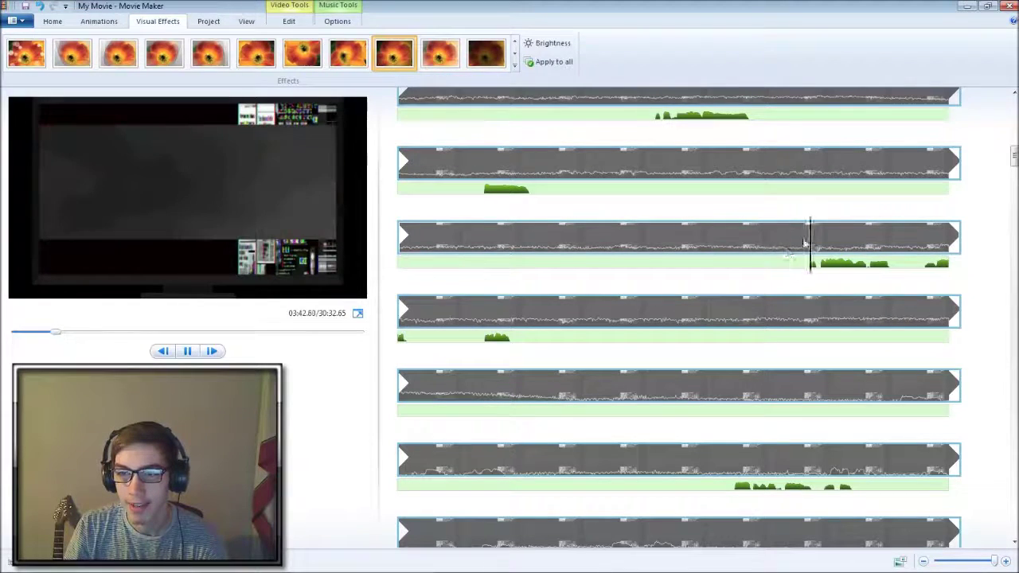
pyautogui.press('space')
pyautogui.scroll(-2, 620, 297)
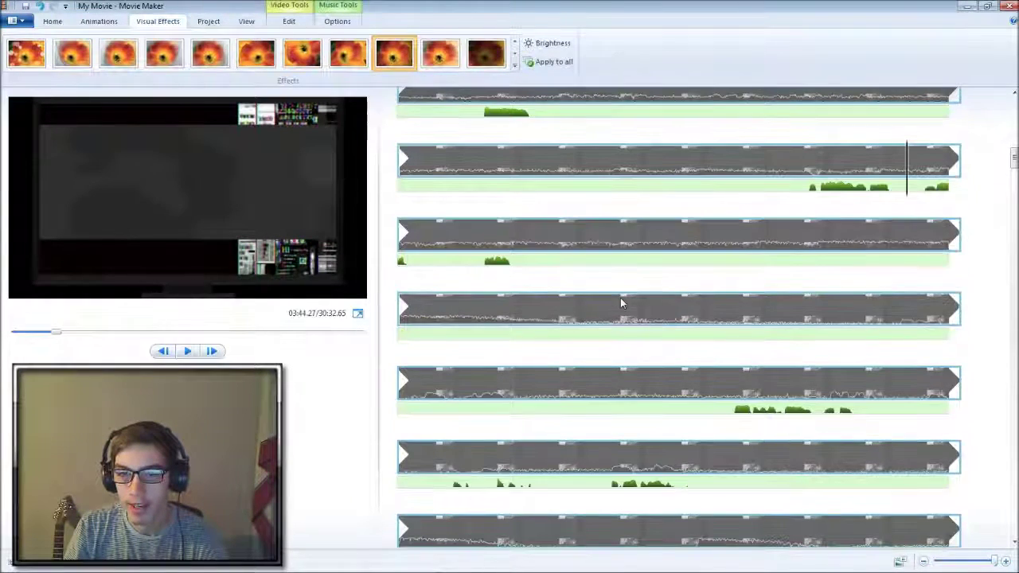
pyautogui.scroll(-1, 620, 298)
pyautogui.scroll(-1, 623, 301)
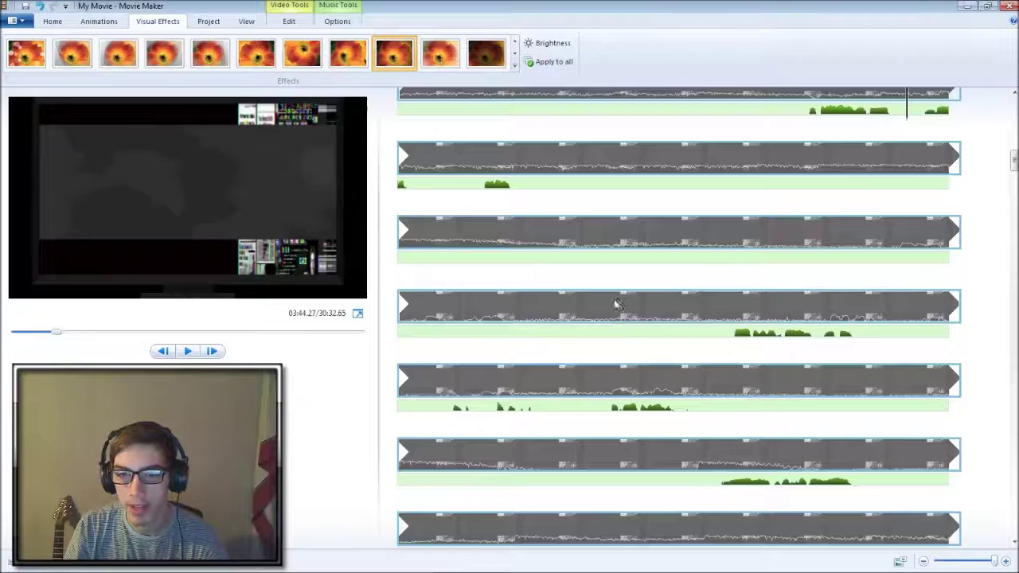
pyautogui.scroll(-1, 618, 303)
pyautogui.click(462, 198)
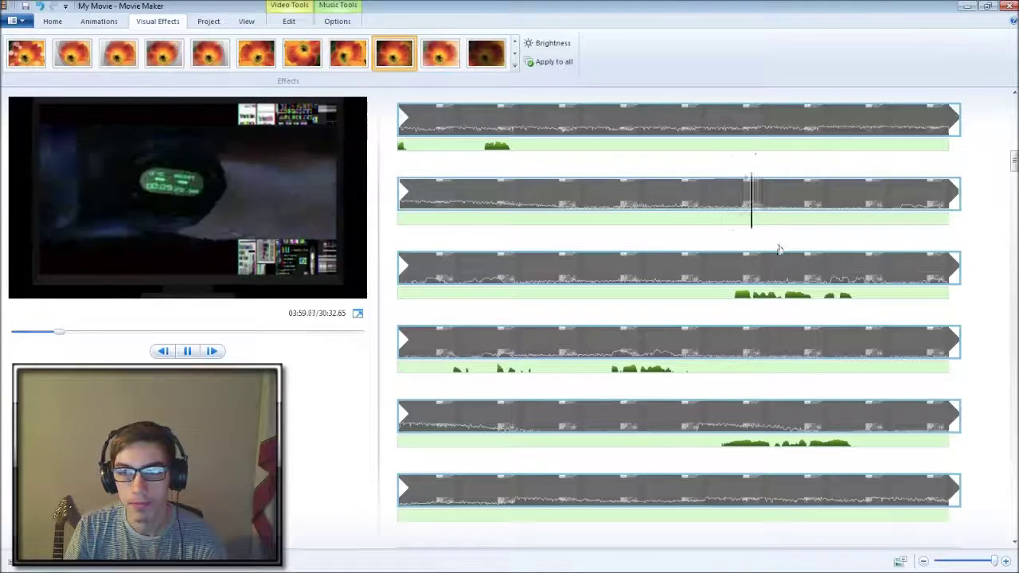
pyautogui.scroll(-2, 779, 250)
# Skip ahead through 04:10, 04:28, 04:53 and 05:10, then play from about 05:15
pyautogui.click(828, 164)
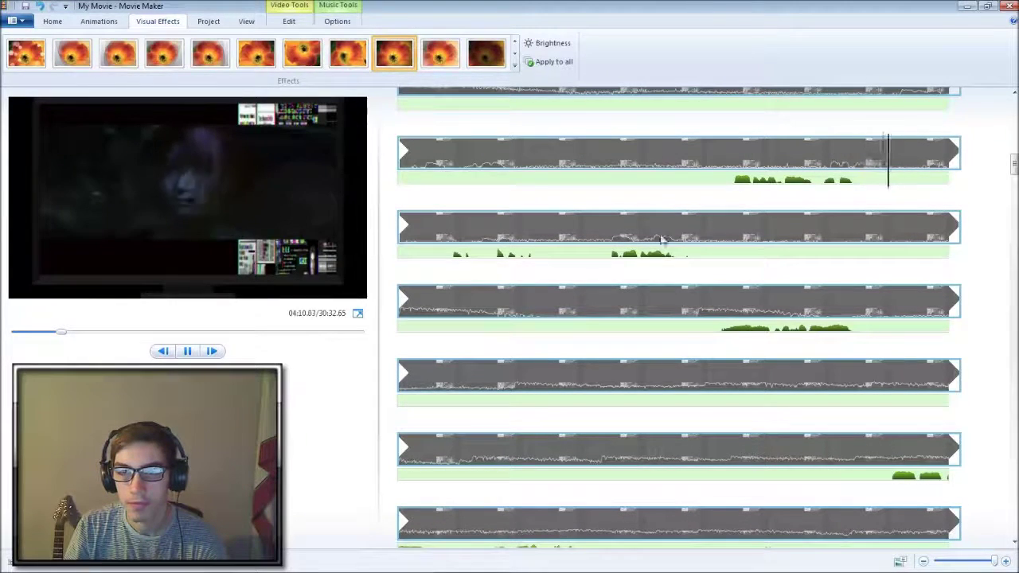
pyautogui.click(769, 301)
pyautogui.scroll(-2, 704, 318)
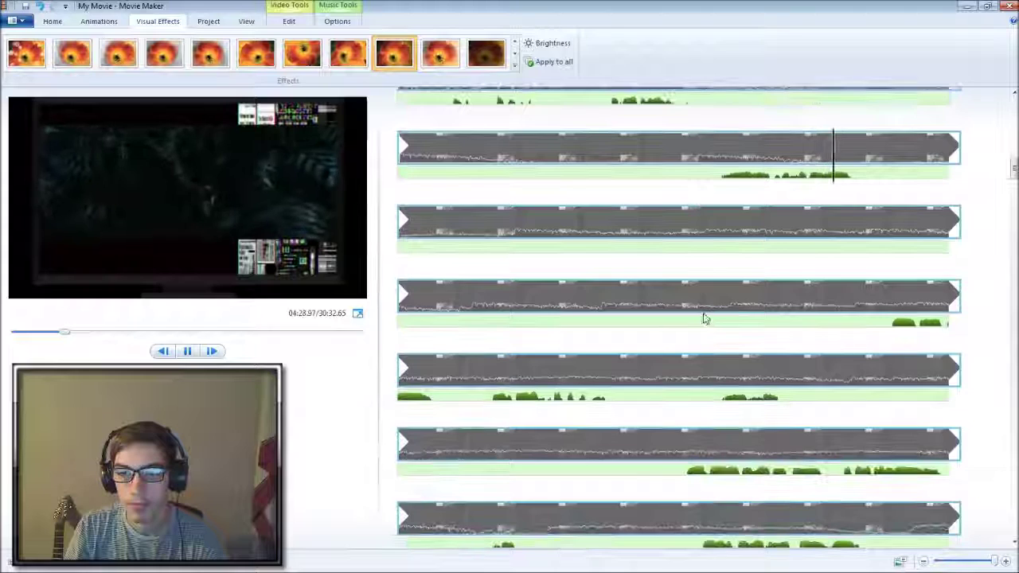
pyautogui.scroll(-2, 704, 318)
pyautogui.click(707, 311)
pyautogui.scroll(-2, 709, 311)
pyautogui.scroll(-3, 715, 312)
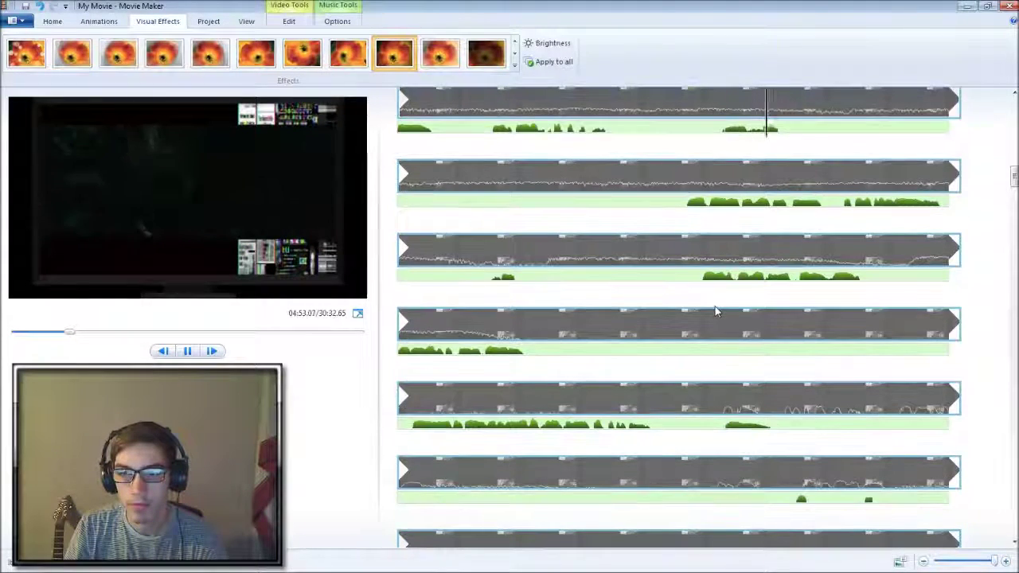
pyautogui.click(646, 255)
pyautogui.press('space')
pyautogui.scroll(-2, 687, 276)
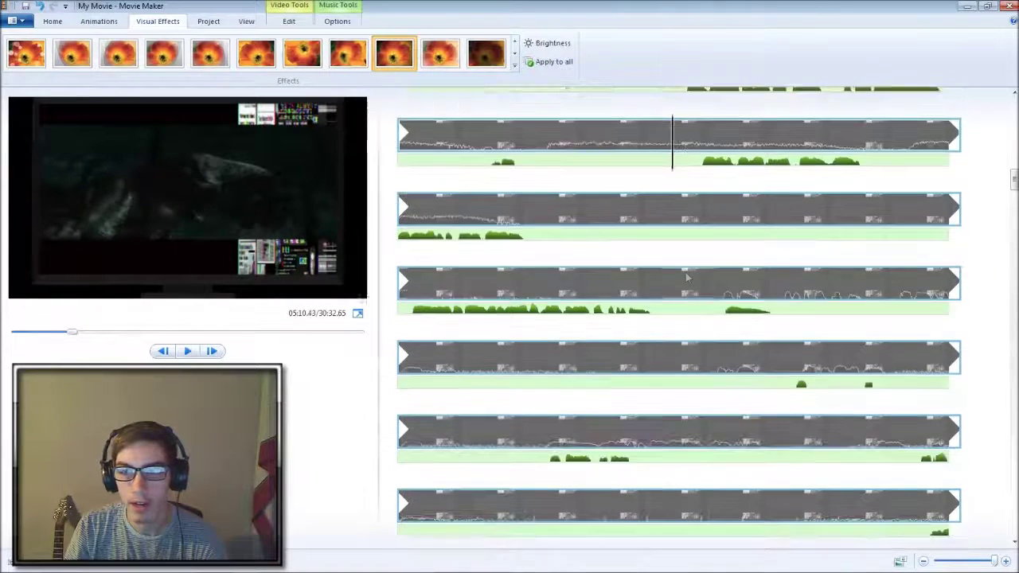
pyautogui.click(410, 208)
pyautogui.press('space')
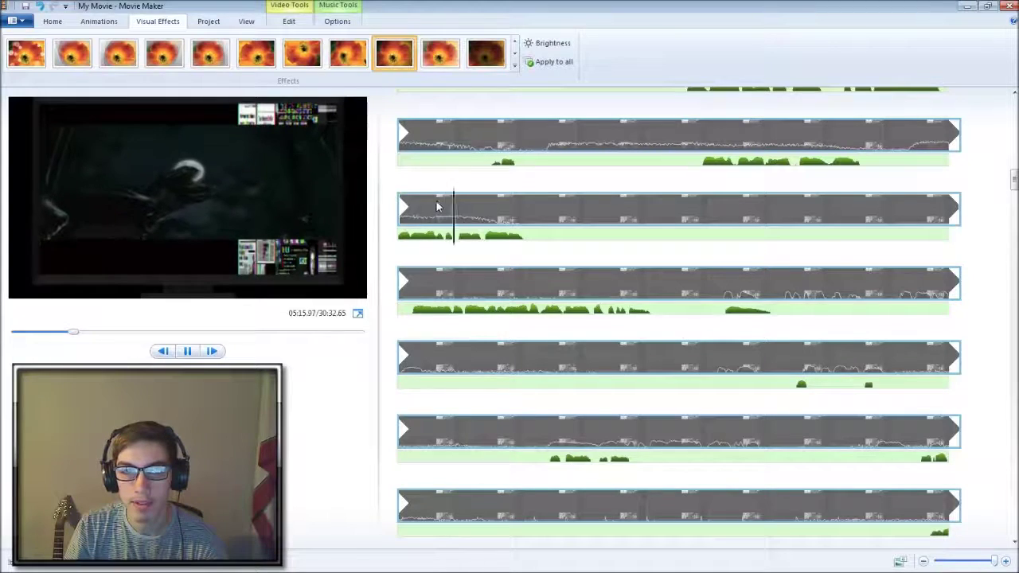
# Split the gameplay clip at 05:17.00
pyautogui.click(526, 220)
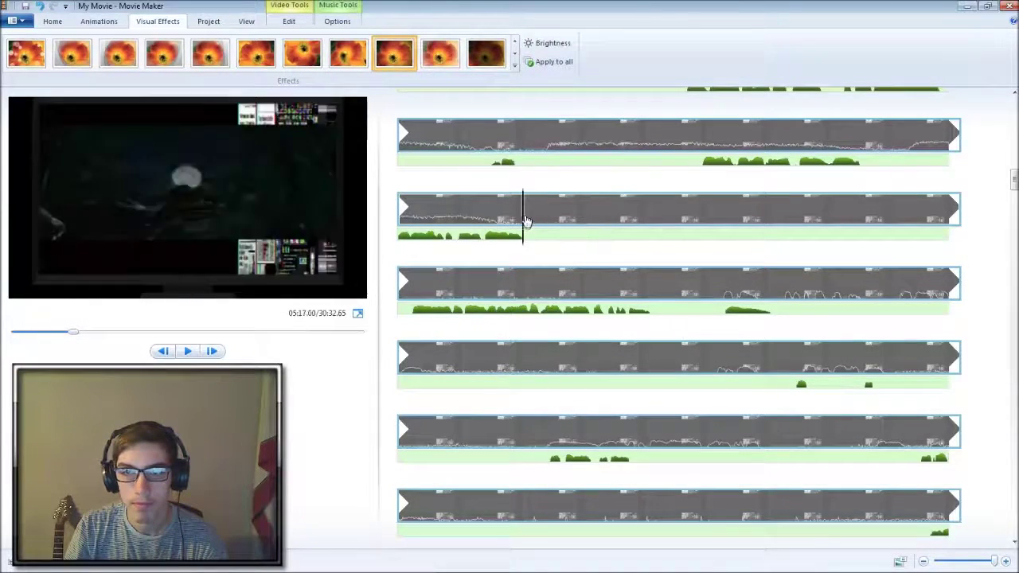
pyautogui.rightClick(534, 221)
pyautogui.click(580, 337)
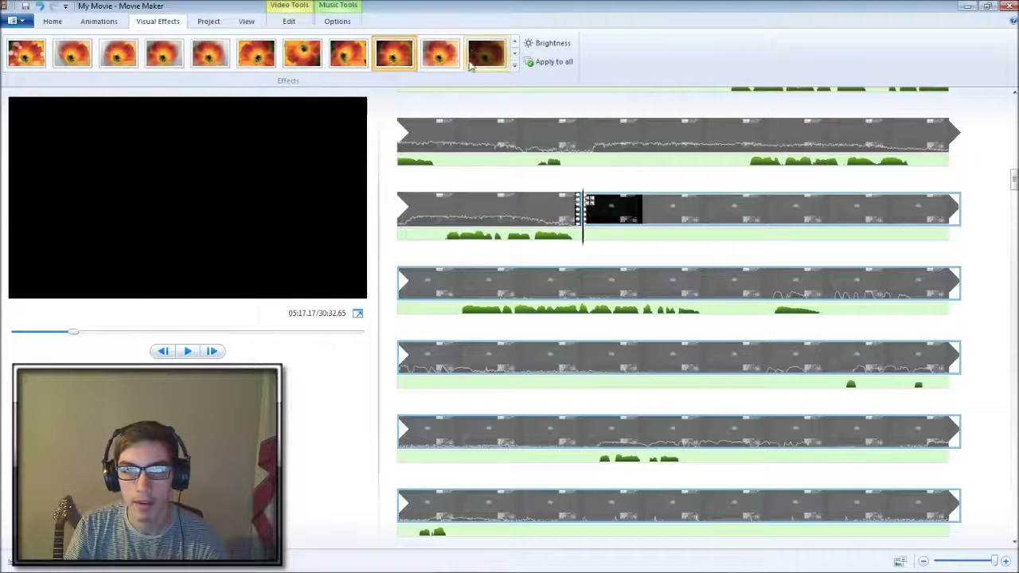
# Select the piece before the 05:17 cut and open, then dismiss, its Video volume control
pyautogui.click(478, 207)
pyautogui.click(289, 21)
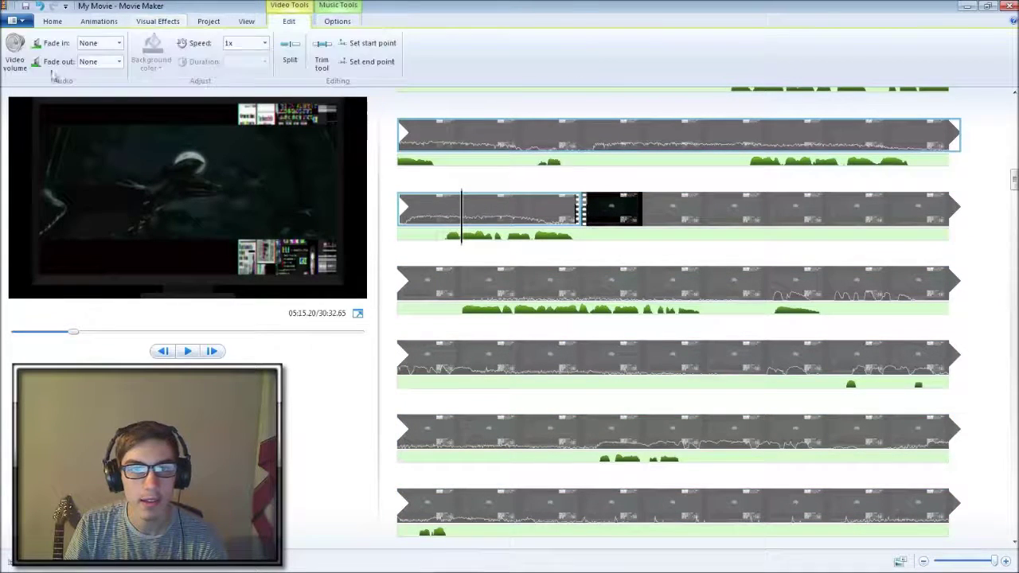
pyautogui.click(16, 55)
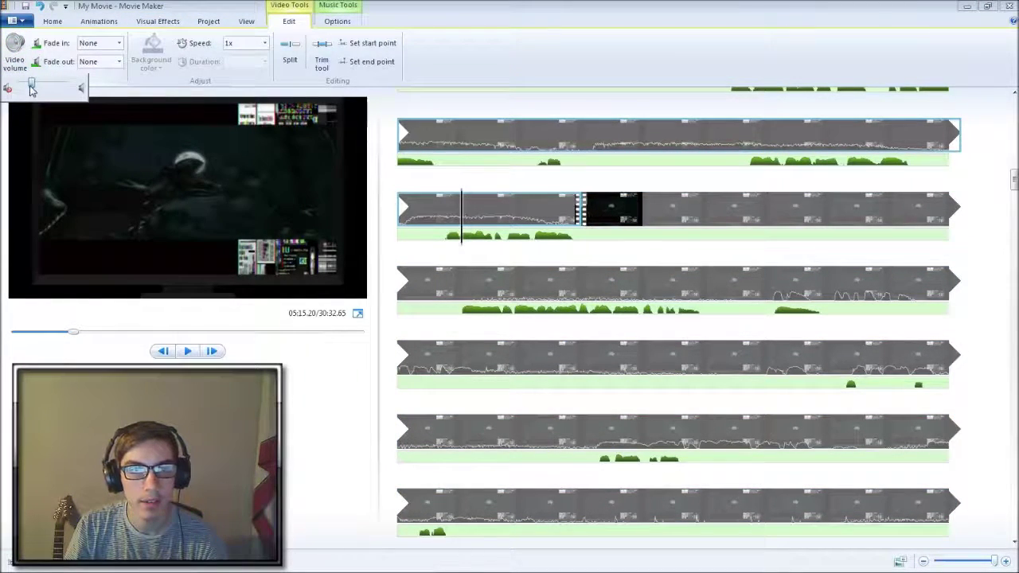
pyautogui.click(585, 148)
pyautogui.scroll(5, 676, 255)
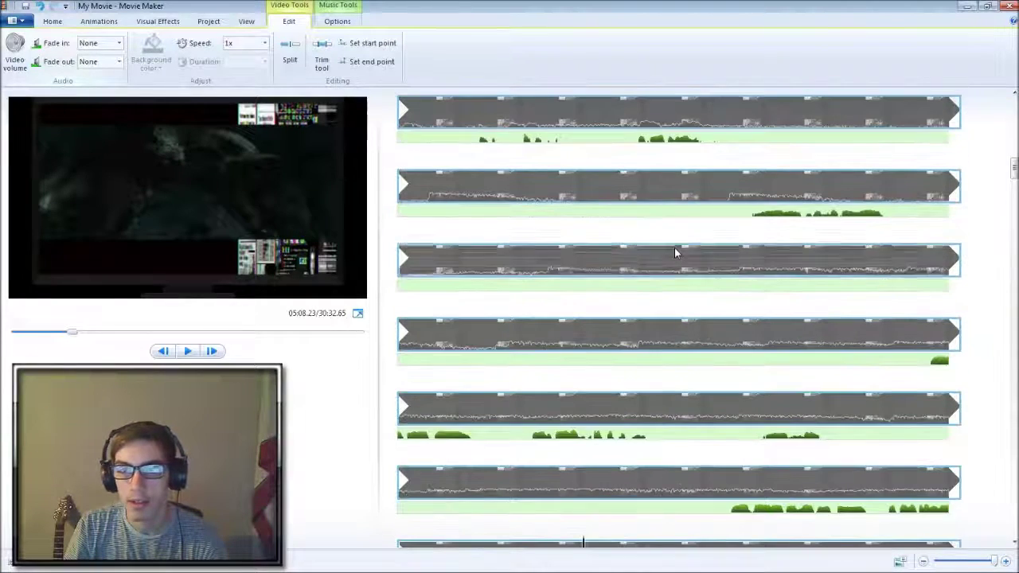
# Select the short piece starting at the 02:59 cut, show visual effects, and preview from about 03:03
pyautogui.scroll(4, 681, 262)
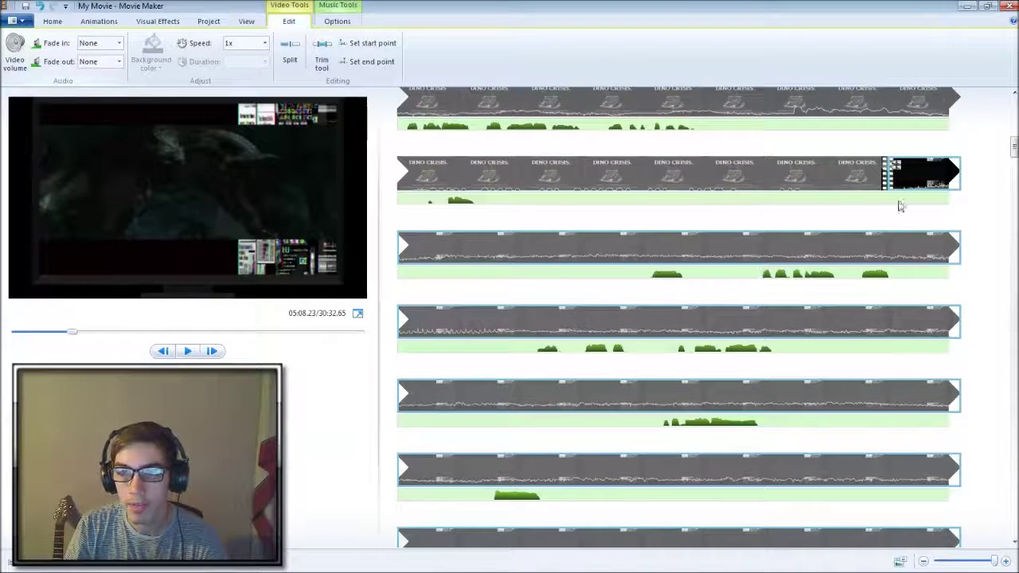
pyautogui.click(889, 177)
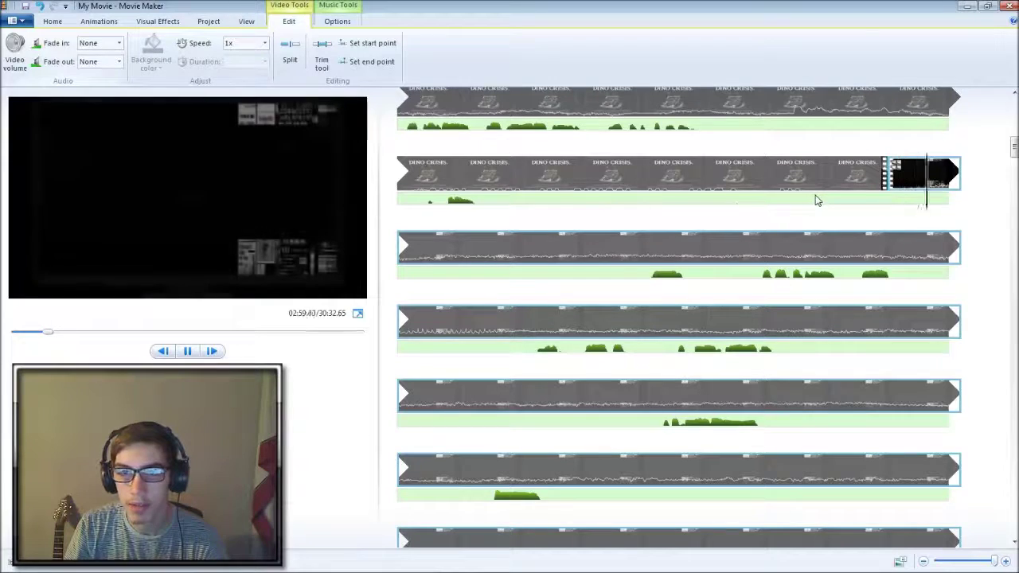
pyautogui.click(891, 178)
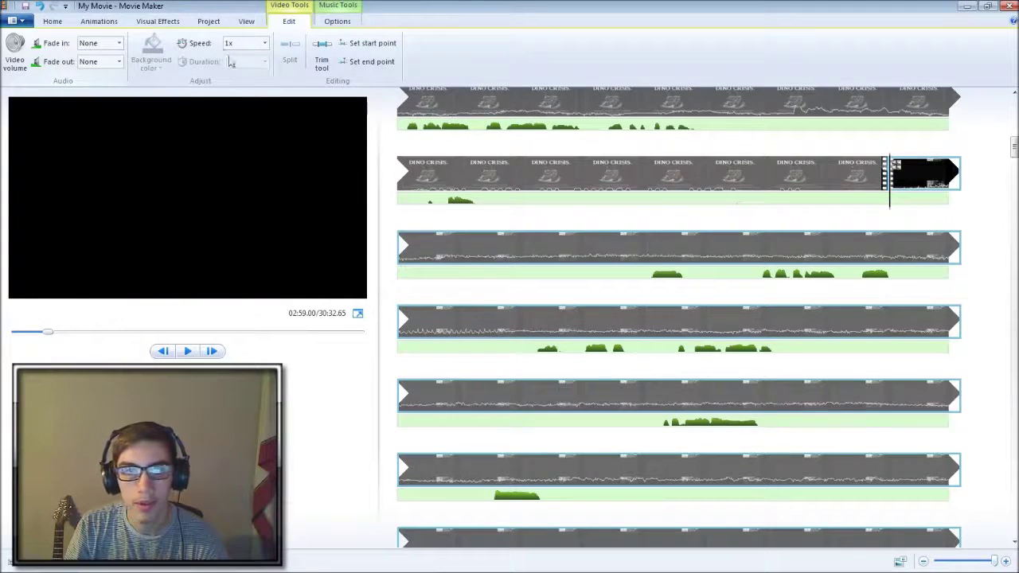
pyautogui.click(155, 23)
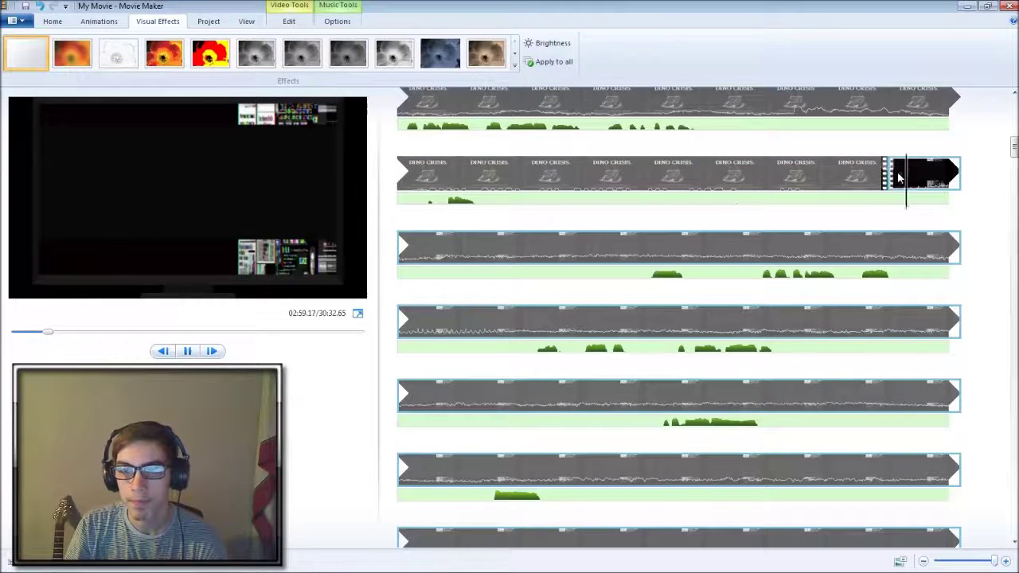
pyautogui.click(605, 267)
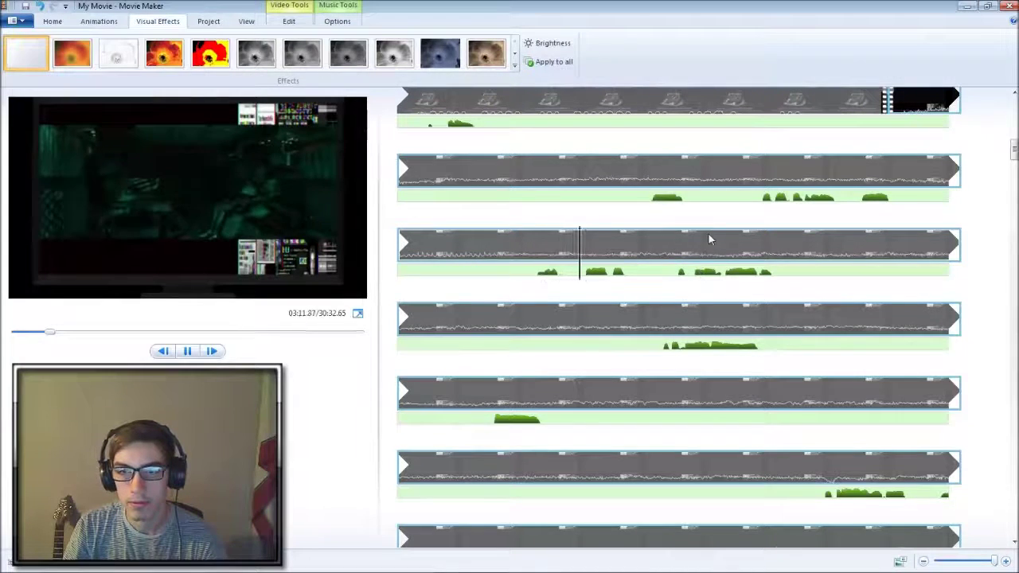
# Skip the preview ahead through the footage to about 03:22, then 03:43
pyautogui.scroll(-1, 710, 239)
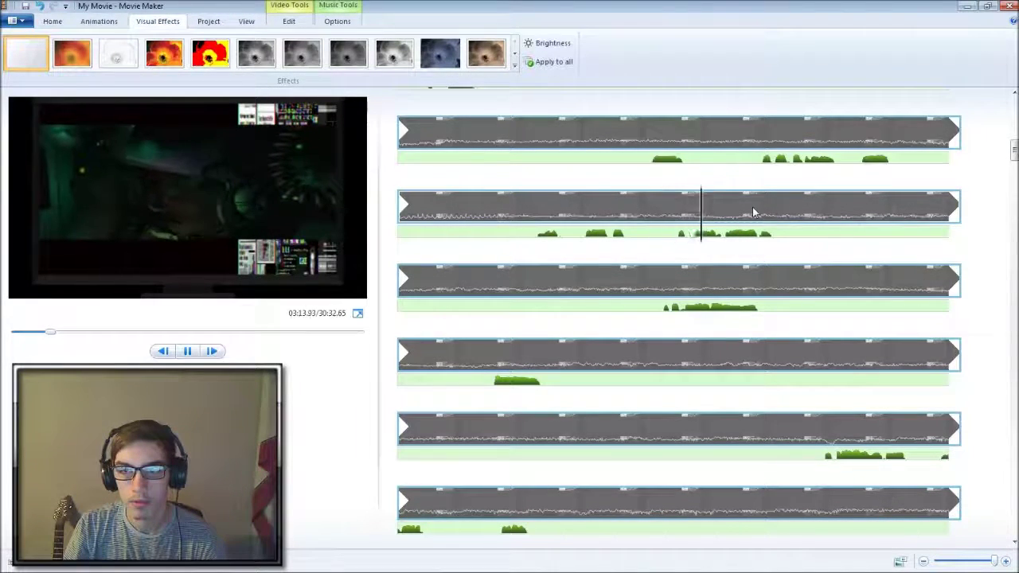
pyautogui.scroll(-1, 823, 235)
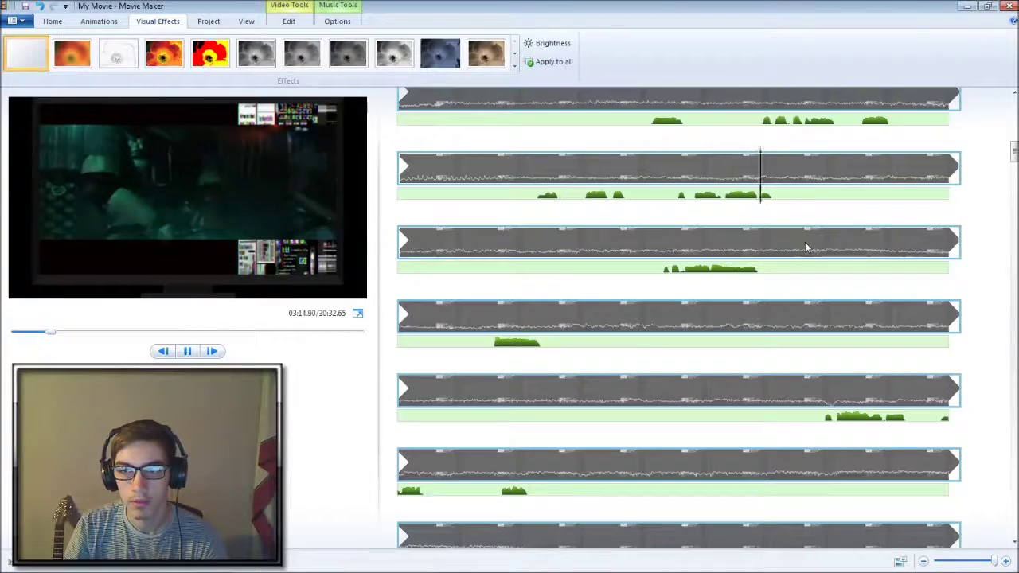
pyautogui.click(673, 248)
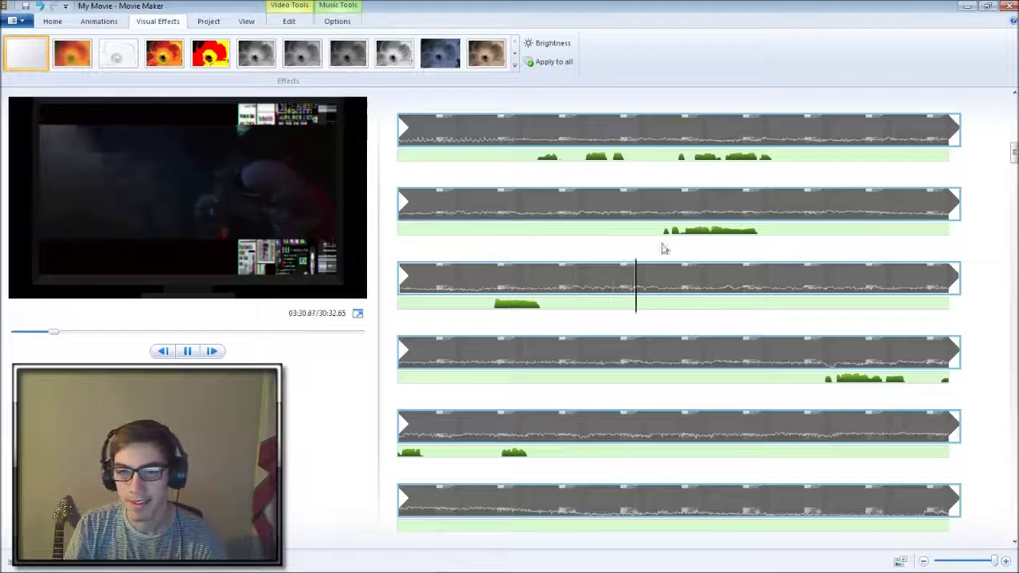
pyautogui.scroll(-3, 662, 247)
pyautogui.click(772, 240)
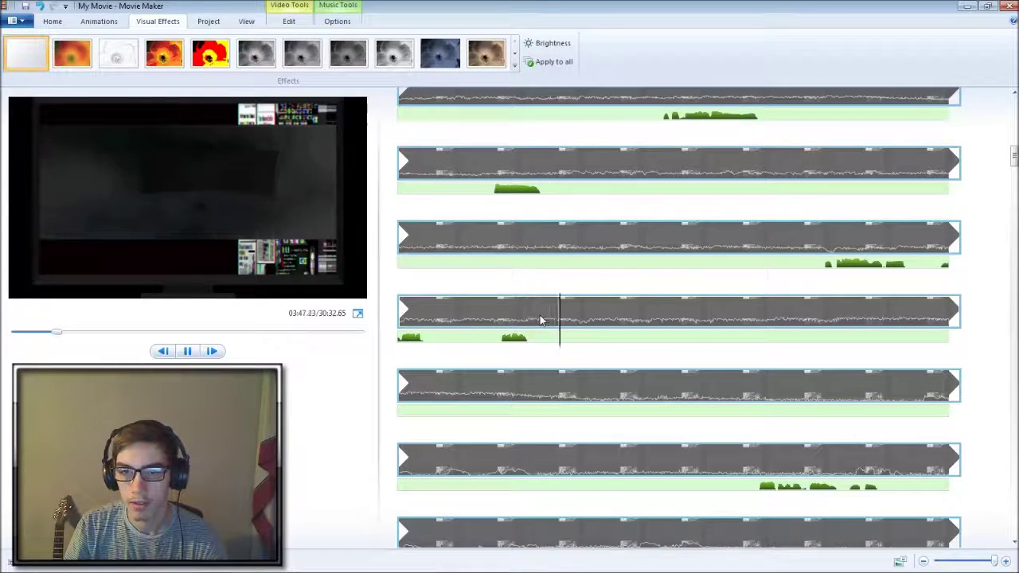
# Set the playhead to 03:46.73 and open the clip's Video volume control
pyautogui.click(523, 335)
pyautogui.click(295, 24)
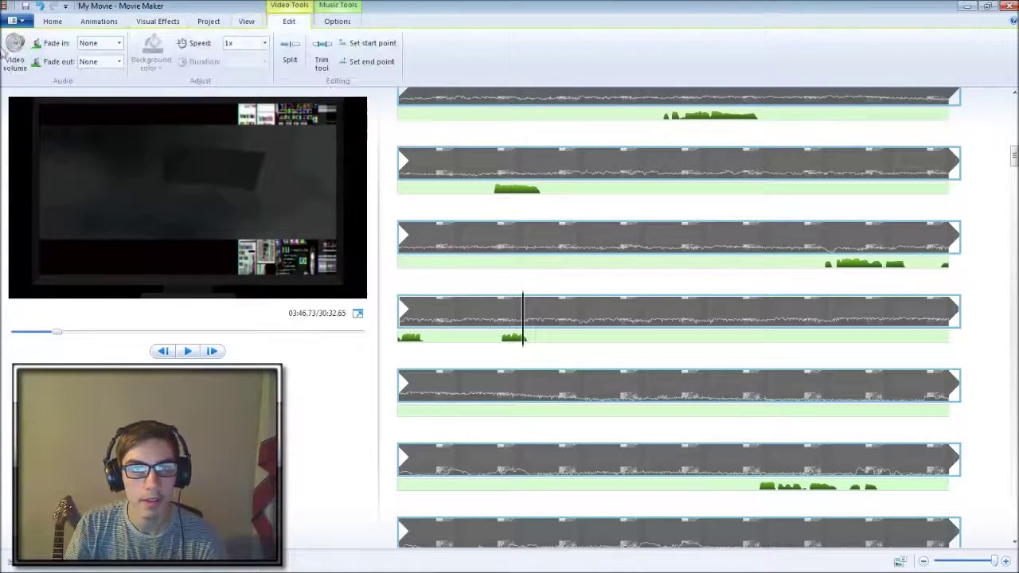
pyautogui.click(21, 57)
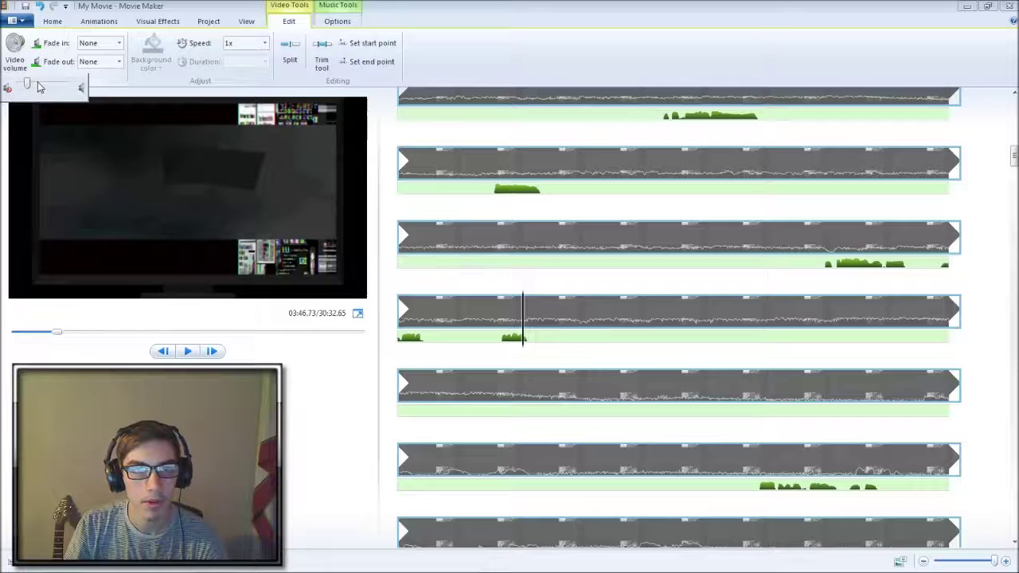
# Play the footage from around 03:42, skipping ahead to about 04:07 and 04:16
pyautogui.click(831, 239)
pyautogui.press('space')
pyautogui.scroll(-2, 717, 263)
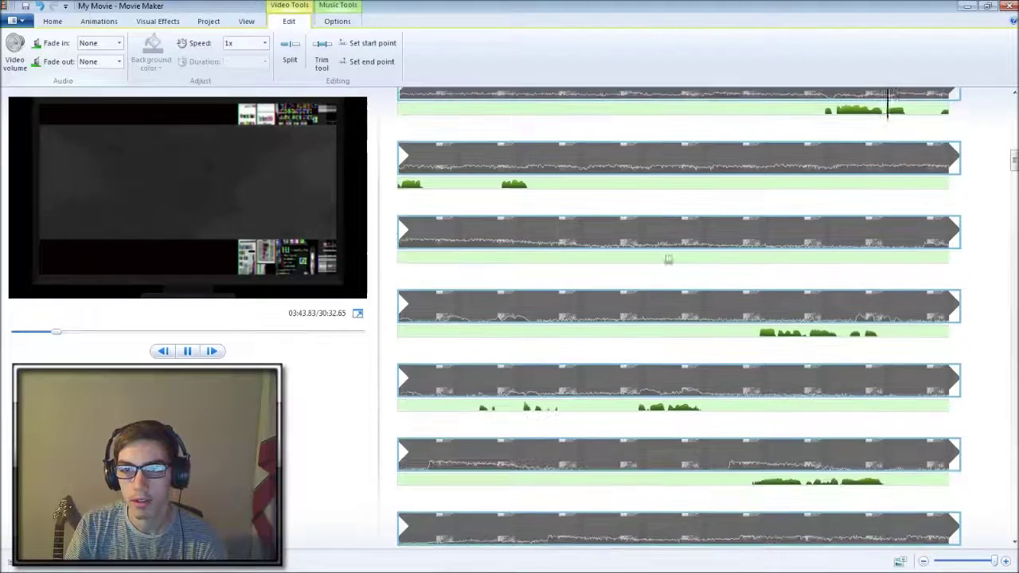
pyautogui.click(688, 309)
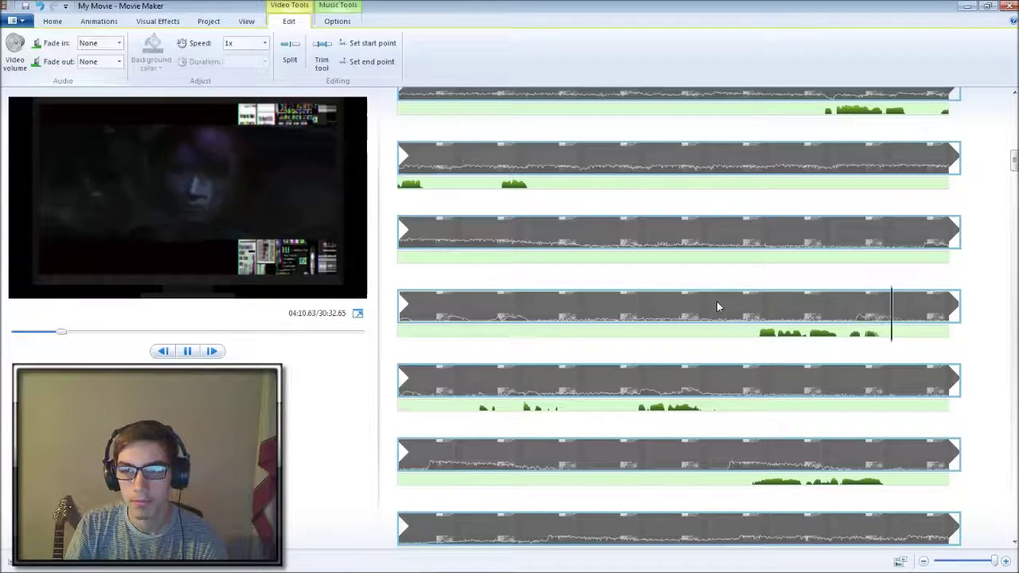
pyautogui.click(647, 383)
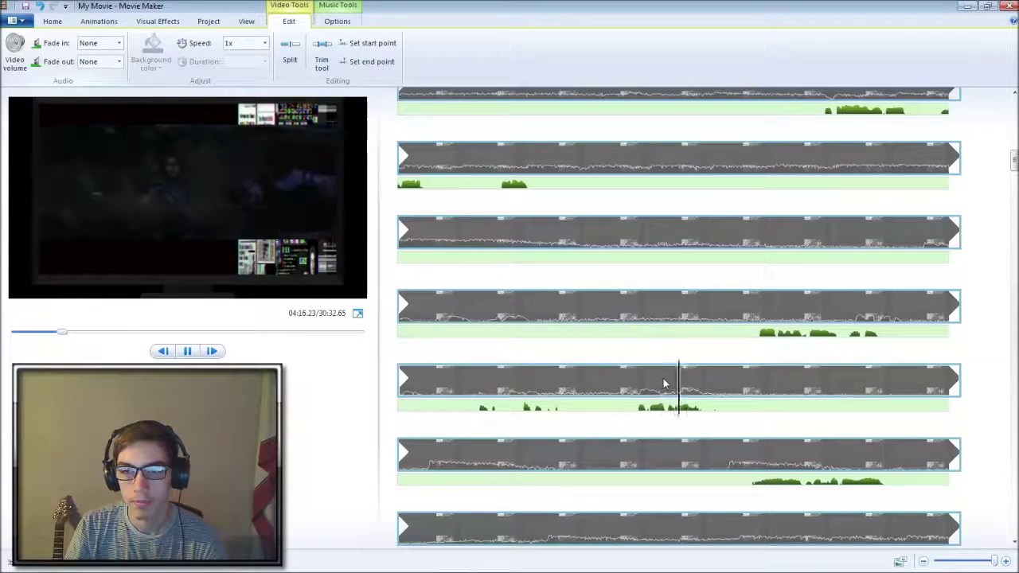
# Pause the preview, scroll the storyboard and resume playback from a later clip
pyautogui.scroll(-3, 797, 387)
pyautogui.press('space')
pyautogui.scroll(-2, 773, 318)
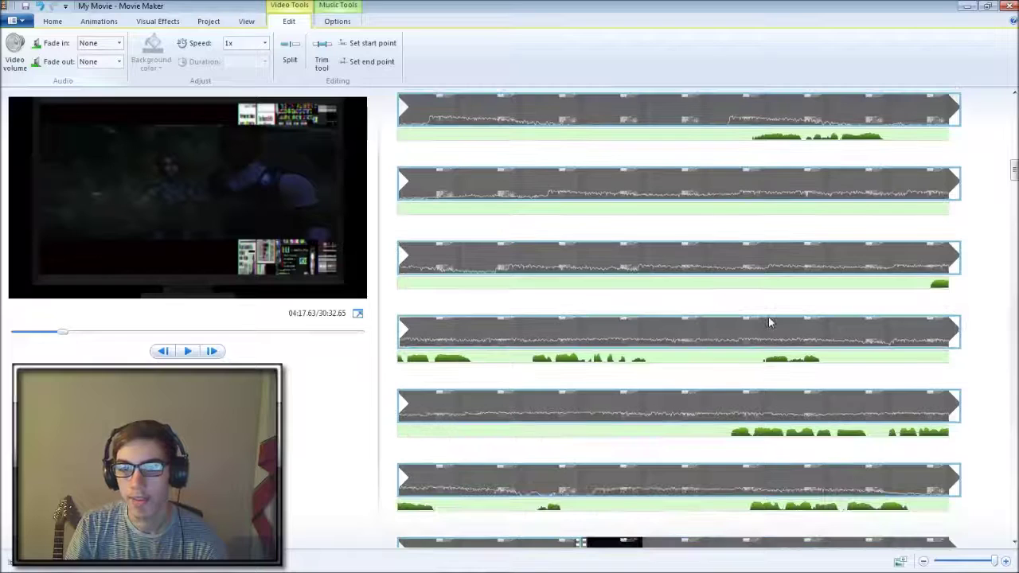
pyautogui.scroll(-4, 766, 323)
pyautogui.scroll(-2, 717, 351)
pyautogui.scroll(-1, 637, 382)
pyautogui.scroll(-3, 541, 342)
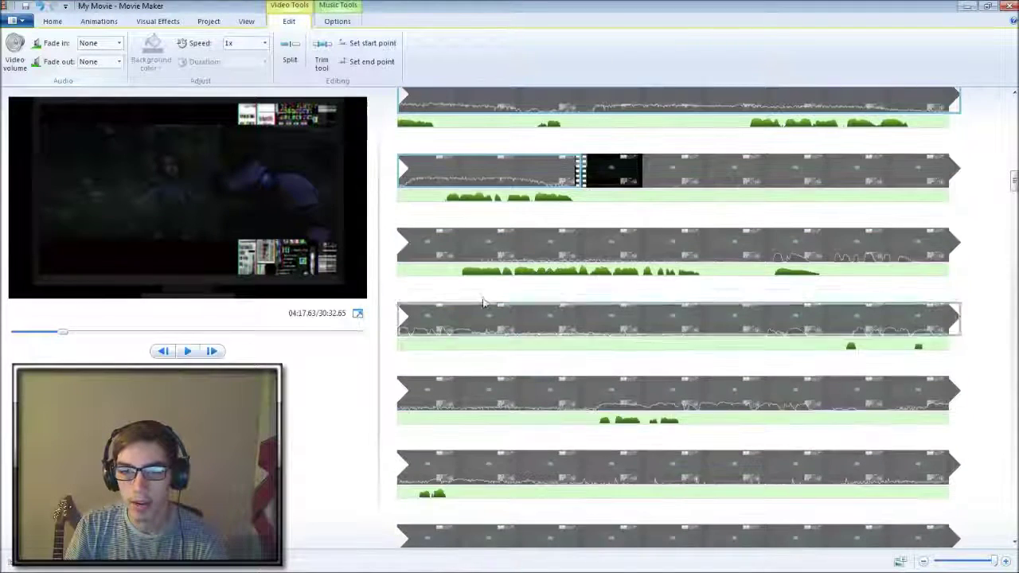
pyautogui.click(460, 246)
pyautogui.press('space')
# Move the preview back to just before 05:23, then resume from about 05:44
pyautogui.scroll(-1, 727, 278)
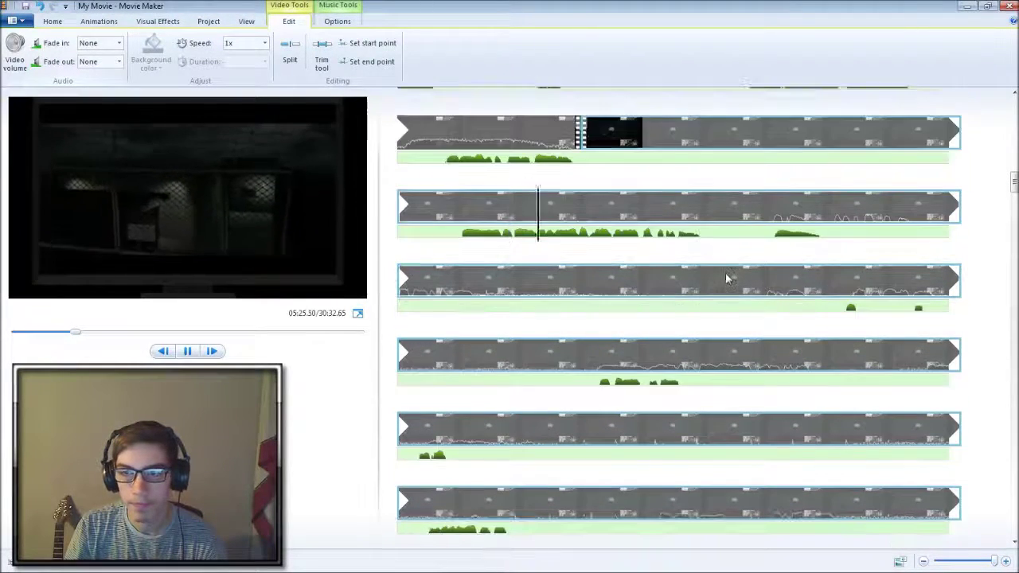
pyautogui.scroll(-1, 725, 278)
pyautogui.scroll(1, 693, 278)
pyautogui.scroll(1, 693, 278)
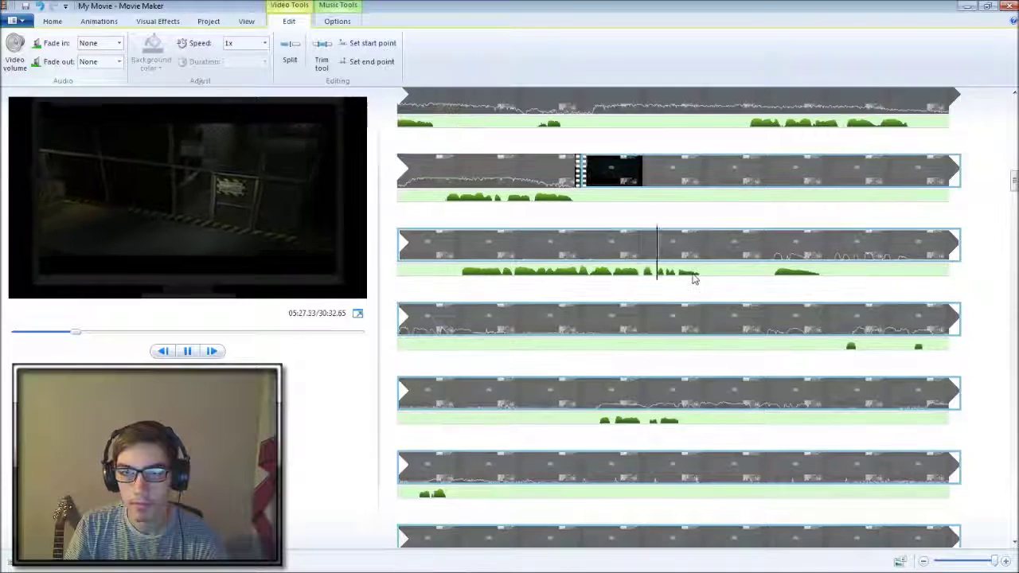
pyautogui.click(894, 170)
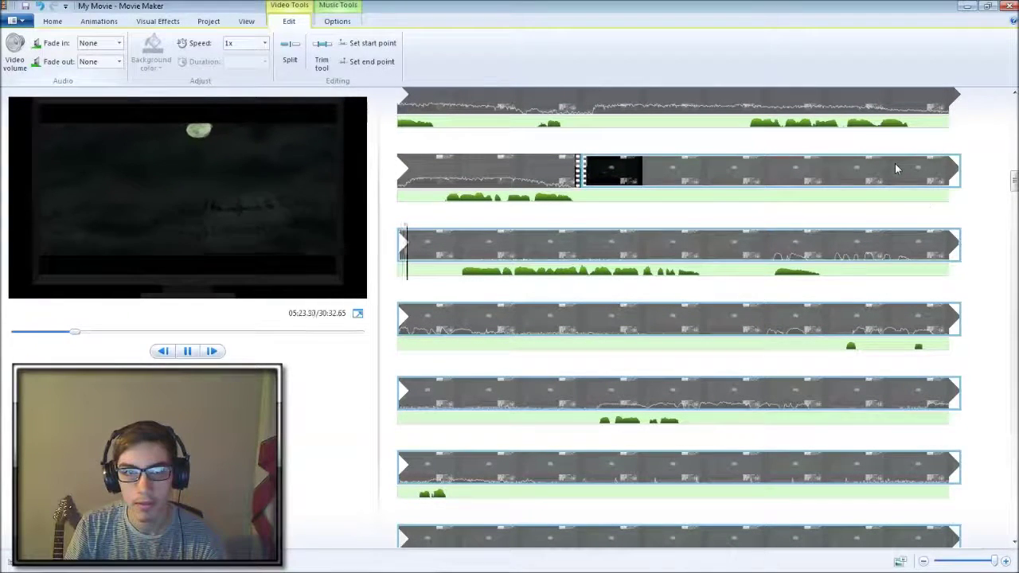
pyautogui.press('space')
pyautogui.scroll(-3, 733, 252)
pyautogui.click(605, 276)
pyautogui.press('space')
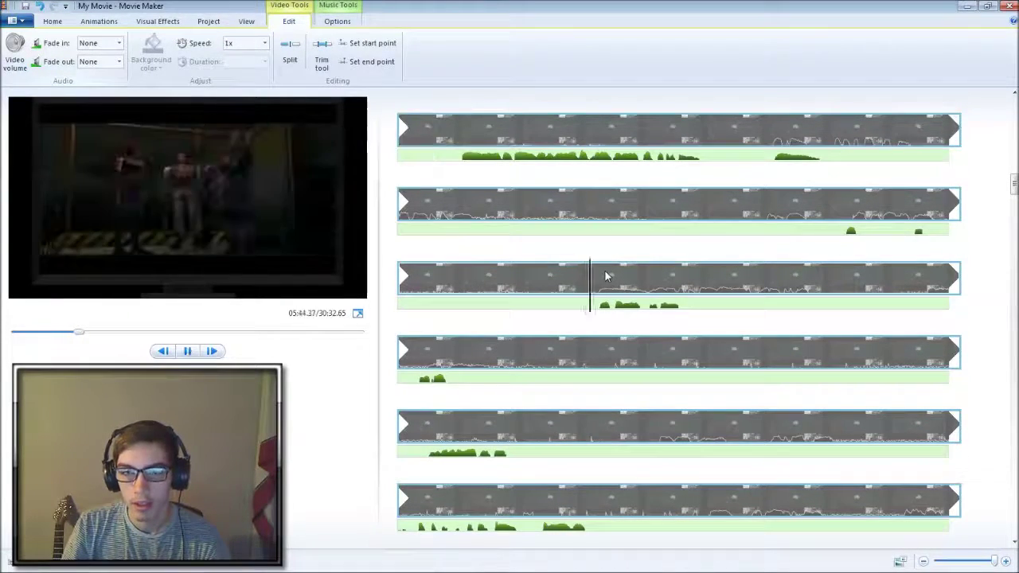
# Pause and resume while scrolling, then jump the preview to 07:43
pyautogui.scroll(-3, 723, 276)
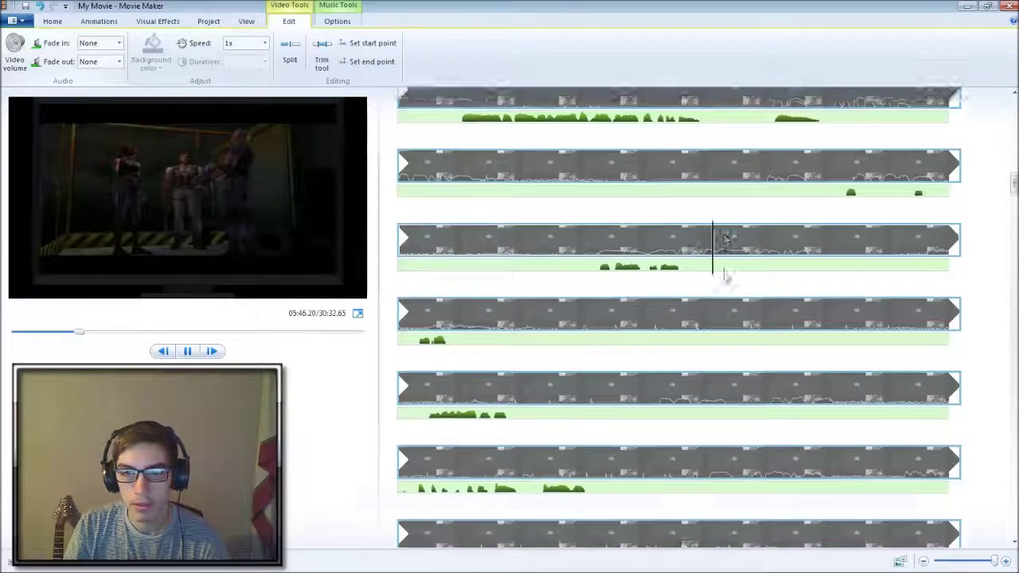
pyautogui.scroll(-1, 716, 281)
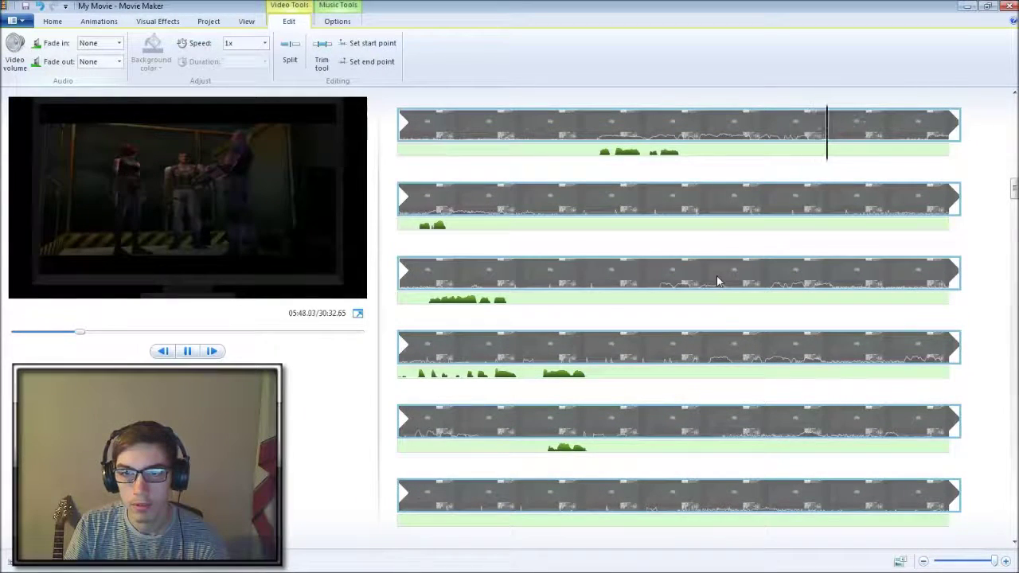
pyautogui.scroll(-1, 717, 281)
pyautogui.press('space')
pyautogui.scroll(-2, 717, 281)
pyautogui.scroll(-2, 713, 286)
pyautogui.scroll(-4, 705, 297)
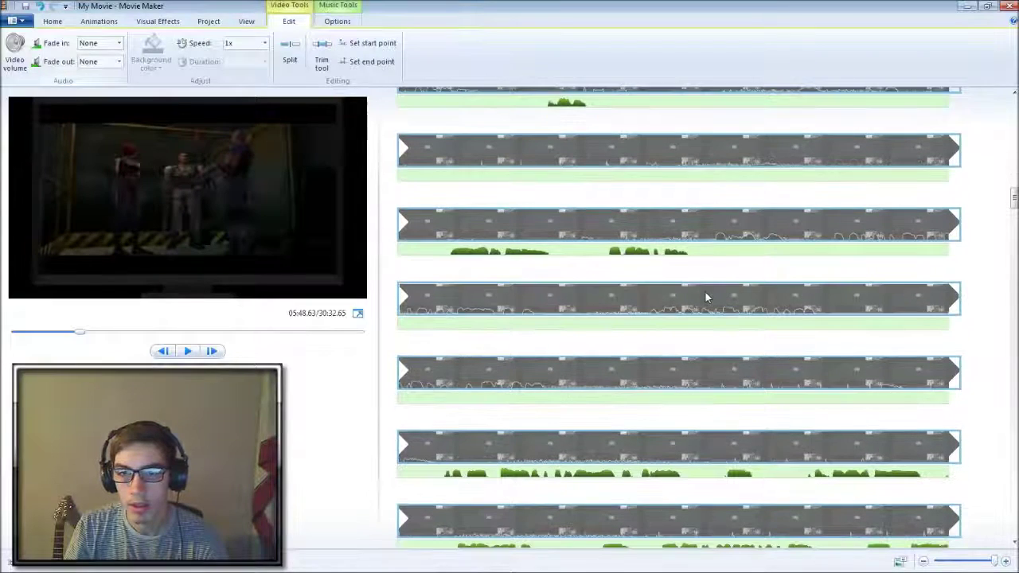
pyautogui.press('space')
pyautogui.click(679, 296)
pyautogui.scroll(-4, 714, 297)
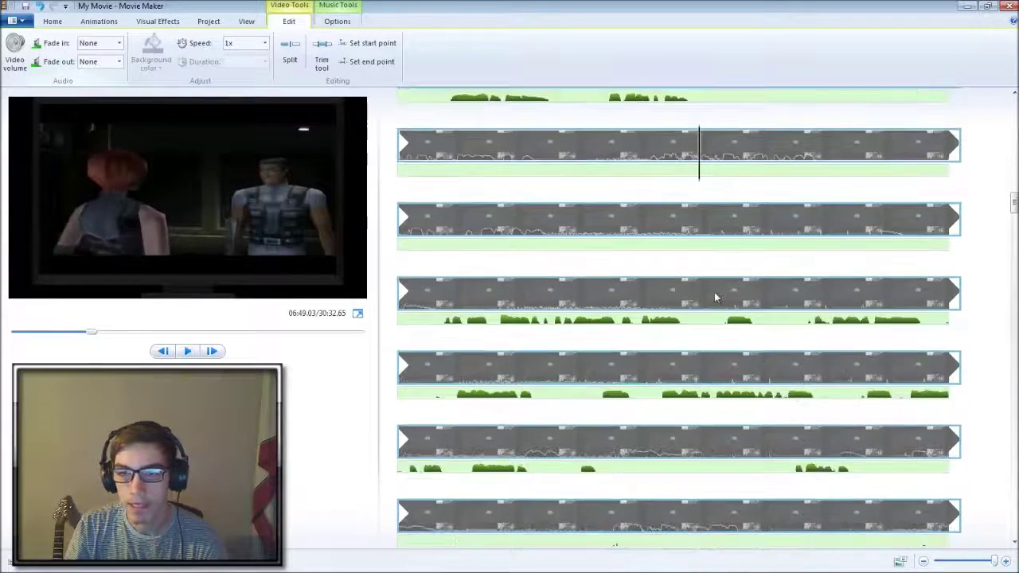
pyautogui.click(707, 278)
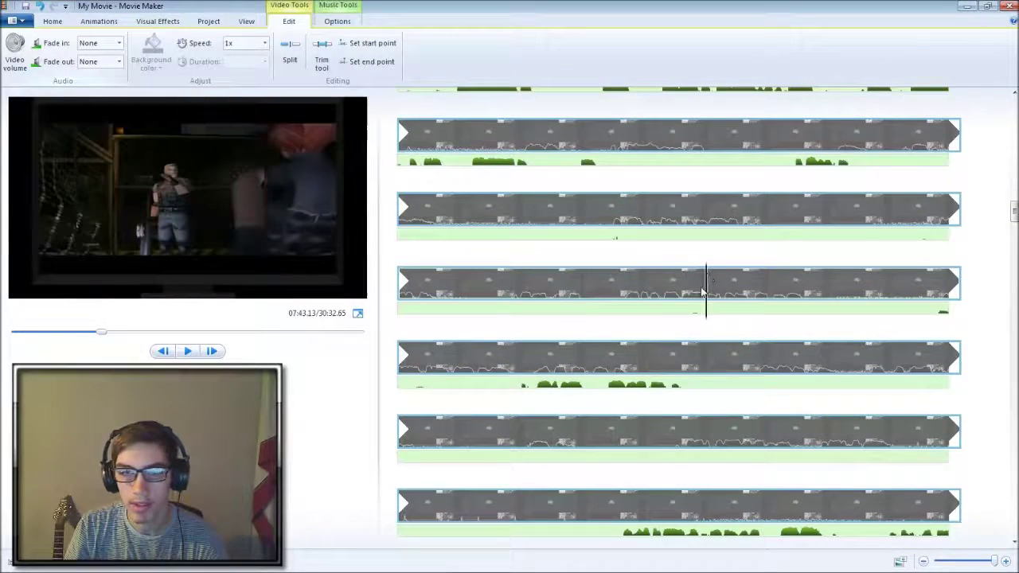
# Skip the preview ahead to 08:45 and then to about 10:15
pyautogui.scroll(-3, 701, 303)
pyautogui.scroll(-5, 699, 300)
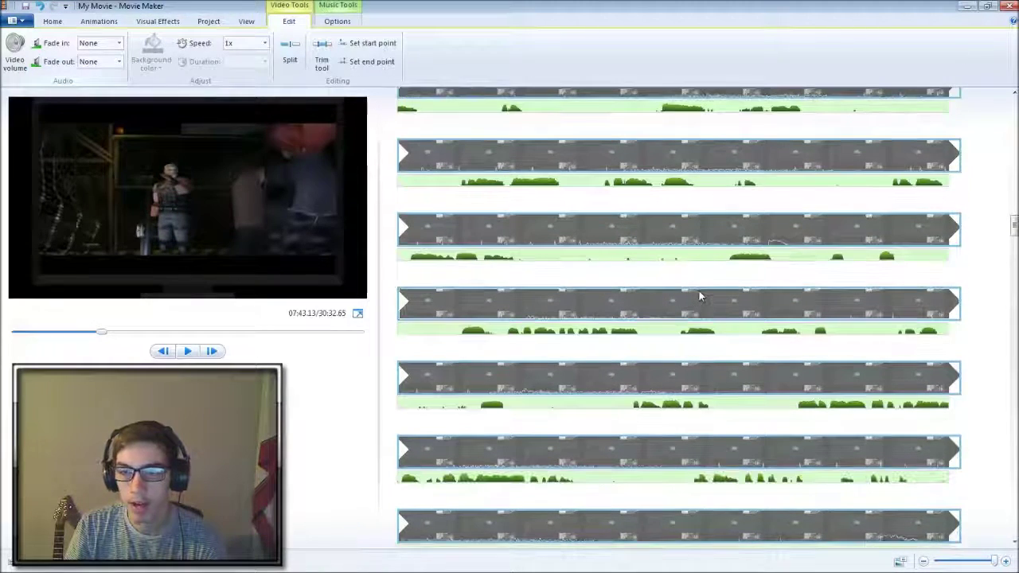
pyautogui.click(701, 296)
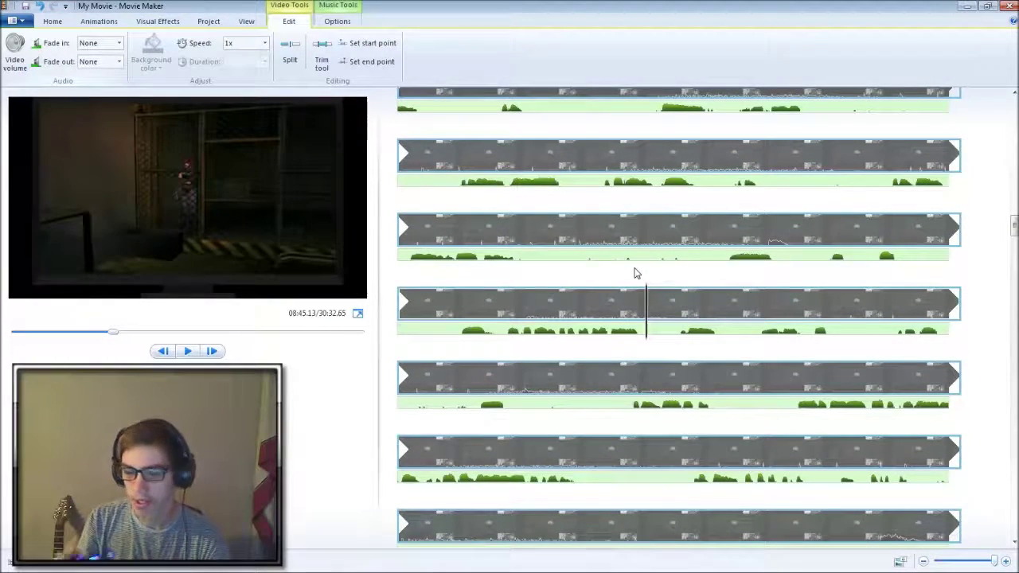
pyautogui.scroll(-3, 634, 273)
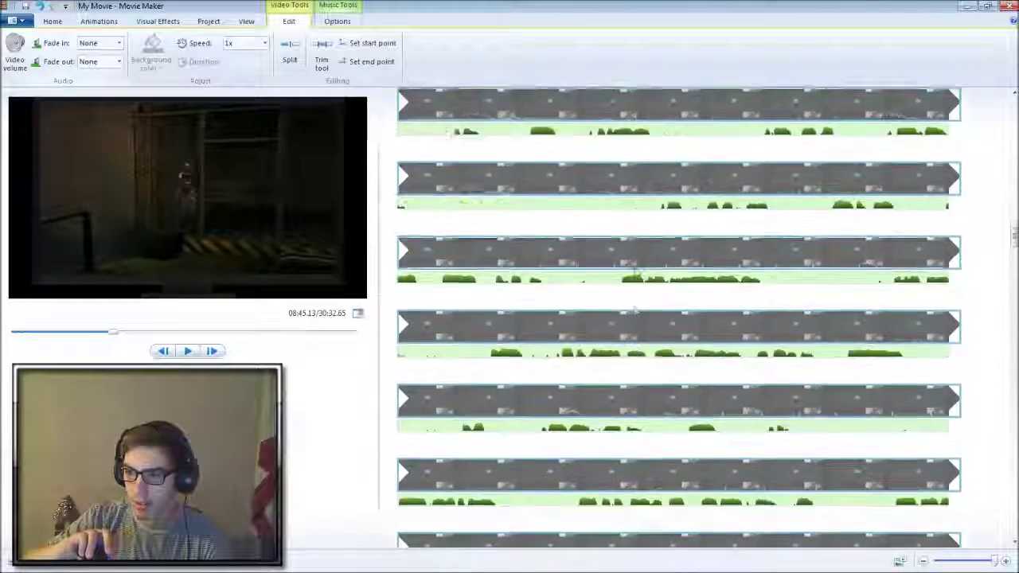
pyautogui.scroll(-1, 634, 274)
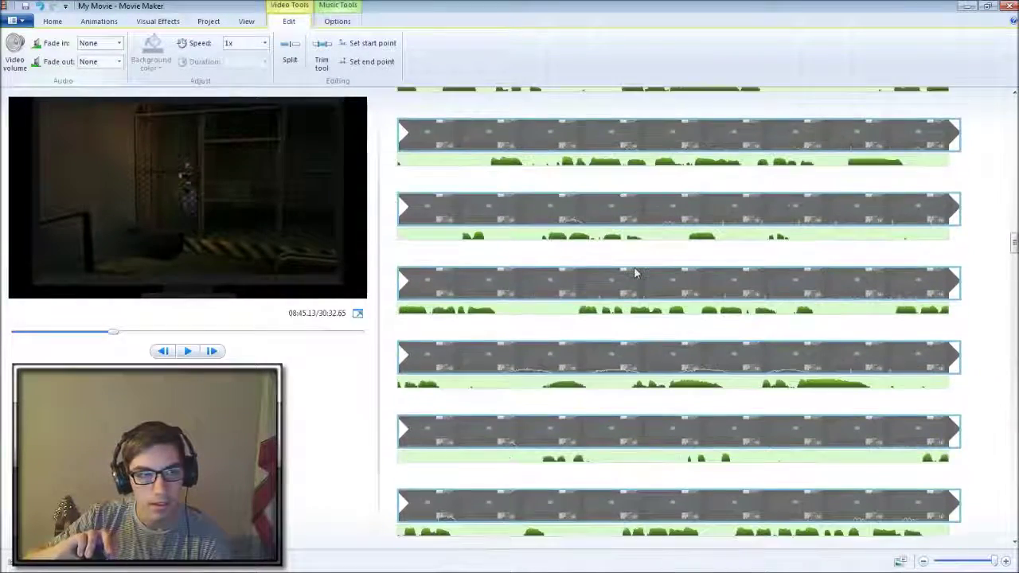
pyautogui.scroll(-1, 635, 273)
pyautogui.scroll(-2, 635, 273)
pyautogui.scroll(-1, 634, 273)
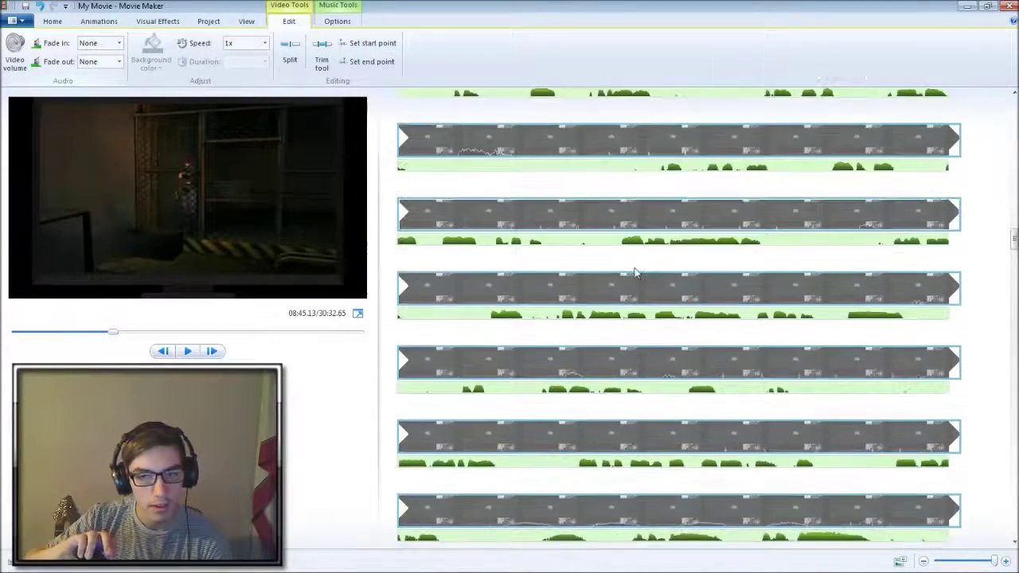
pyautogui.scroll(-2, 634, 273)
pyautogui.scroll(-2, 635, 273)
pyautogui.scroll(-2, 635, 273)
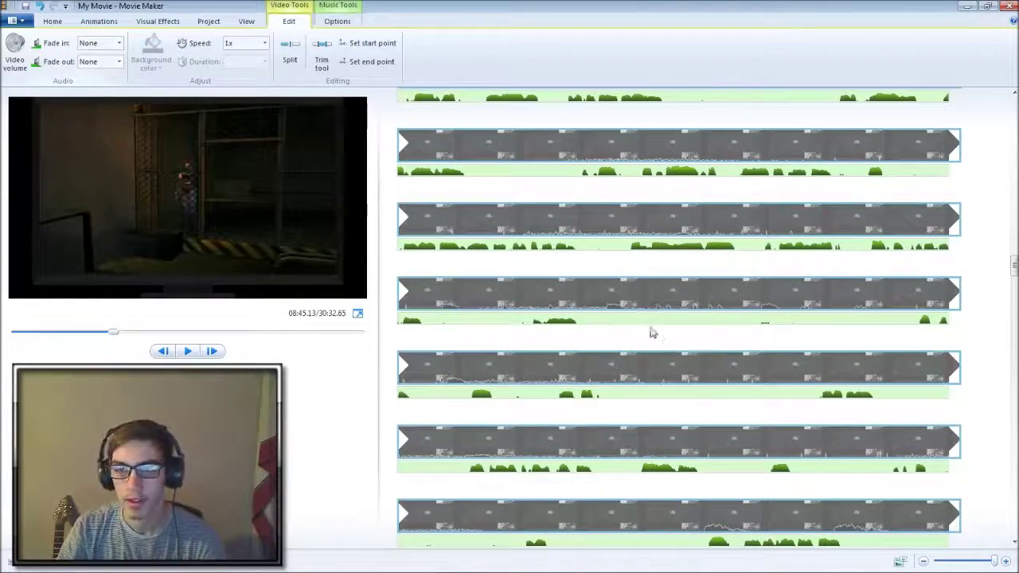
pyautogui.scroll(2, 655, 328)
pyautogui.scroll(1, 657, 314)
pyautogui.click(671, 290)
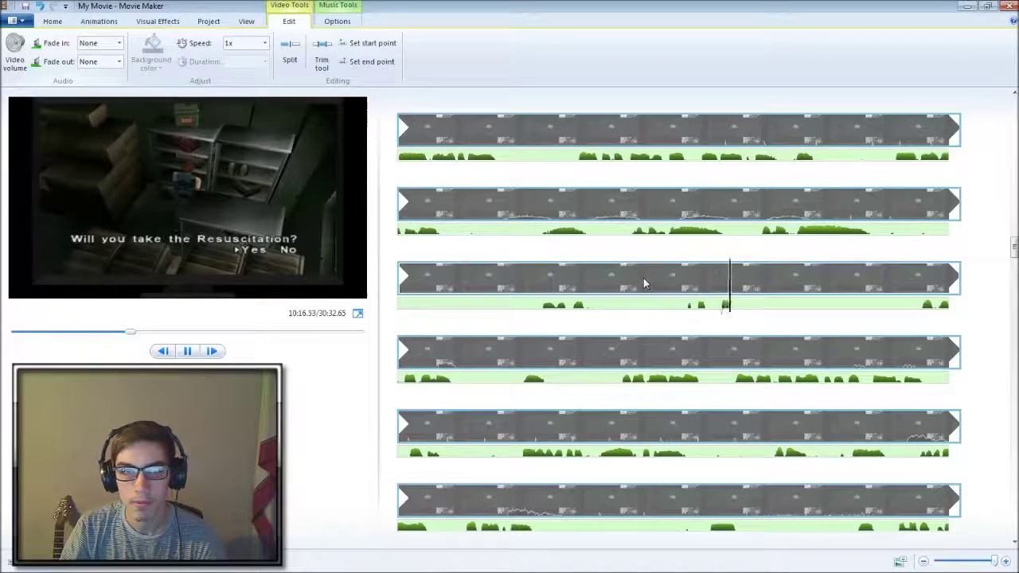
# Step back to 10:13, then play briefly from a later clip and pause
pyautogui.scroll(-1, 745, 283)
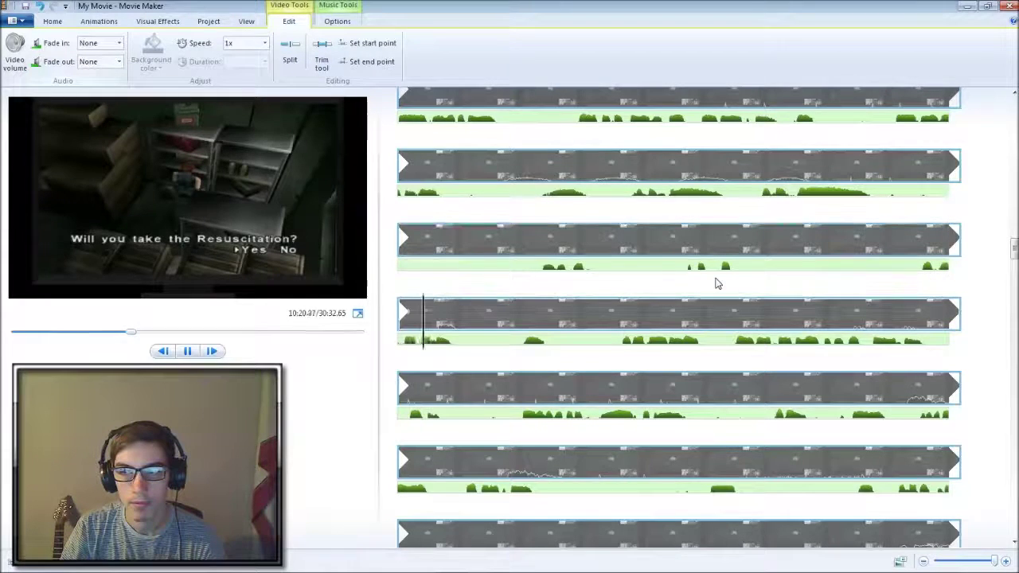
pyautogui.scroll(-1, 715, 283)
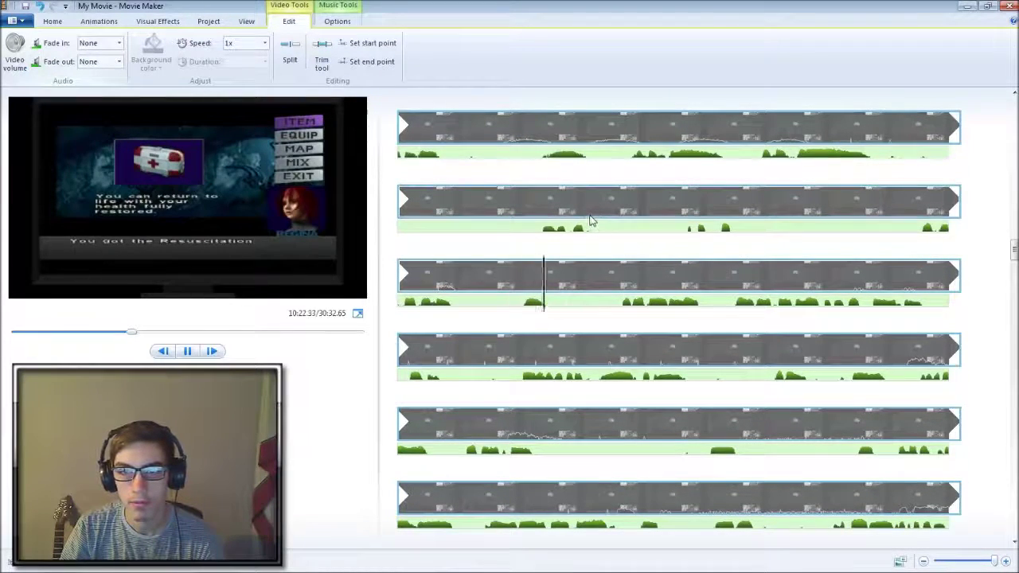
pyautogui.click(544, 202)
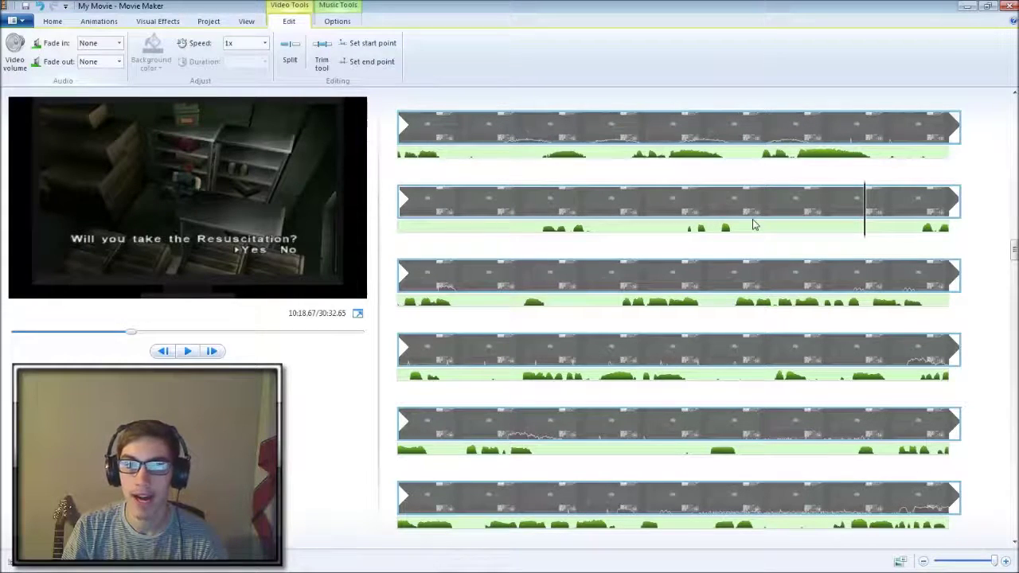
pyautogui.scroll(-1, 749, 227)
pyautogui.click(643, 278)
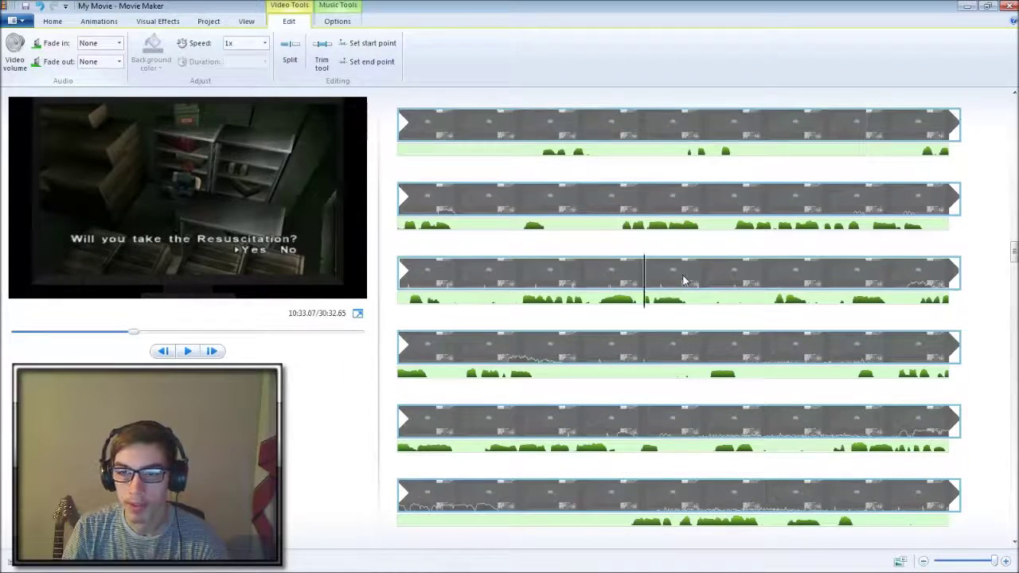
pyautogui.press('space')
pyautogui.scroll(-1, 683, 281)
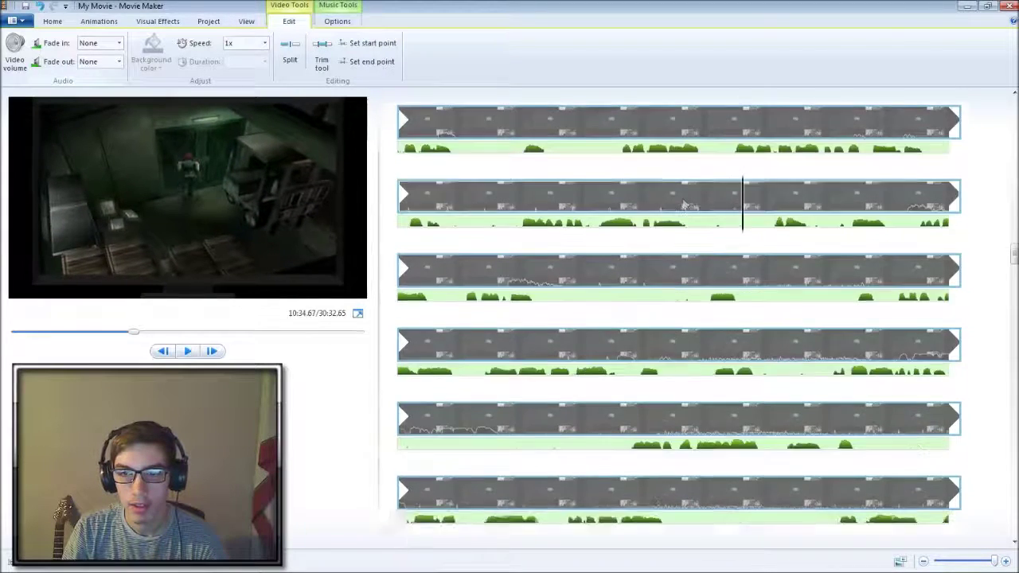
pyautogui.scroll(-3, 683, 281)
pyautogui.press('space')
# Move the preview to about 10:56, back to 10:54, then ahead to about 11:18
pyautogui.click(433, 230)
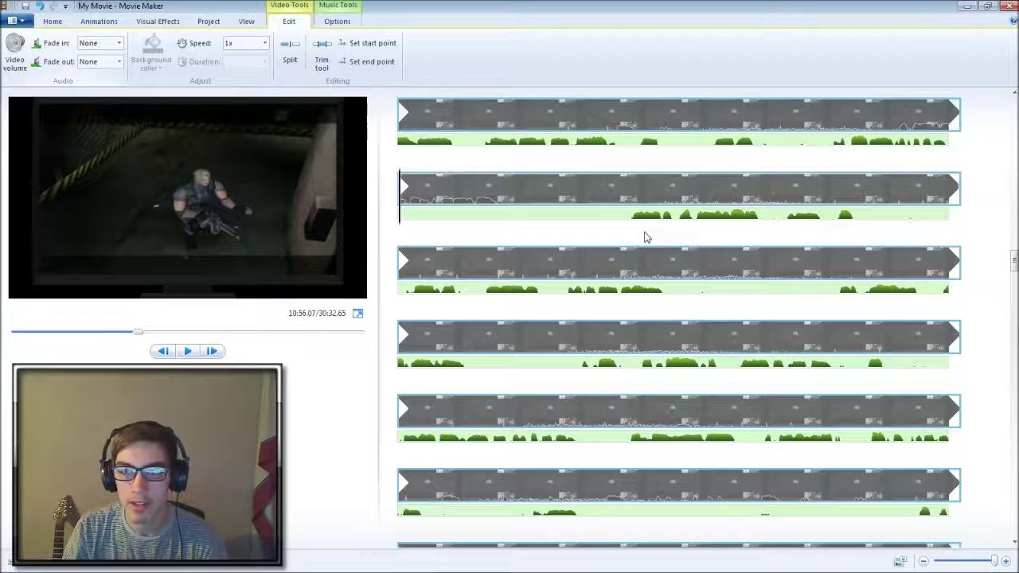
pyautogui.scroll(-1, 646, 236)
pyautogui.scroll(2, 646, 237)
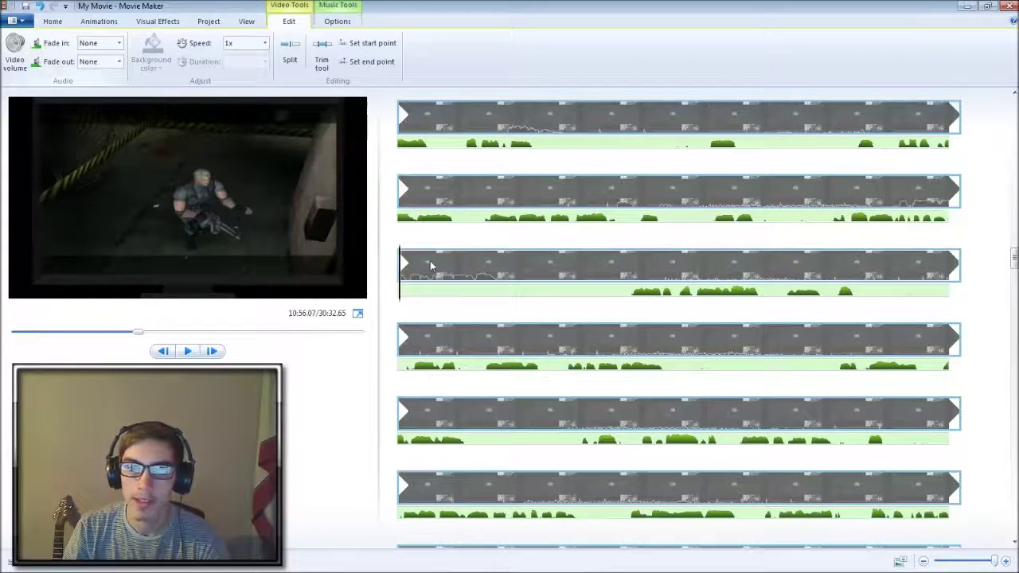
pyautogui.click(829, 191)
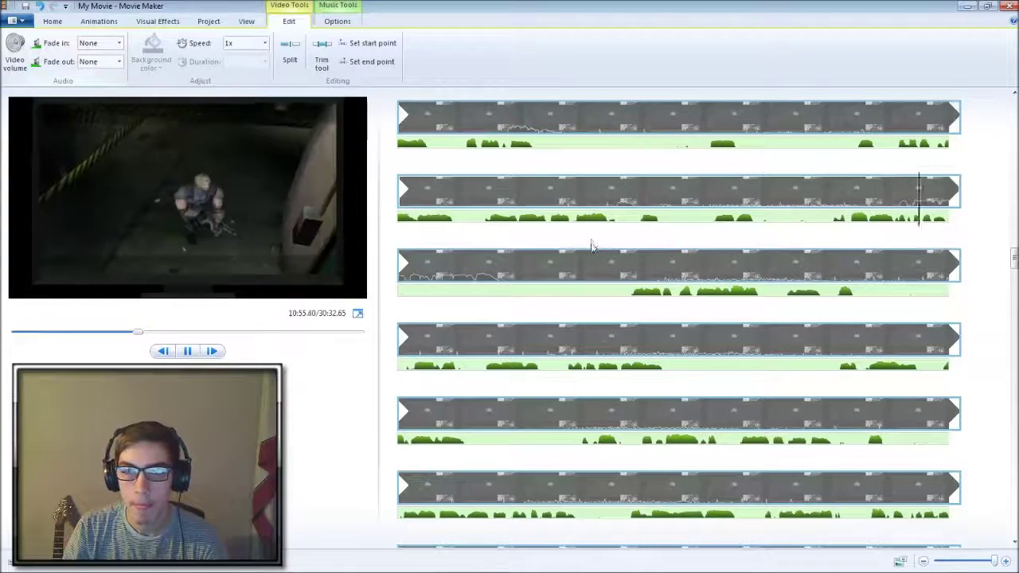
pyautogui.scroll(-1, 591, 247)
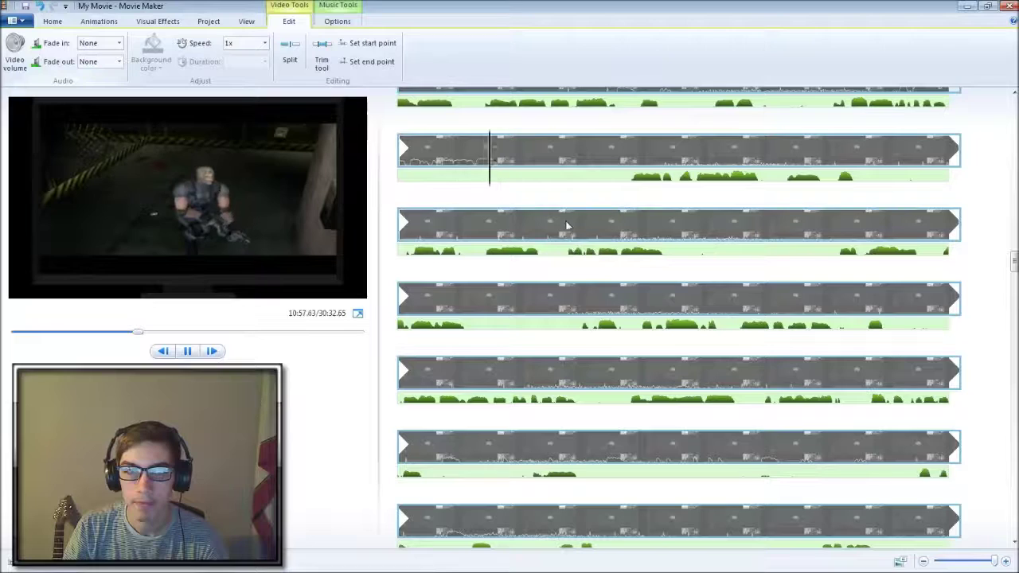
pyautogui.scroll(-2, 637, 223)
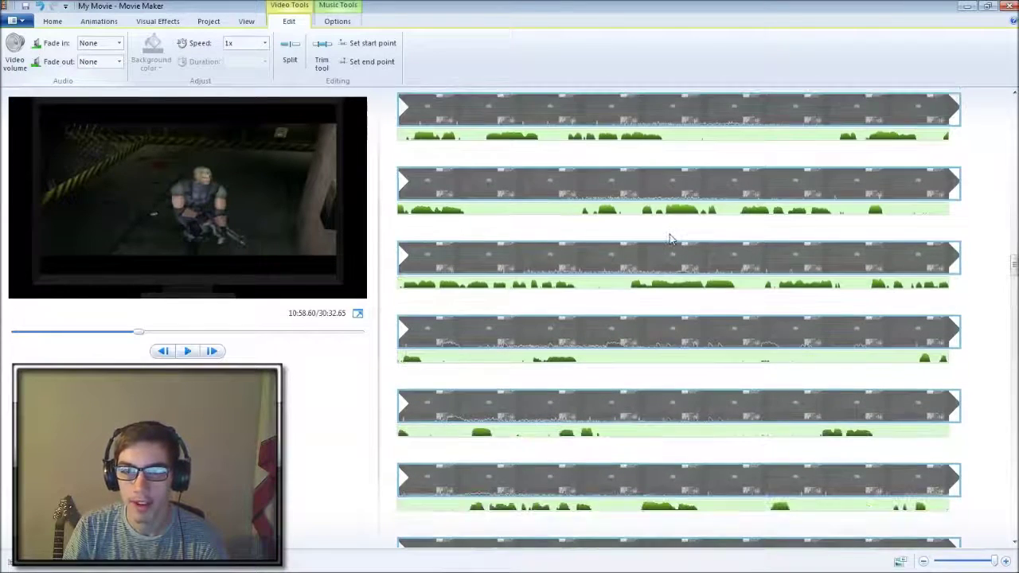
pyautogui.click(647, 189)
# Jump the preview to about 12:30 and then to about 12:58
pyautogui.scroll(-2, 642, 241)
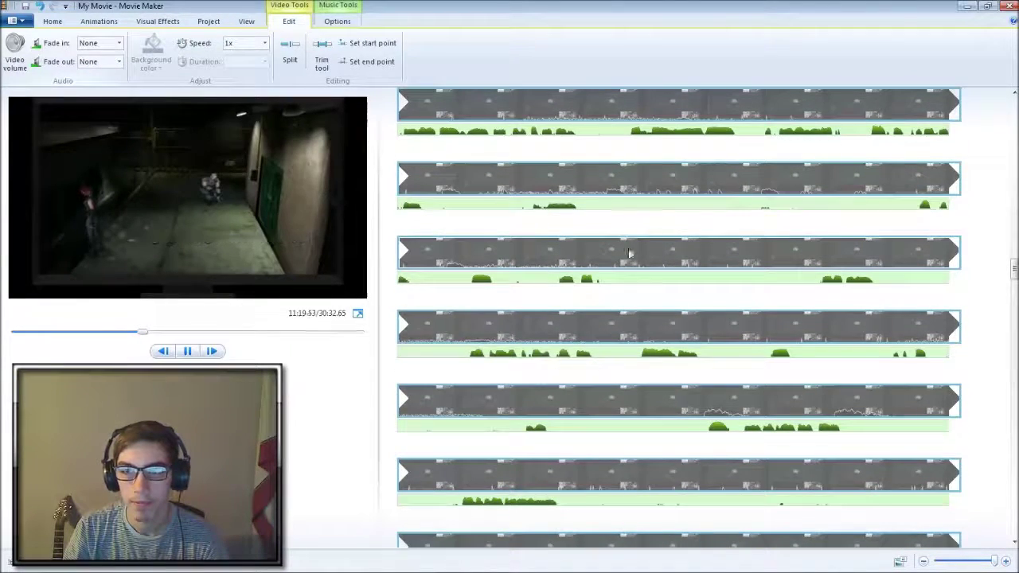
pyautogui.scroll(-2, 668, 290)
pyautogui.scroll(-3, 667, 291)
pyautogui.click(653, 243)
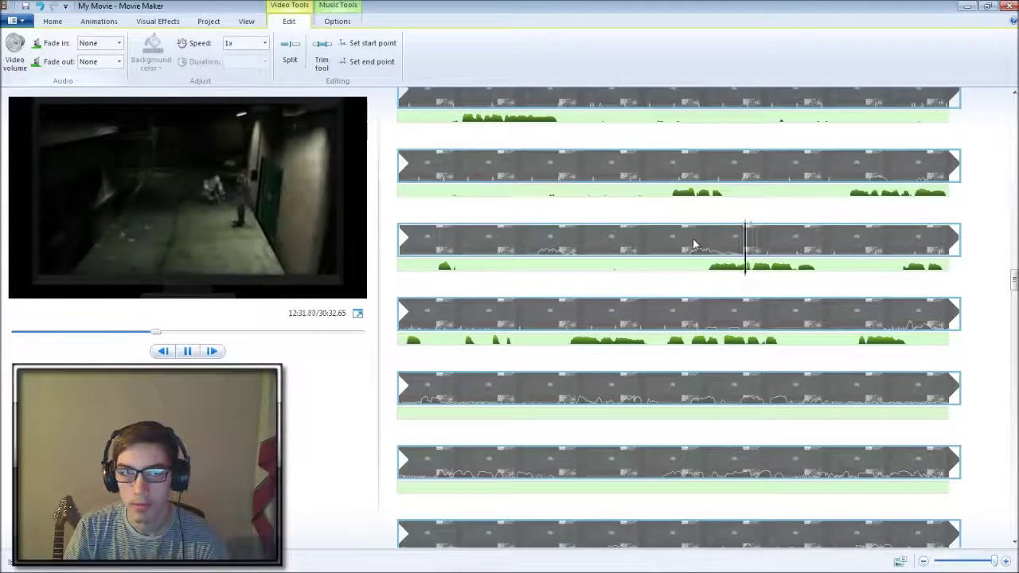
pyautogui.scroll(-1, 693, 249)
pyautogui.scroll(-1, 693, 253)
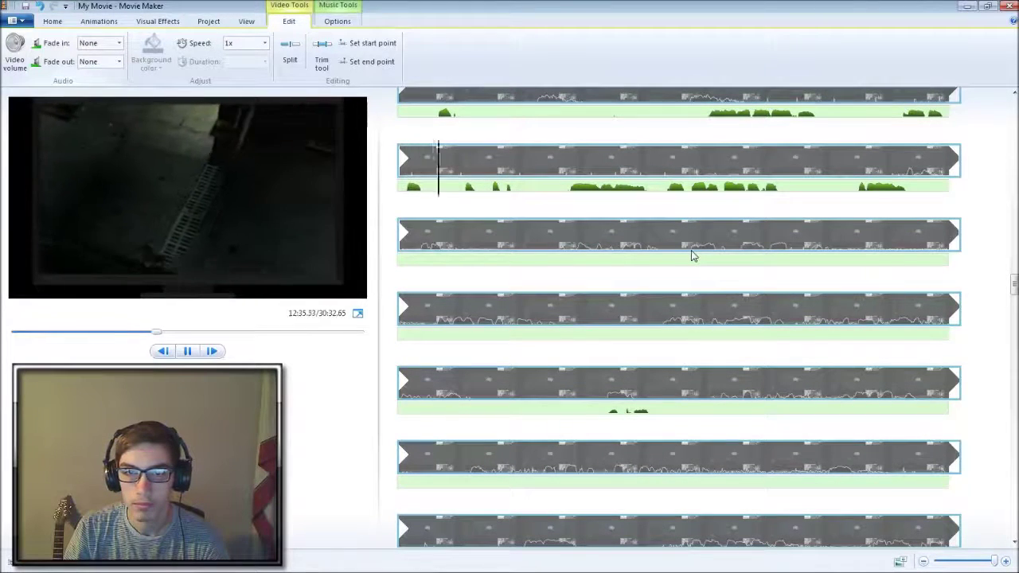
pyautogui.scroll(-2, 661, 250)
pyautogui.click(649, 209)
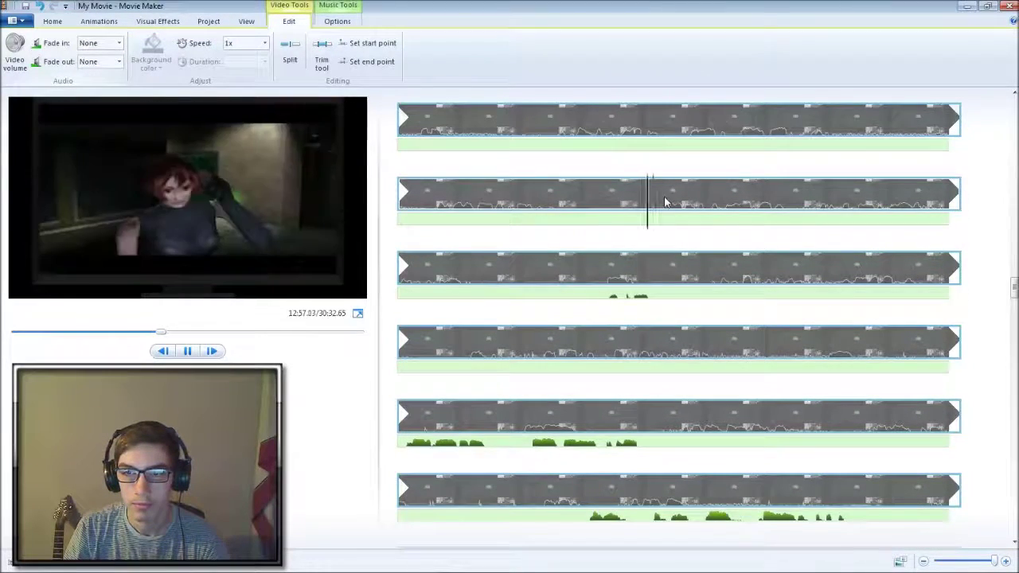
pyautogui.scroll(-1, 662, 247)
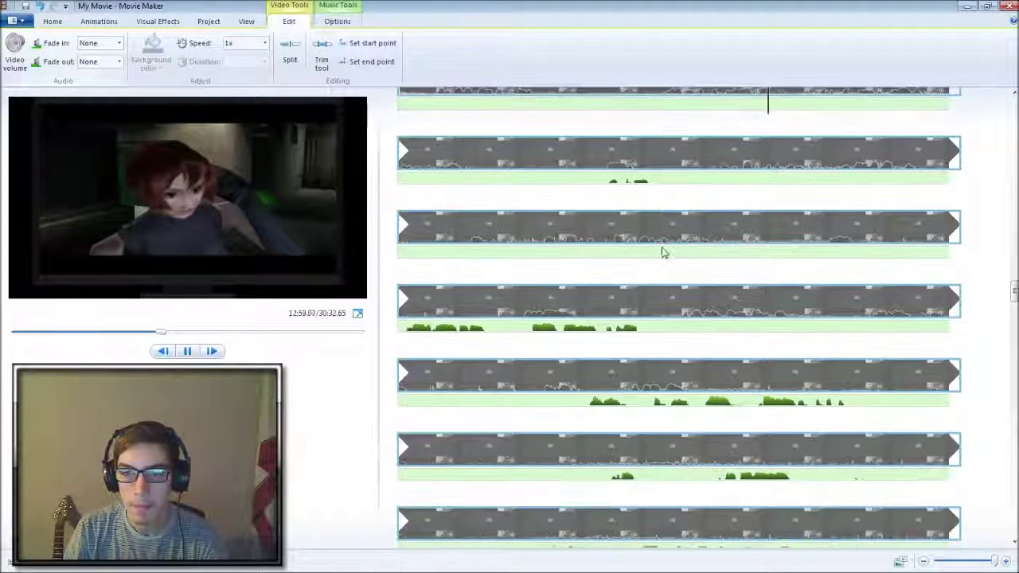
pyautogui.scroll(-1, 663, 252)
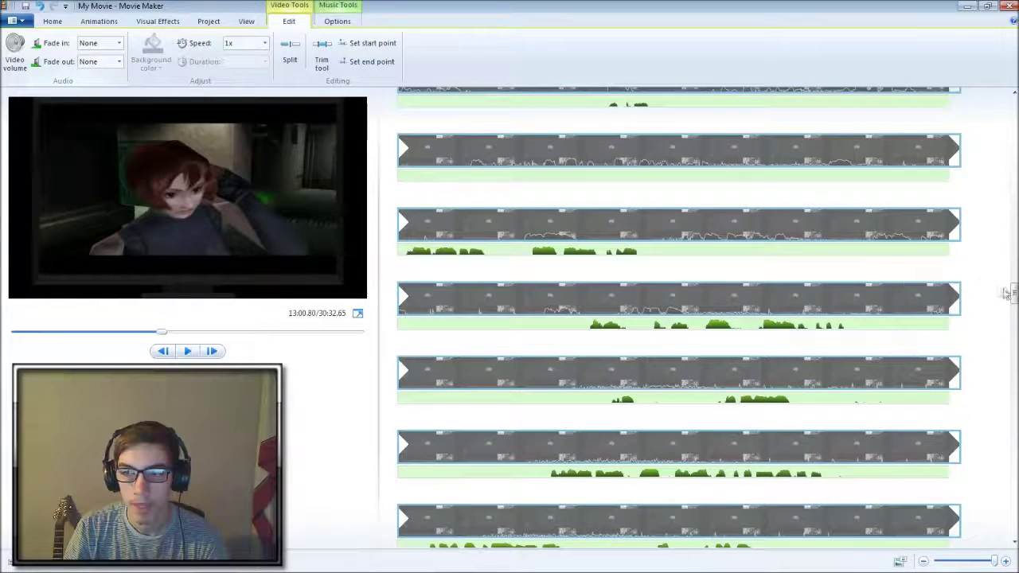
# Jump the preview ahead to about 23:45 and then to about 24:59
pyautogui.moveTo(1013, 293); pyautogui.dragTo(1013, 434)
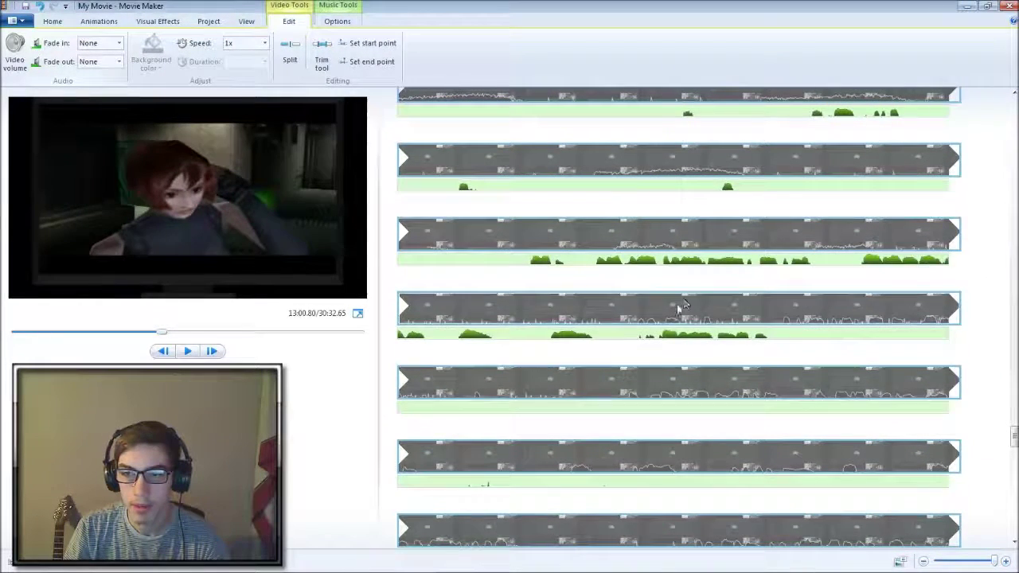
pyautogui.click(671, 307)
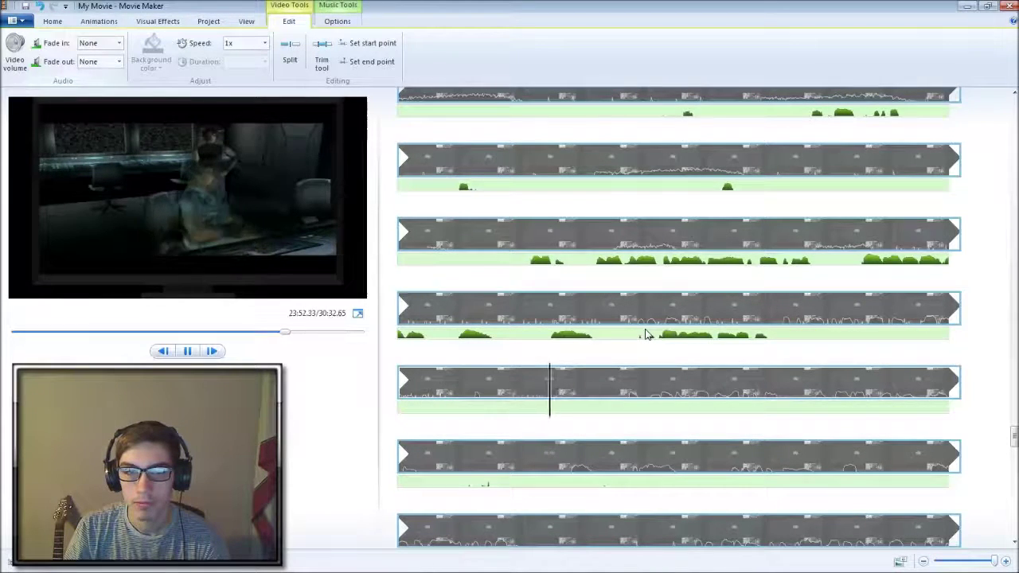
pyautogui.scroll(-5, 749, 330)
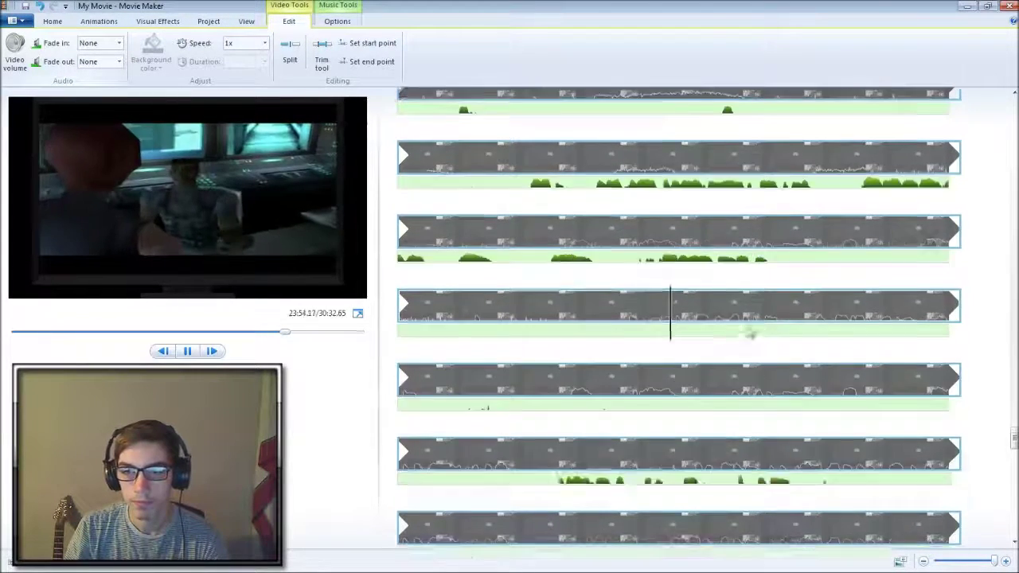
pyautogui.click(724, 296)
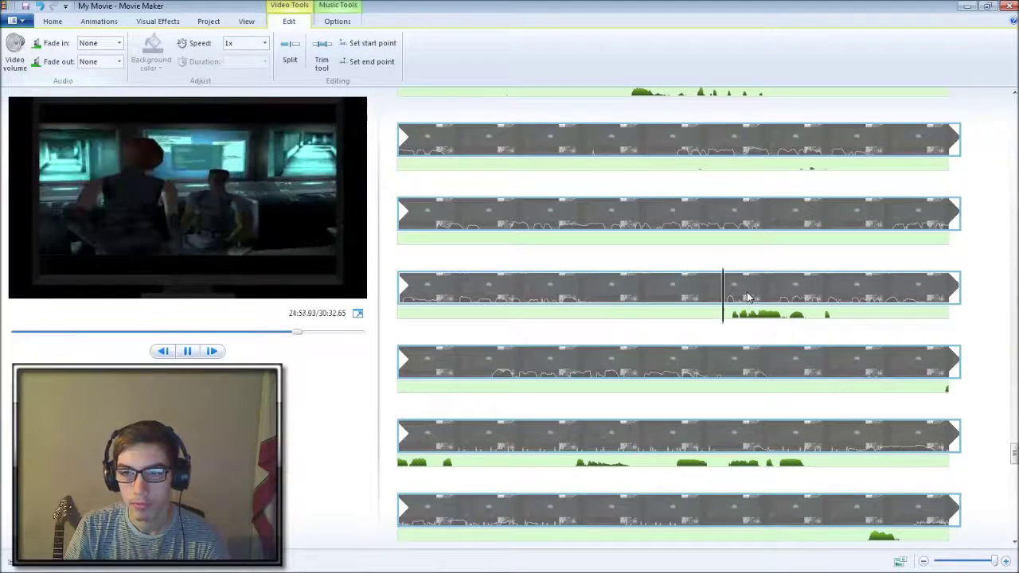
pyautogui.scroll(-3, 725, 296)
# Skip the preview through 28:34 and 28:44 to 28:54
pyautogui.moveTo(1011, 467); pyautogui.dragTo(1016, 524)
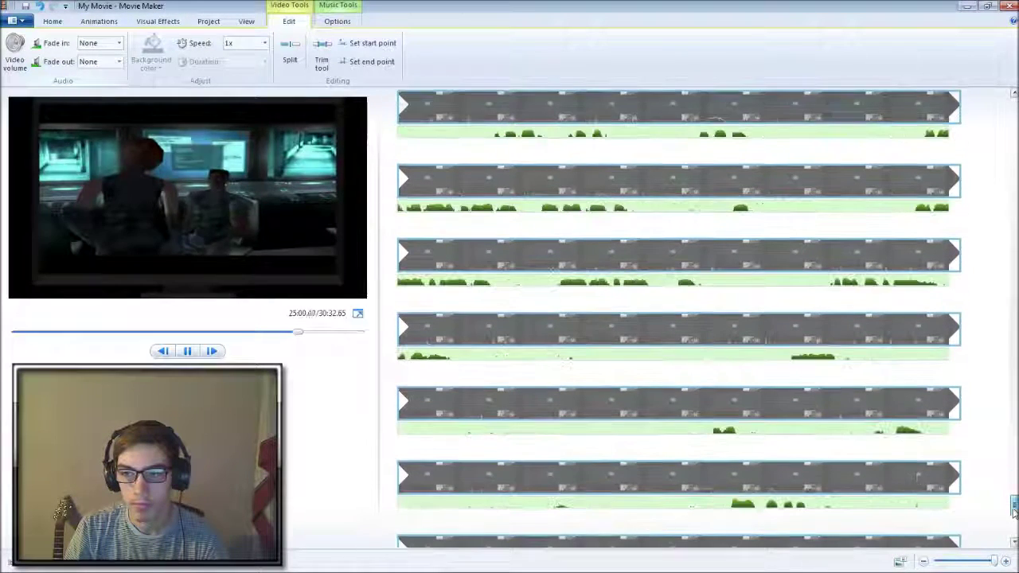
pyautogui.click(772, 267)
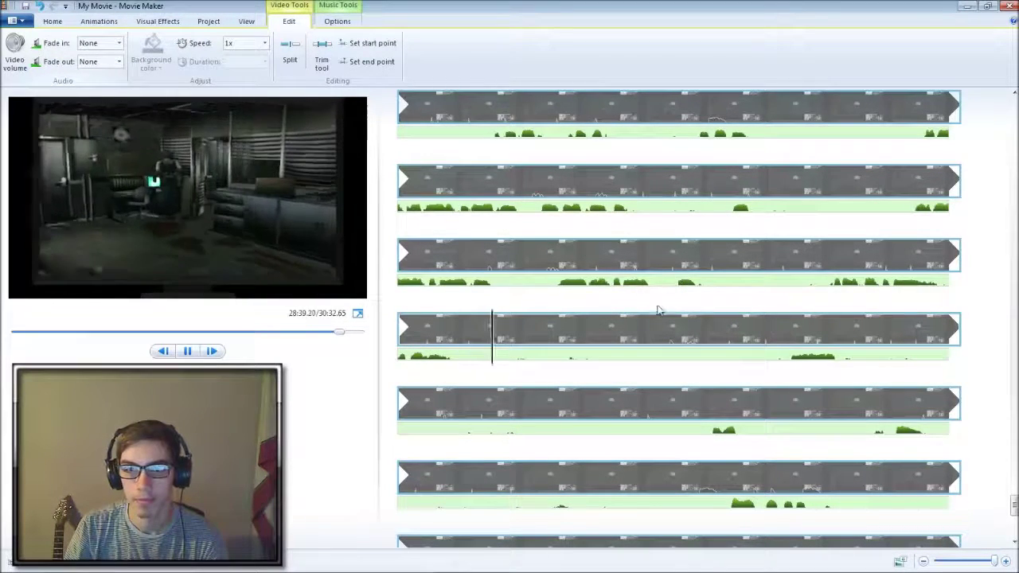
pyautogui.click(766, 331)
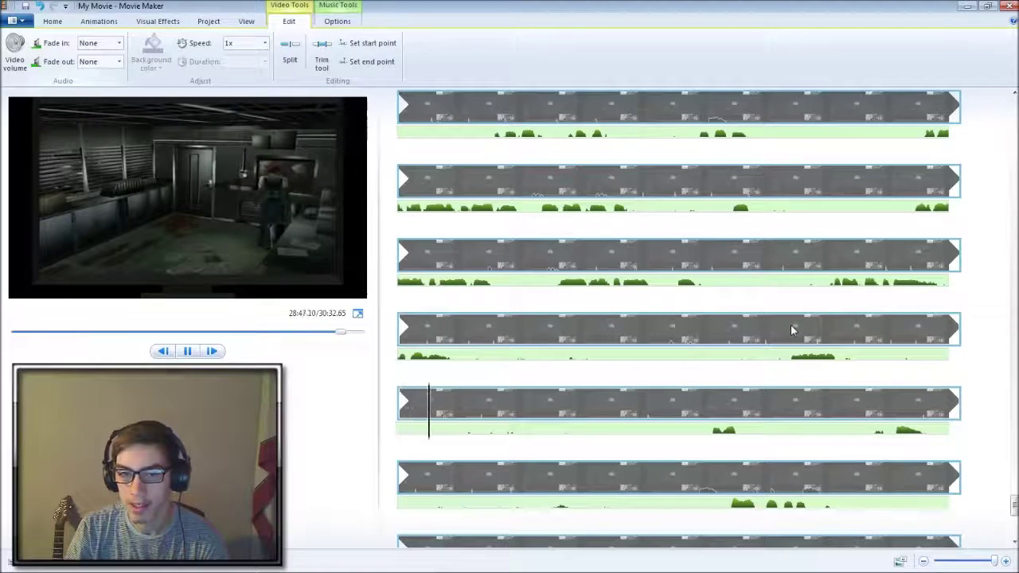
pyautogui.scroll(-1, 762, 371)
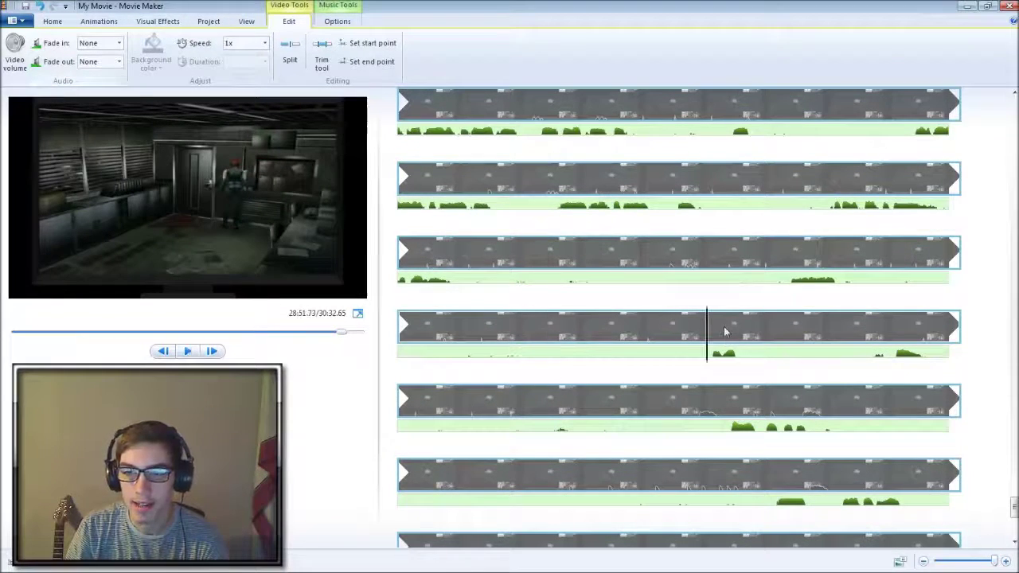
pyautogui.click(893, 329)
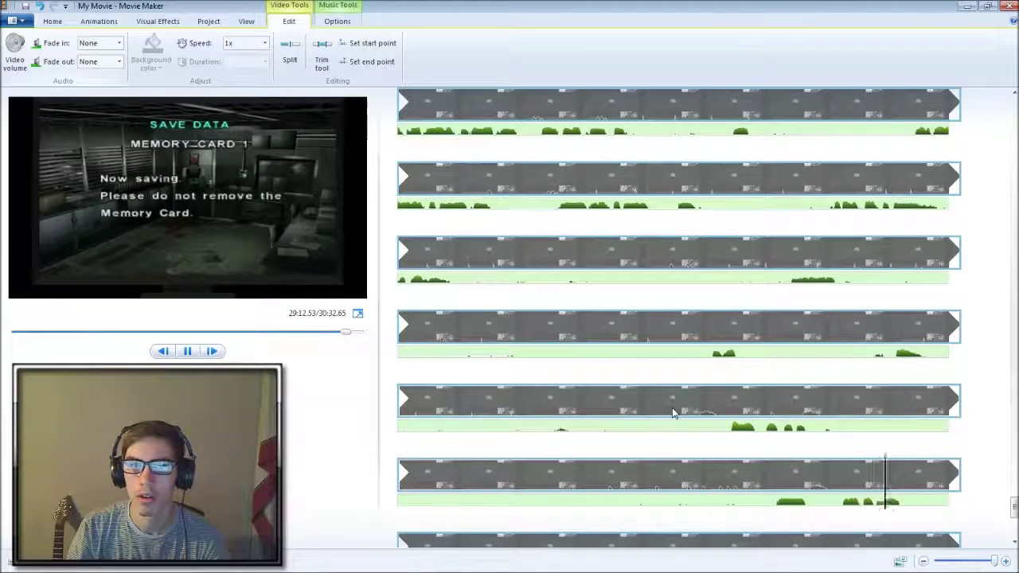
# Pause, jump back to about 27:40, then resume playing from about 28:25
pyautogui.press('space')
pyautogui.scroll(-5, 760, 421)
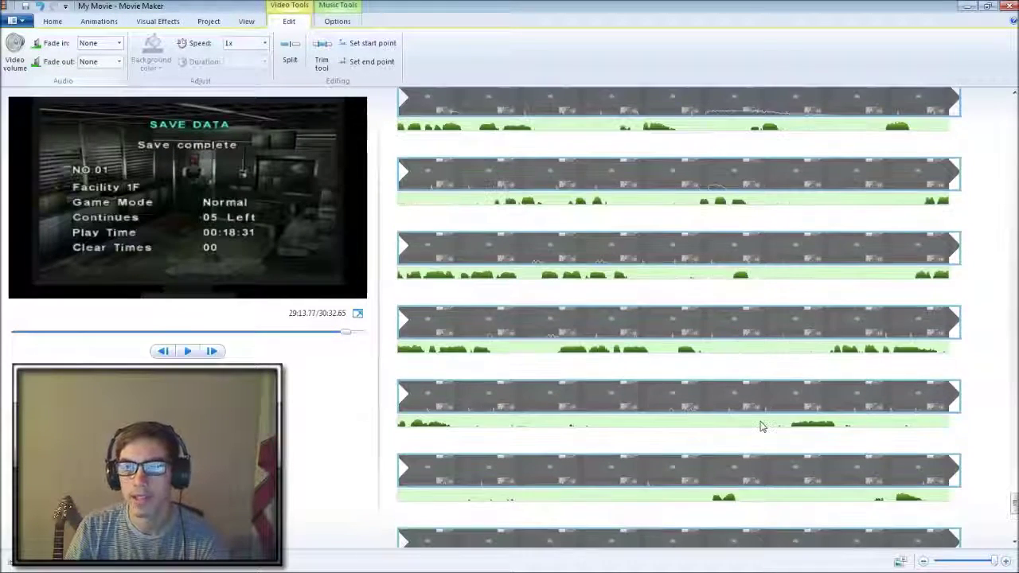
pyautogui.moveTo(1015, 495)
pyautogui.mouseDown()
pyautogui.moveTo(1007, 99)
pyautogui.moveTo(1009, 488)
pyautogui.mouseUp()
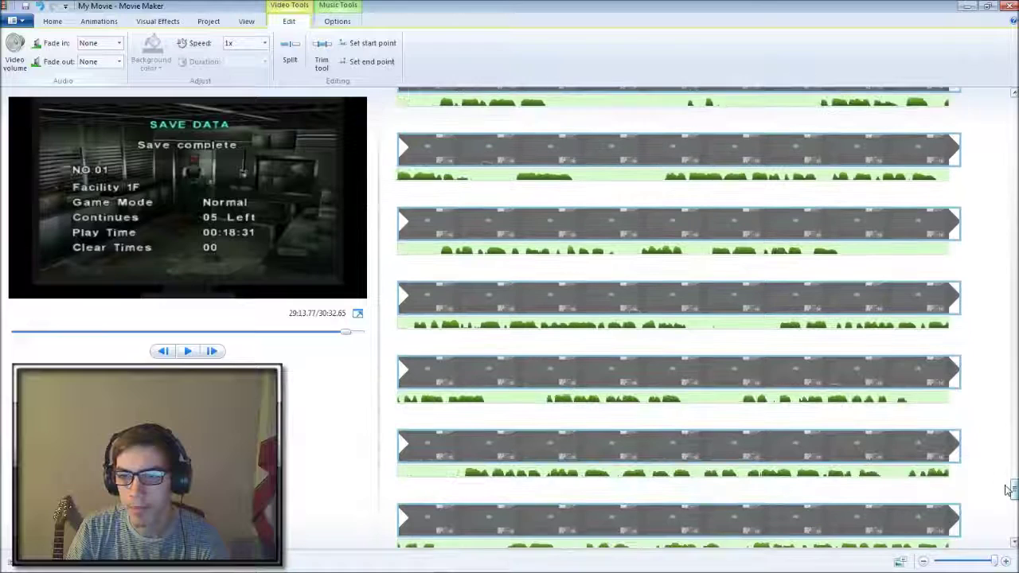
pyautogui.click(769, 383)
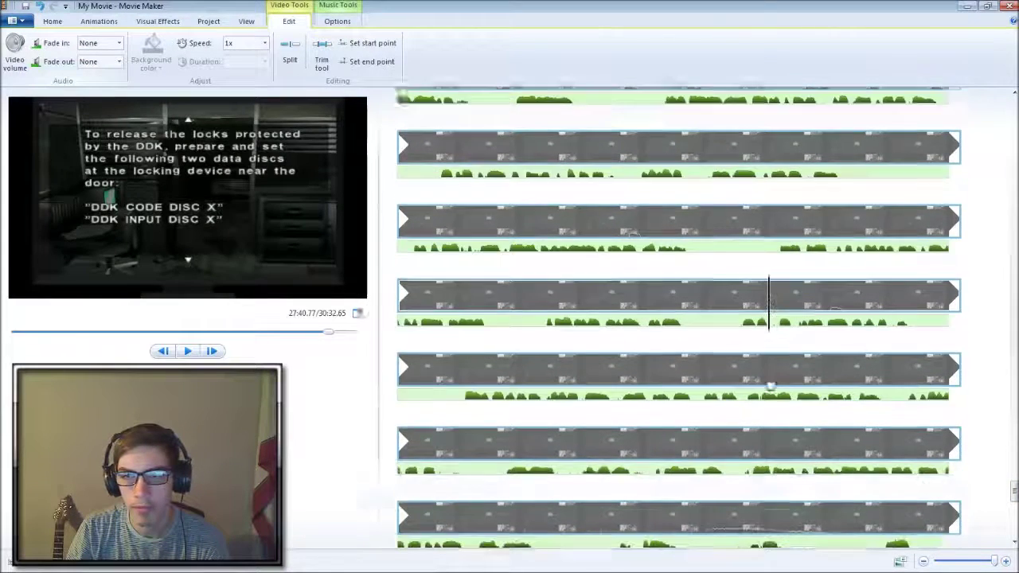
pyautogui.scroll(-3, 769, 382)
pyautogui.click(774, 361)
pyautogui.press('space')
# Jump the preview ahead to about 29:20 and pause there
pyautogui.scroll(-2, 773, 361)
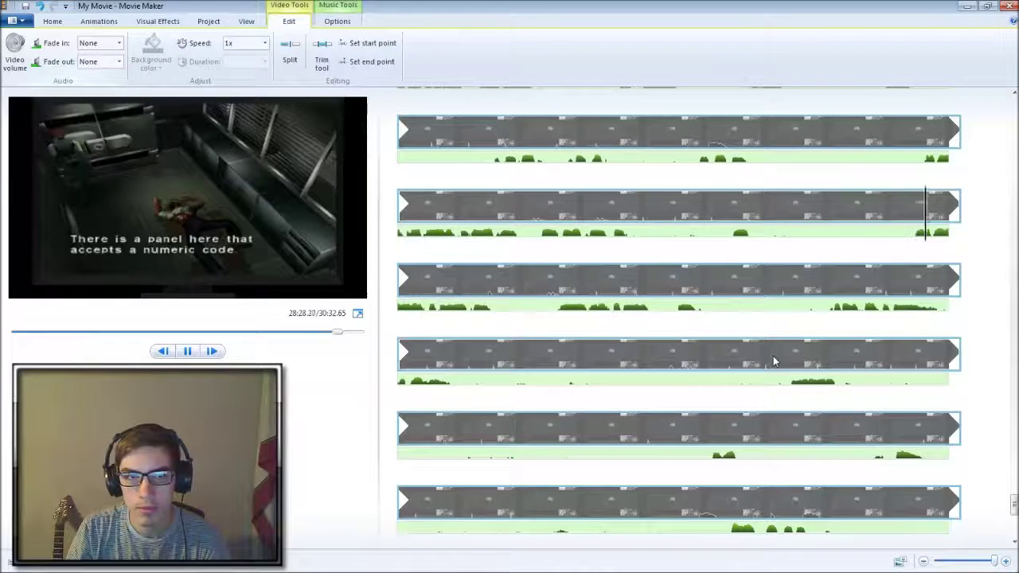
pyautogui.scroll(-3, 736, 364)
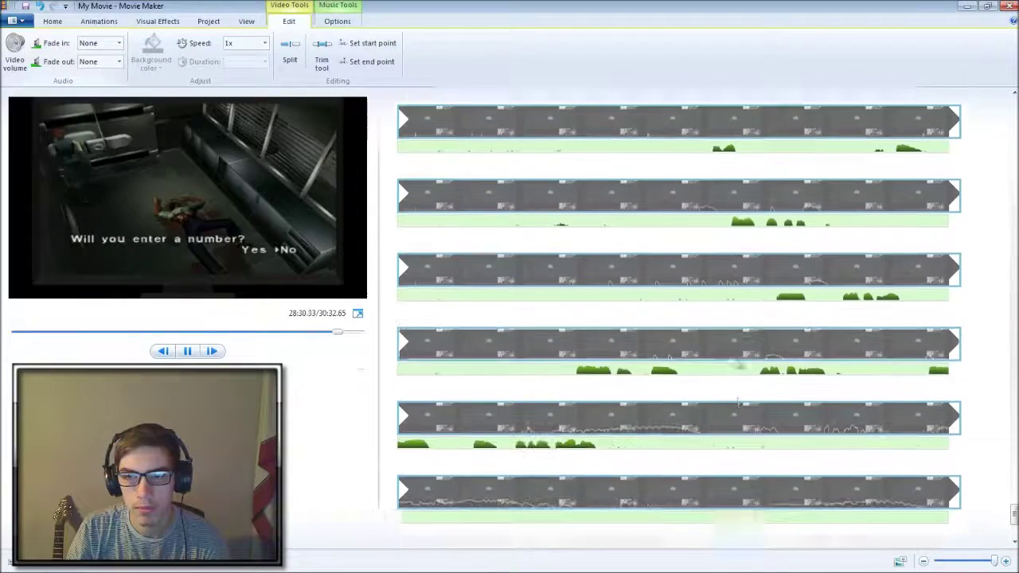
pyautogui.click(768, 311)
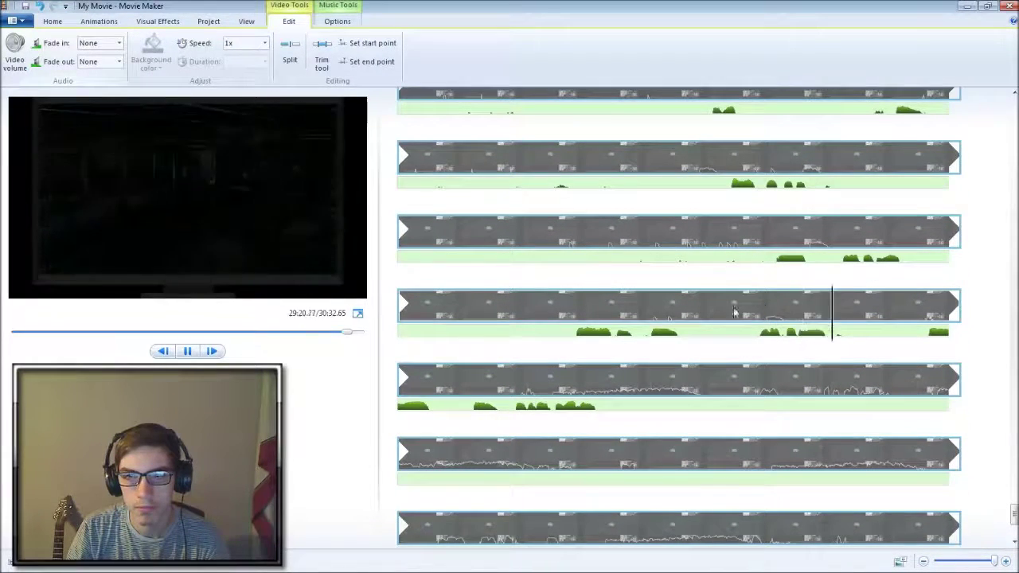
pyautogui.press('space')
pyautogui.scroll(2, 749, 295)
# Return to the 28:59 save prompt and play until the Memory Card 1 check at 29:02.30
pyautogui.click(700, 277)
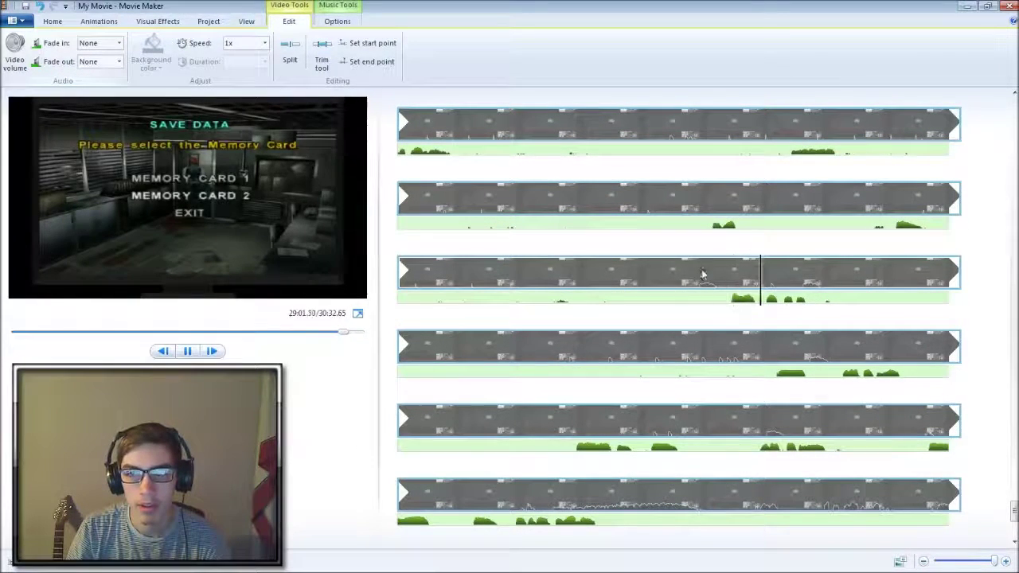
pyautogui.press('space')
pyautogui.click(707, 277)
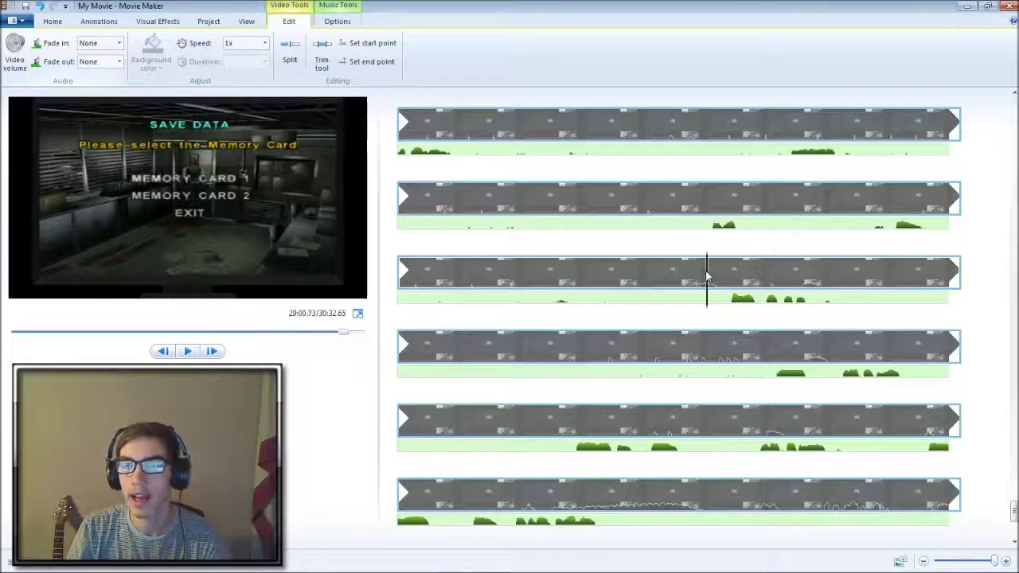
pyautogui.press('Left')
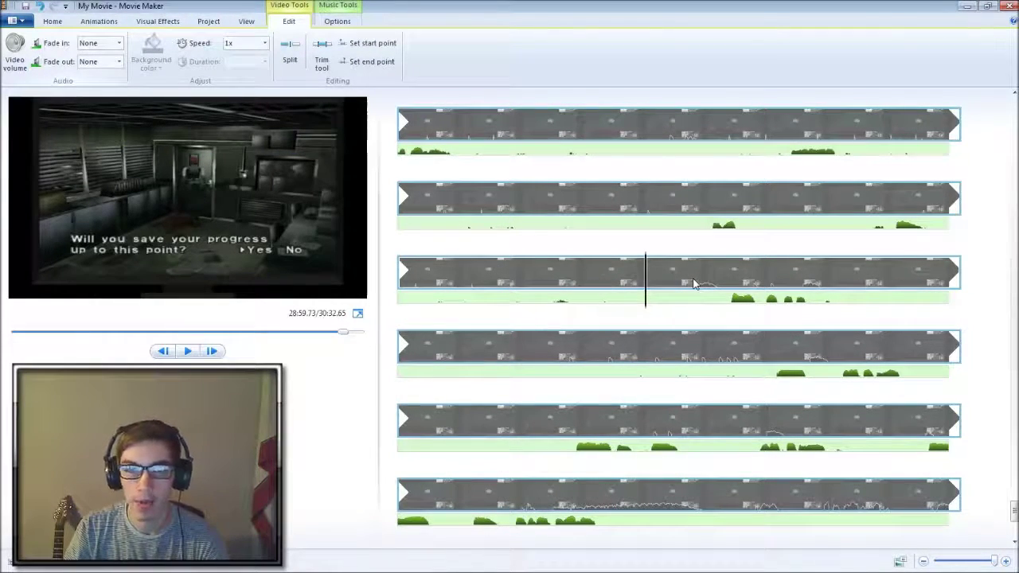
pyautogui.press('space')
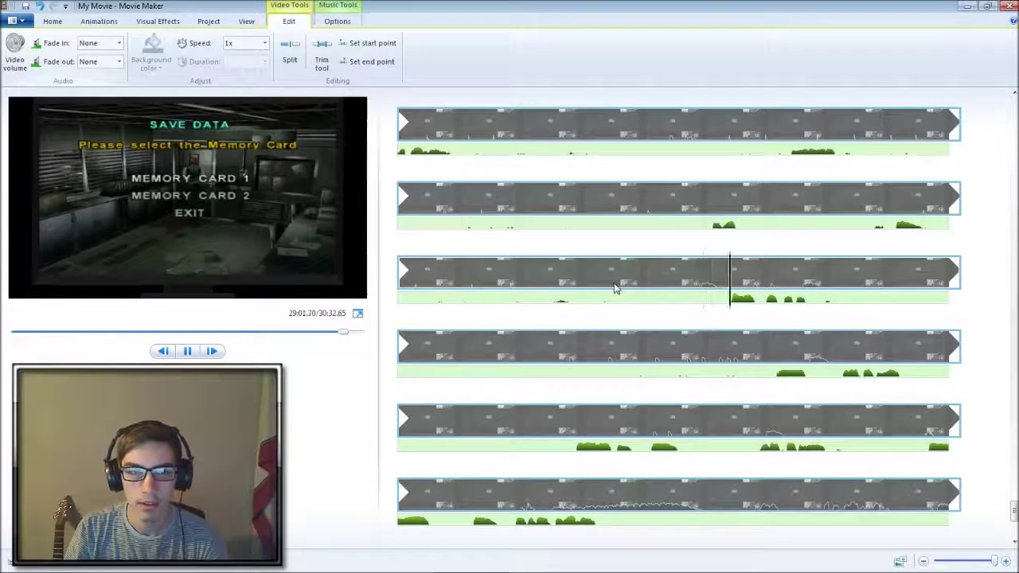
pyautogui.press('space')
pyautogui.scroll(3, 700, 295)
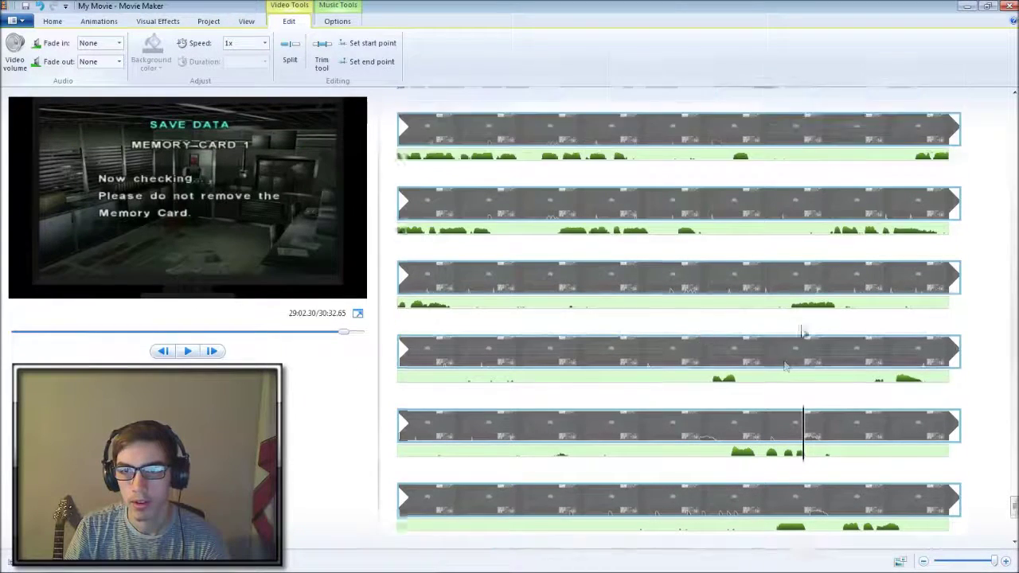
pyautogui.moveTo(1013, 504)
pyautogui.mouseDown()
pyautogui.moveTo(1013, 104)
pyautogui.moveTo(1005, 185)
pyautogui.mouseUp()
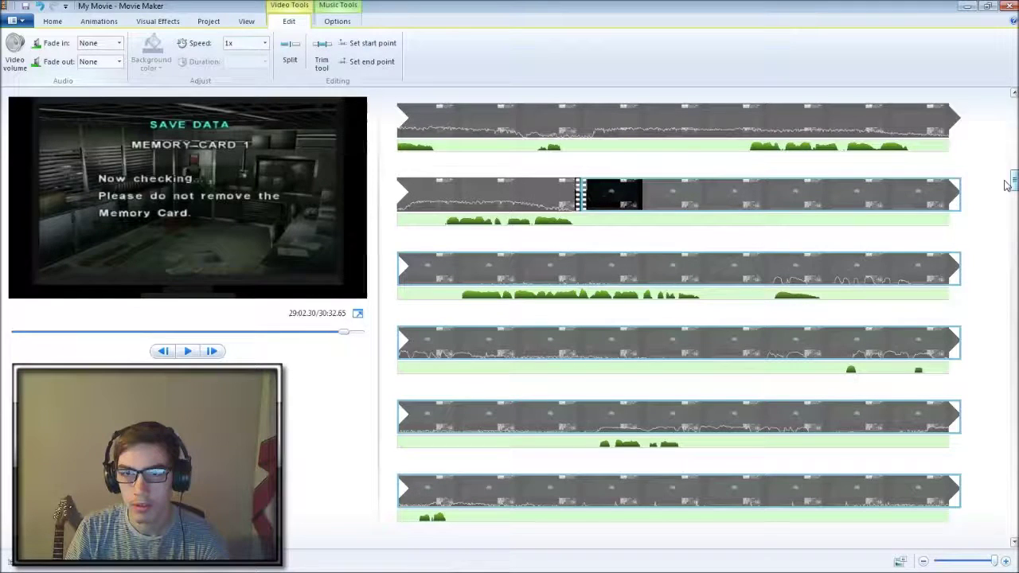
pyautogui.moveTo(1006, 185); pyautogui.dragTo(1007, 108)
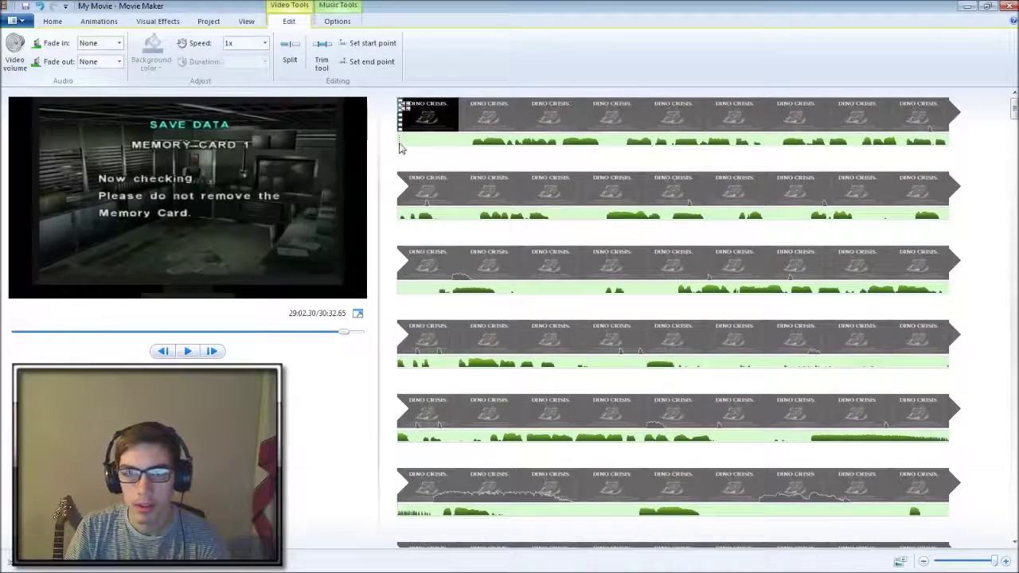
pyautogui.moveTo(400, 148); pyautogui.dragTo(438, 149)
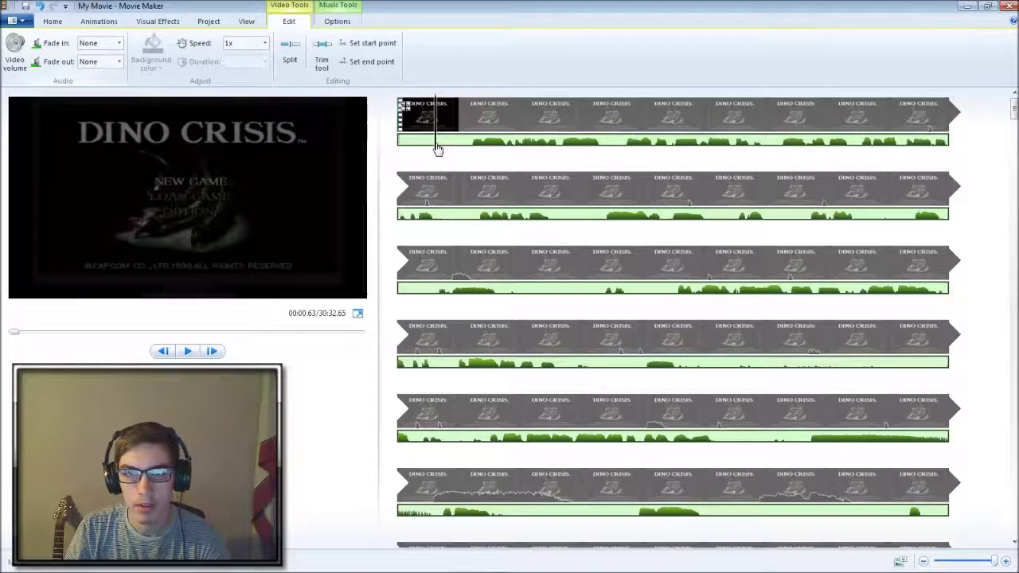
pyautogui.rightClick(438, 149)
pyautogui.click(480, 239)
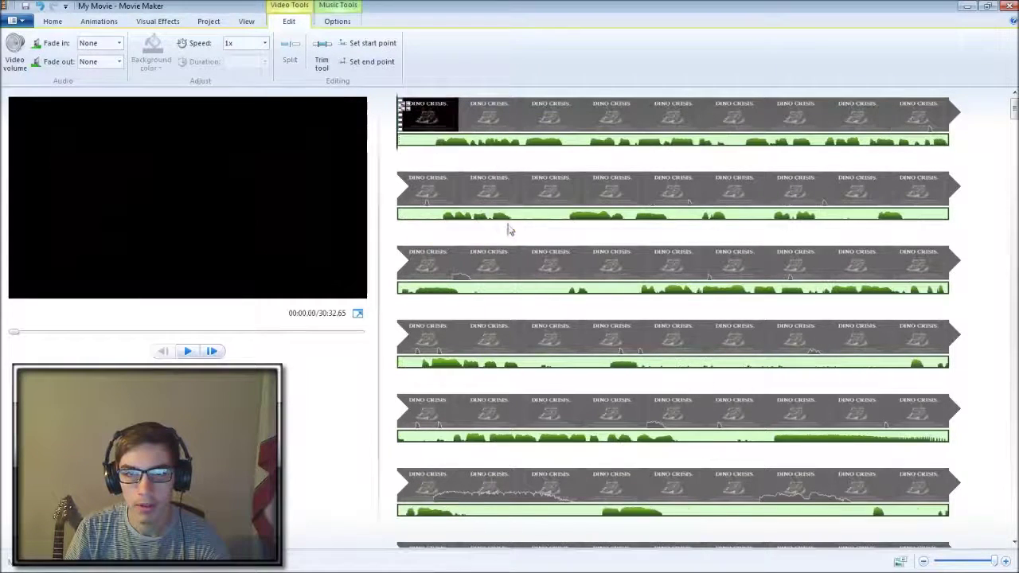
pyautogui.moveTo(1015, 114); pyautogui.dragTo(1011, 482)
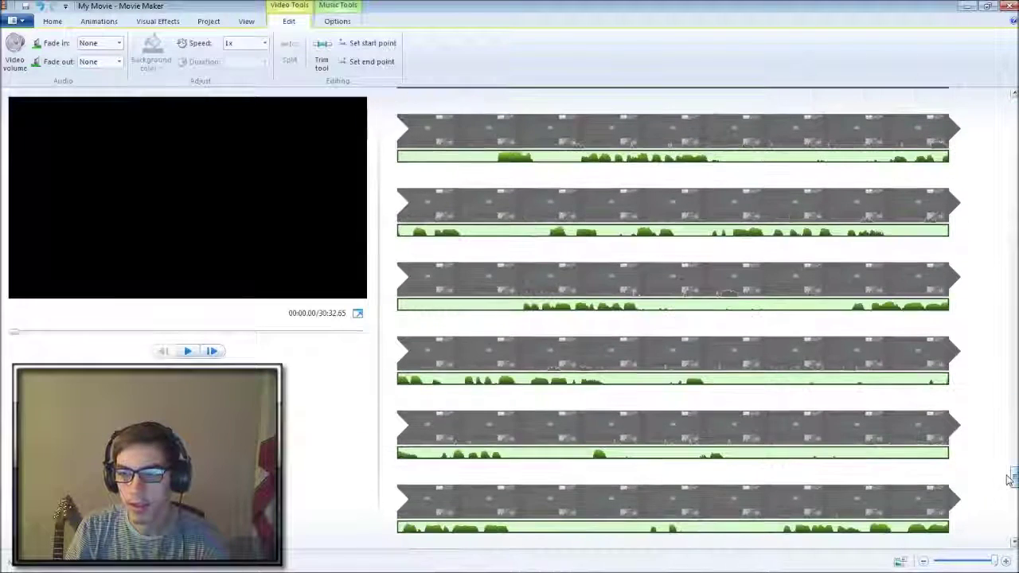
pyautogui.click(685, 361)
pyautogui.press('space')
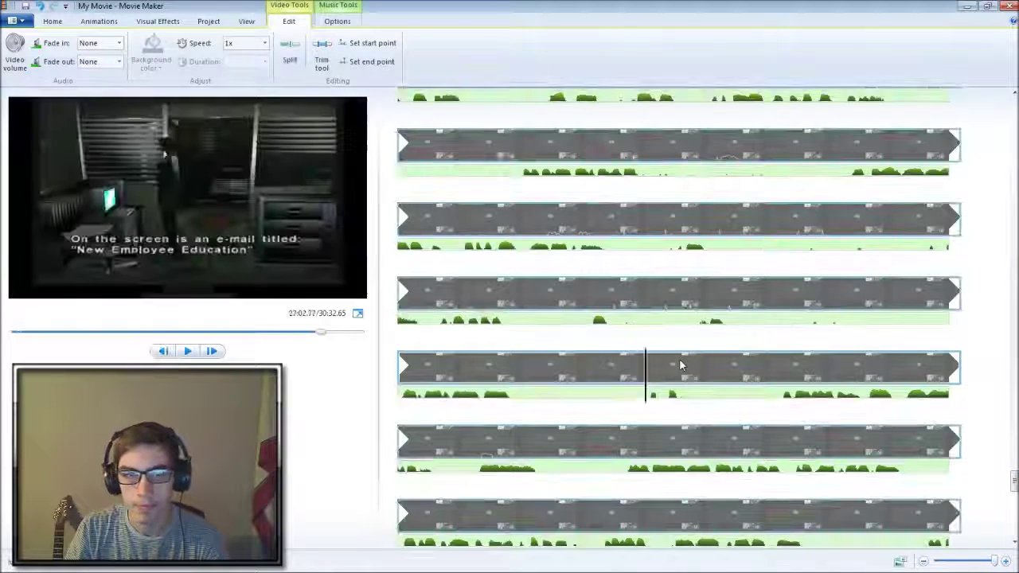
pyautogui.scroll(-2, 739, 362)
pyautogui.scroll(-1, 739, 362)
pyautogui.click(745, 336)
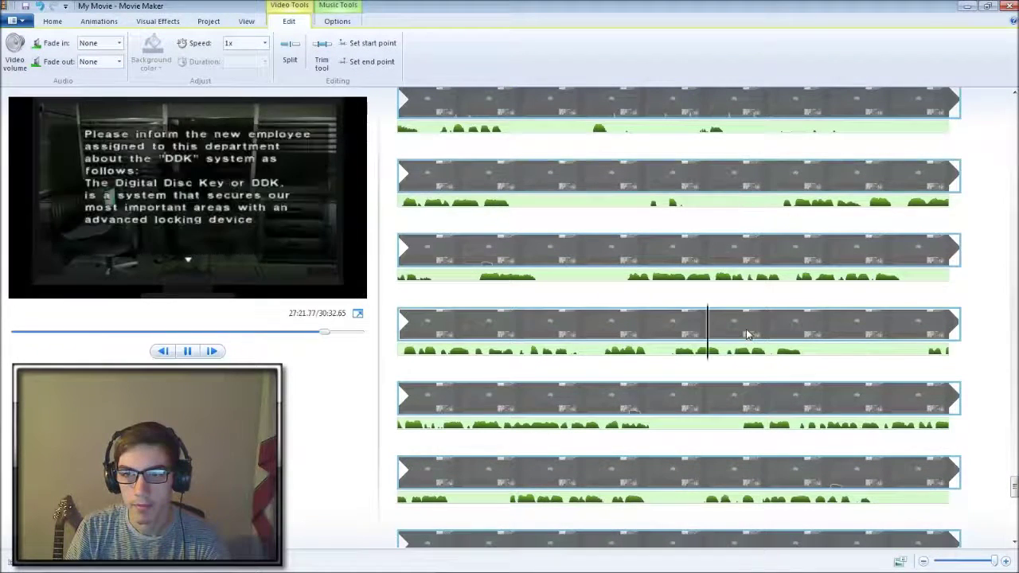
pyautogui.scroll(1, 740, 344)
pyautogui.click(645, 263)
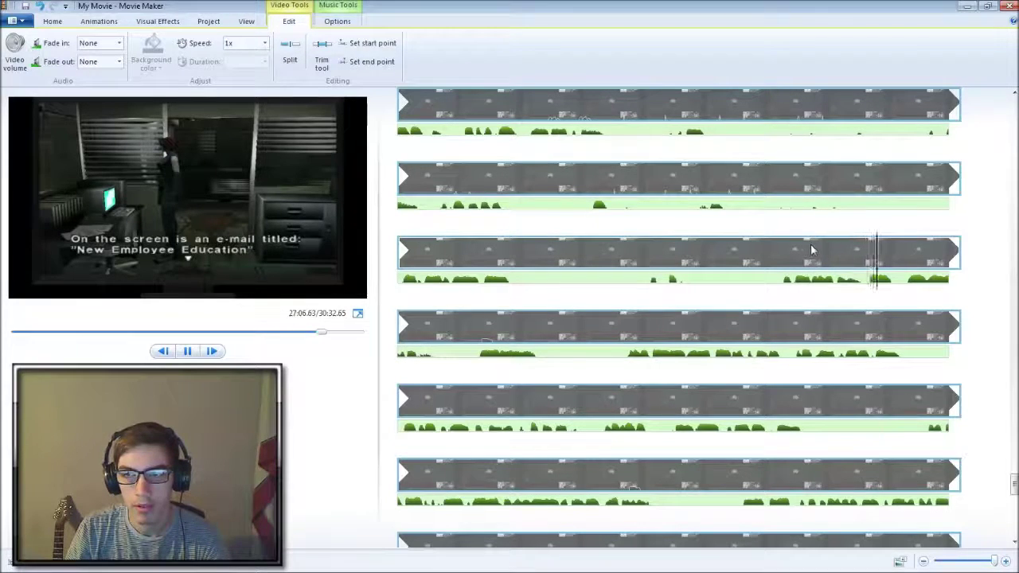
pyautogui.click(891, 253)
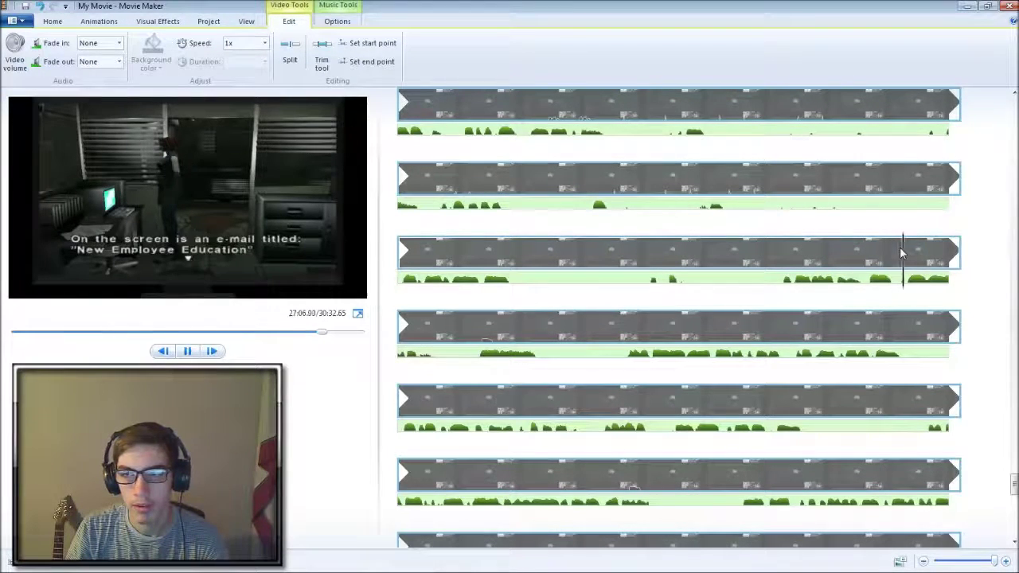
# Locate the cut frame, then move the playhead back to the start of the e-mail scene
pyautogui.press('space')
pyautogui.click(908, 261)
pyautogui.press('space')
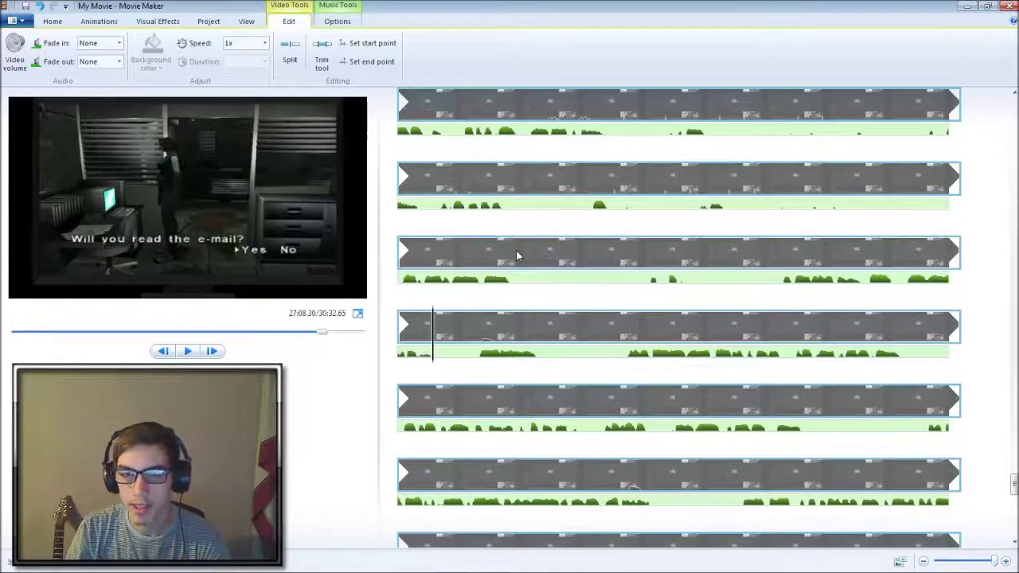
pyautogui.click(462, 254)
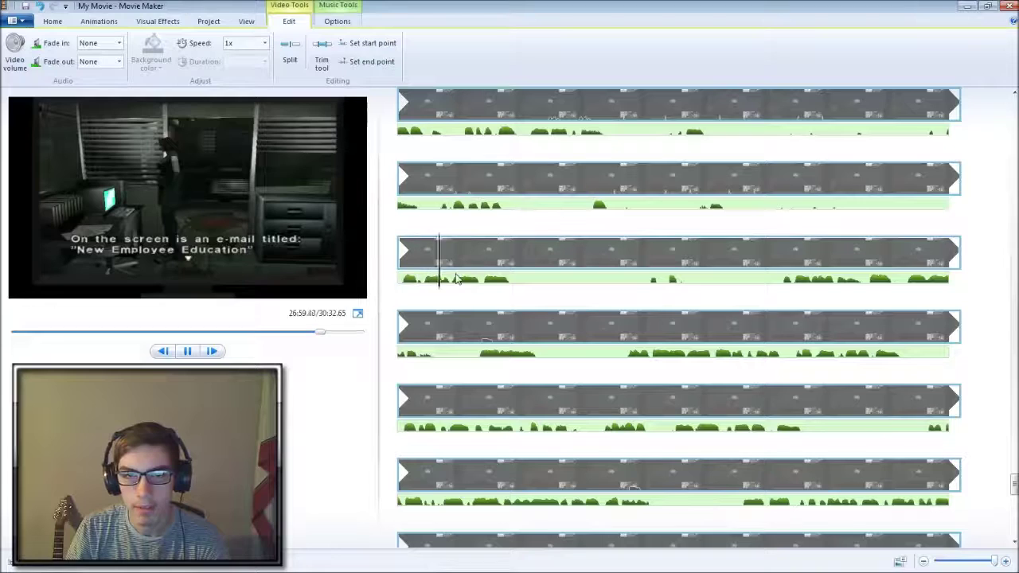
# Split the gameplay clip at both cut points, 27:00.83 and 27:06.90
pyautogui.rightClick(531, 262)
pyautogui.click(557, 371)
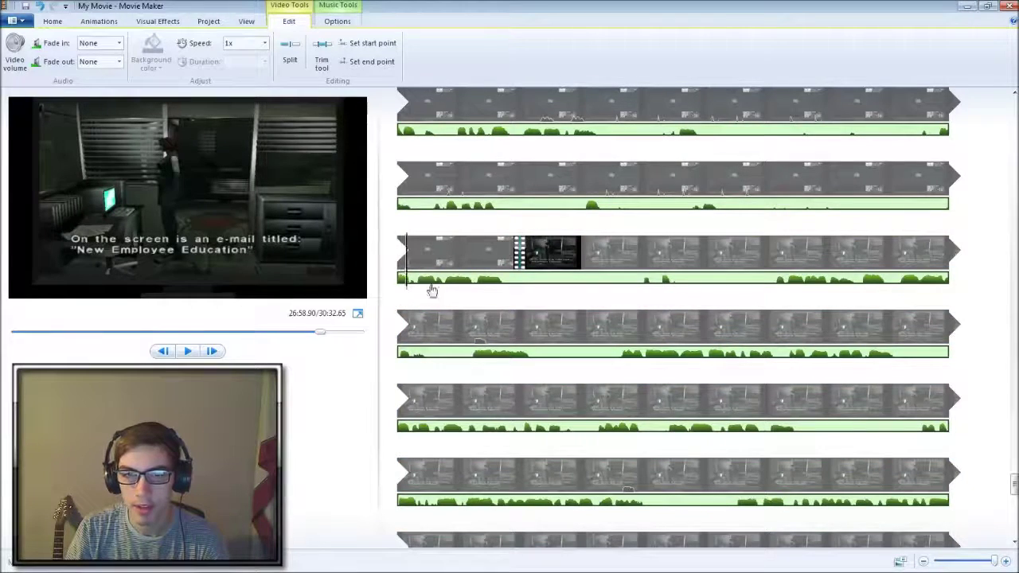
pyautogui.rightClick(519, 284)
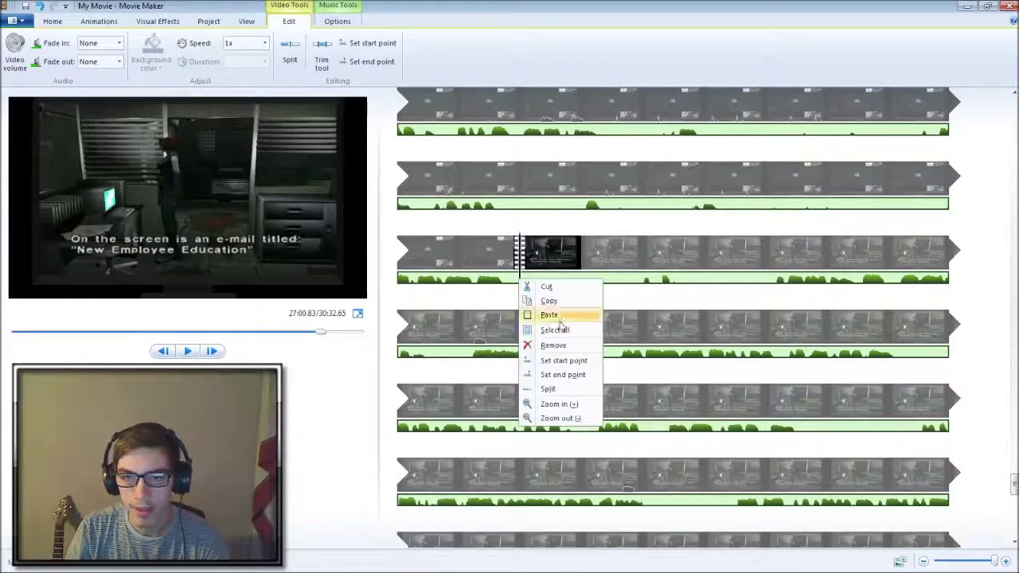
pyautogui.click(573, 389)
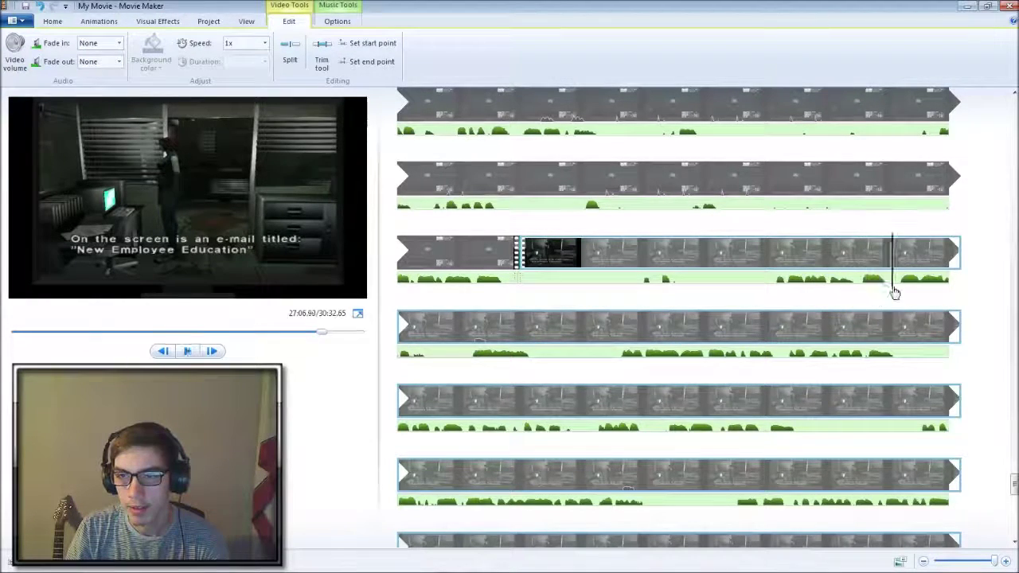
pyautogui.rightClick(895, 291)
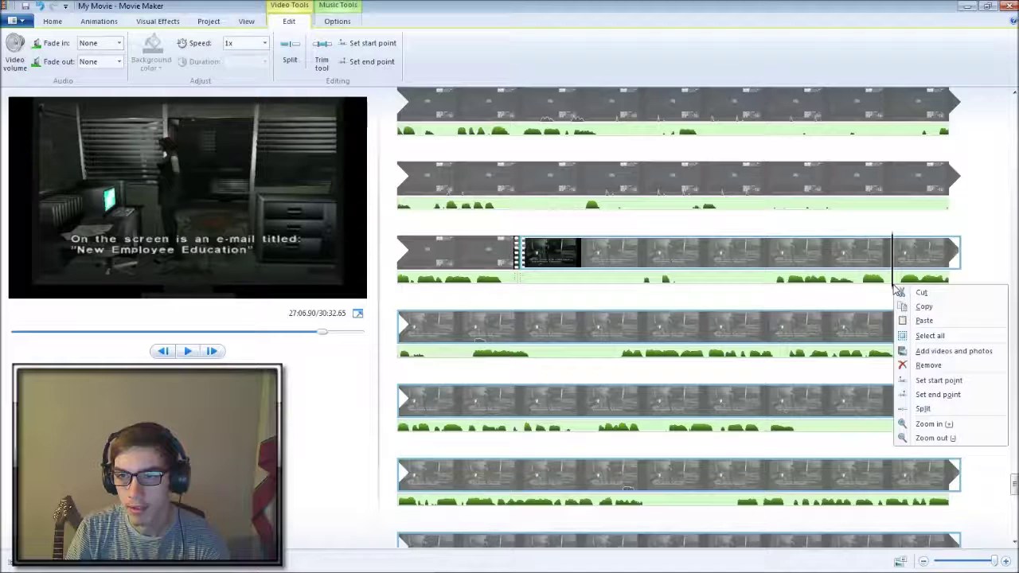
pyautogui.click(922, 411)
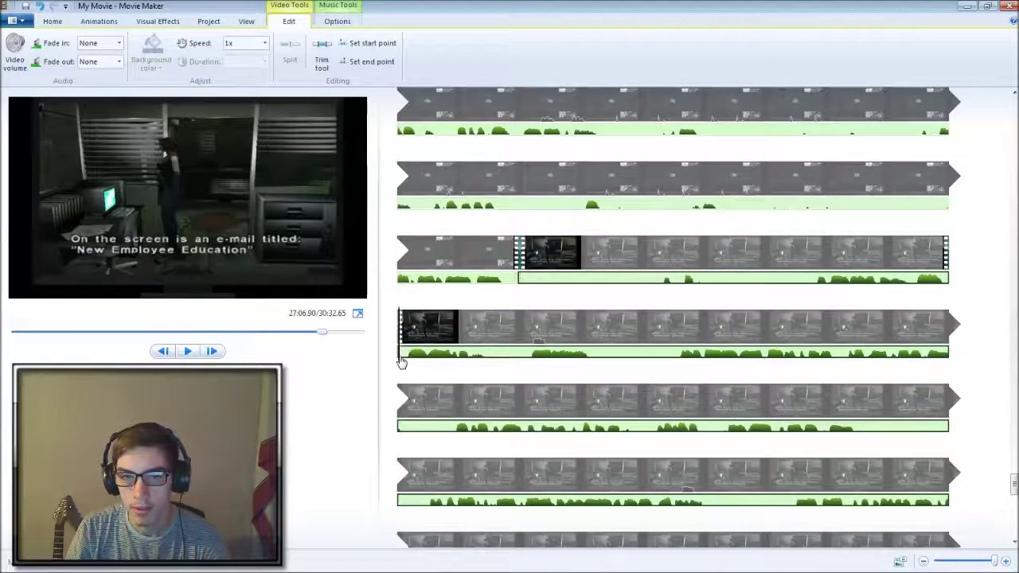
pyautogui.rightClick(401, 362)
pyautogui.click(446, 466)
# Remove the six-second section between the splits, leaving the movie 30:26.61 long
pyautogui.rightClick(662, 264)
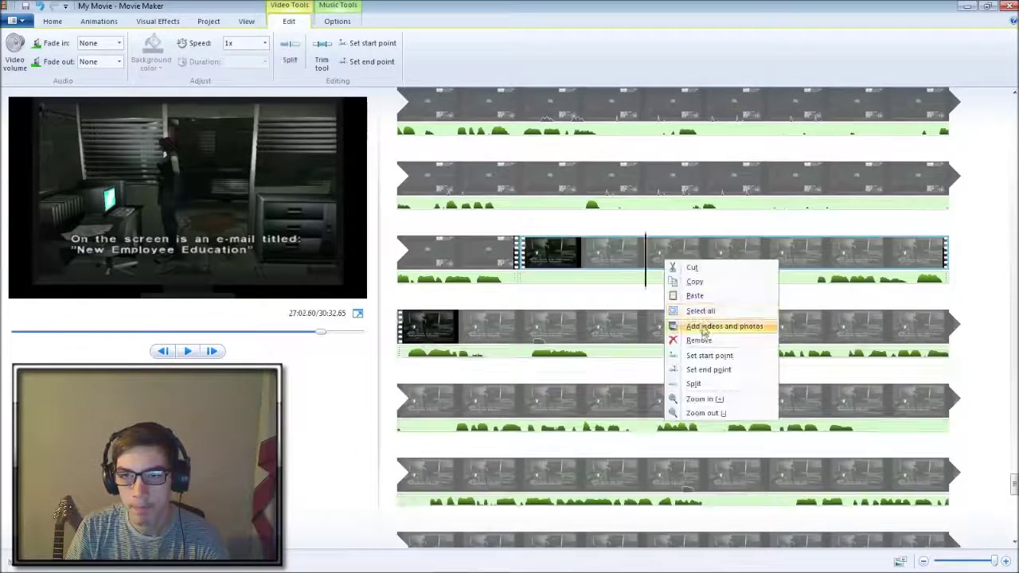
pyautogui.click(686, 340)
pyautogui.rightClick(655, 283)
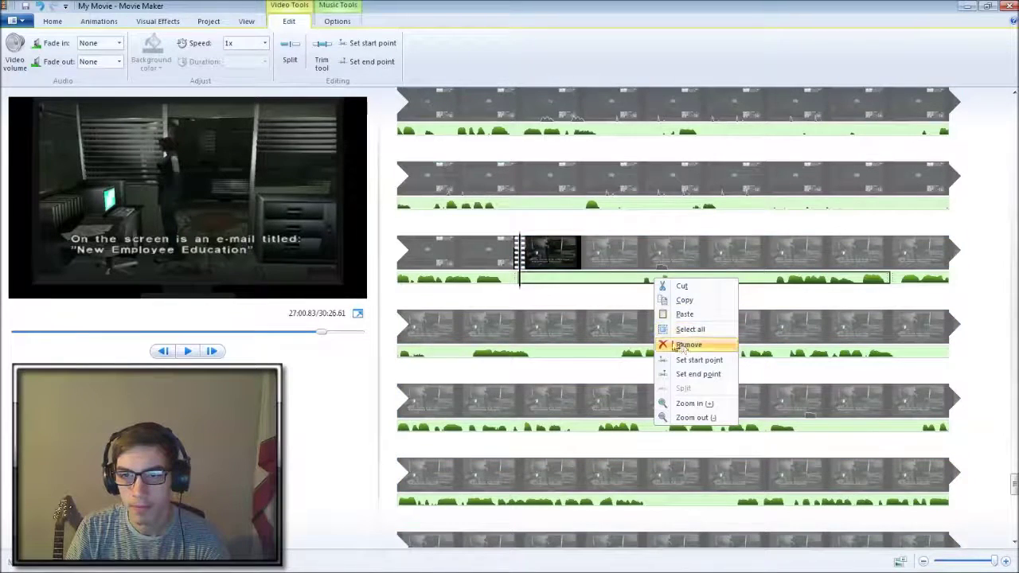
pyautogui.click(682, 348)
# Scroll down to the e-mail scene cut and replay the footage around it, stopping at the cut
pyautogui.scroll(-3, 561, 278)
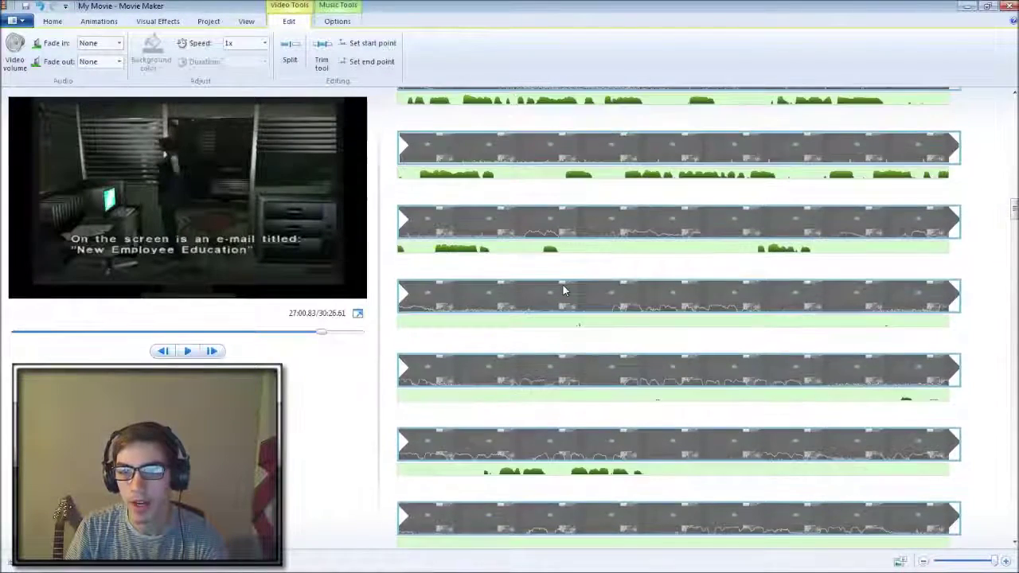
pyautogui.scroll(-2, 563, 291)
pyautogui.scroll(-2, 563, 300)
pyautogui.scroll(-2, 566, 306)
pyautogui.scroll(-2, 573, 318)
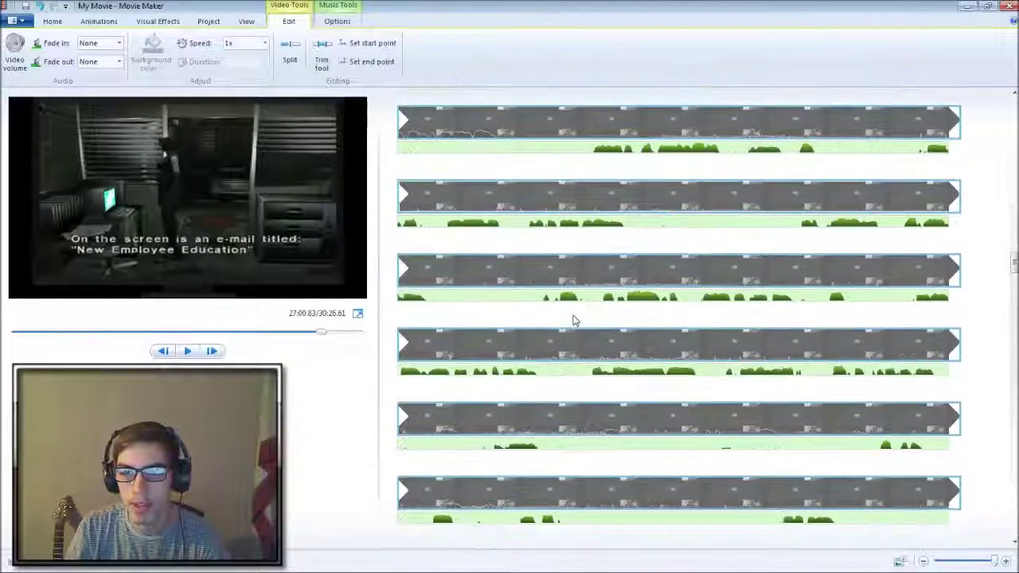
pyautogui.scroll(-2, 573, 319)
pyautogui.scroll(-2, 574, 319)
pyautogui.scroll(-2, 573, 320)
pyautogui.scroll(-2, 575, 321)
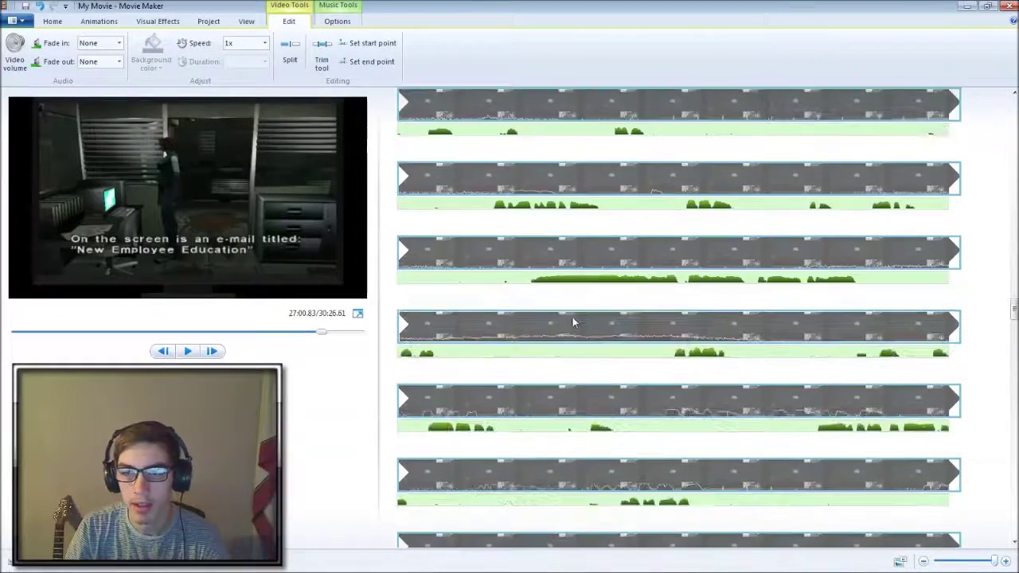
pyautogui.scroll(-2, 573, 326)
pyautogui.scroll(-2, 818, 333)
pyautogui.scroll(-2, 679, 318)
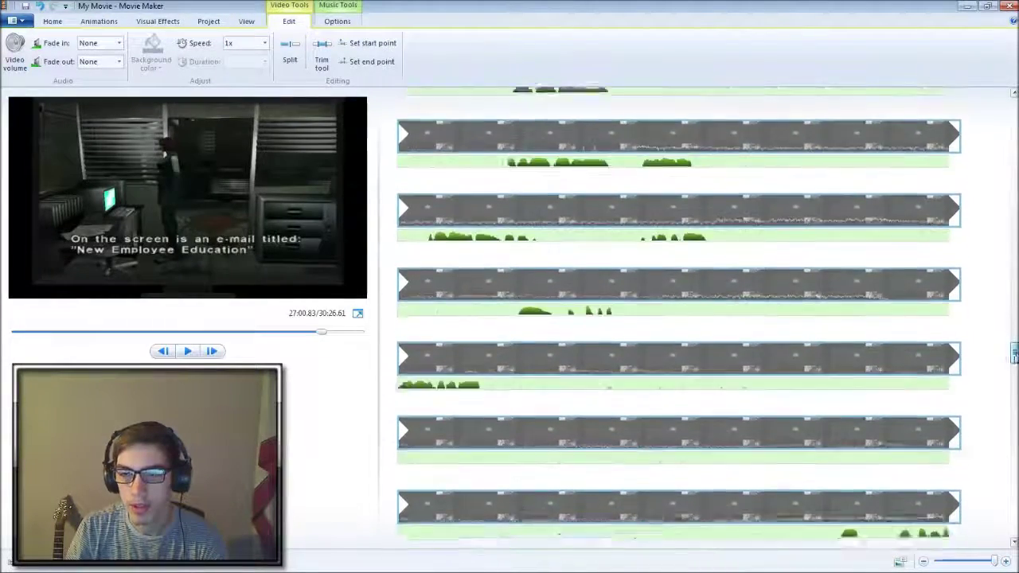
pyautogui.scroll(-2, 679, 319)
pyautogui.scroll(-2, 680, 318)
pyautogui.scroll(-2, 679, 318)
pyautogui.scroll(-2, 679, 318)
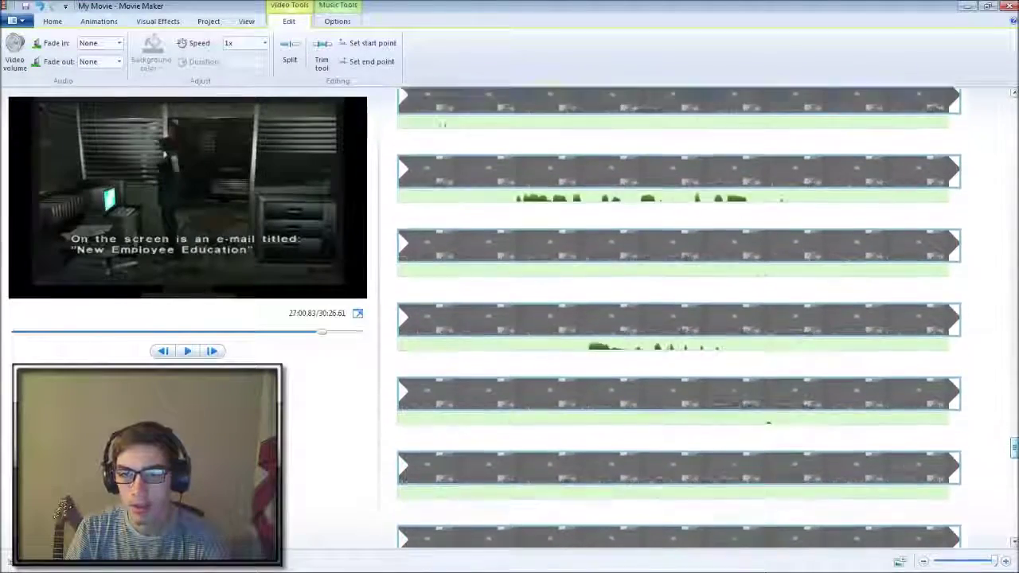
pyautogui.scroll(-2, 679, 319)
pyautogui.scroll(-2, 679, 319)
pyautogui.scroll(-1, 679, 319)
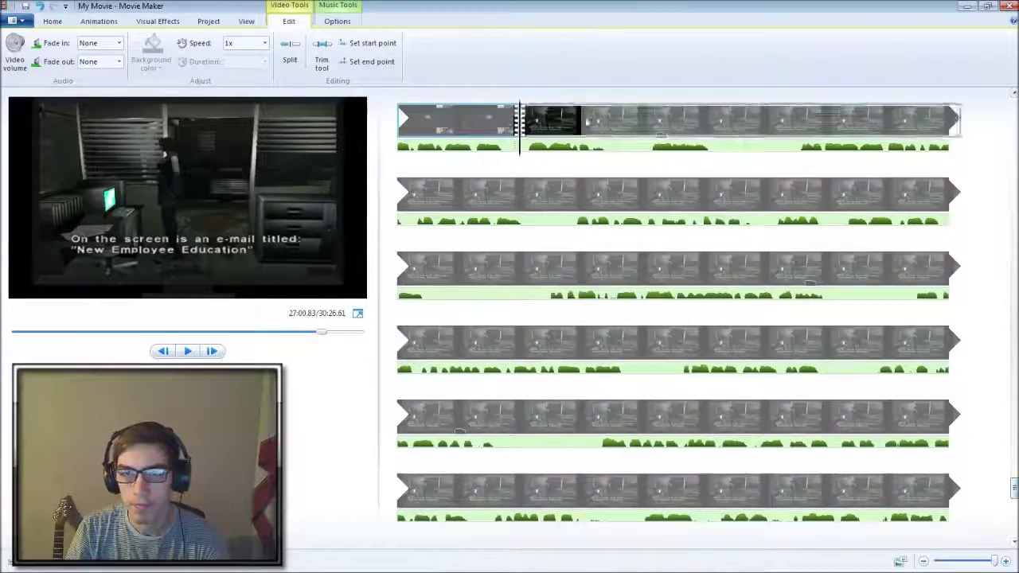
pyautogui.press('space')
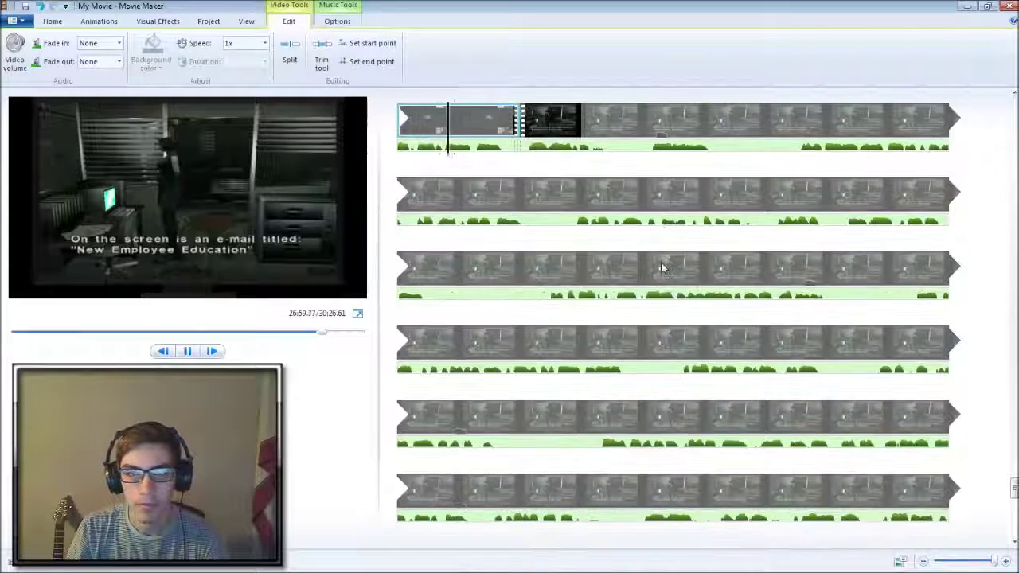
pyautogui.scroll(2, 802, 259)
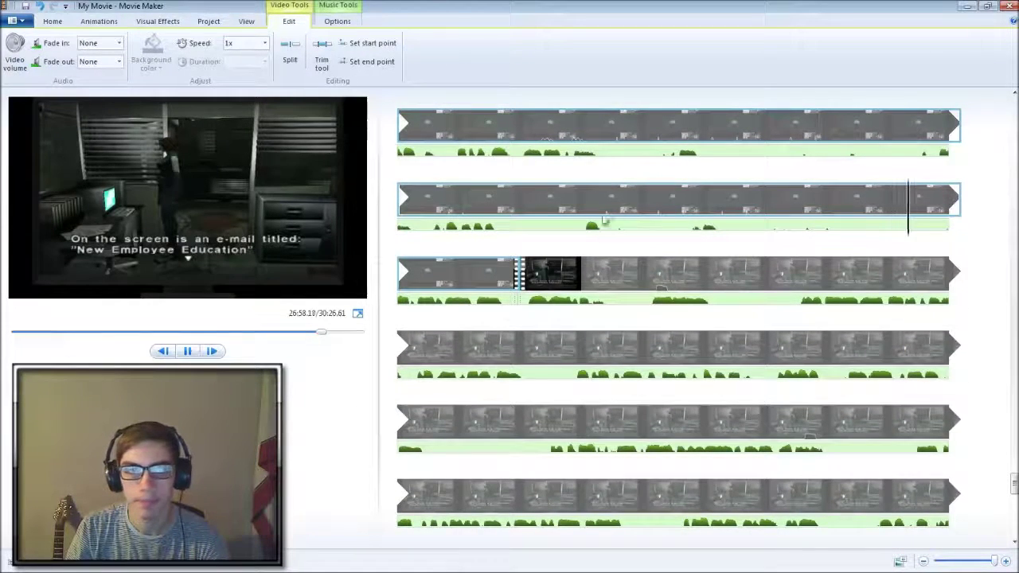
pyautogui.click(523, 199)
pyautogui.click(549, 198)
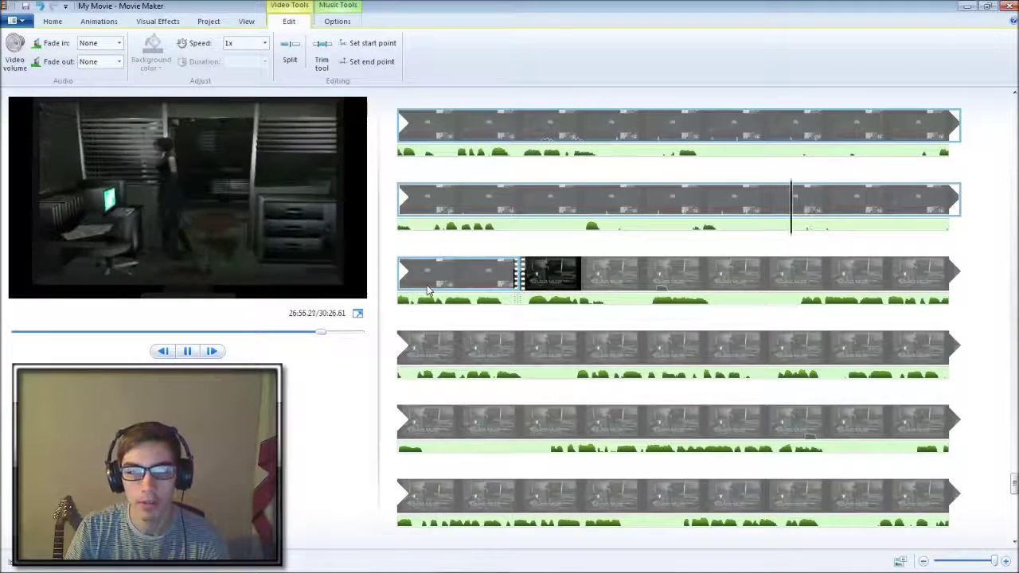
pyautogui.click(830, 199)
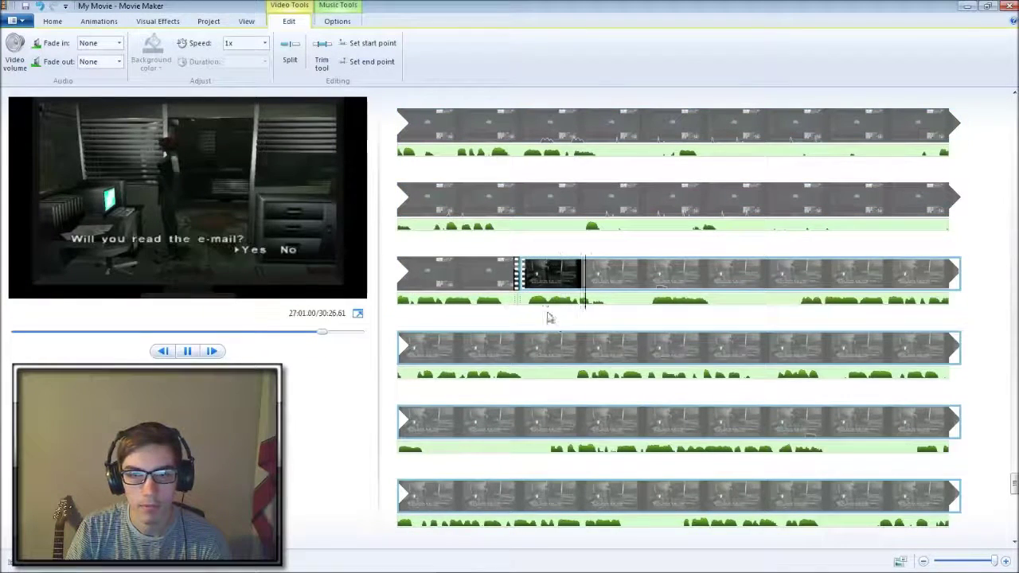
pyautogui.click(522, 294)
# Split the clip at two points just after the e-mail scene cut, isolating the short fragment
pyautogui.click(534, 311)
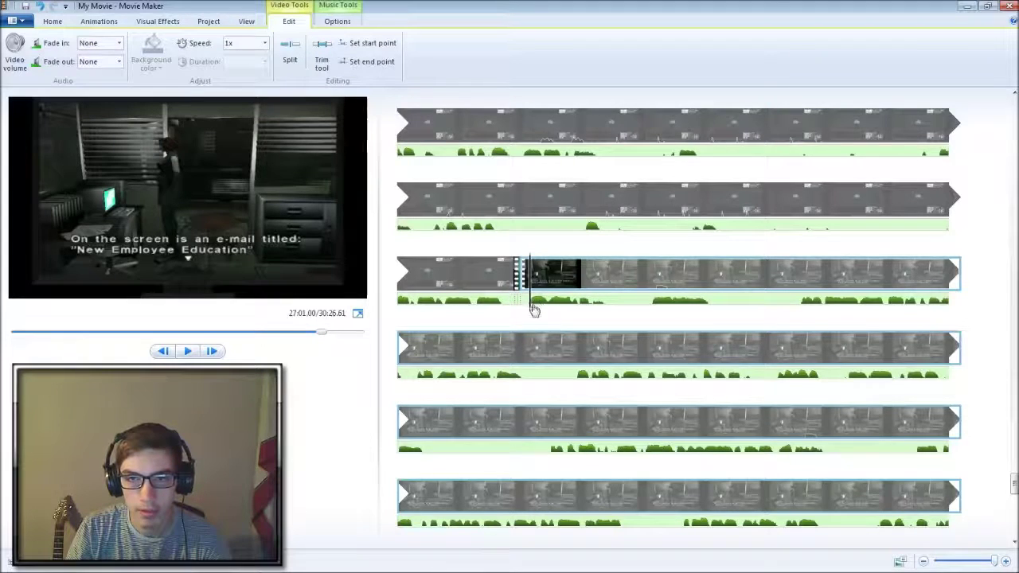
pyautogui.rightClick(534, 309)
pyautogui.click(576, 423)
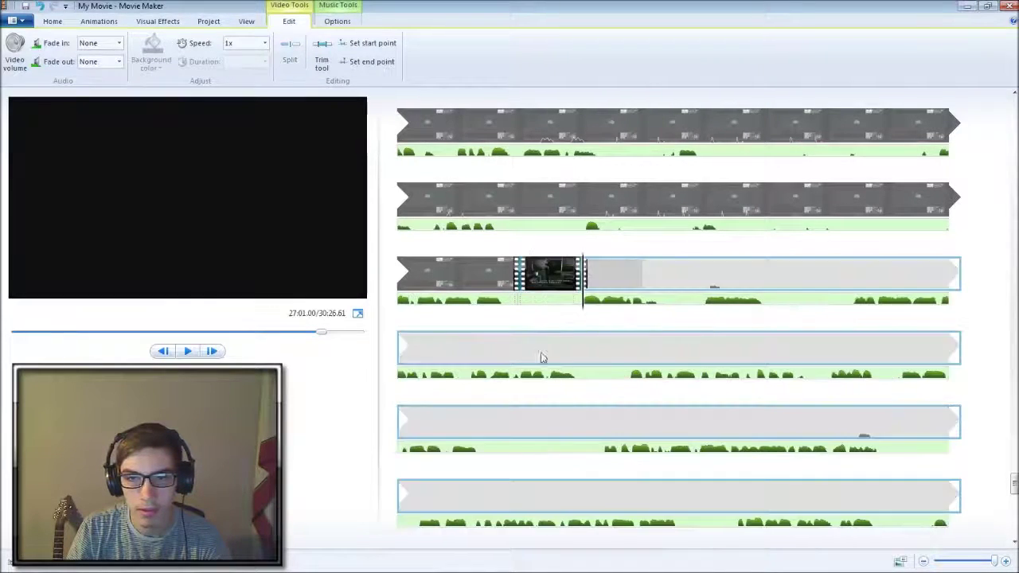
pyautogui.click(520, 312)
pyautogui.moveTo(571, 310); pyautogui.dragTo(581, 309)
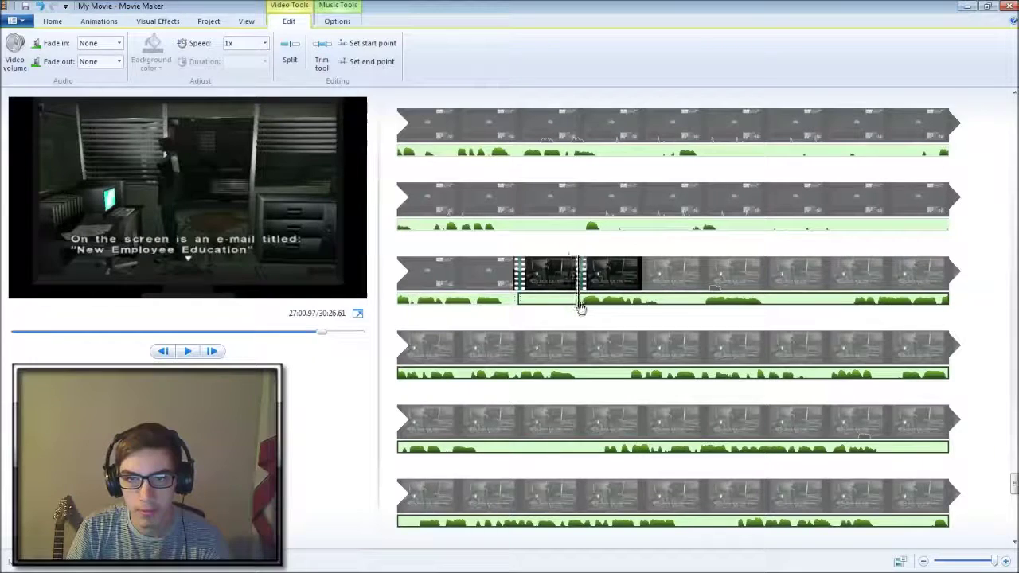
pyautogui.rightClick(583, 309)
pyautogui.click(621, 423)
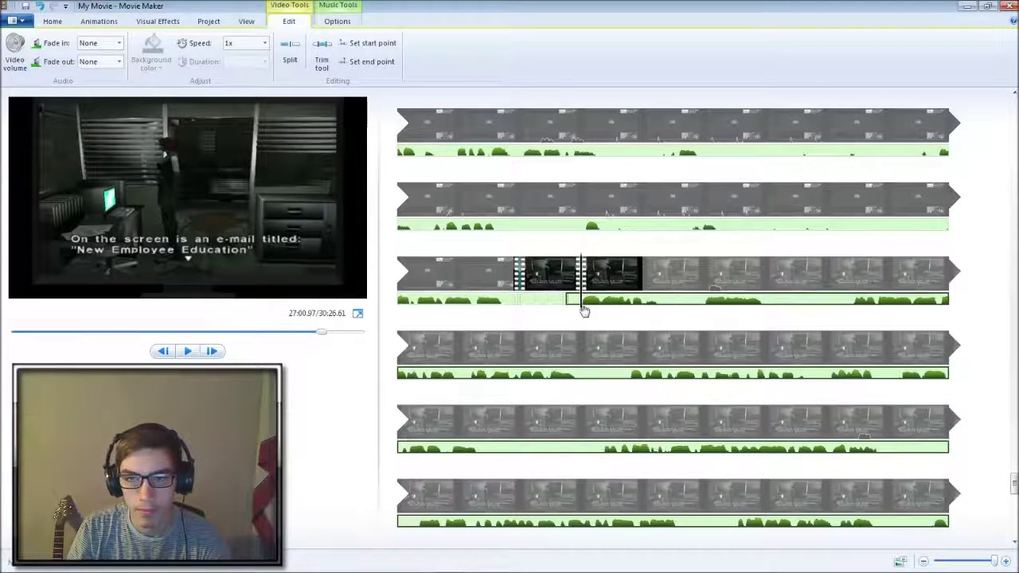
# Set the start point on the short fragment, then remove it so the movie runs 30:26.48
pyautogui.rightClick(560, 282)
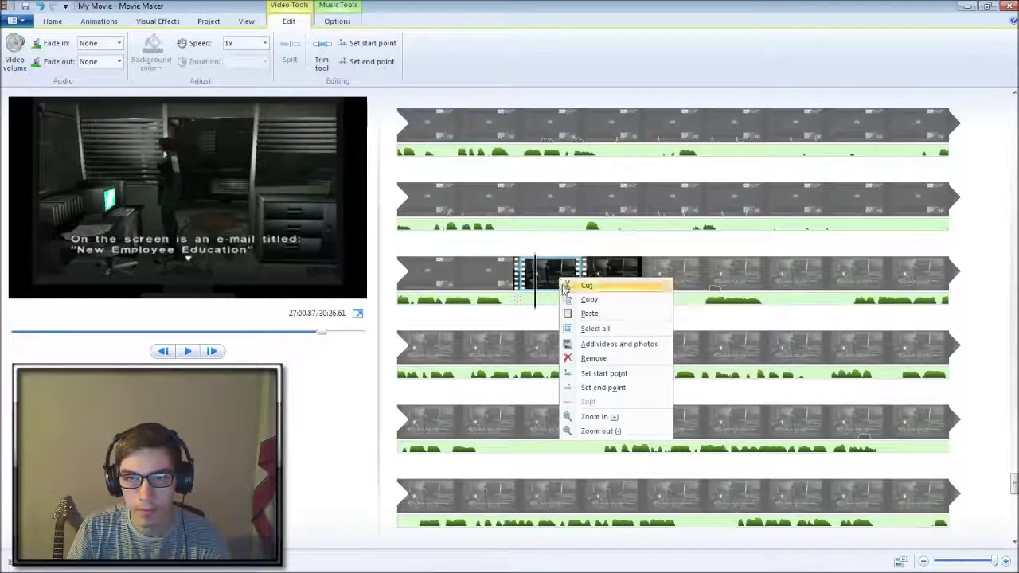
pyautogui.click(603, 371)
pyautogui.rightClick(525, 321)
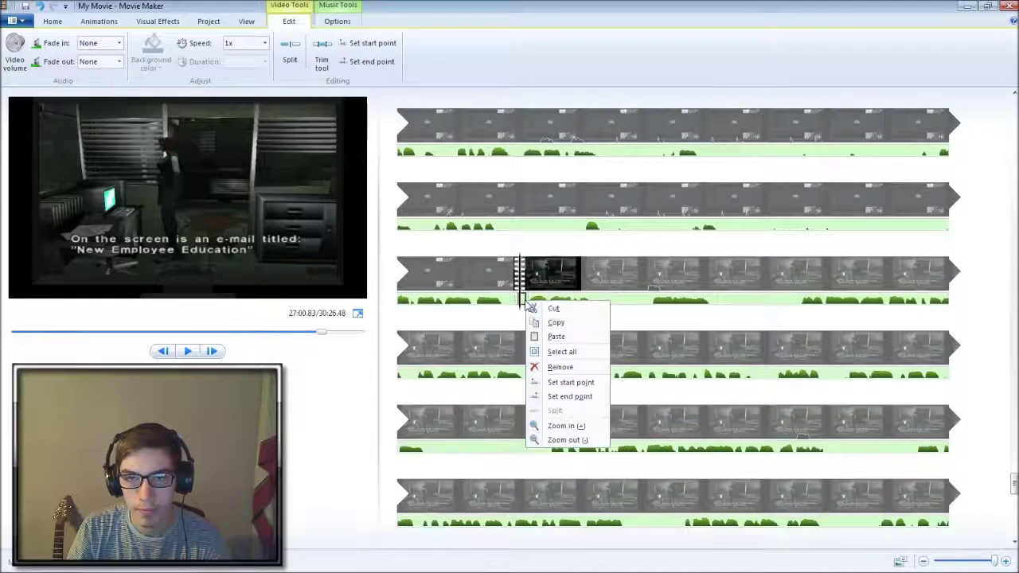
pyautogui.click(572, 366)
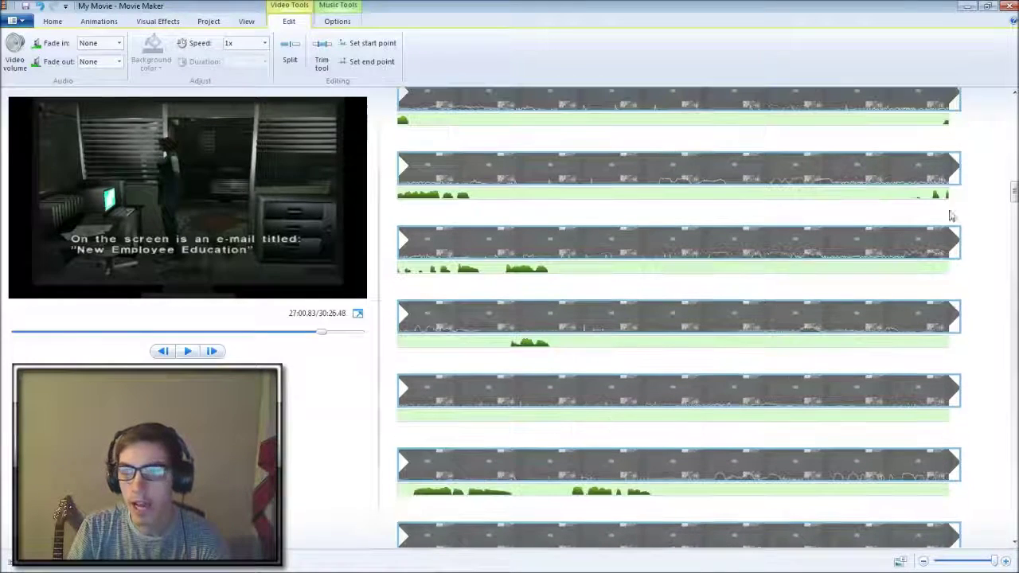
pyautogui.moveTo(1013, 183); pyautogui.dragTo(1006, 489)
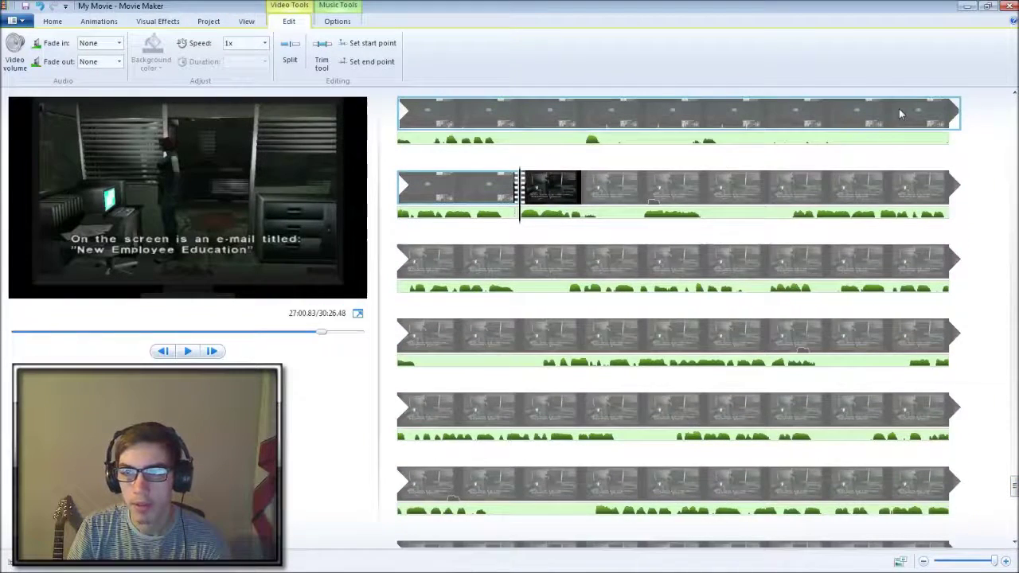
pyautogui.click(895, 114)
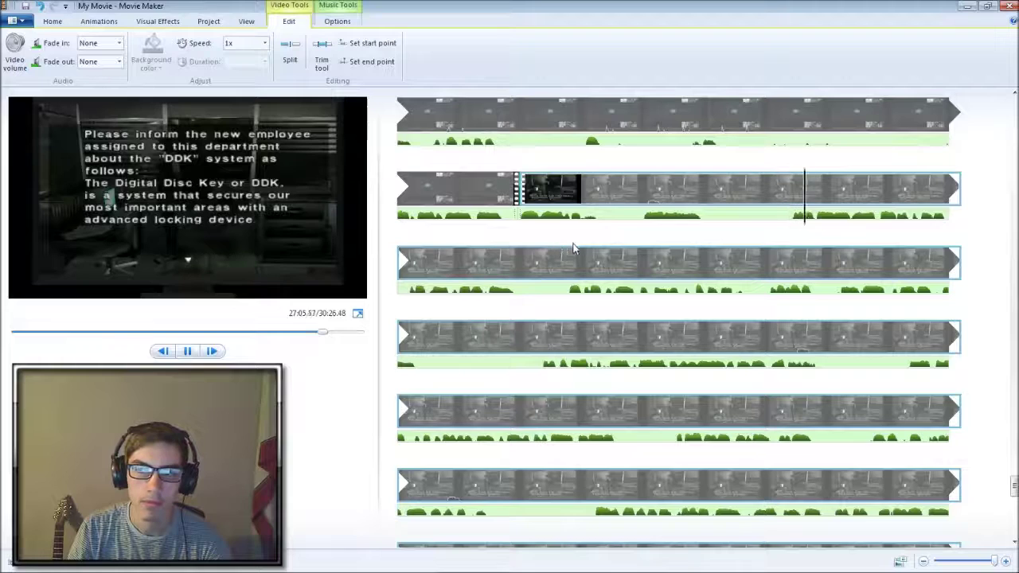
pyautogui.scroll(-4, 852, 319)
pyautogui.press('space')
pyautogui.scroll(-1, 818, 340)
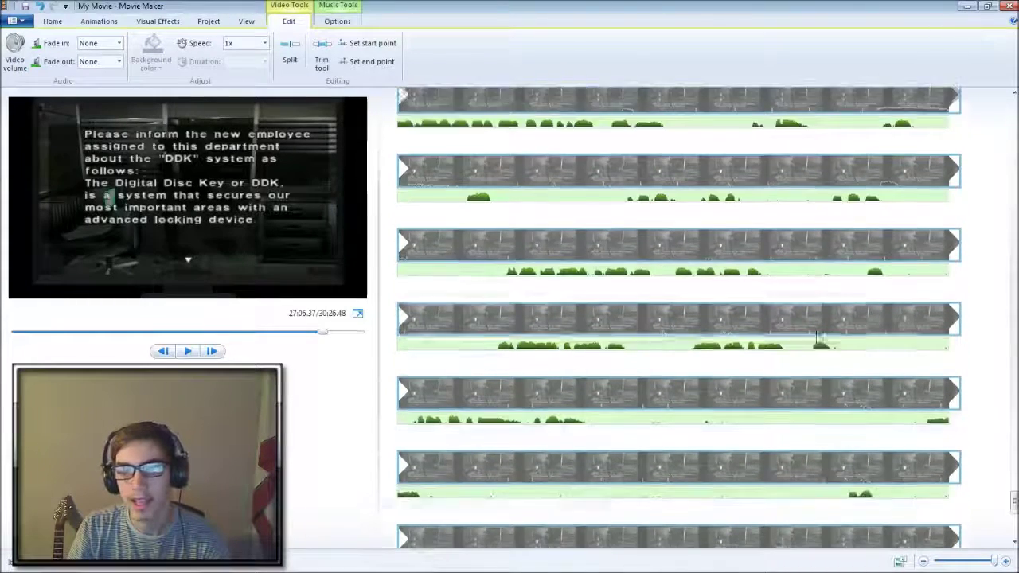
pyautogui.scroll(-1, 819, 341)
pyautogui.scroll(-2, 747, 247)
pyautogui.scroll(1, 747, 246)
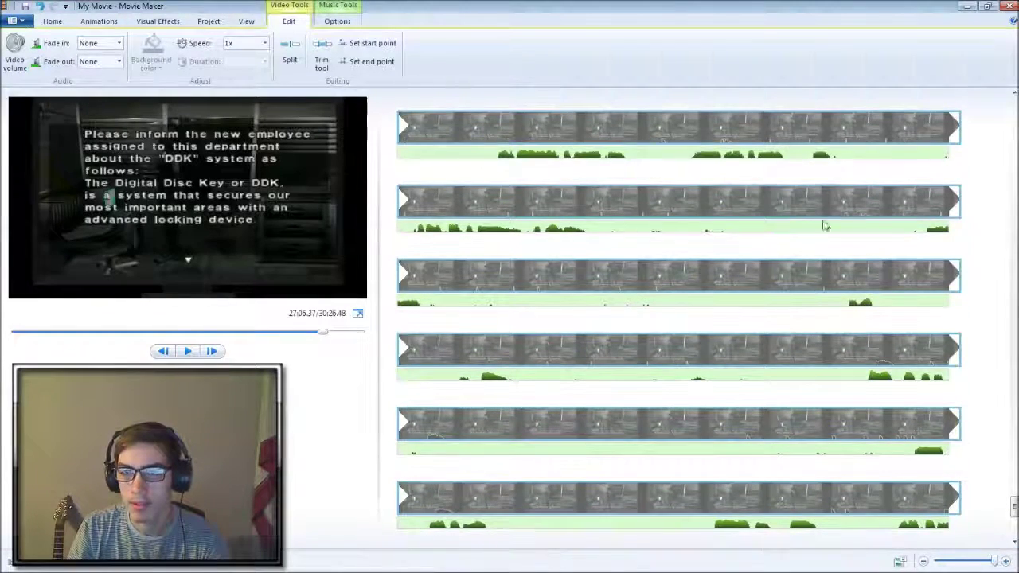
pyautogui.click(766, 147)
pyautogui.press('space')
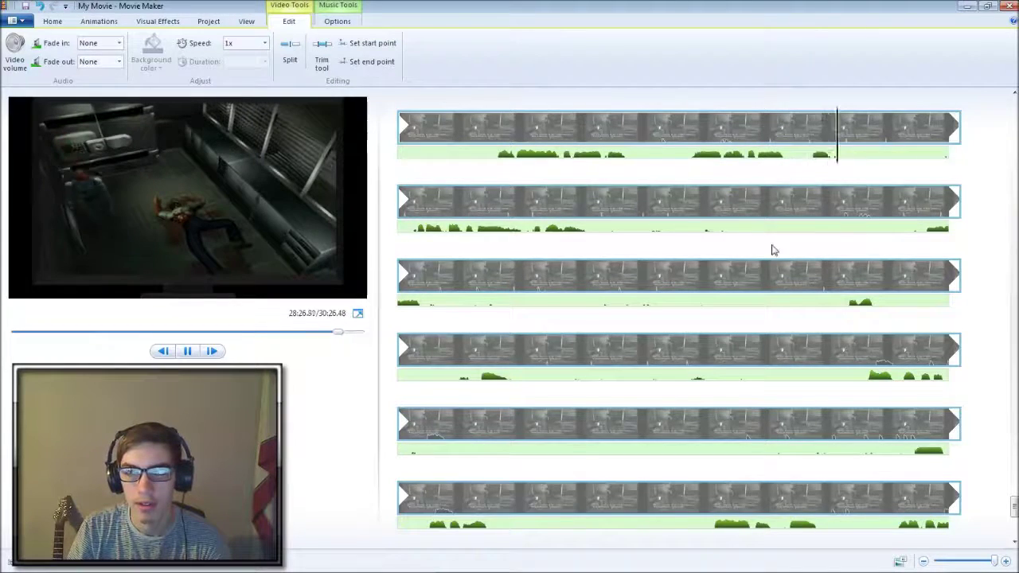
pyautogui.scroll(1, 771, 250)
pyautogui.click(460, 282)
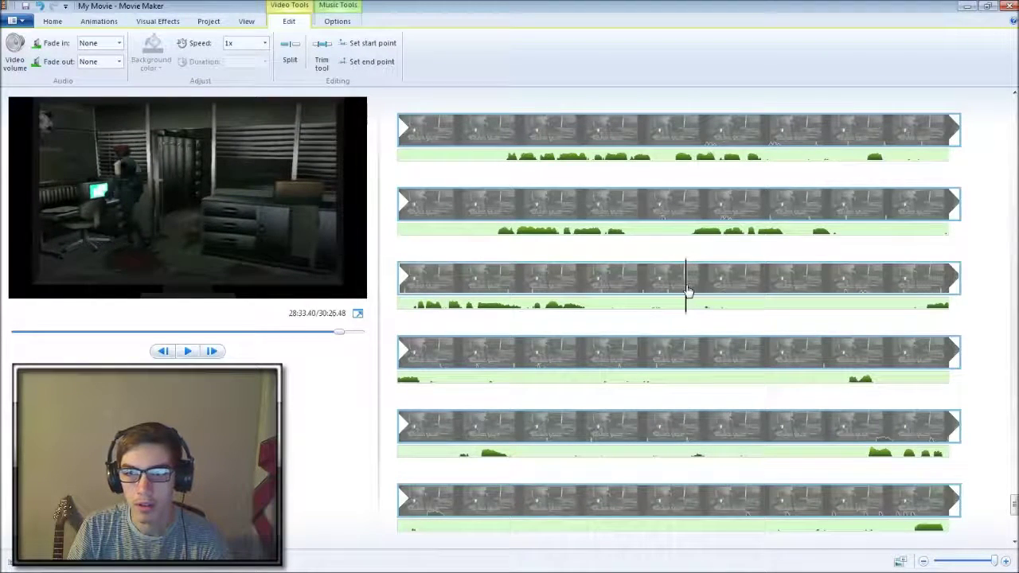
# Split the third-row clip at the playhead and zoom the storyboard in
pyautogui.rightClick(689, 285)
pyautogui.click(744, 407)
pyautogui.click(388, 313)
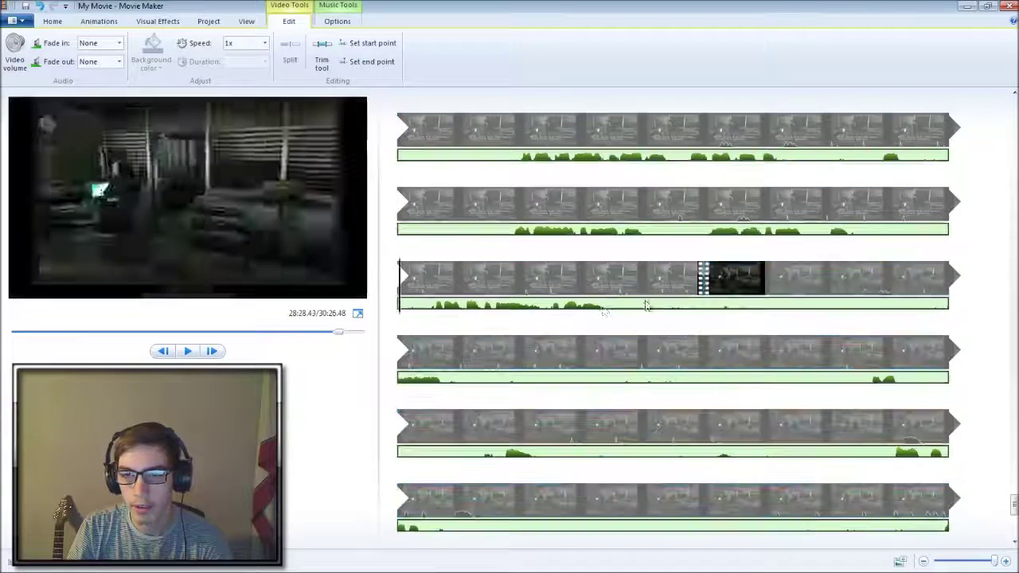
pyautogui.click(703, 310)
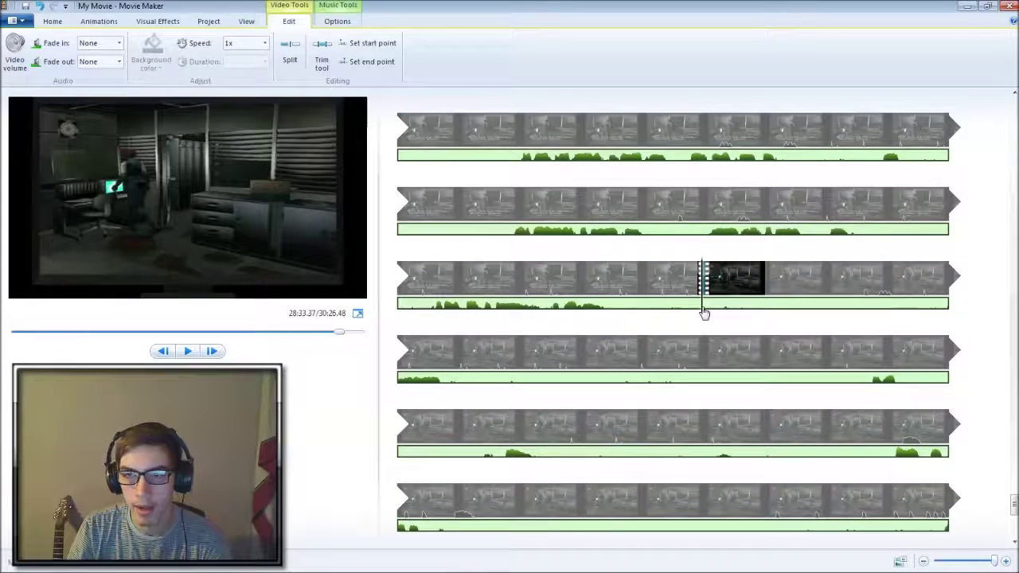
pyautogui.rightClick(703, 309)
pyautogui.click(759, 431)
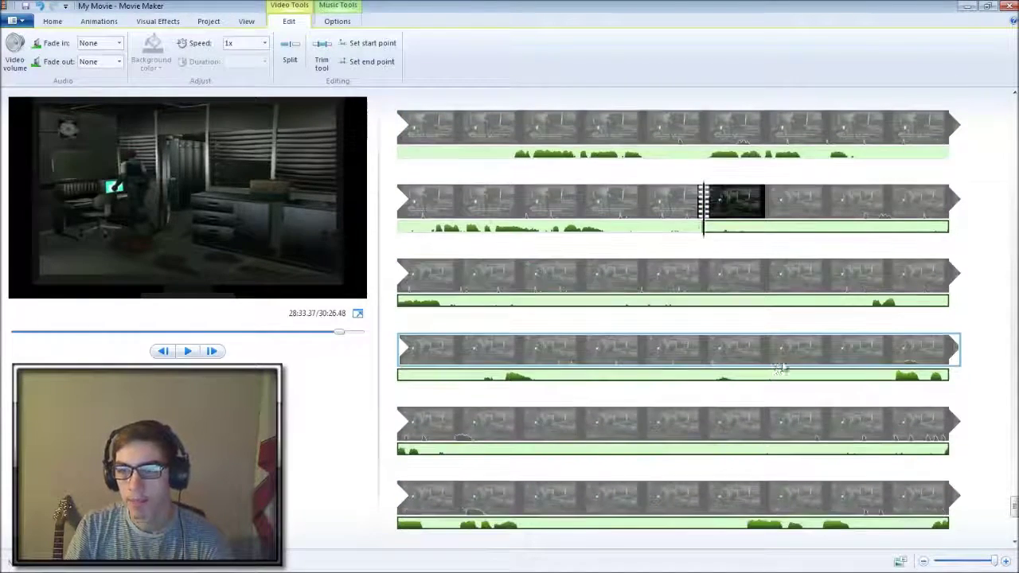
# Play through the fourth-row footage to find the next cut point and split the clip there
pyautogui.click(516, 347)
pyautogui.press('space')
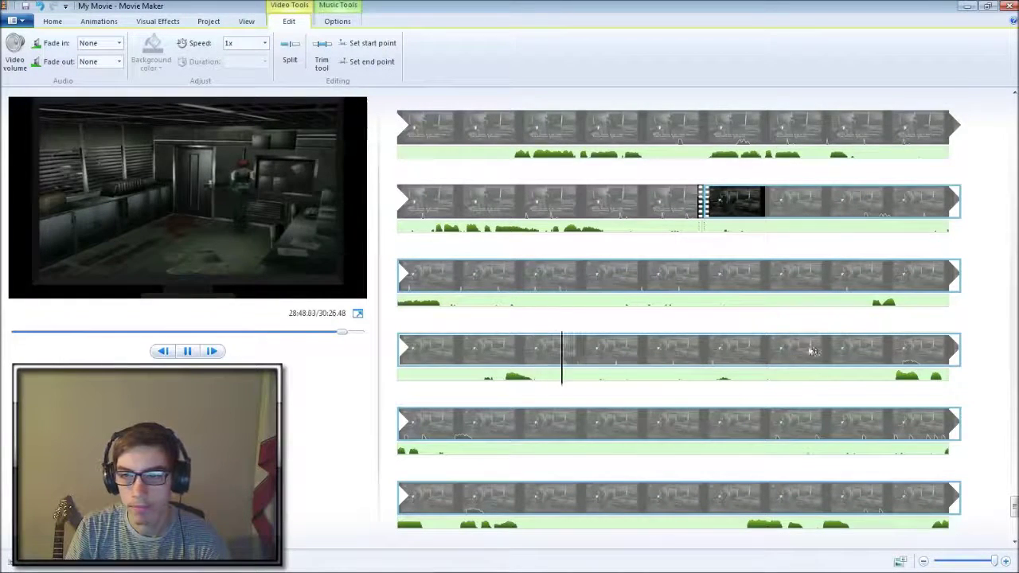
pyautogui.click(830, 347)
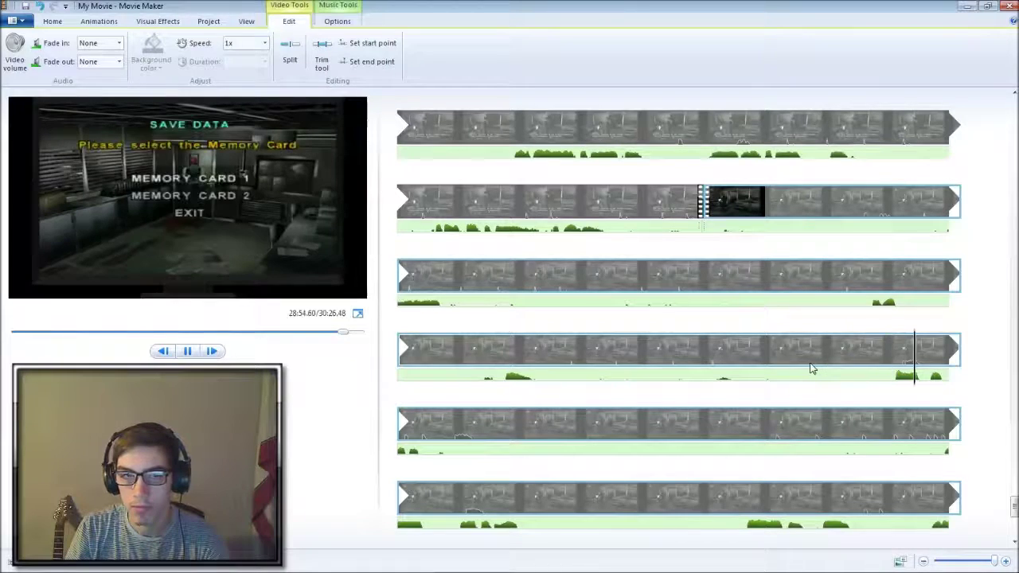
pyautogui.press('space')
pyautogui.moveTo(770, 365)
pyautogui.mouseDown()
pyautogui.moveTo(793, 357)
pyautogui.moveTo(727, 355)
pyautogui.mouseUp()
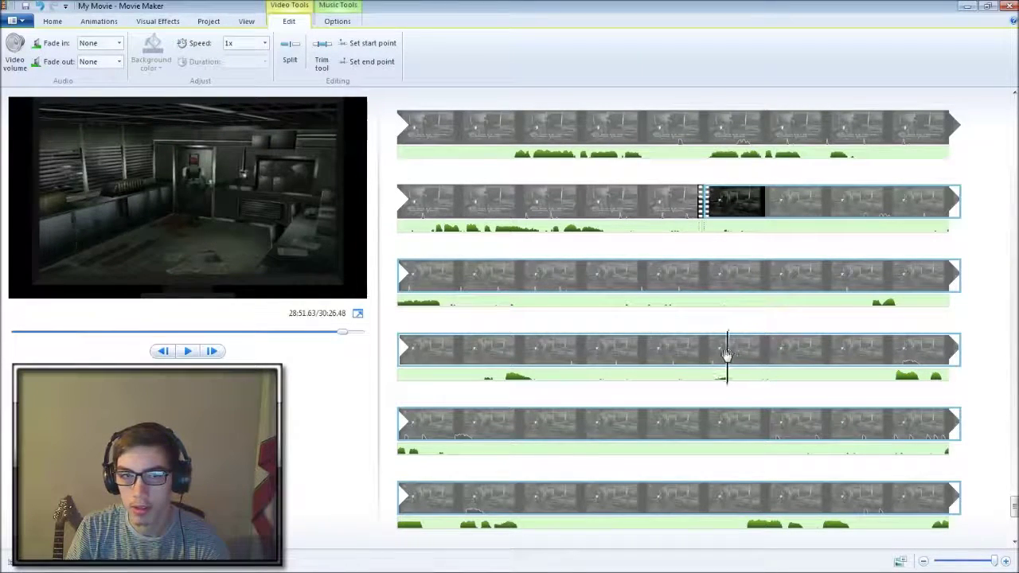
pyautogui.click(735, 358)
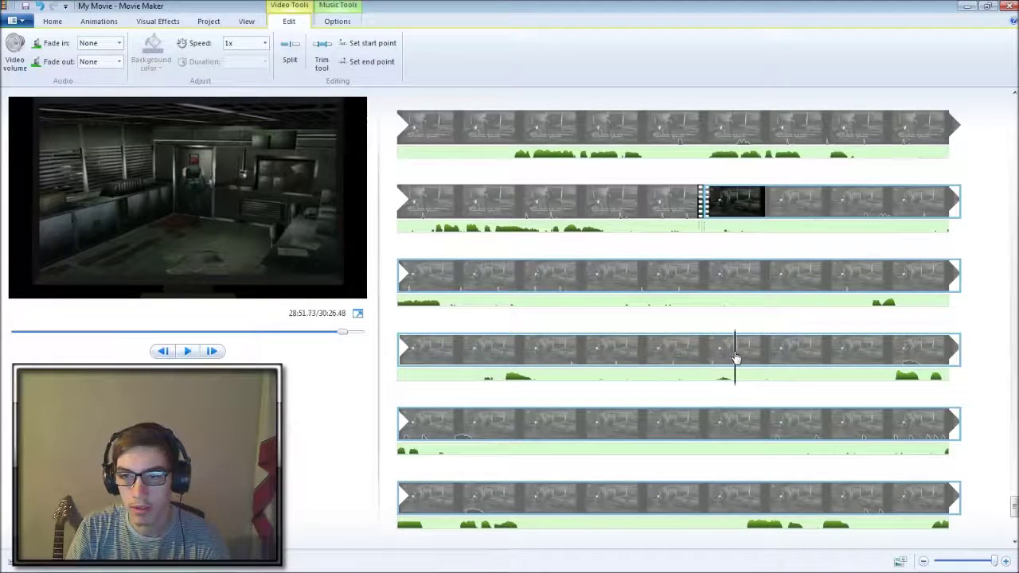
pyautogui.rightClick(700, 357)
pyautogui.click(748, 478)
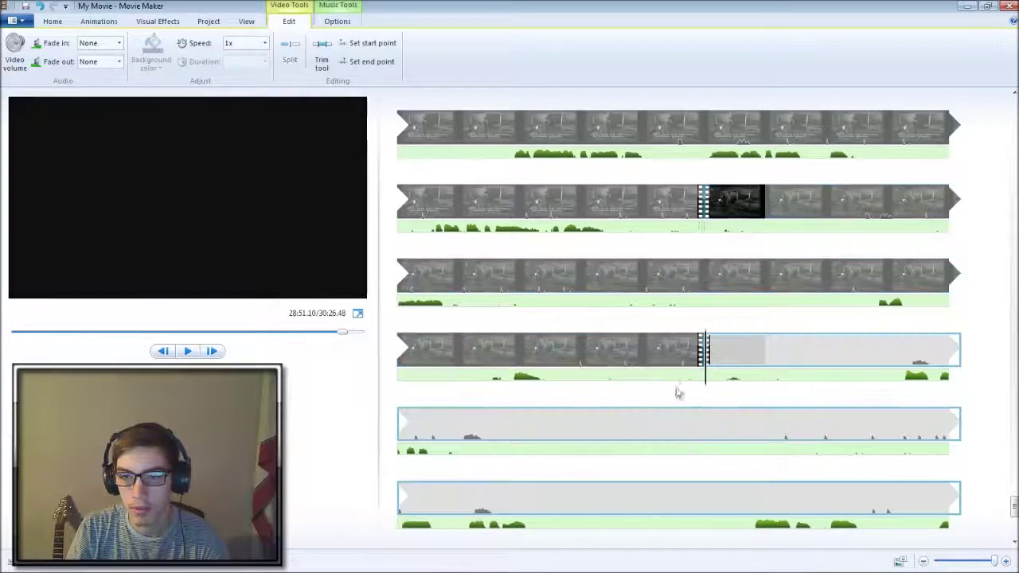
# Add further splits to the fourth-row clip at the fine-tuned cut point
pyautogui.click(403, 379)
pyautogui.click(703, 381)
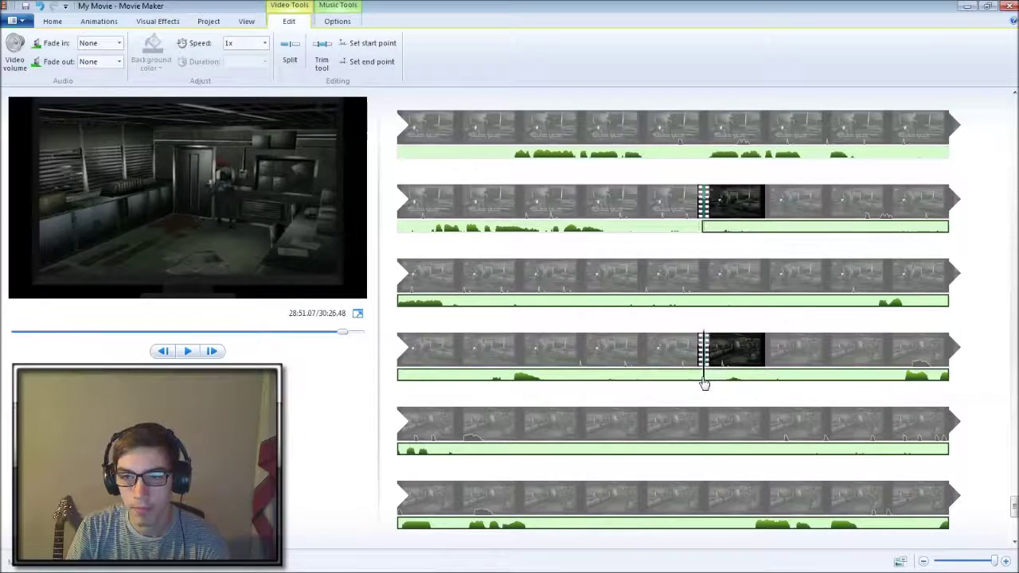
pyautogui.rightClick(702, 381)
pyautogui.click(760, 487)
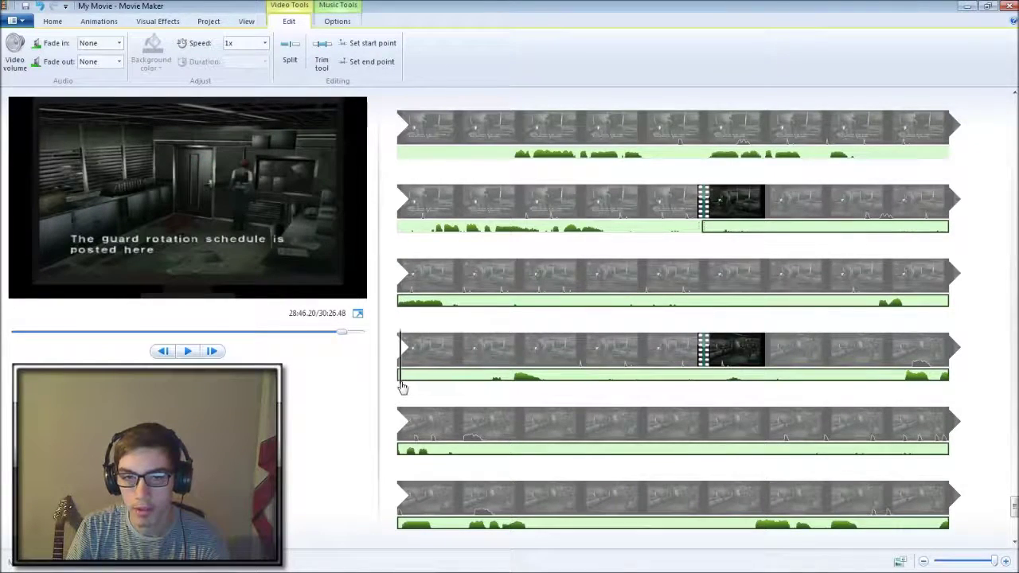
pyautogui.moveTo(686, 384); pyautogui.dragTo(704, 379)
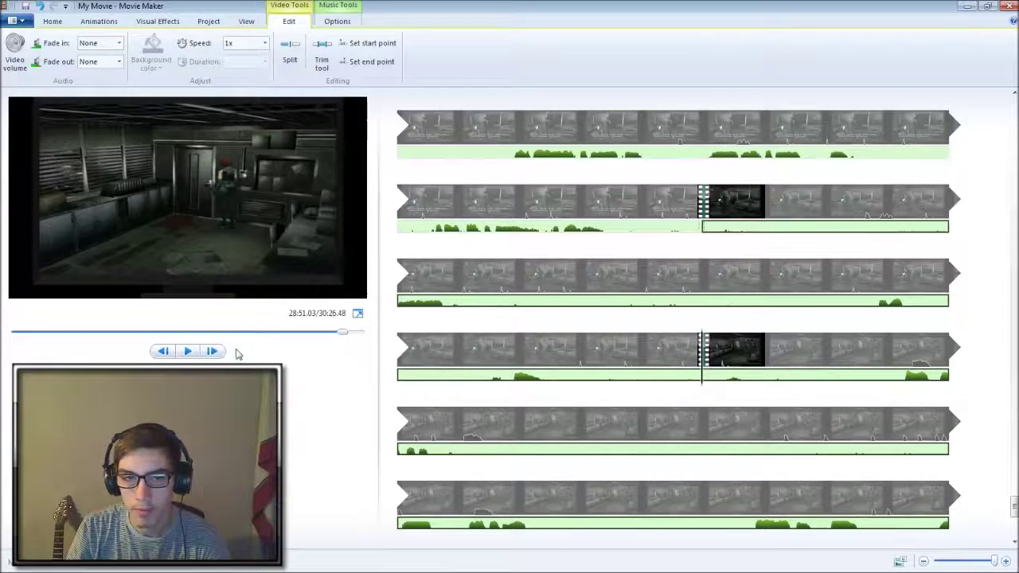
pyautogui.rightClick(705, 383)
pyautogui.click(751, 485)
# Remove the dark segment and the other unwanted piece, shortening the movie to 30:08.78
pyautogui.click(583, 366)
pyautogui.rightClick(593, 356)
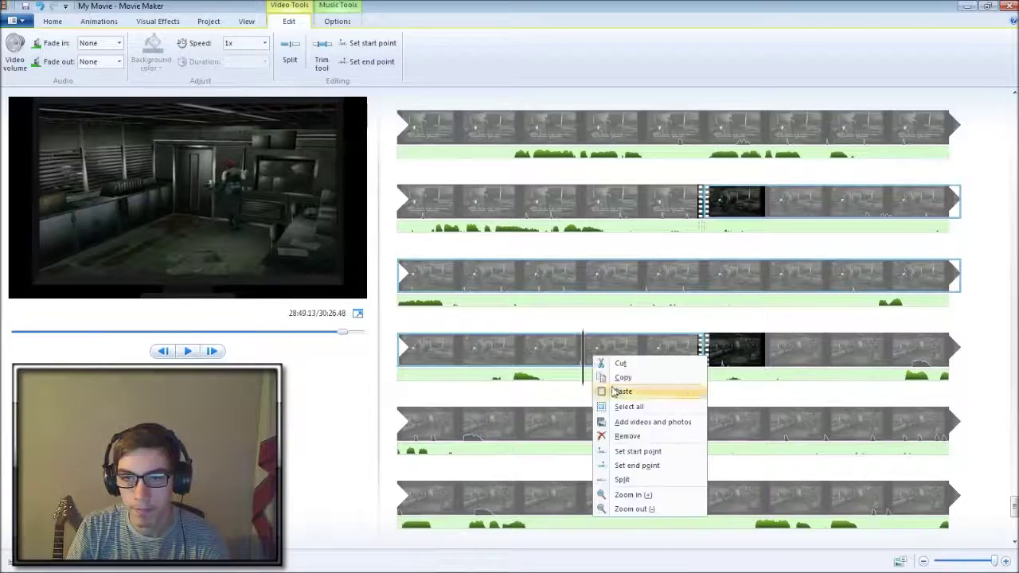
pyautogui.click(614, 436)
pyautogui.rightClick(507, 358)
pyautogui.click(605, 437)
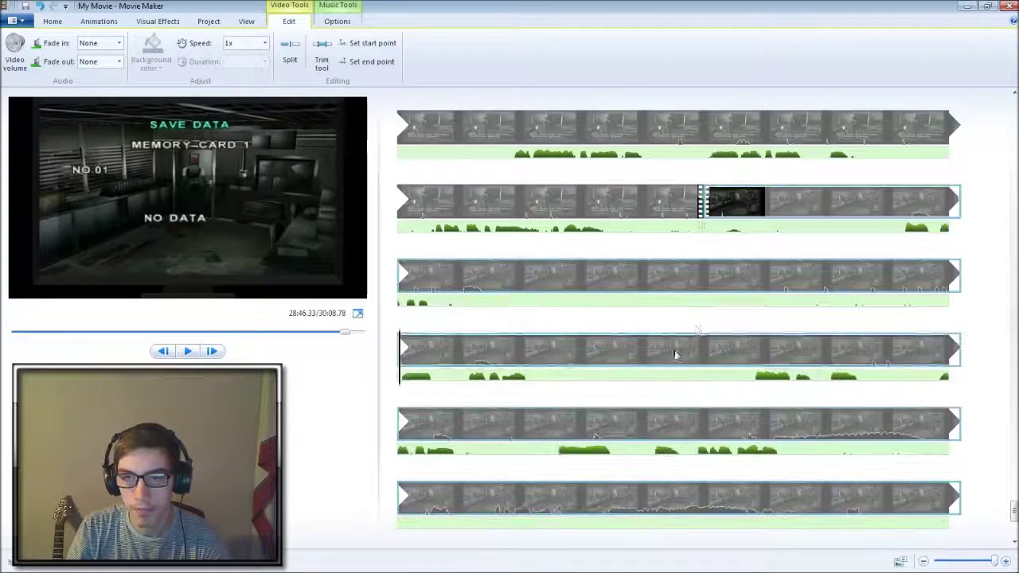
# Apply a rotate-style transition at the second-row split near 28:31, making the project 30:07.28
pyautogui.click(705, 204)
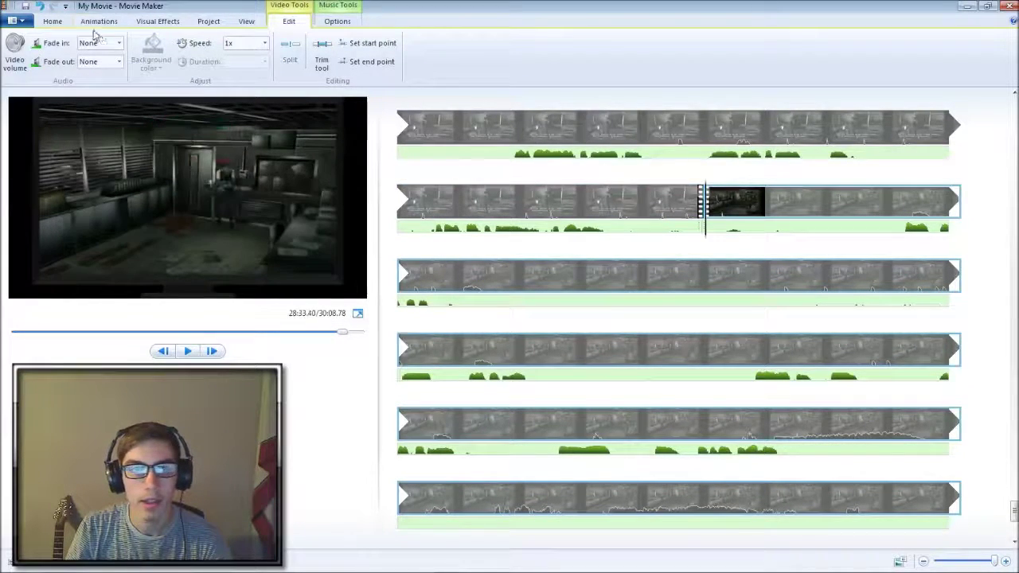
pyautogui.click(99, 22)
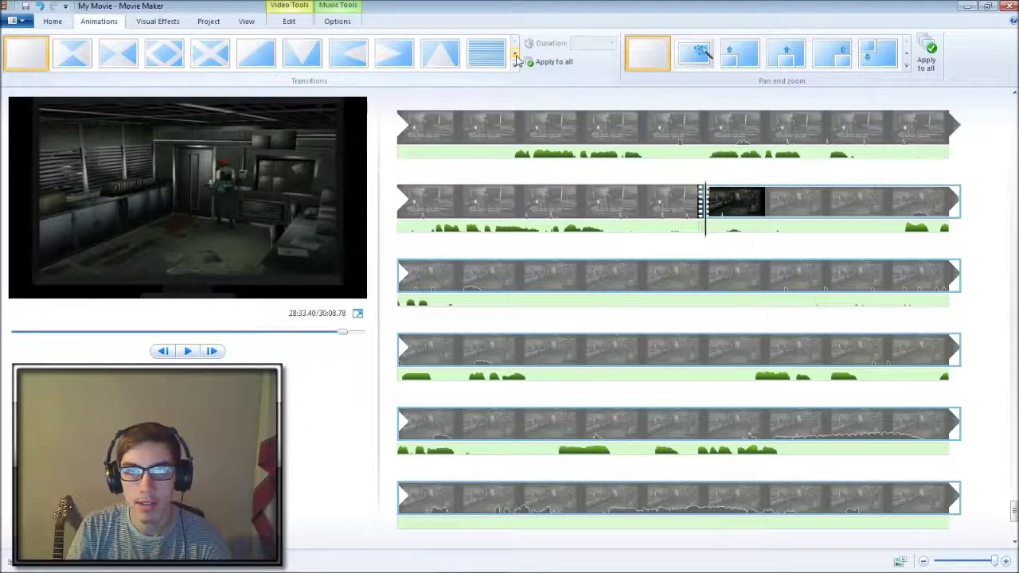
pyautogui.click(516, 54)
pyautogui.click(515, 54)
pyautogui.click(515, 45)
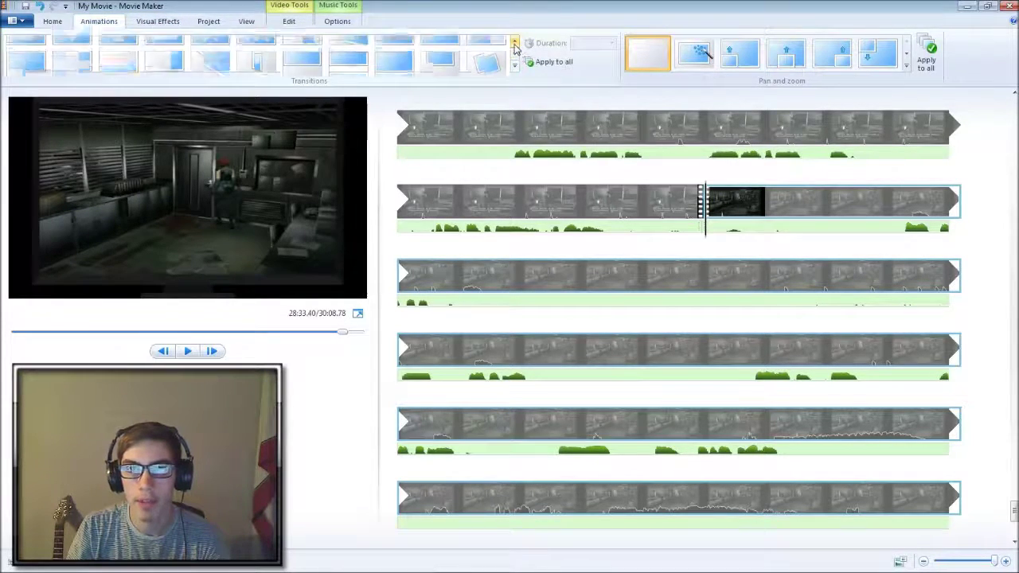
pyautogui.click(516, 46)
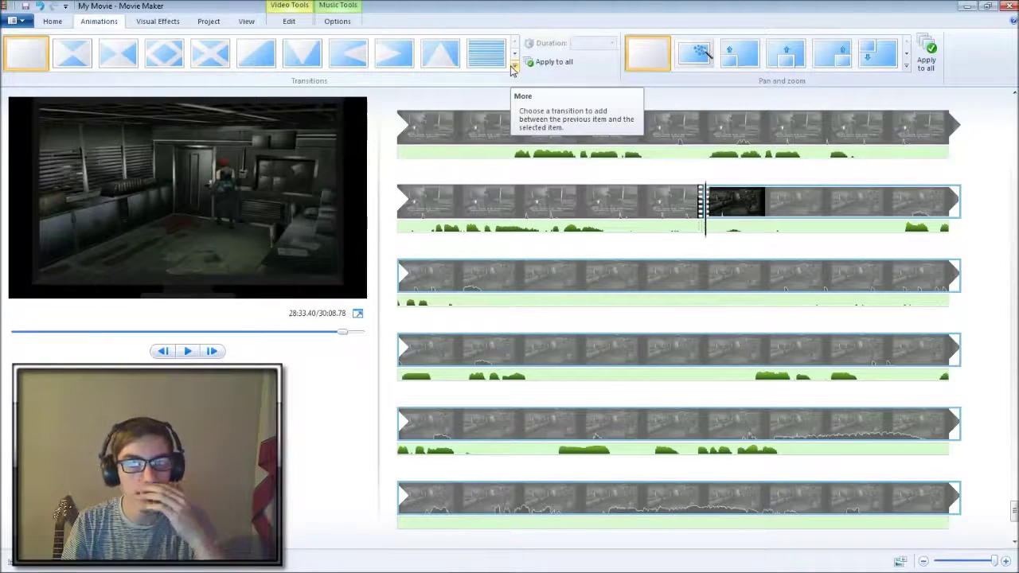
pyautogui.click(514, 68)
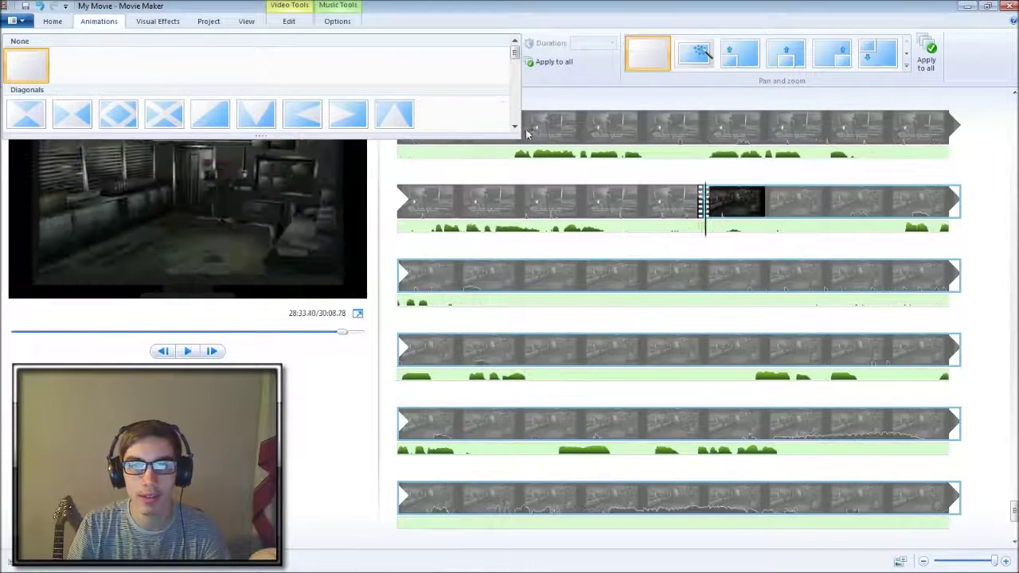
pyautogui.click(514, 129)
pyautogui.click(513, 129)
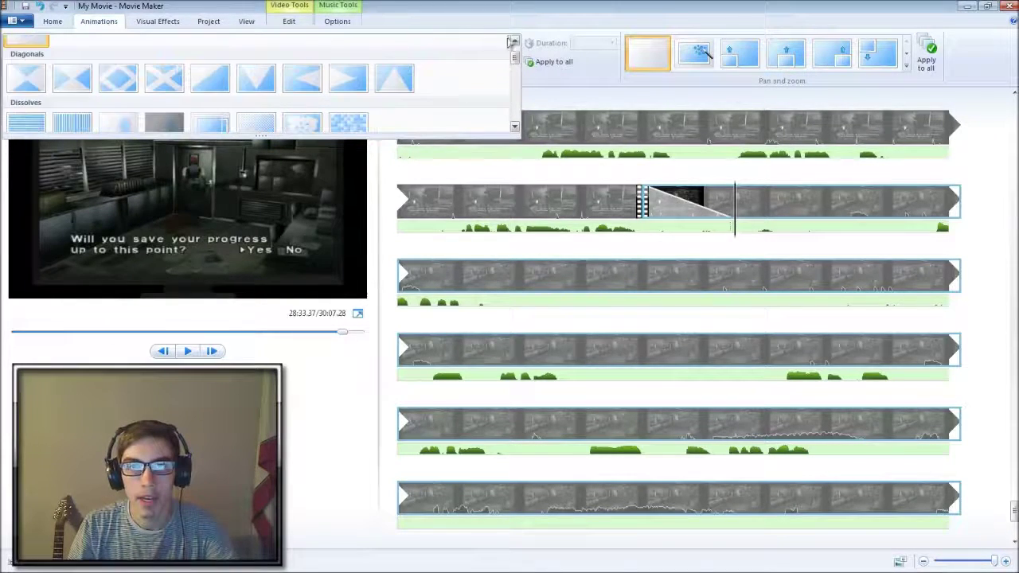
pyautogui.click(514, 73)
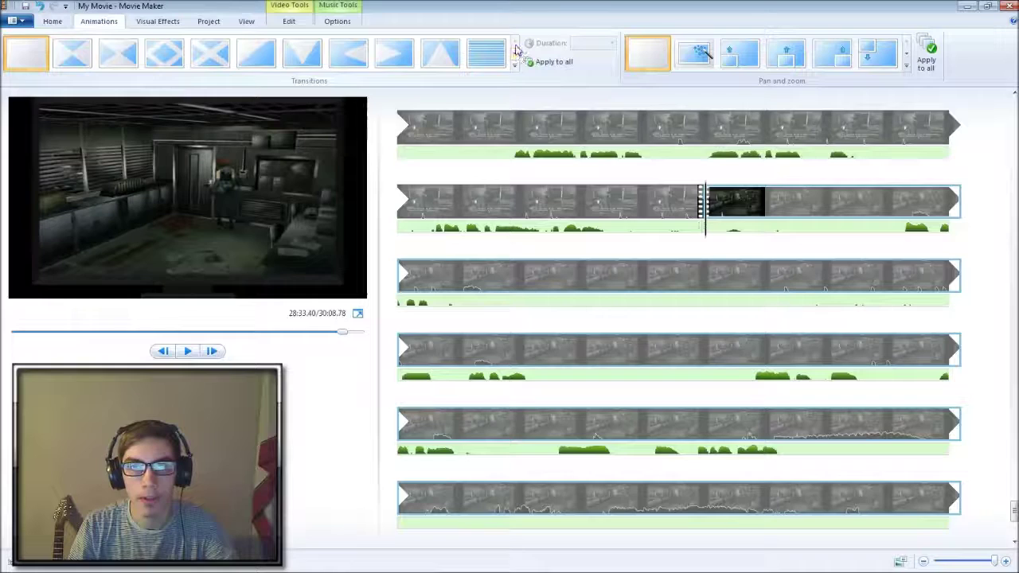
pyautogui.click(515, 51)
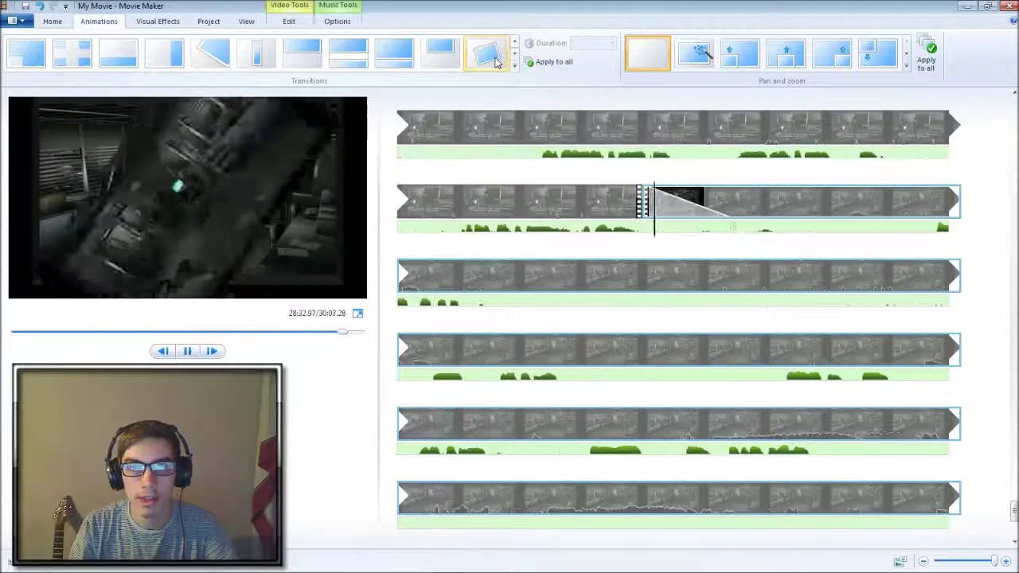
pyautogui.click(496, 62)
# Give the clip before the transition a fast audio fade-out and the next a fast fade-in, then preview
pyautogui.click(585, 199)
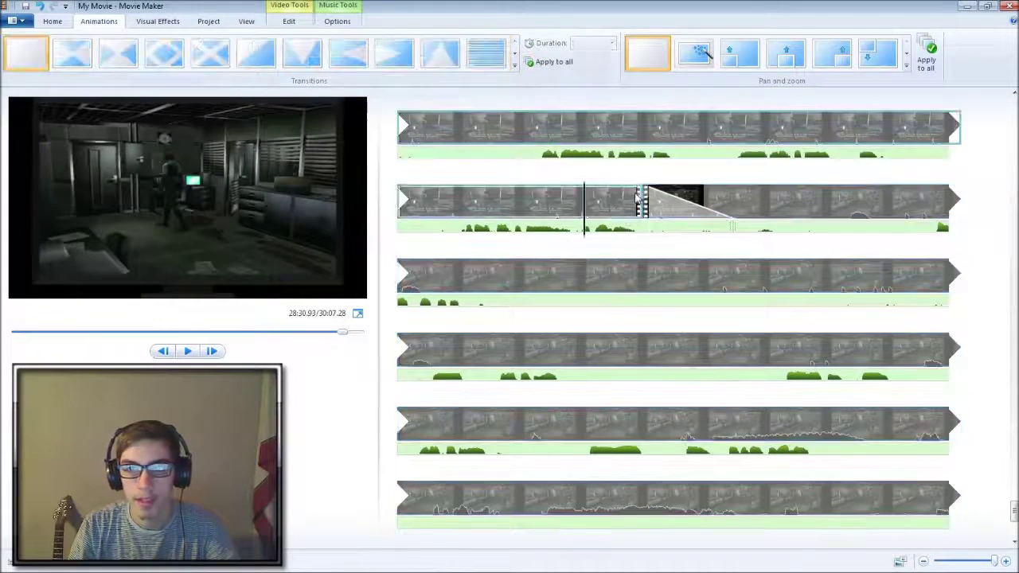
pyautogui.click(288, 21)
pyautogui.click(120, 61)
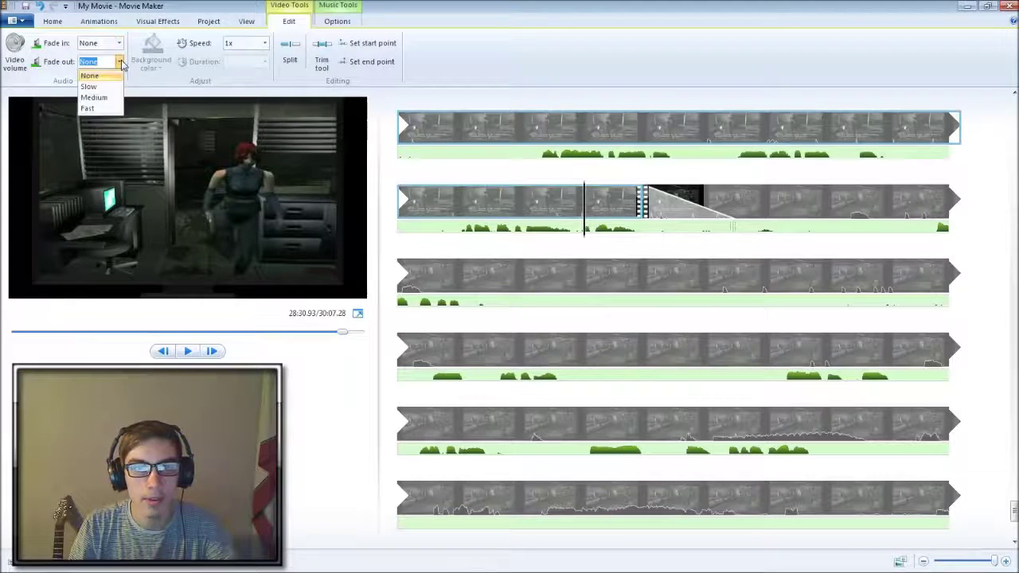
pyautogui.click(89, 105)
pyautogui.scroll(-4, 649, 308)
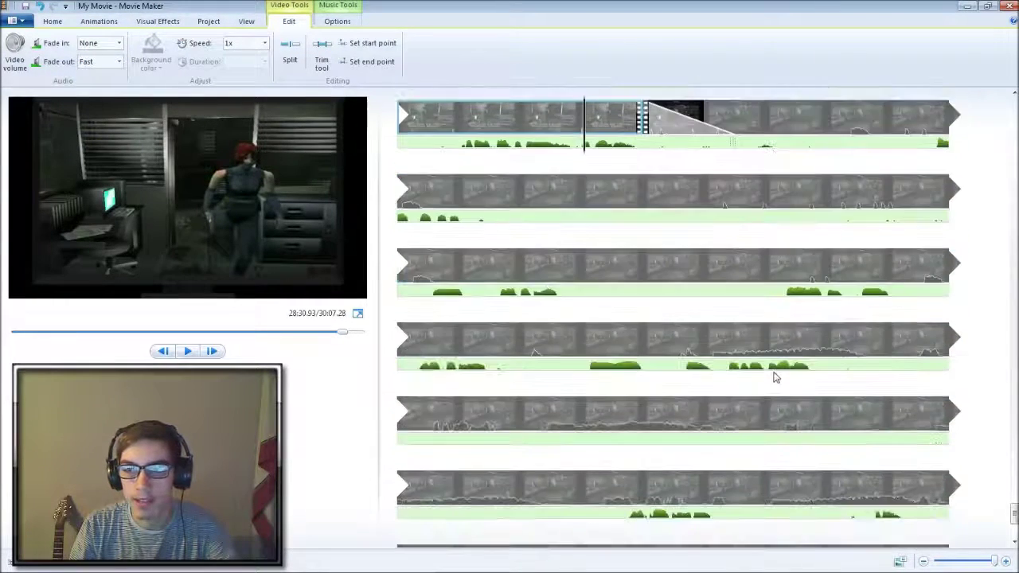
pyautogui.click(645, 271)
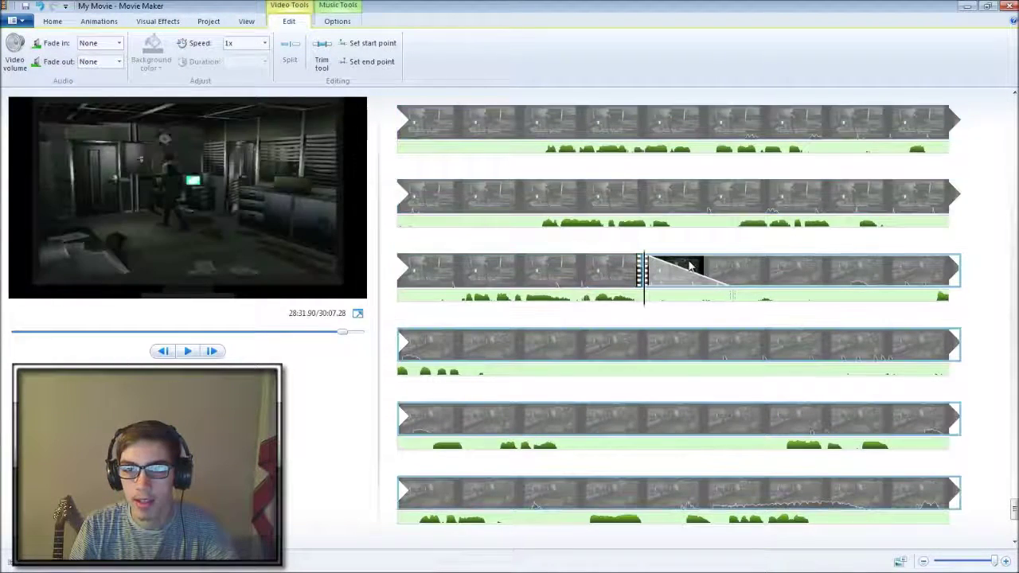
pyautogui.click(120, 43)
pyautogui.click(108, 90)
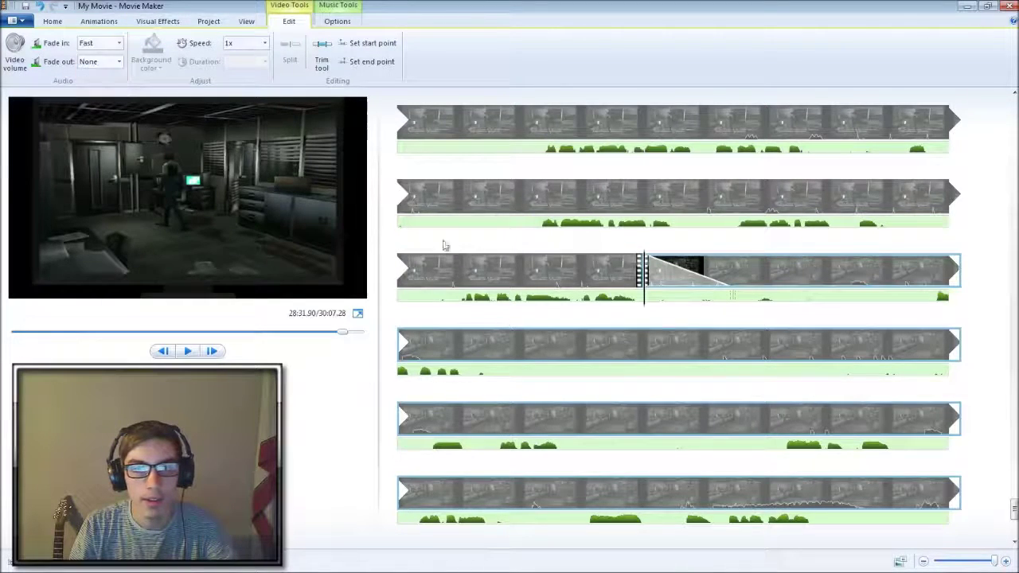
pyautogui.click(585, 270)
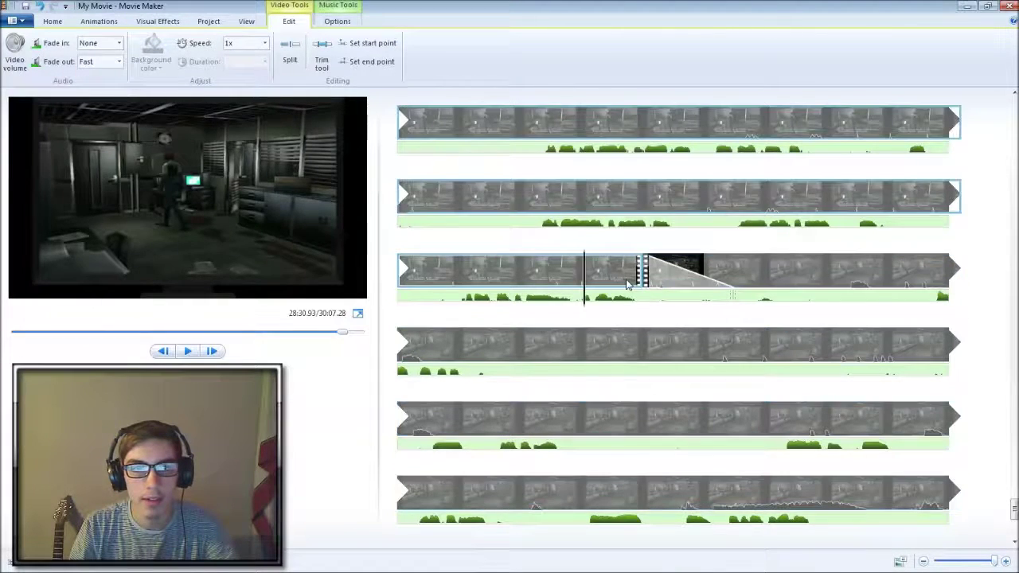
pyautogui.click(522, 270)
pyautogui.click(189, 351)
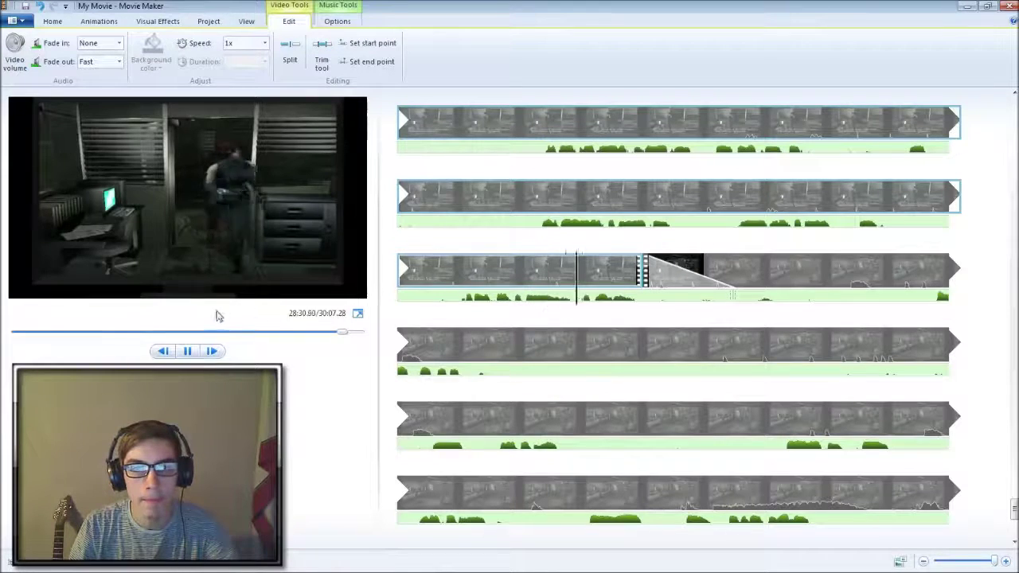
pyautogui.press('space')
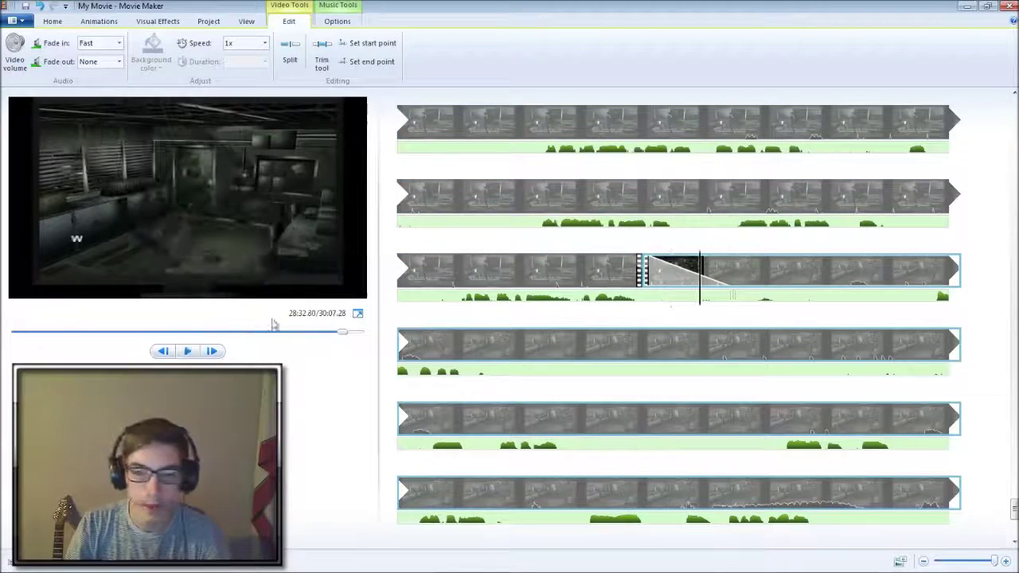
# Split the gameplay clip near the transition and remove the split-off part
pyautogui.click(400, 296)
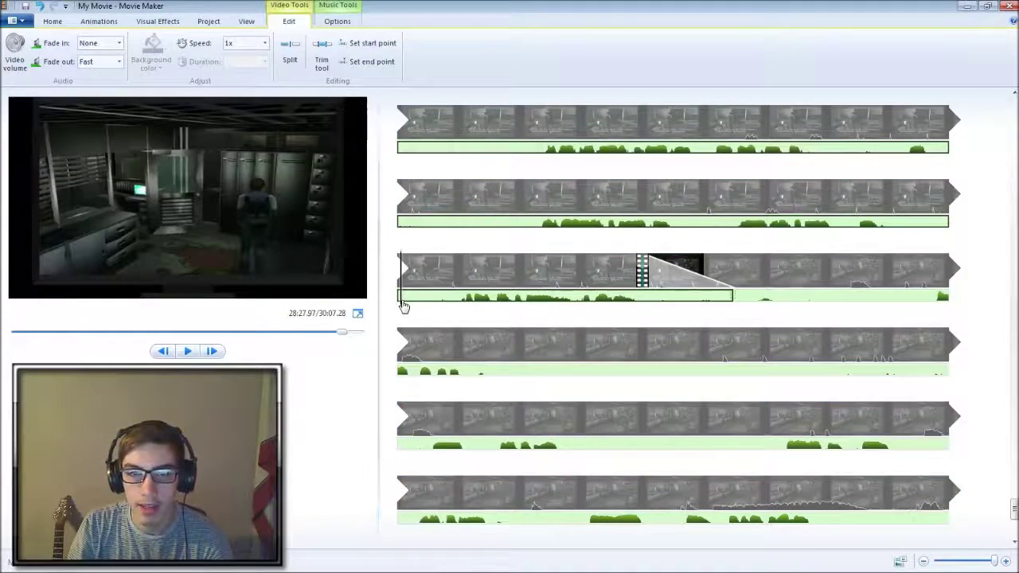
pyautogui.click(642, 300)
pyautogui.rightClick(644, 301)
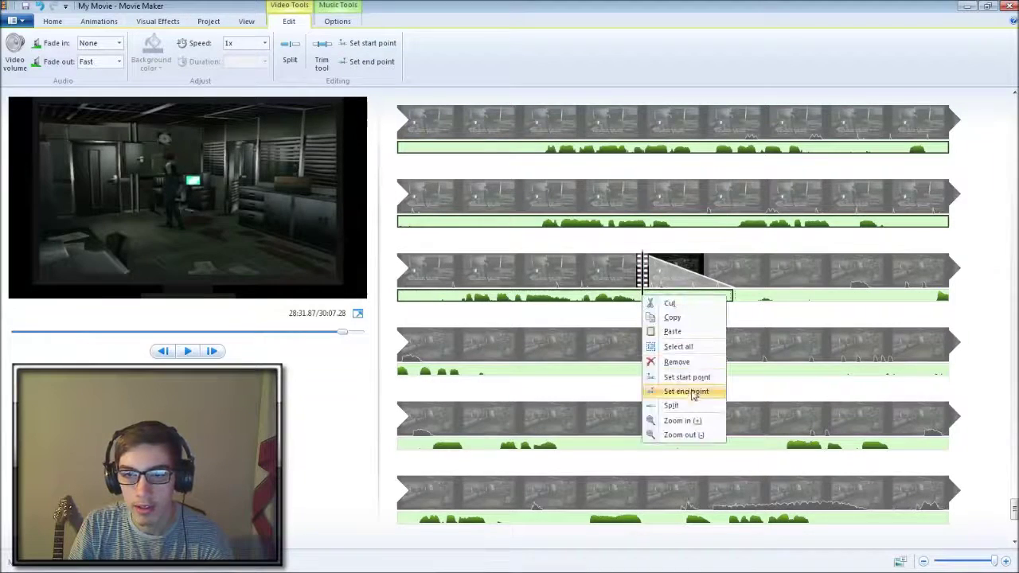
pyautogui.click(680, 402)
pyautogui.rightClick(681, 301)
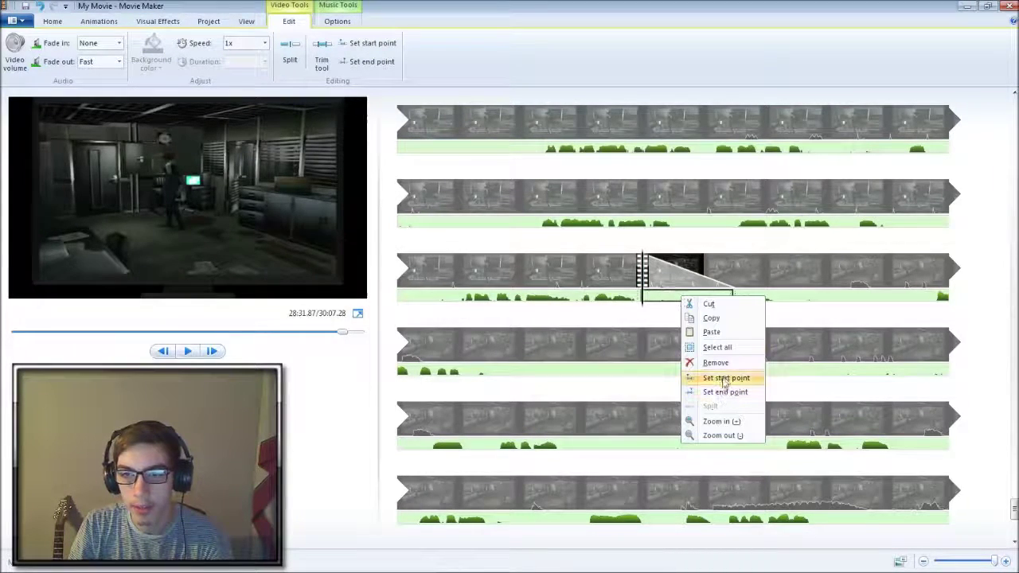
pyautogui.click(721, 363)
pyautogui.scroll(3, 673, 376)
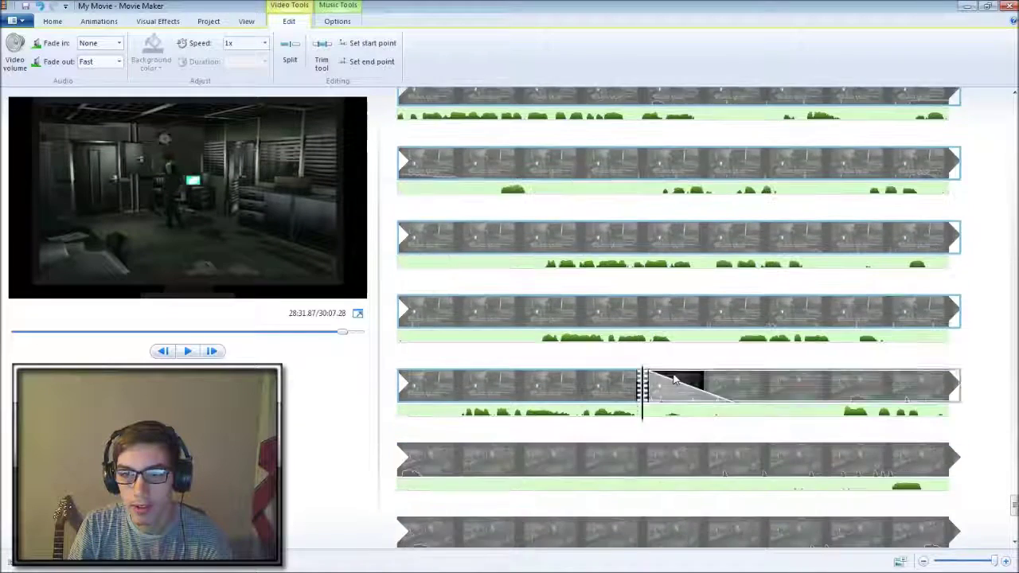
pyautogui.scroll(-3, 598, 157)
# Preview the edited section after the cut, skipping ahead through the footage
pyautogui.click(536, 199)
pyautogui.press('space')
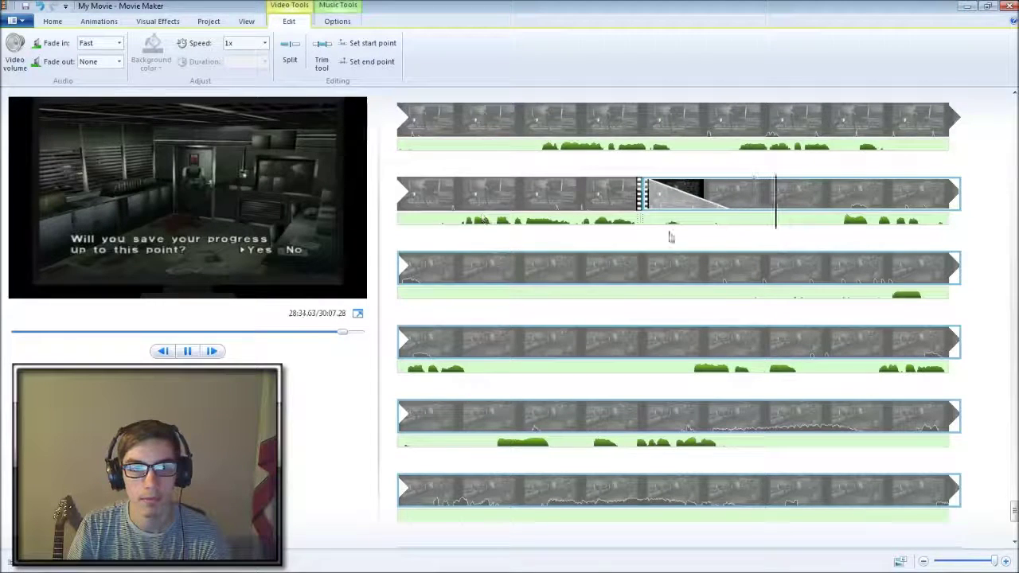
pyautogui.press('space')
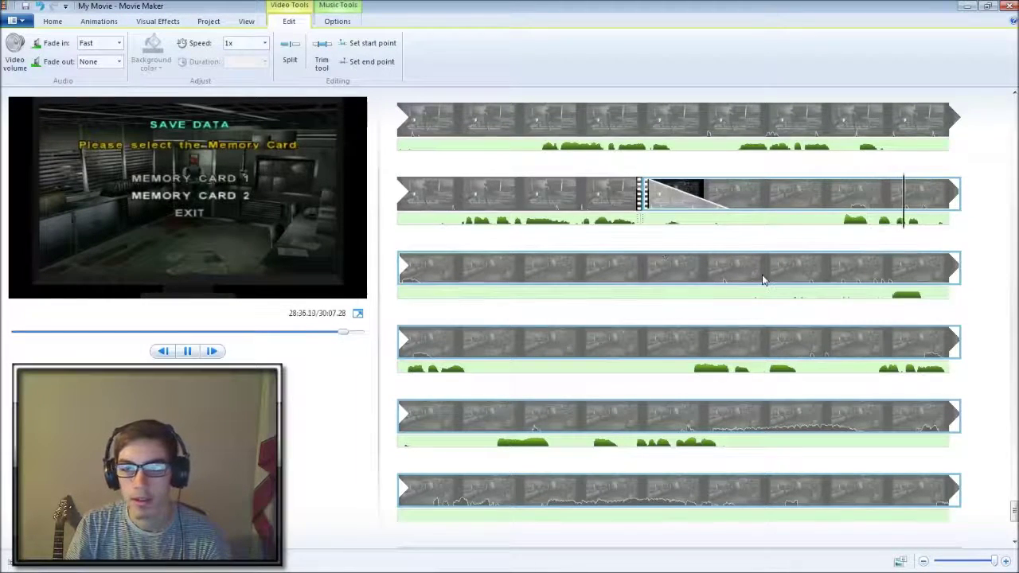
pyautogui.scroll(-3, 708, 270)
pyautogui.scroll(-2, 713, 283)
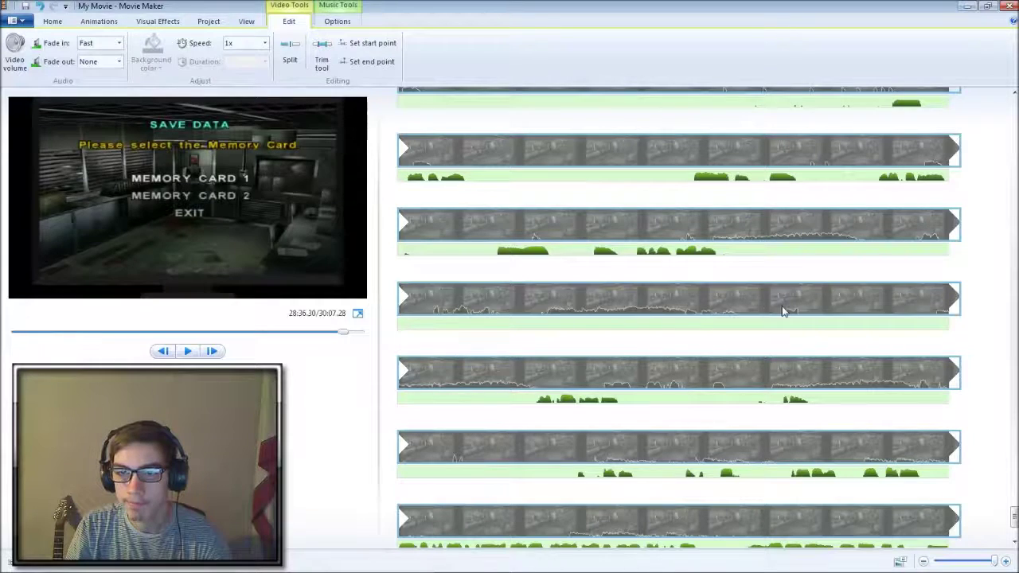
pyautogui.press('space')
pyautogui.scroll(-2, 781, 312)
pyautogui.scroll(-2, 777, 335)
pyautogui.scroll(-1, 769, 331)
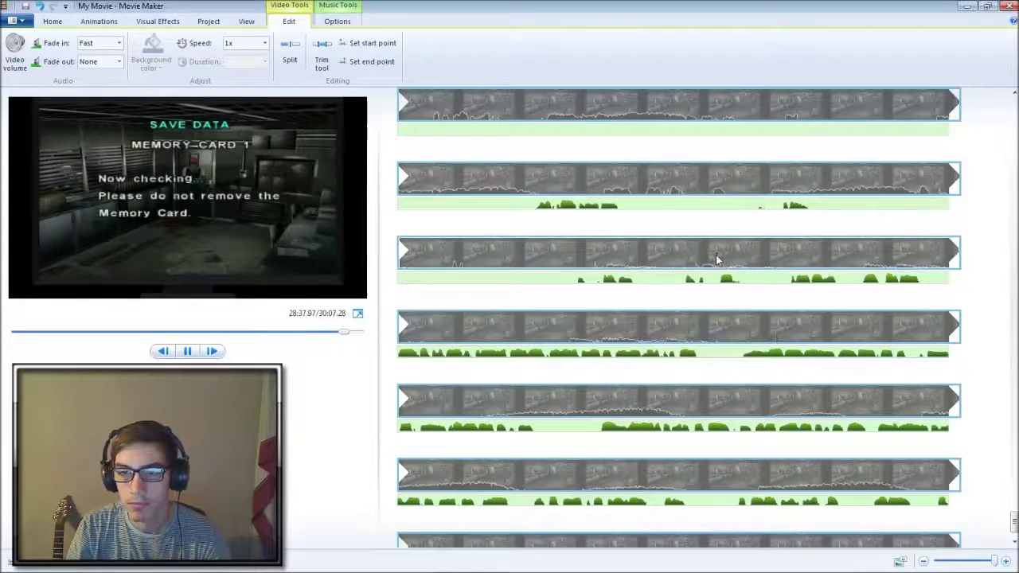
pyautogui.click(712, 257)
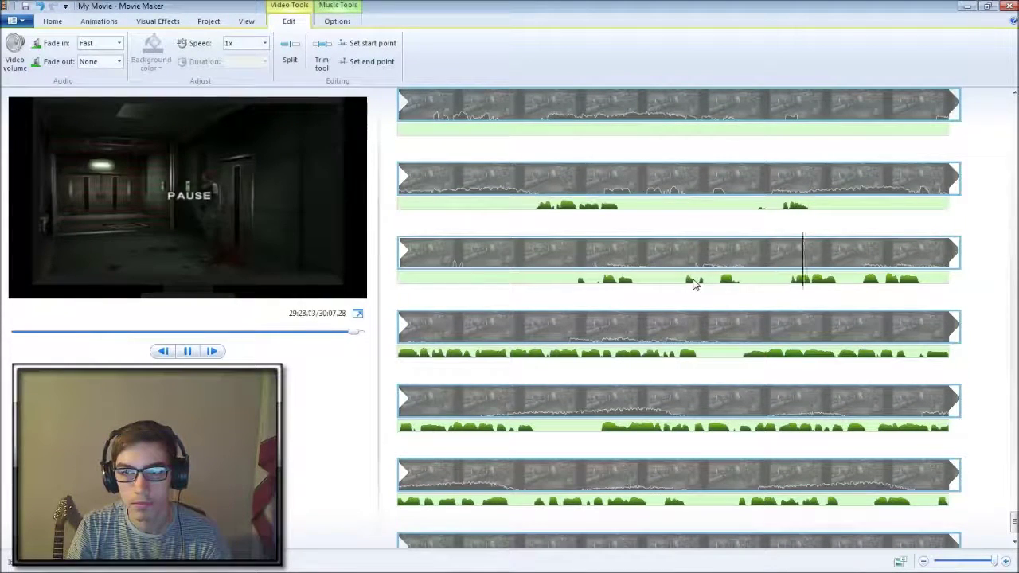
pyautogui.scroll(-3, 693, 284)
pyautogui.press('space')
pyautogui.scroll(3, 603, 447)
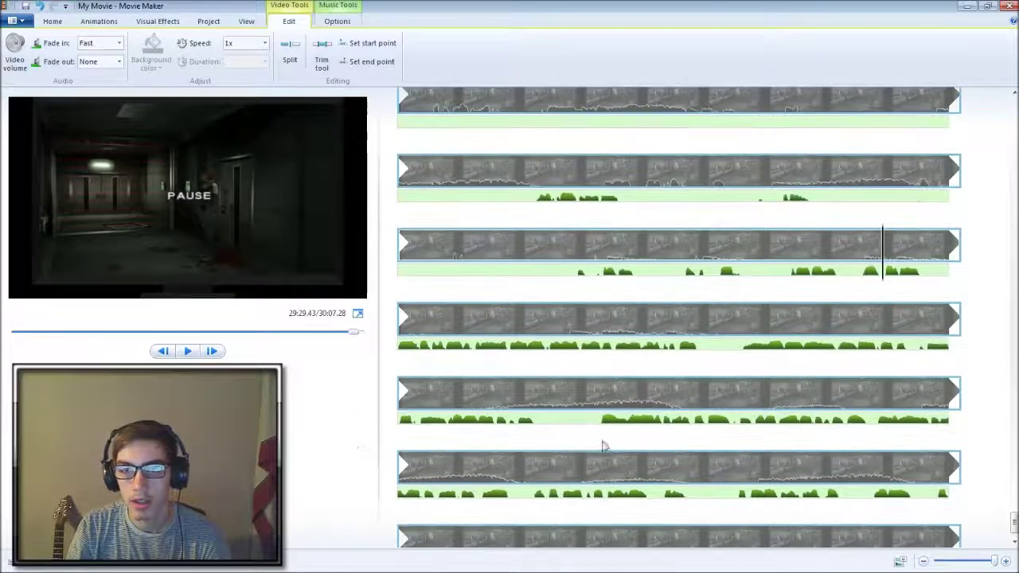
pyautogui.scroll(3, 626, 428)
# Play the final clip's ending to locate where the movie should end
pyautogui.click(711, 142)
pyautogui.press('space')
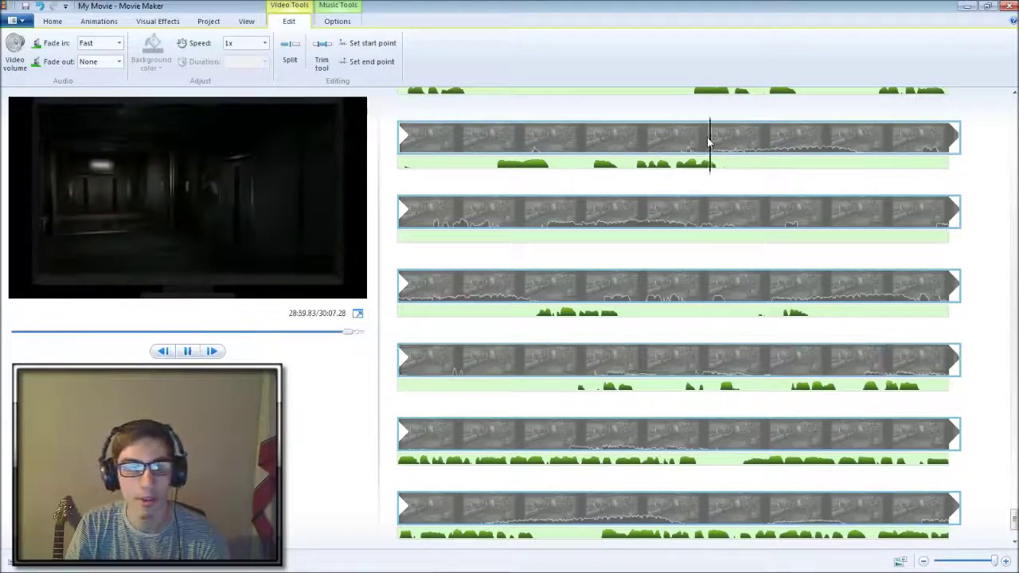
pyautogui.click(523, 288)
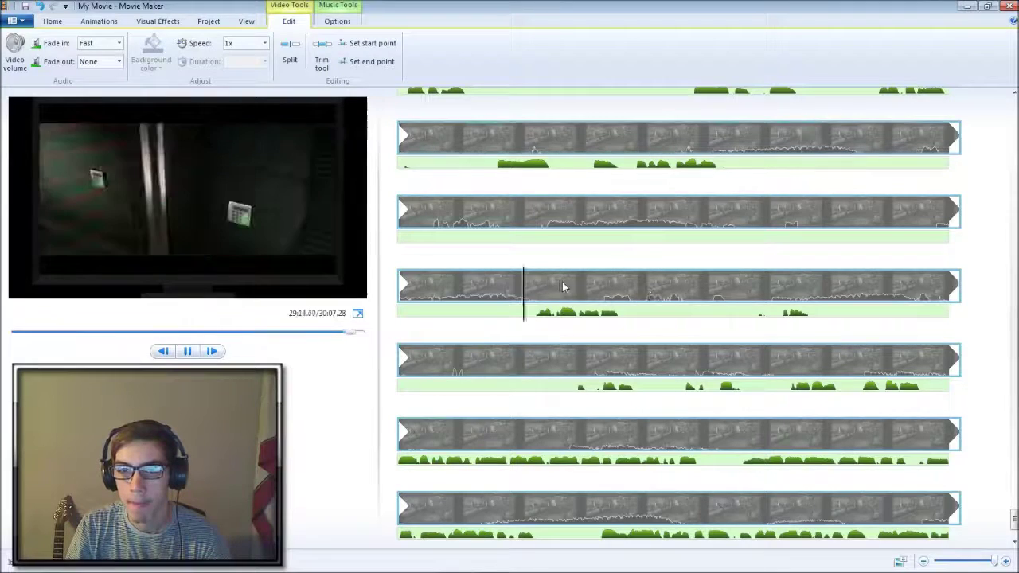
pyautogui.press('space')
pyautogui.scroll(-3, 710, 353)
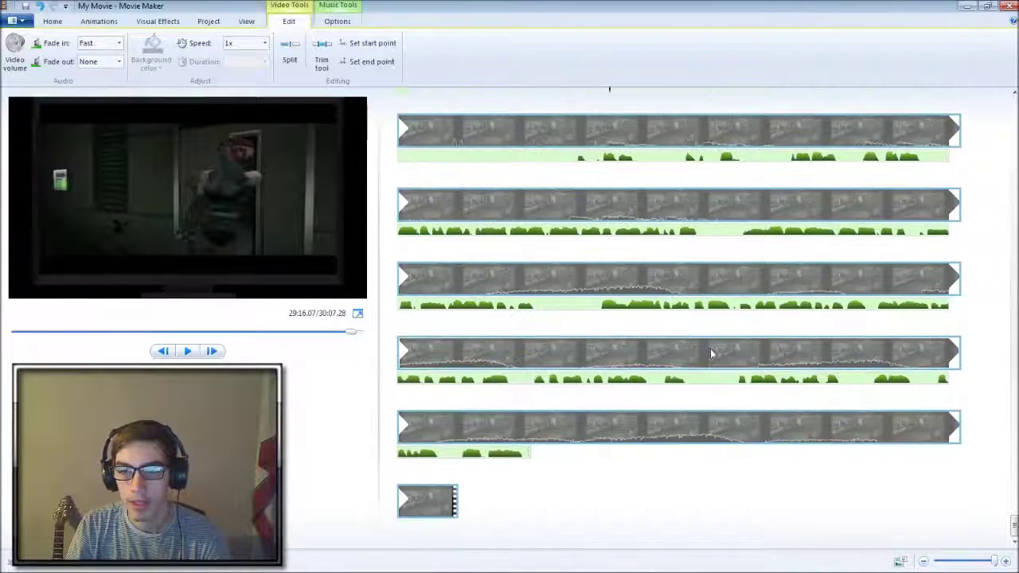
pyautogui.click(444, 426)
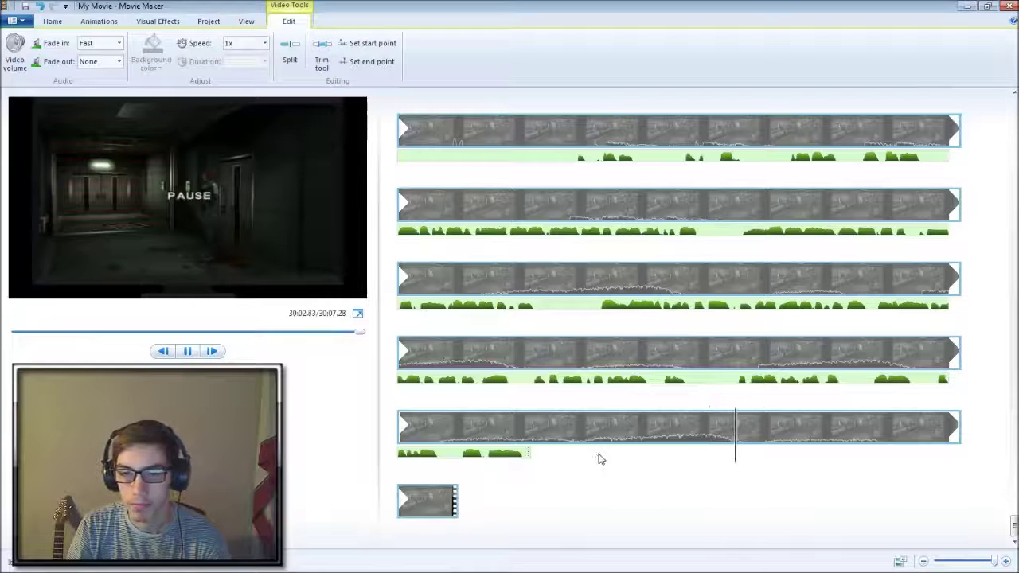
pyautogui.click(524, 423)
pyautogui.press('space')
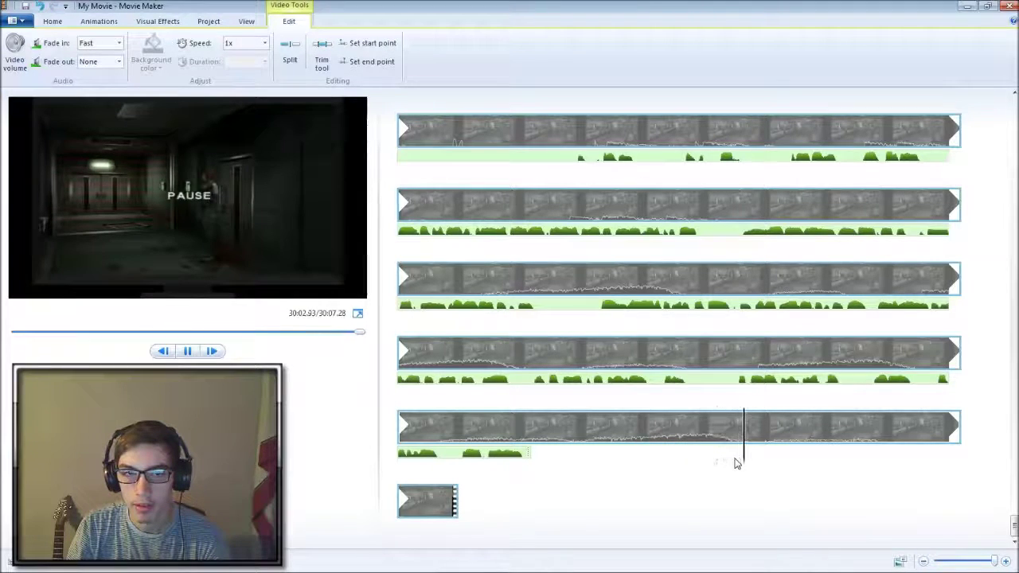
# Set the final clip's end point at the playhead, add a slow audio fade-out, and replay the ending
pyautogui.rightClick(803, 446)
pyautogui.click(847, 396)
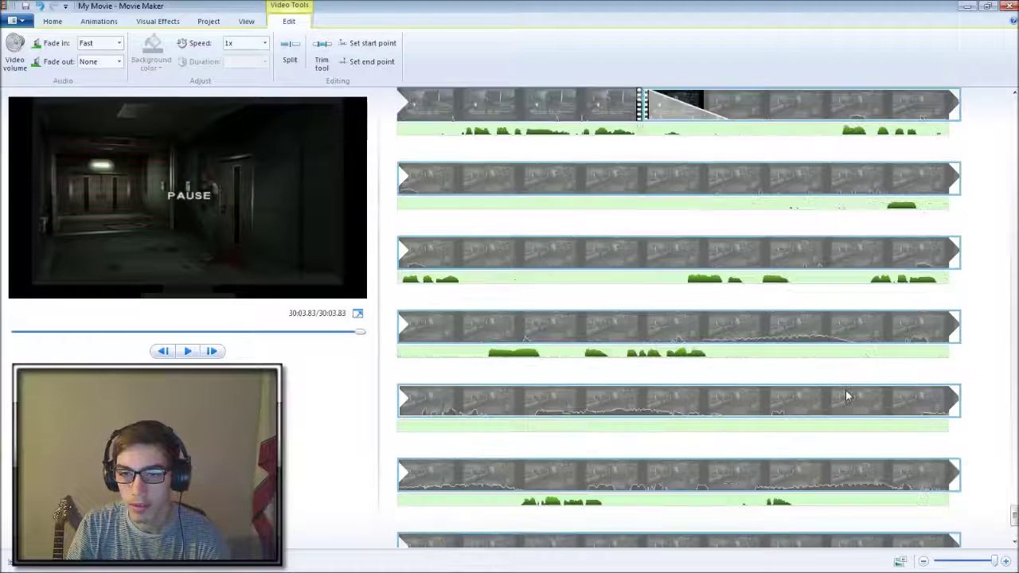
pyautogui.scroll(-5, 876, 438)
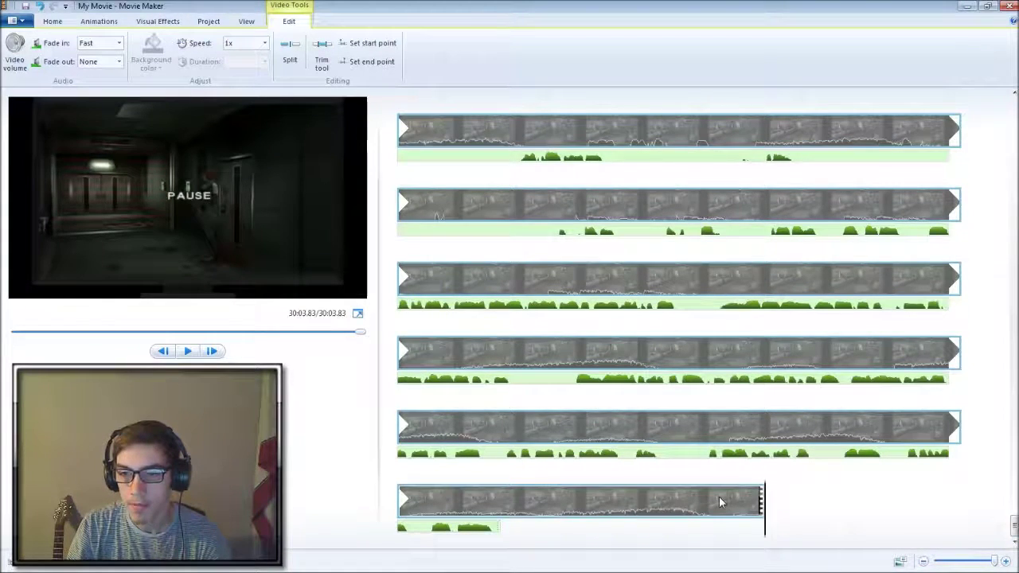
pyautogui.click(120, 64)
pyautogui.click(89, 85)
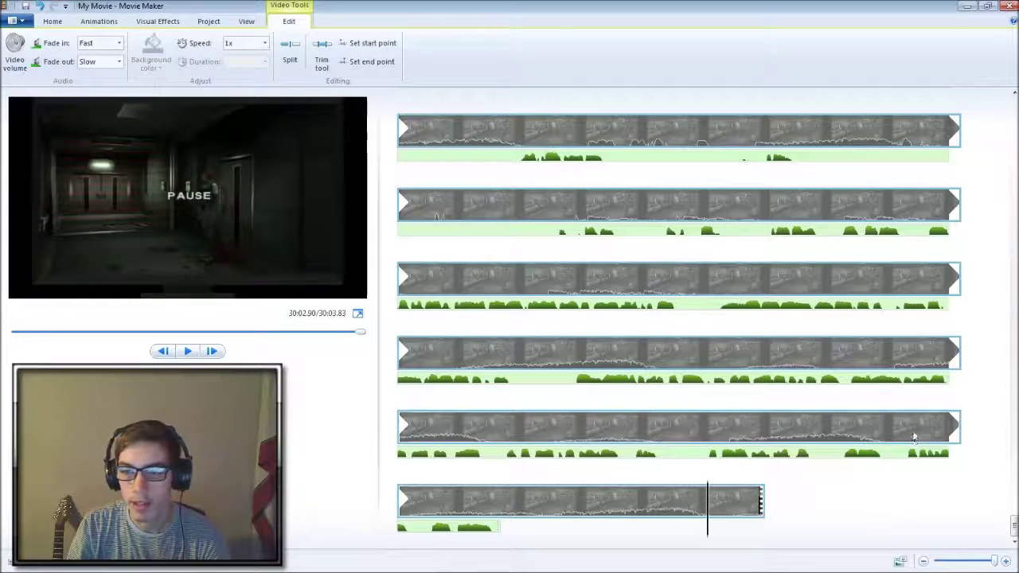
pyautogui.click(866, 427)
pyautogui.press('space')
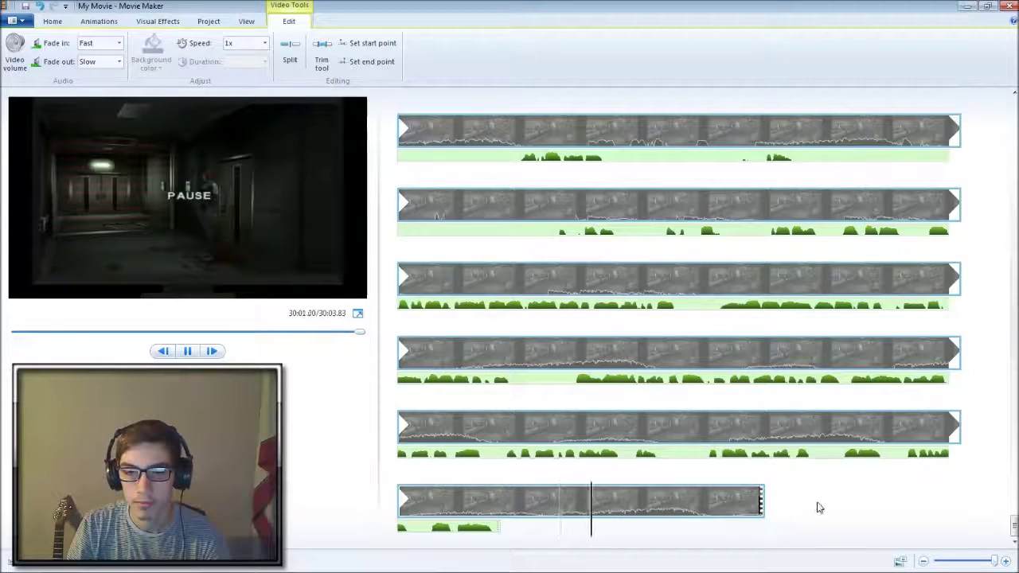
# Apply the fade-to-black visual effect to the last clip and preview the ending through 30:03.53
pyautogui.click(159, 21)
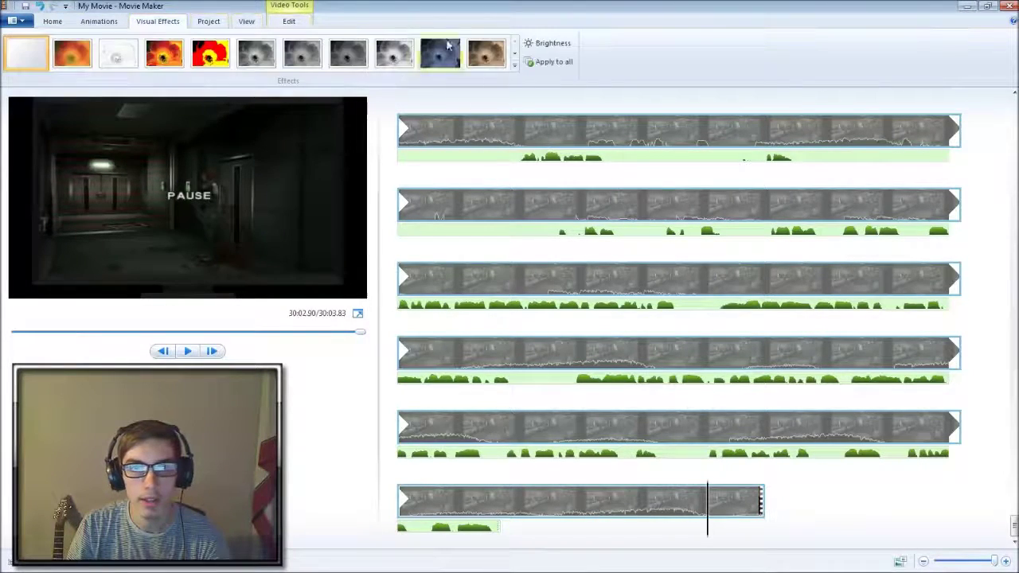
pyautogui.click(486, 53)
pyautogui.scroll(4, 551, 366)
pyautogui.scroll(-5, 551, 367)
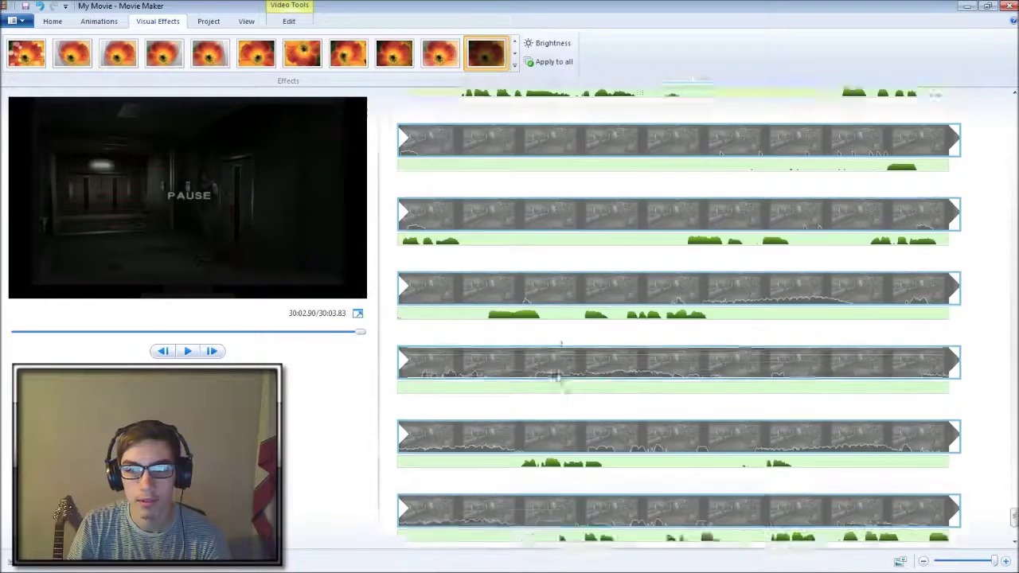
pyautogui.click(437, 485)
pyautogui.press('space')
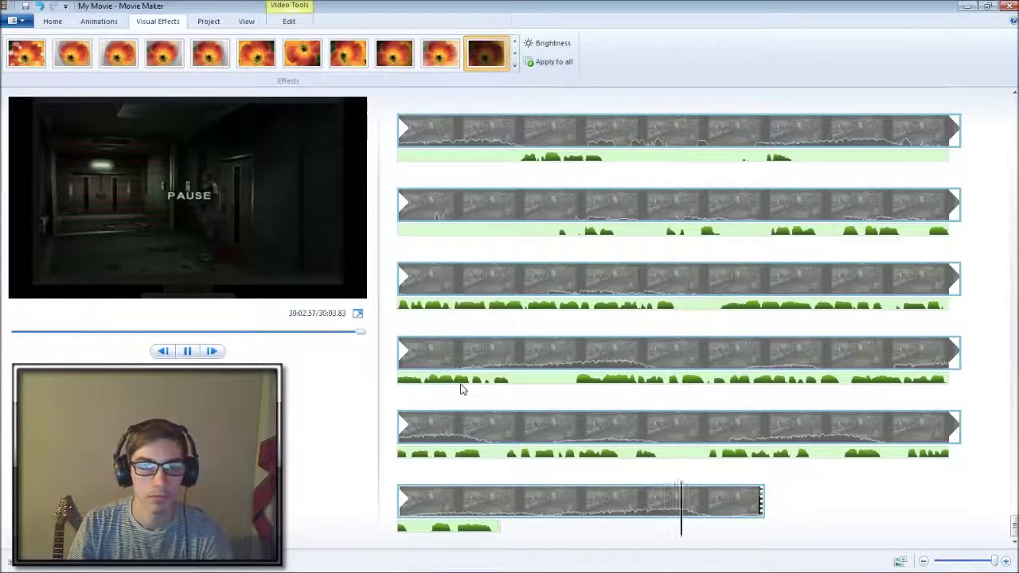
pyautogui.moveTo(63, 570)
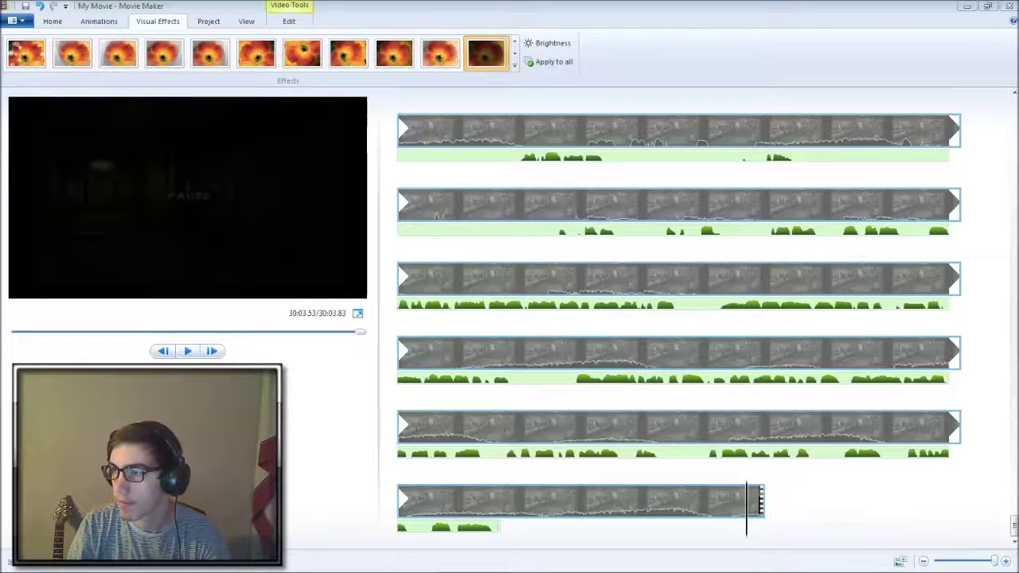
# Drag IOGWpodcastOUTRO.png from the YouTube folder to the movie's end and set its duration to 10 seconds
pyautogui.moveTo(820, 96); pyautogui.dragTo(490, 72)
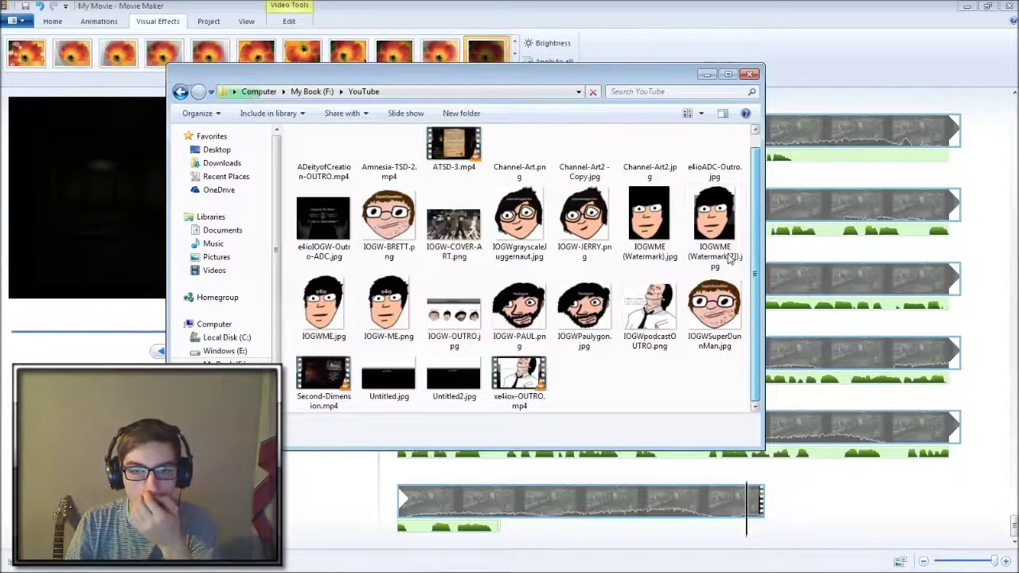
pyautogui.moveTo(521, 74)
pyautogui.mouseDown()
pyautogui.moveTo(265, 74)
pyautogui.moveTo(381, 16)
pyautogui.mouseUp()
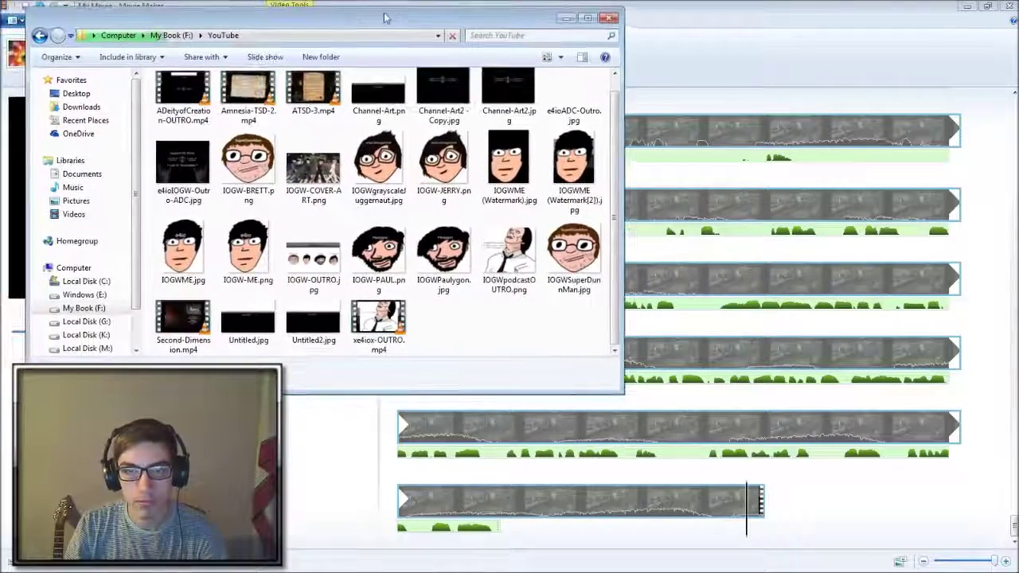
pyautogui.moveTo(538, 291); pyautogui.dragTo(776, 446)
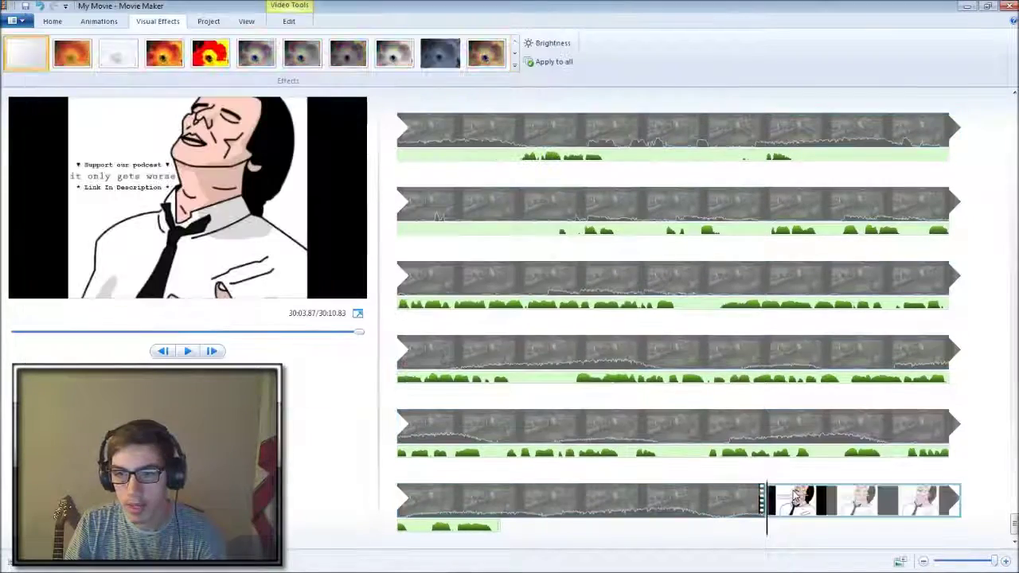
pyautogui.click(283, 19)
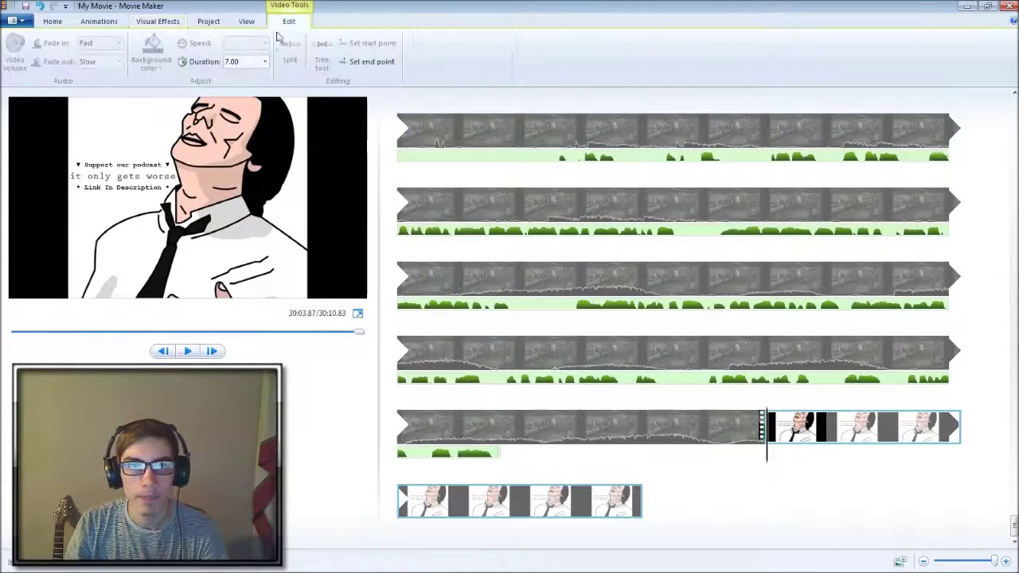
pyautogui.click(264, 62)
pyautogui.click(254, 165)
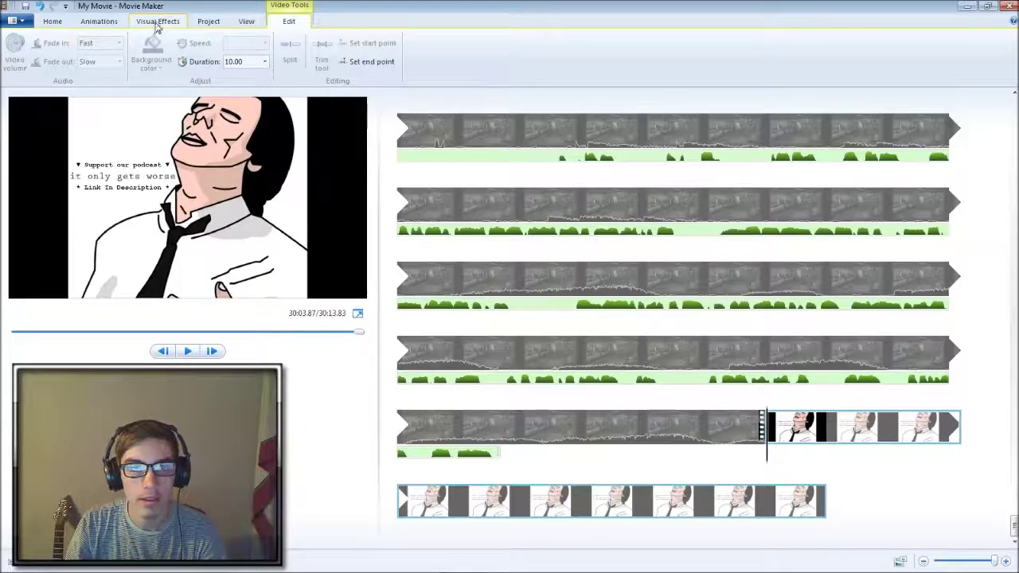
# Add a transition leading into the outro image, bringing the movie to 30:12.33
pyautogui.click(94, 20)
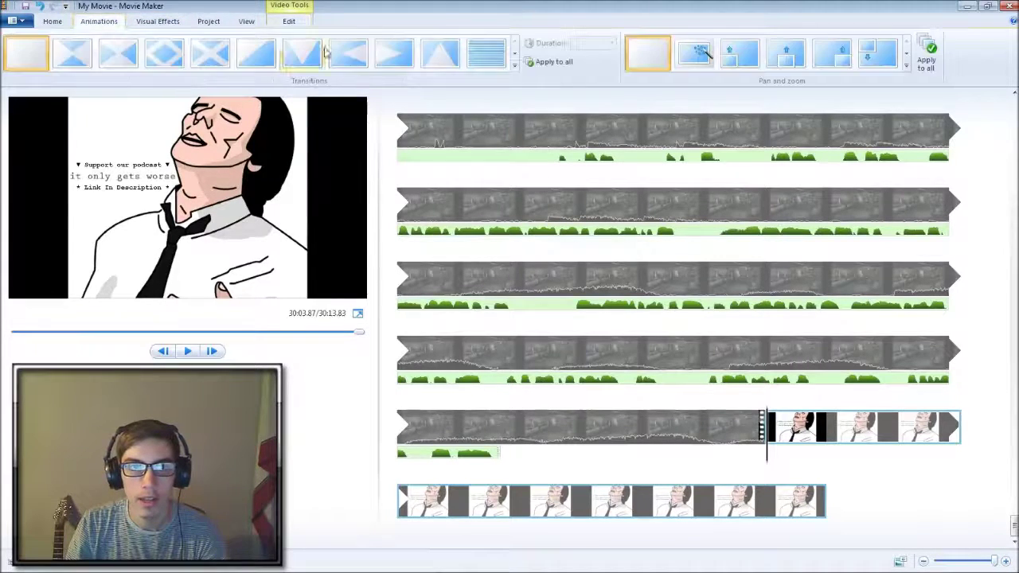
pyautogui.click(118, 53)
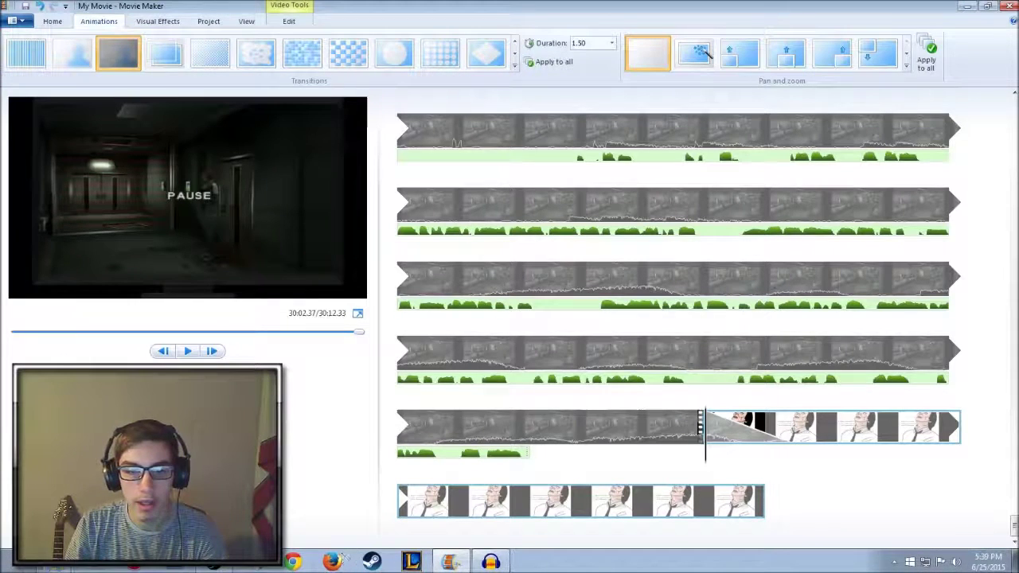
pyautogui.click(58, 568)
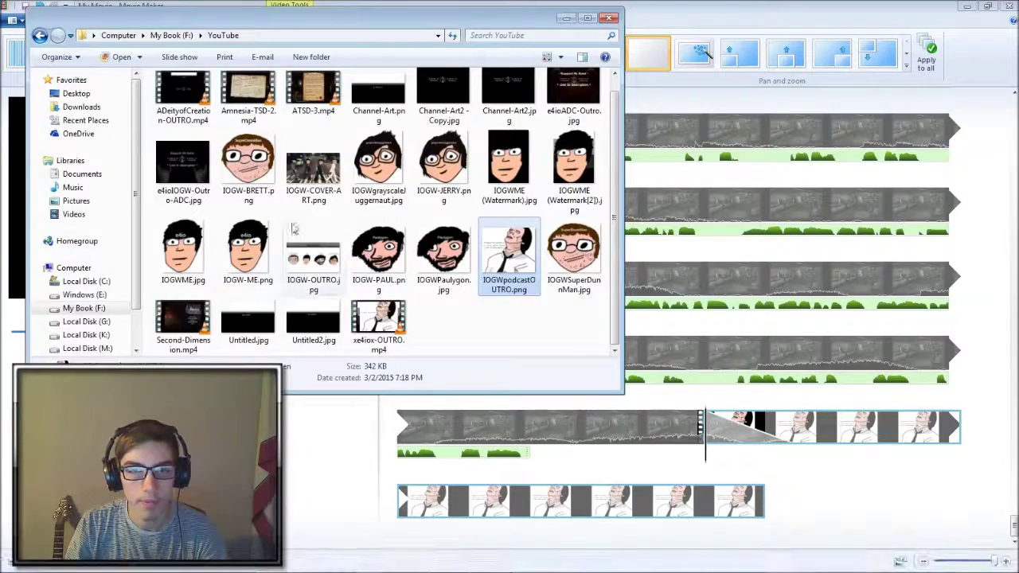
# Add the IOGW-OUTRO 'Featuring' image after the podcast outro with a transition into it
pyautogui.moveTo(314, 255); pyautogui.dragTo(785, 502)
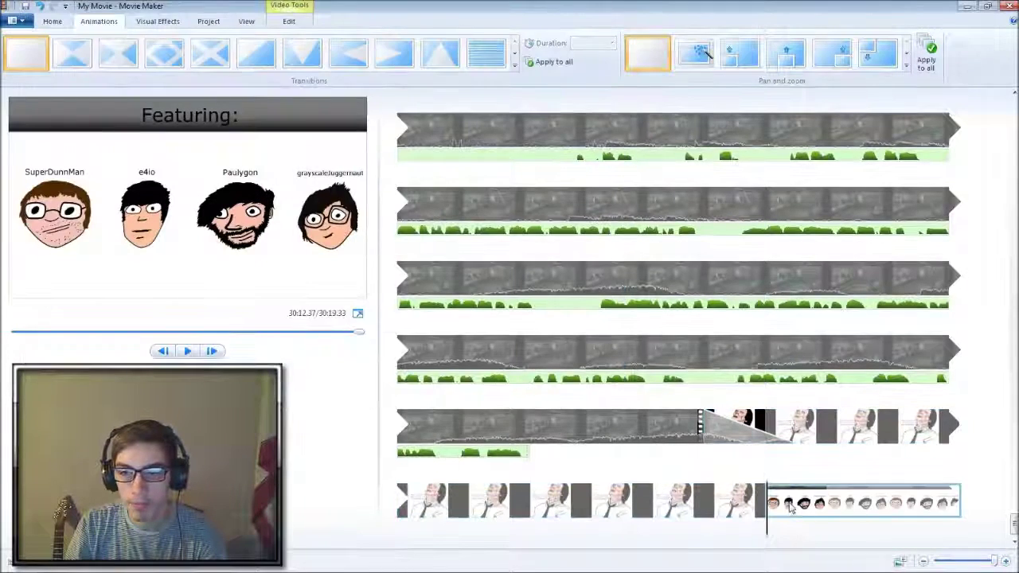
pyautogui.click(514, 54)
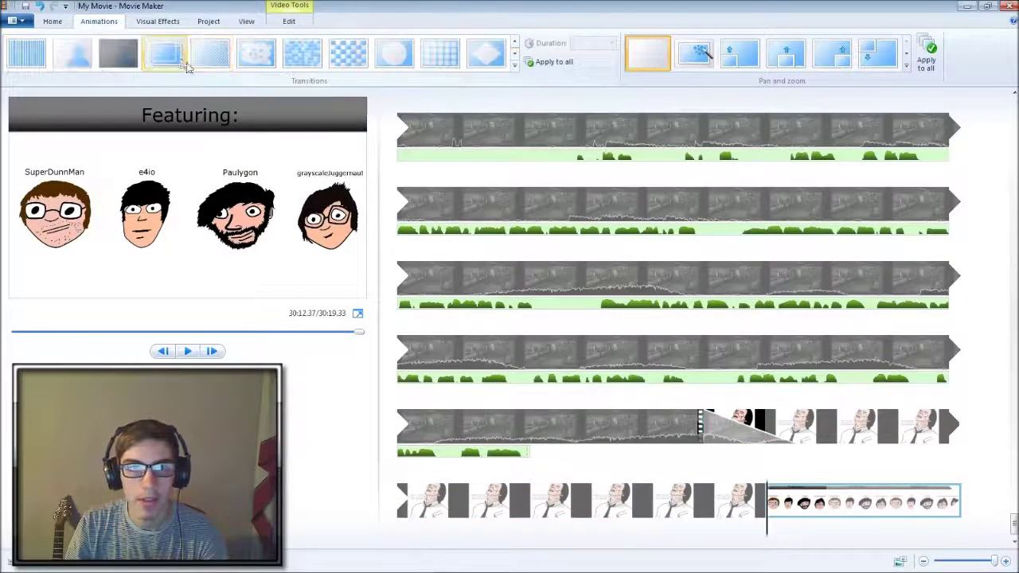
pyautogui.click(164, 54)
# Set the podcast outro image's duration to 10.00 seconds and bring up the YouTube outro-images folder
pyautogui.click(611, 43)
pyautogui.click(579, 98)
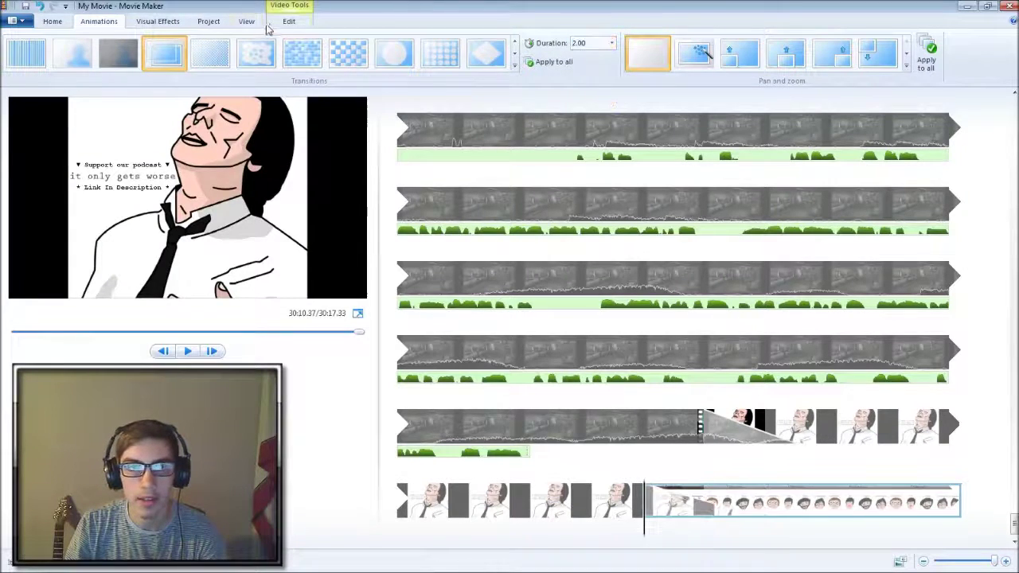
pyautogui.click(289, 21)
pyautogui.click(266, 61)
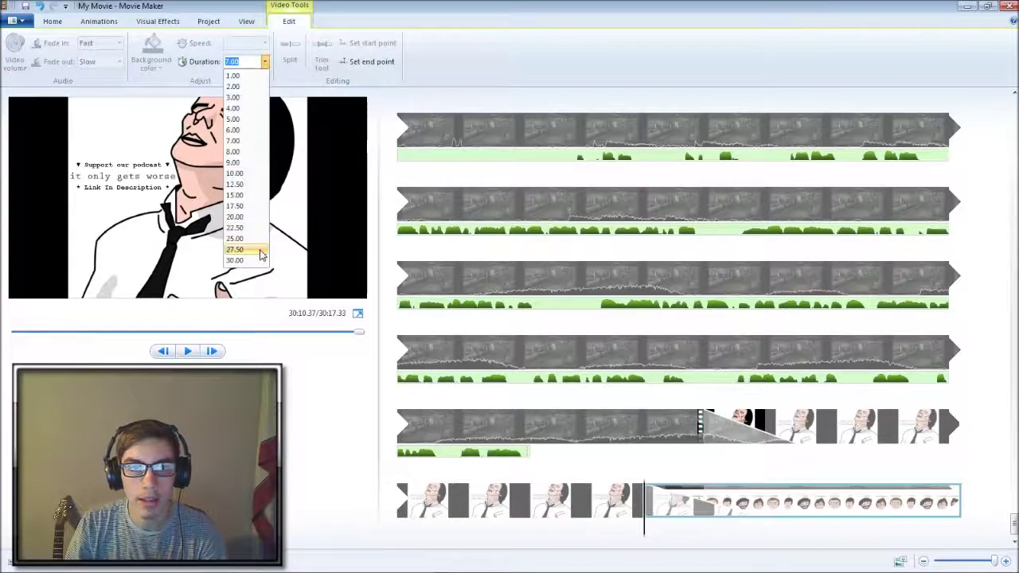
pyautogui.click(245, 182)
pyautogui.scroll(-2, 641, 376)
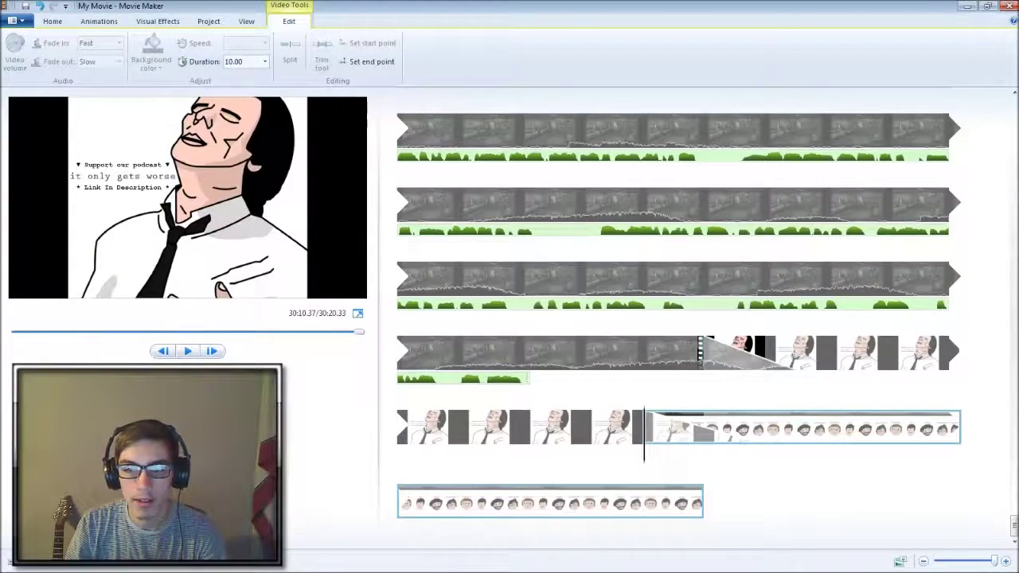
pyautogui.click(54, 562)
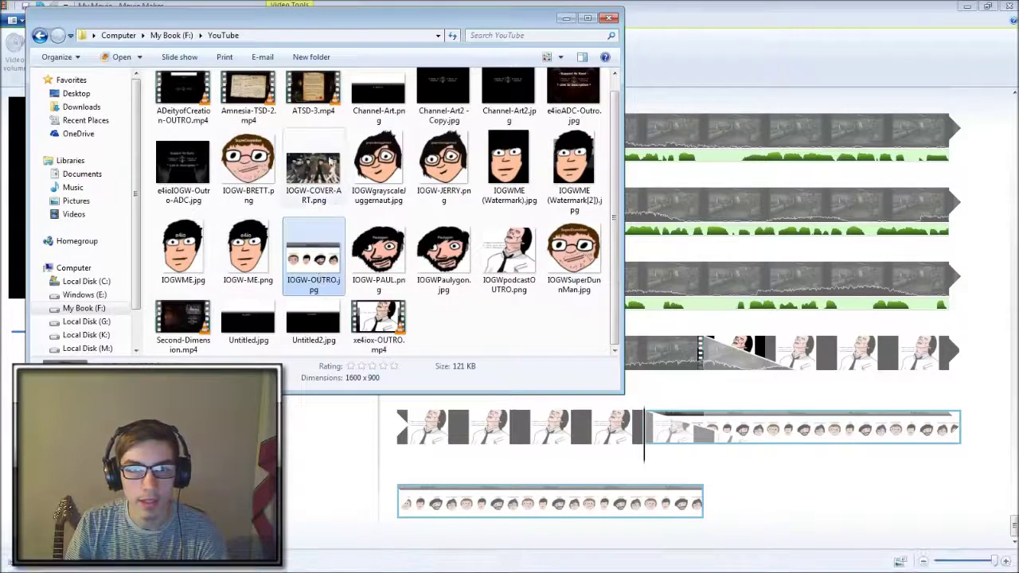
pyautogui.click(580, 88)
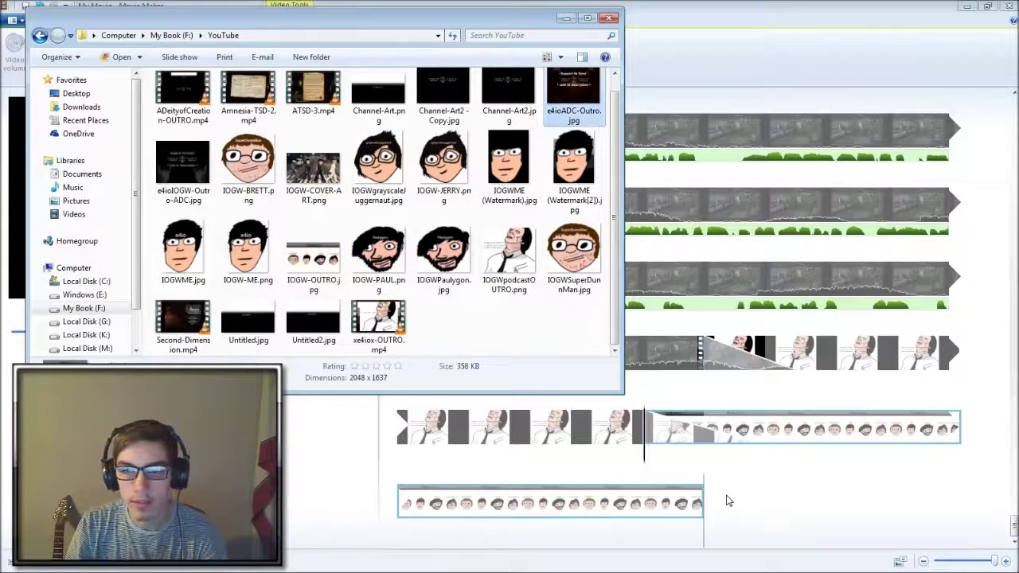
# Place e4ioADC-Outro.jpg at the movie's end and show it for 10.00 seconds
pyautogui.moveTo(726, 500); pyautogui.dragTo(727, 501)
pyautogui.click(264, 62)
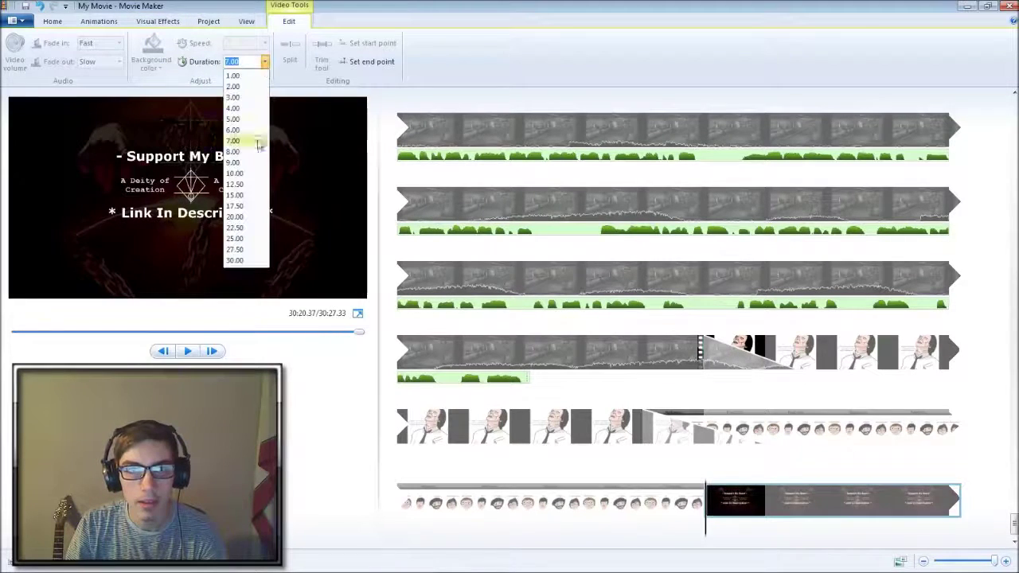
pyautogui.click(260, 168)
# Add a 2.00-second transition into the band outro image
pyautogui.click(99, 22)
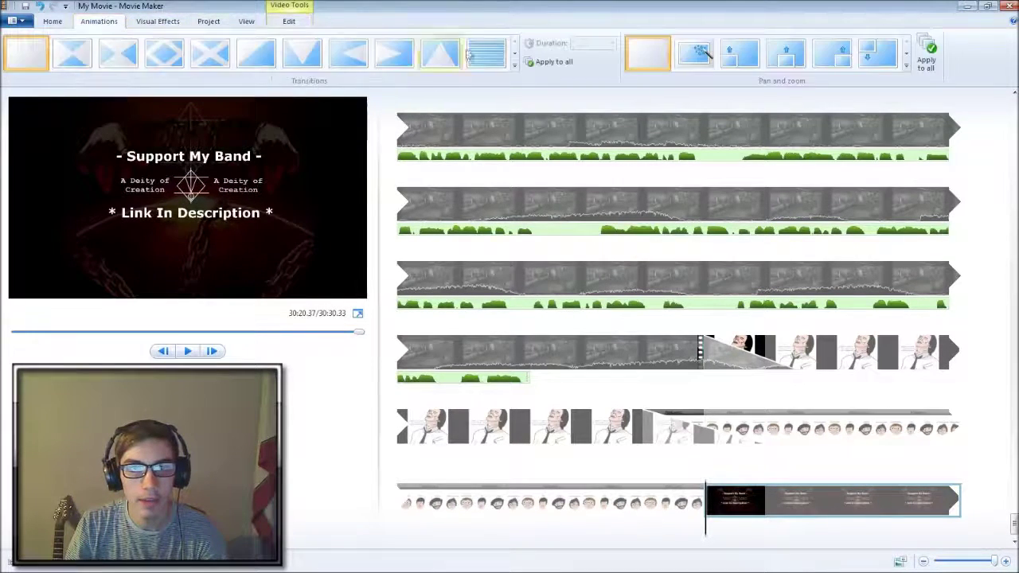
pyautogui.click(165, 54)
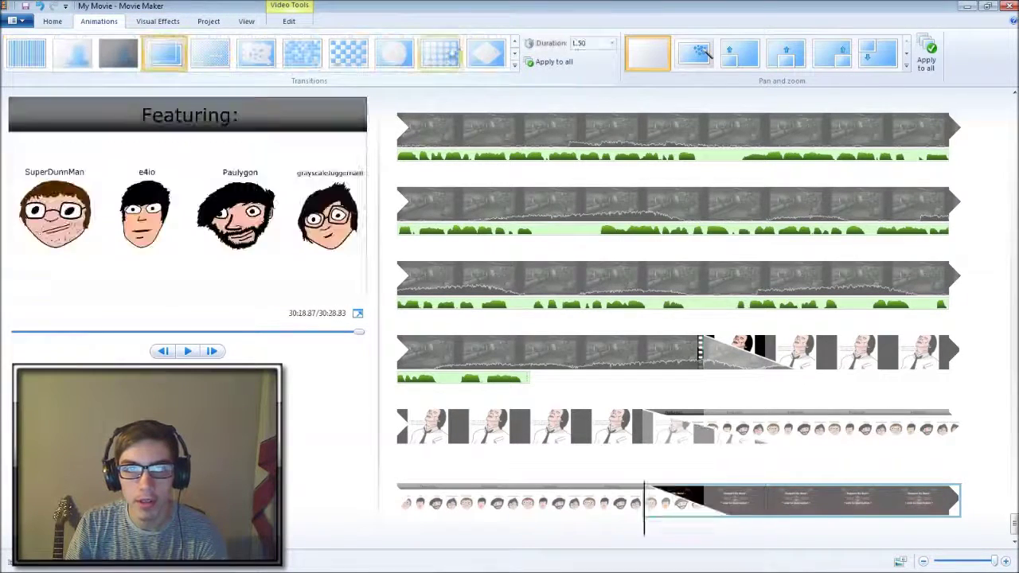
pyautogui.click(611, 43)
pyautogui.click(593, 107)
pyautogui.scroll(-1, 610, 451)
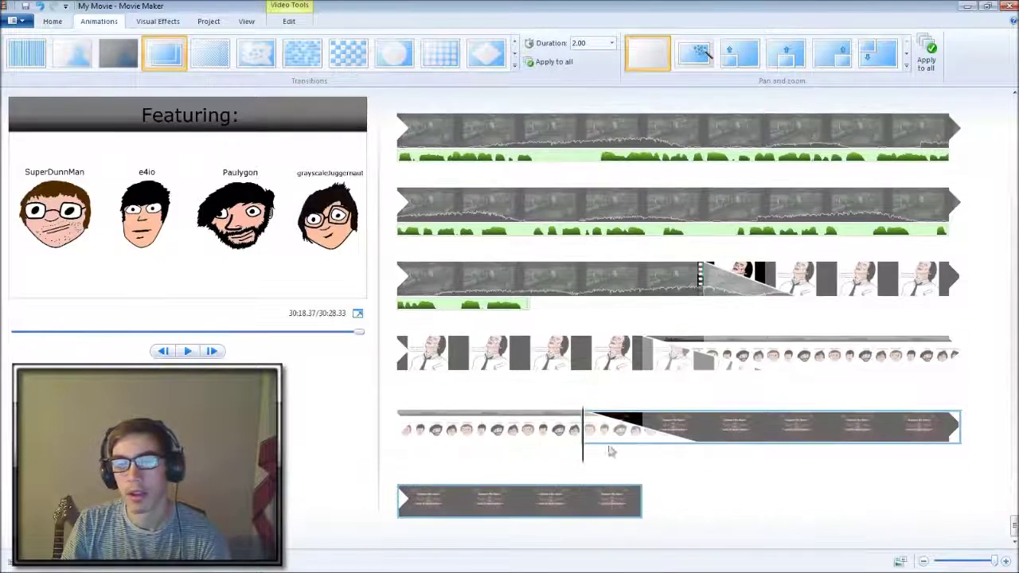
# Preview the band outro image, browse visual effects, and move playback to the late gameplay moment
pyautogui.click(706, 430)
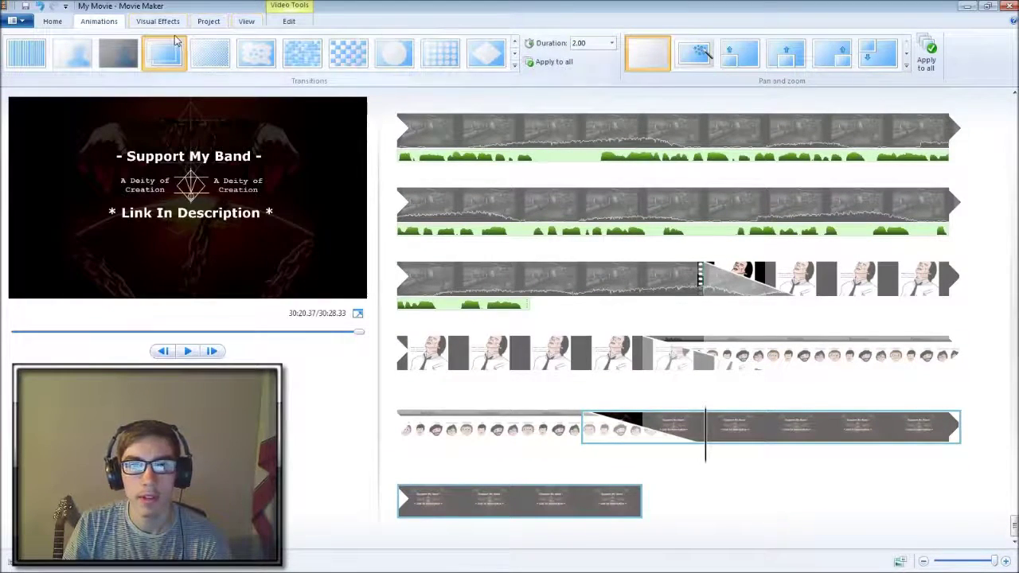
pyautogui.click(160, 22)
pyautogui.click(515, 54)
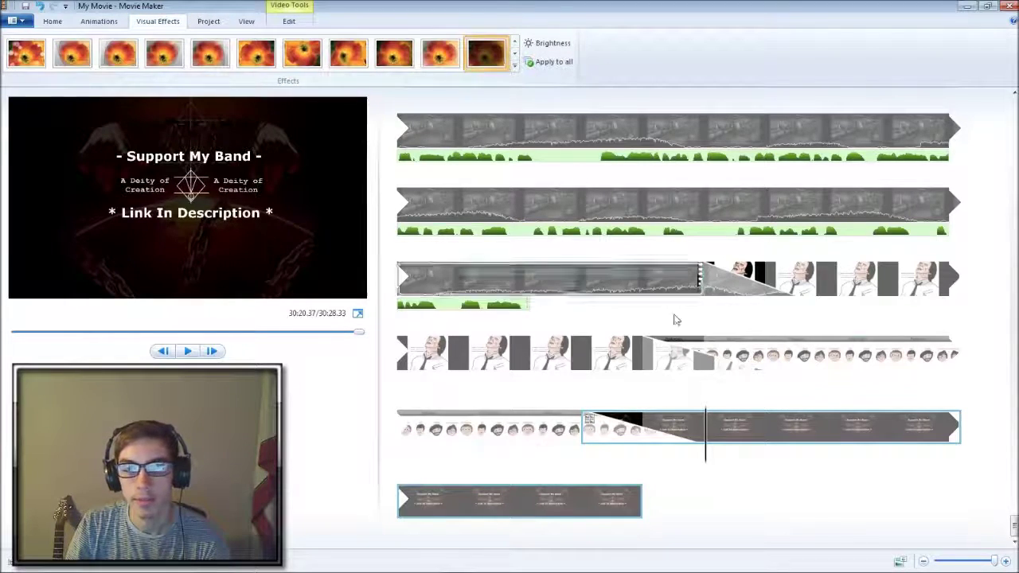
pyautogui.click(647, 279)
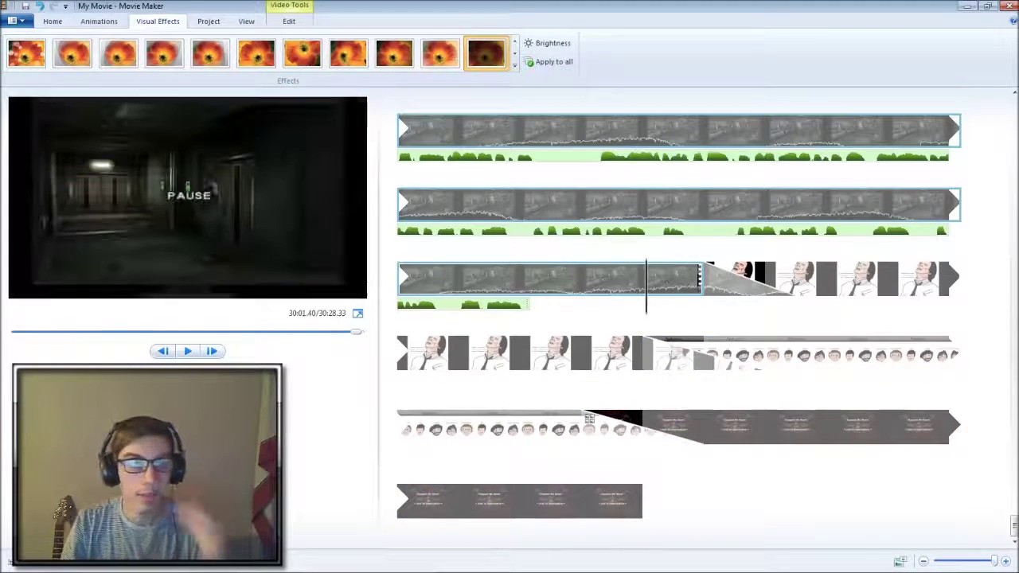
pyautogui.moveTo(120, 569)
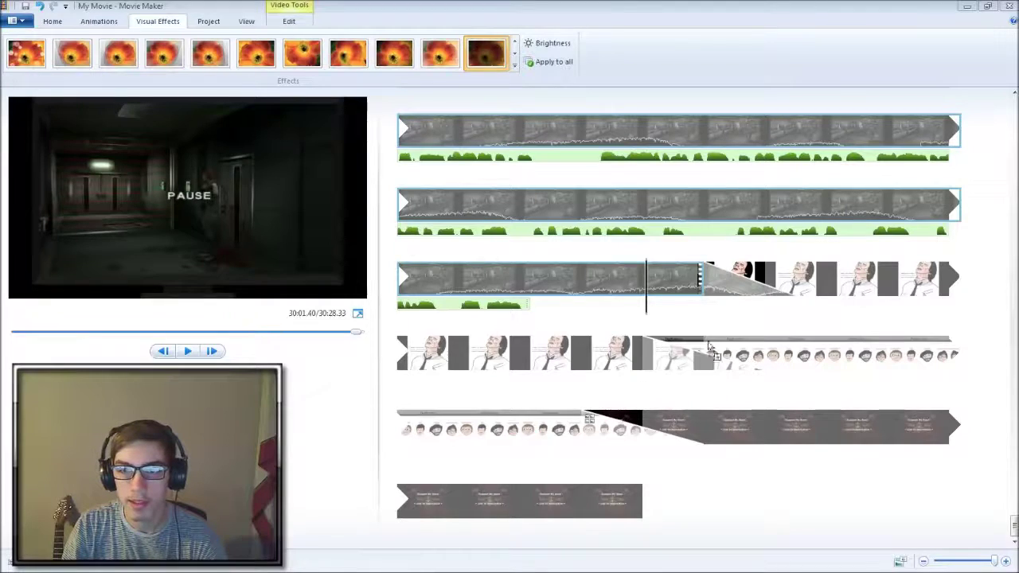
# Add a music track at the current position, set its start point, and play it back
pyautogui.click(538, 288)
pyautogui.click(538, 288)
pyautogui.press('space')
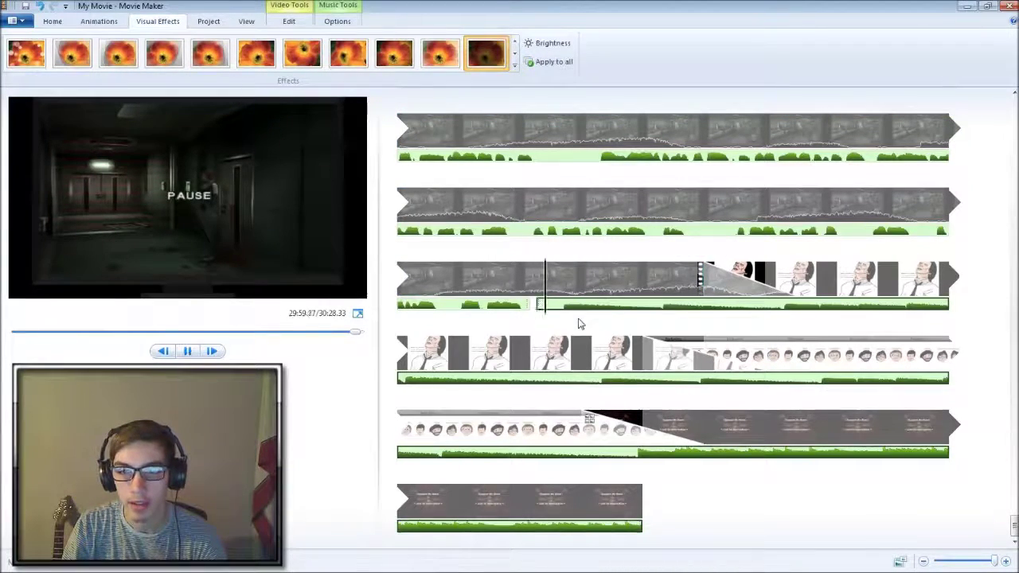
pyautogui.click(404, 527)
pyautogui.rightClick(399, 532)
pyautogui.click(435, 467)
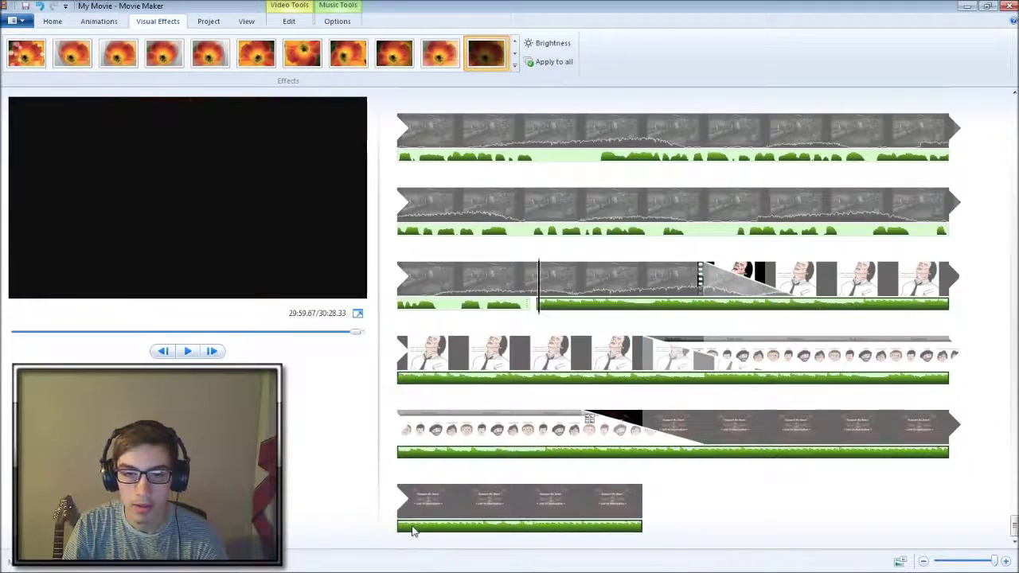
pyautogui.press('space')
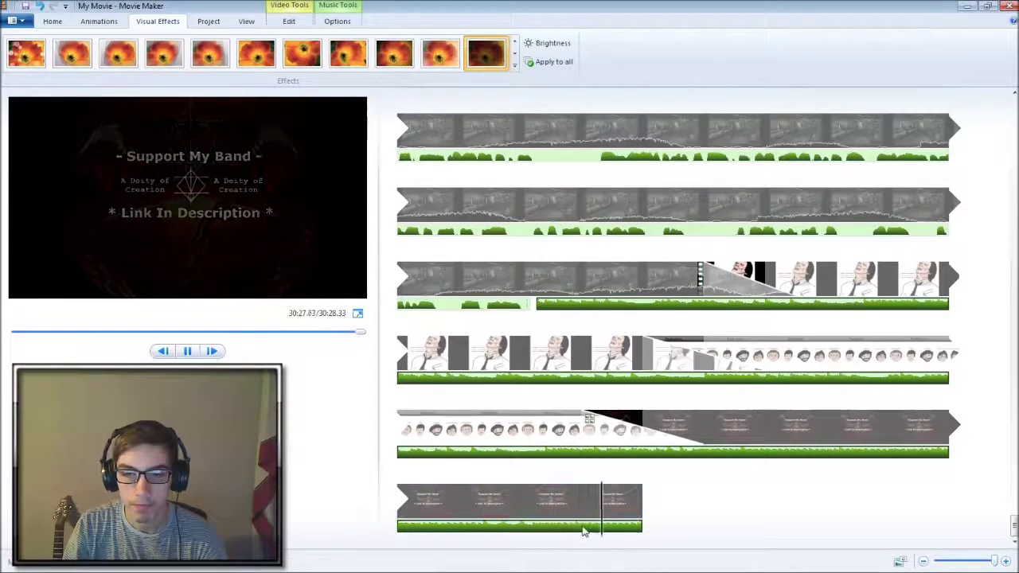
pyautogui.press('space')
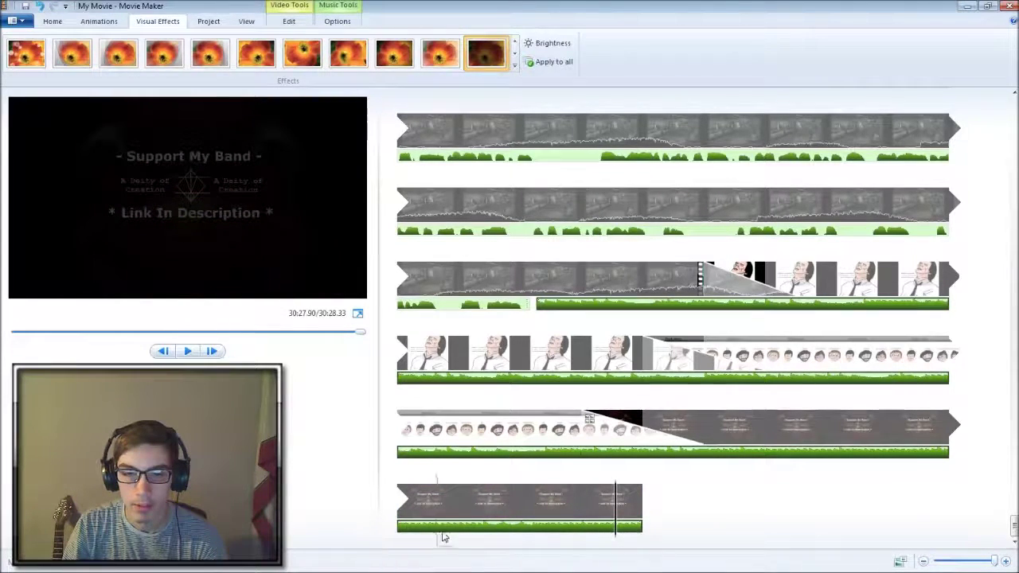
# Set the music's end point at the last outro image and play the ending to check it
pyautogui.click(548, 310)
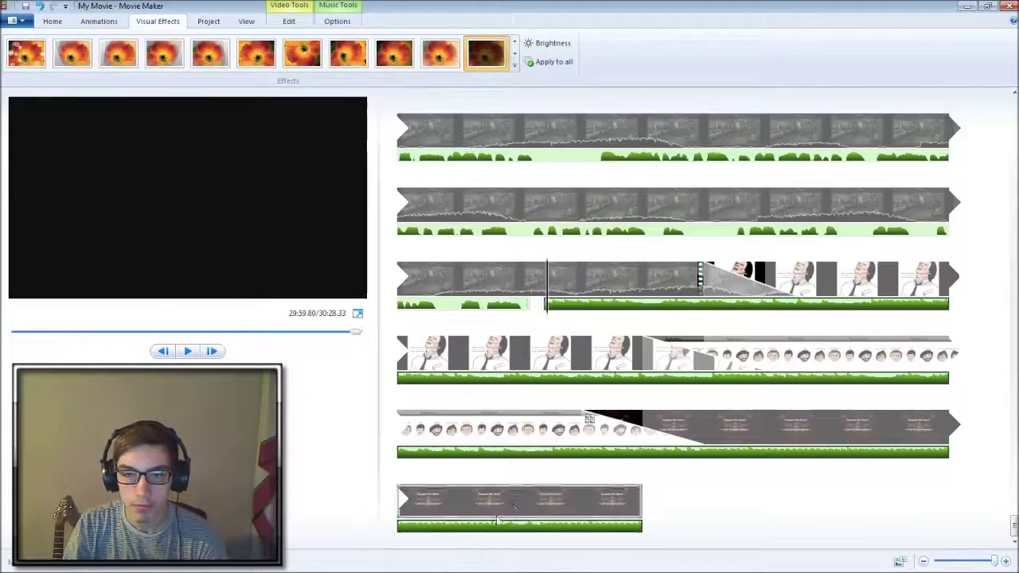
pyautogui.click(400, 538)
pyautogui.rightClick(400, 542)
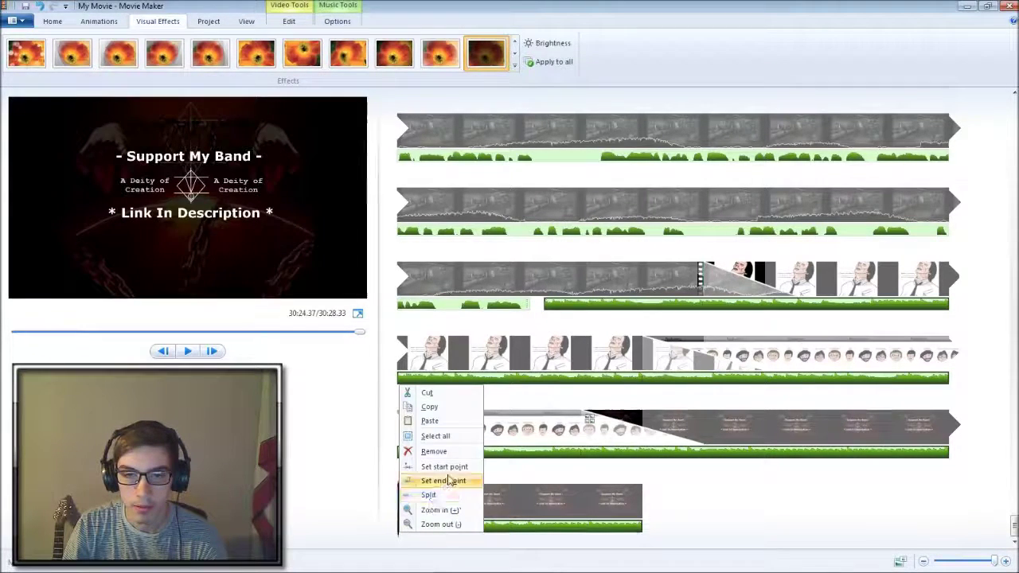
pyautogui.click(450, 481)
pyautogui.press('space')
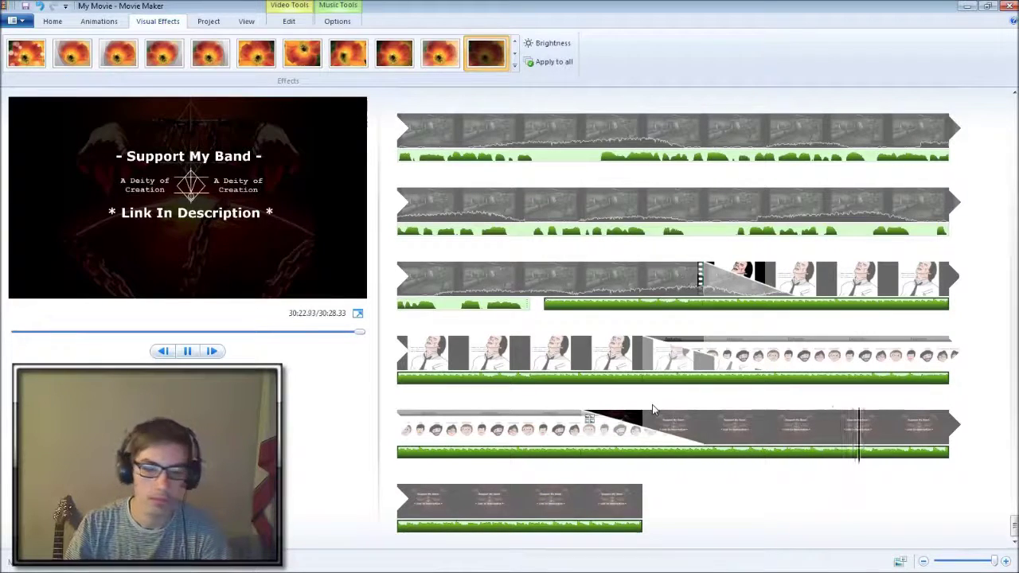
pyautogui.press('space')
# Set another trim point on the music at the Featuring image, then return to the music start
pyautogui.click(399, 374)
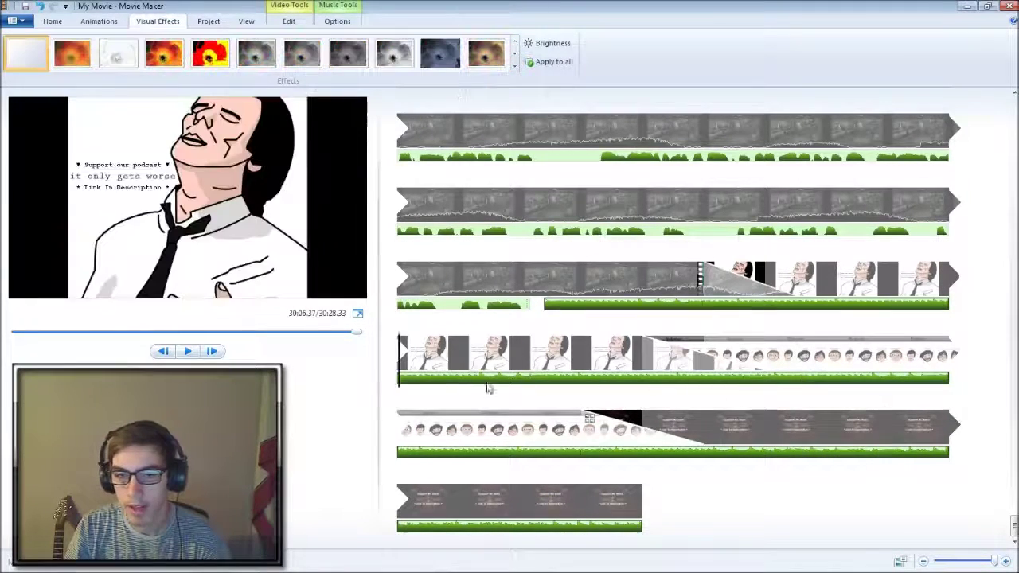
pyautogui.moveTo(834, 382)
pyautogui.mouseDown()
pyautogui.moveTo(853, 387)
pyautogui.moveTo(836, 380)
pyautogui.mouseUp()
pyautogui.rightClick(838, 378)
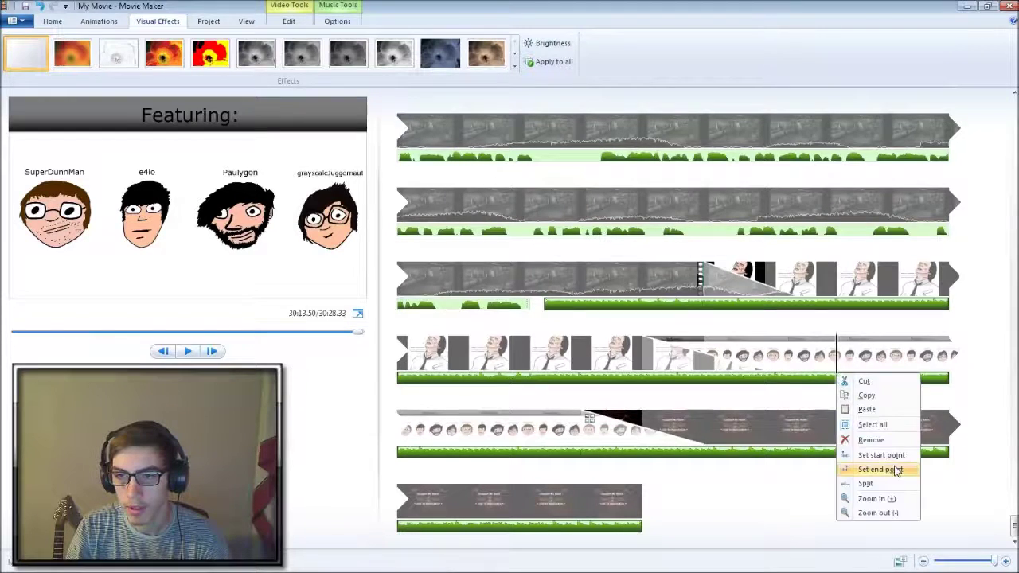
pyautogui.click(899, 455)
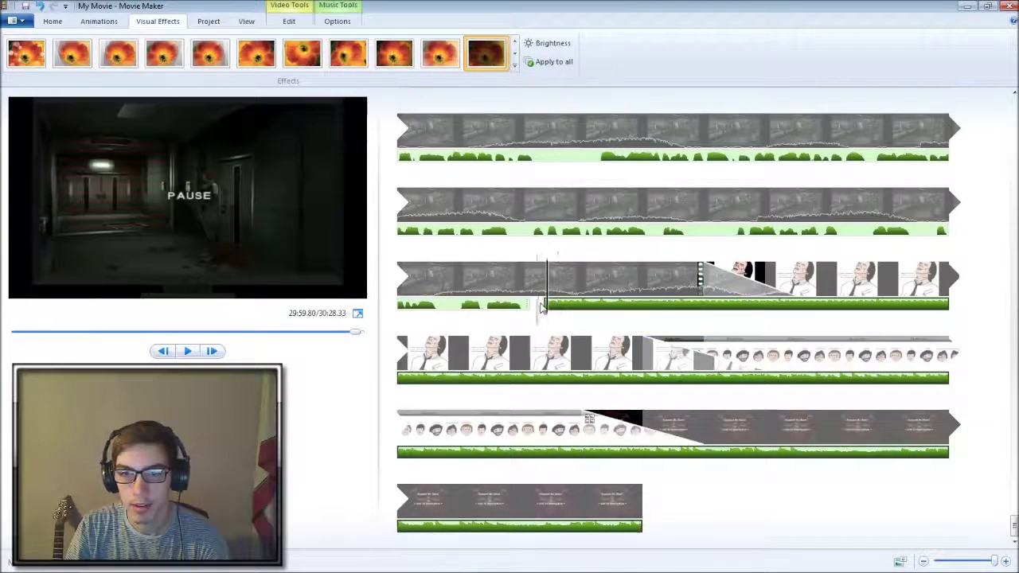
pyautogui.click(535, 306)
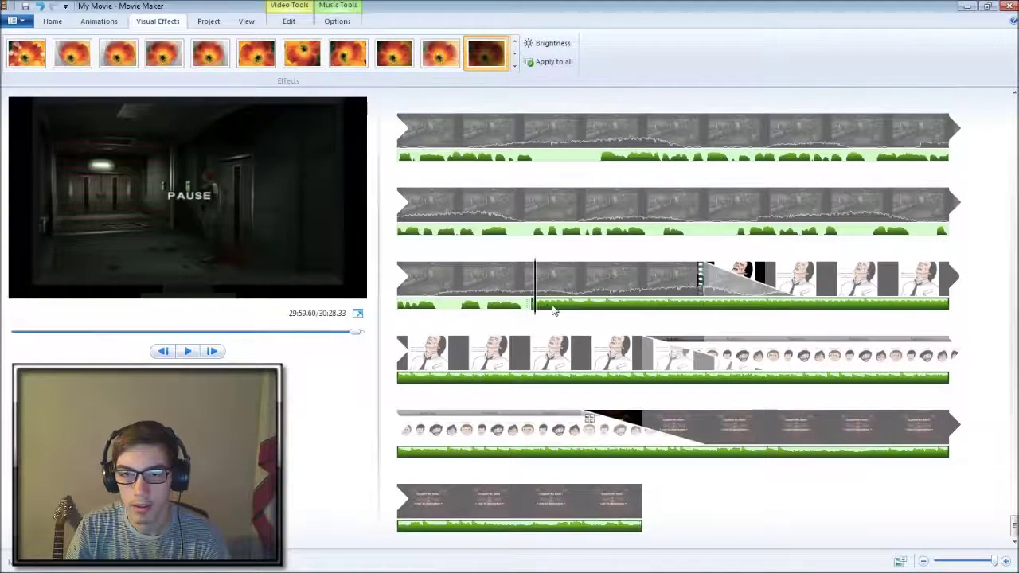
pyautogui.click(290, 21)
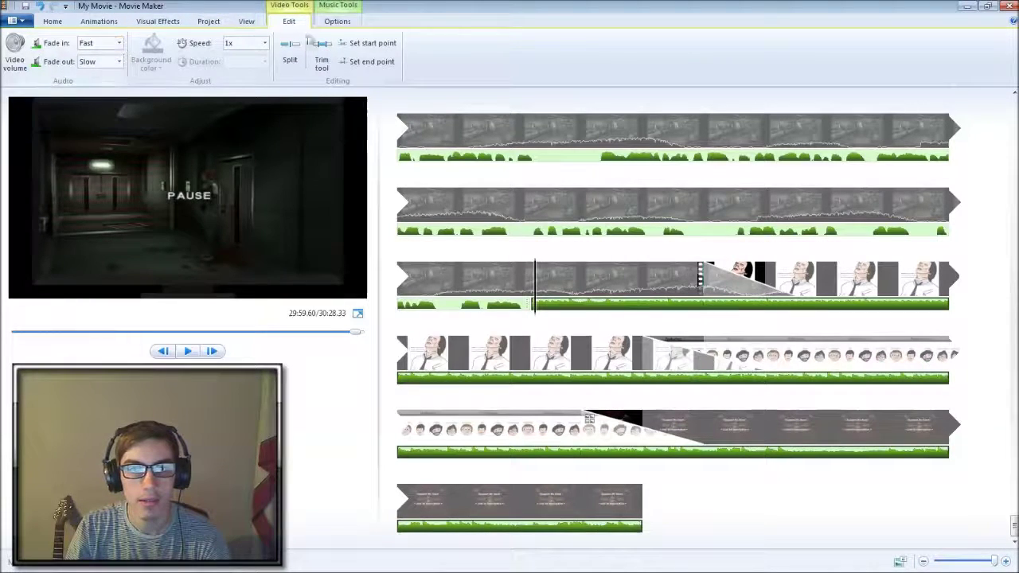
# Give the music a Slow fade-in and Medium fade-out, then play the movie in full-screen preview
pyautogui.click(337, 21)
pyautogui.click(118, 43)
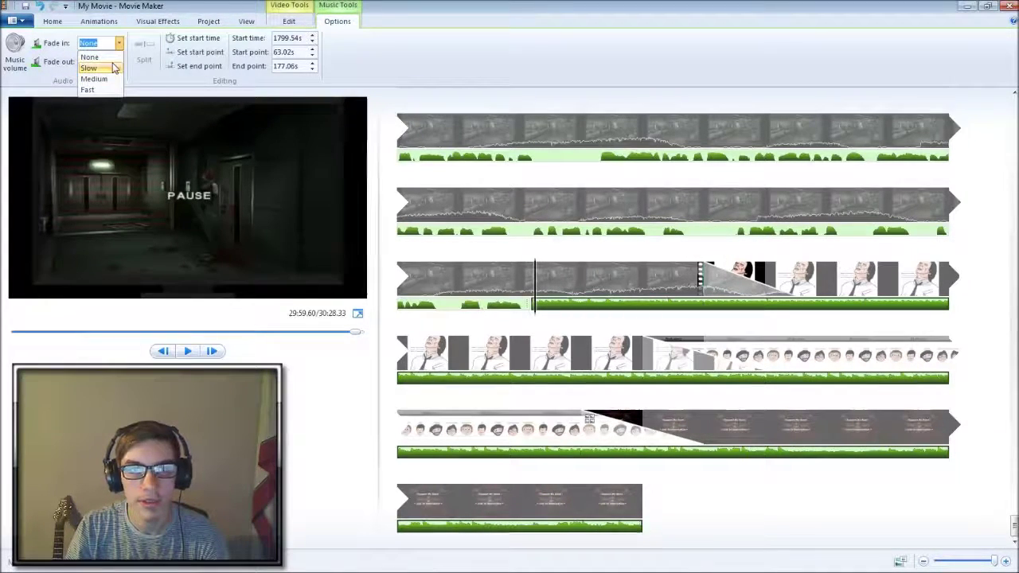
pyautogui.click(100, 68)
pyautogui.click(118, 62)
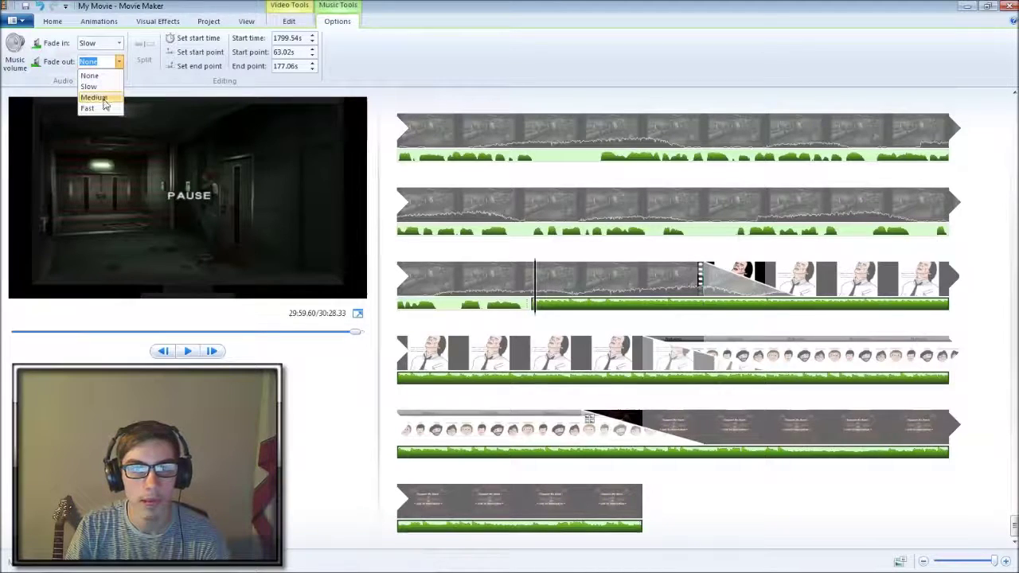
pyautogui.click(99, 97)
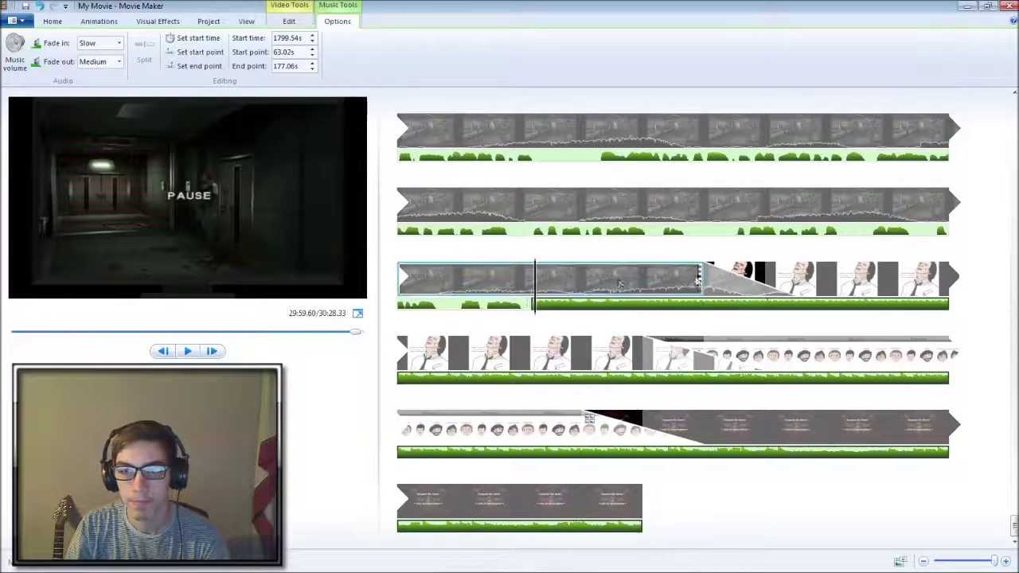
pyautogui.click(769, 209)
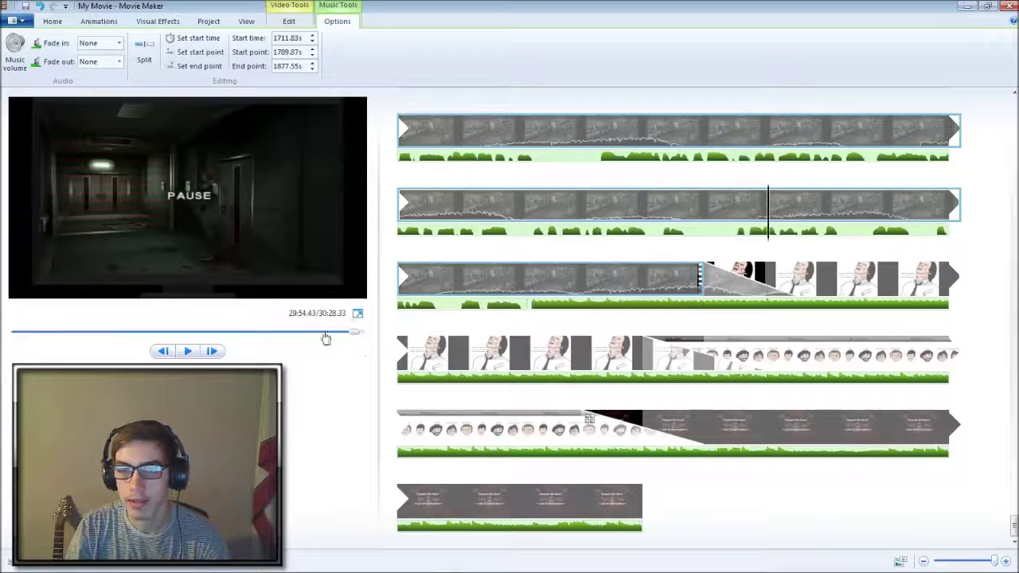
pyautogui.click(358, 314)
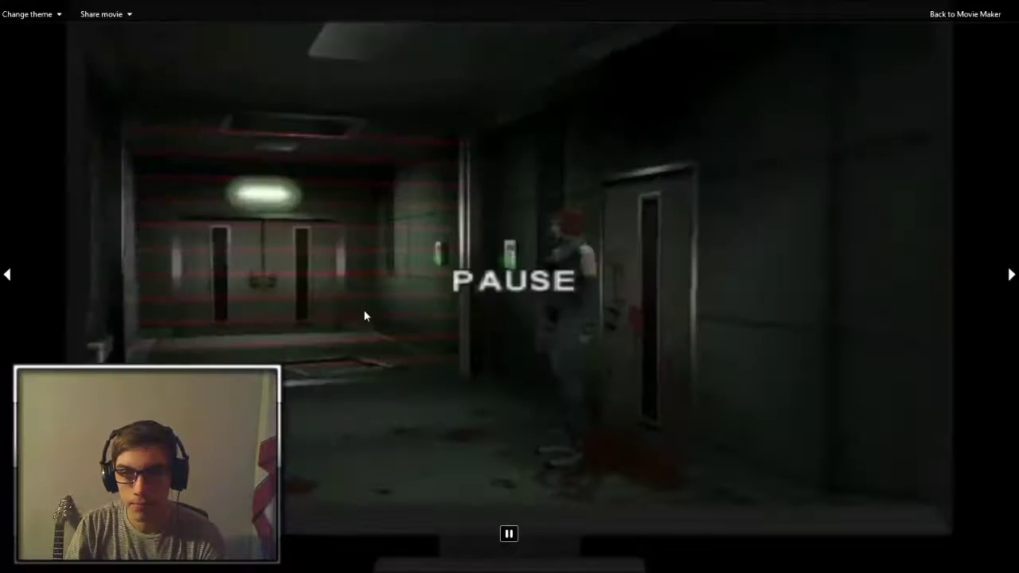
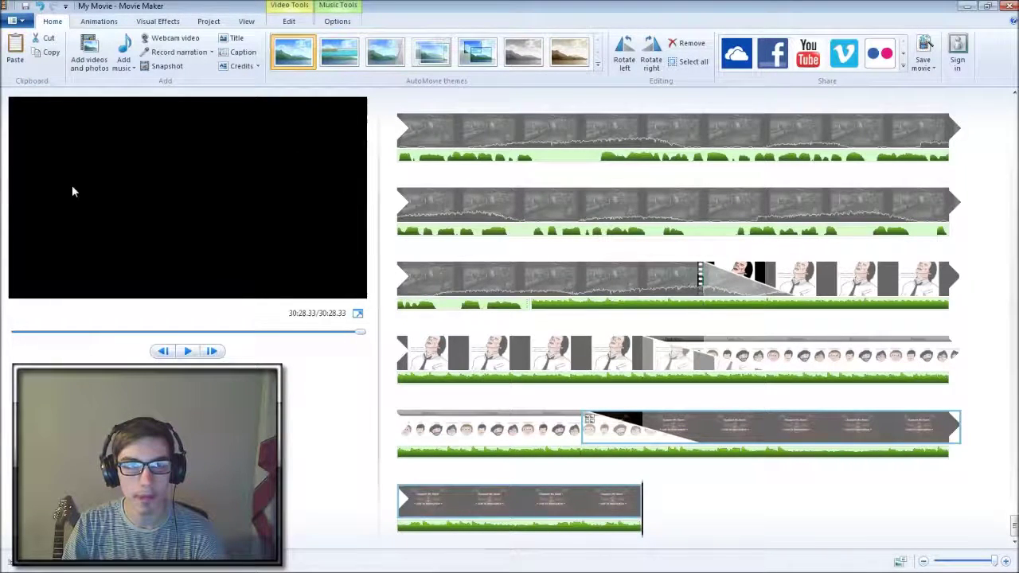
# Export the movie as 'Dino-Crisis-1' and keep the export running instead of cancelling it
pyautogui.click(226, 102)
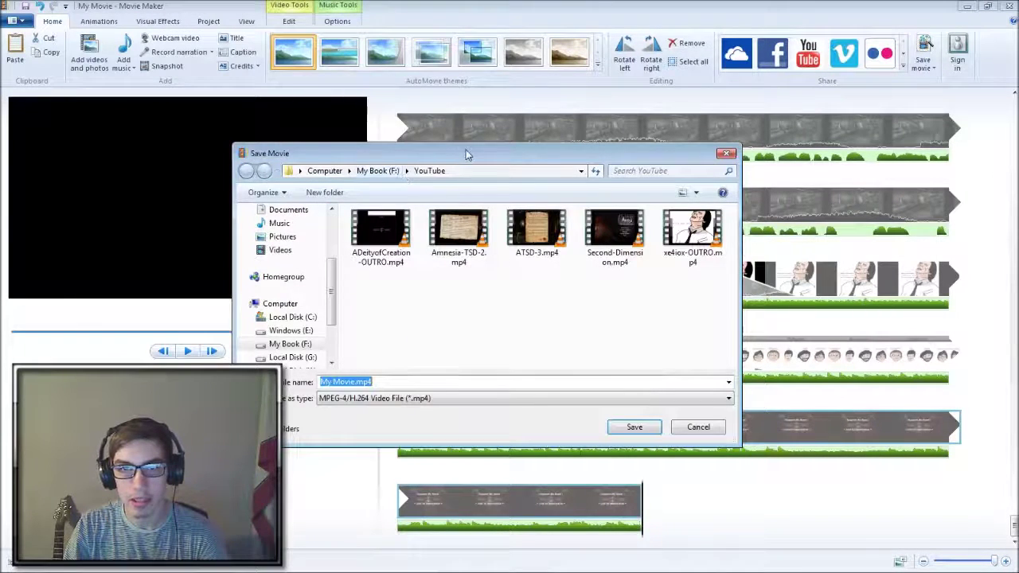
pyautogui.write('D')
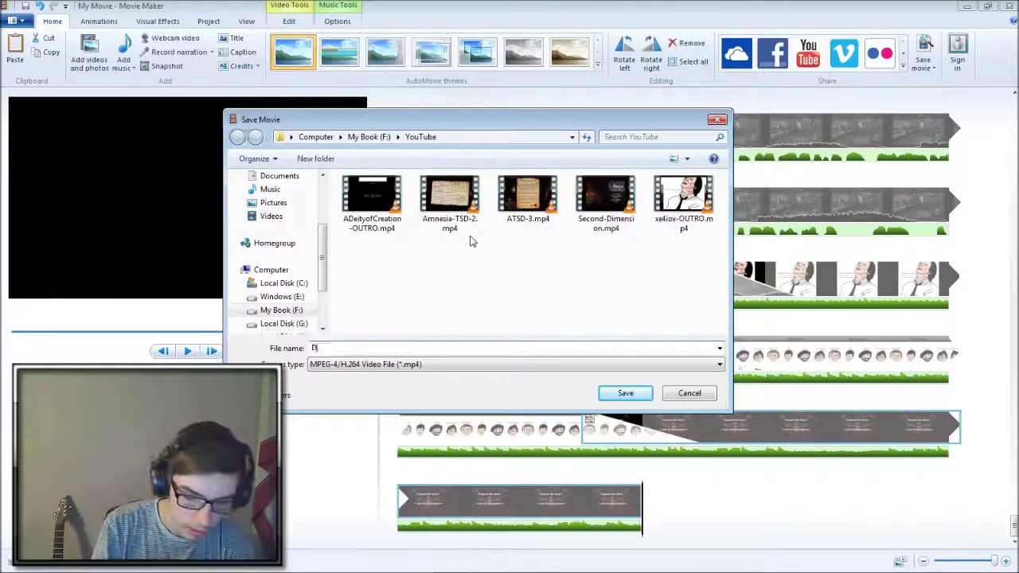
pyautogui.write('ino-Crisis')
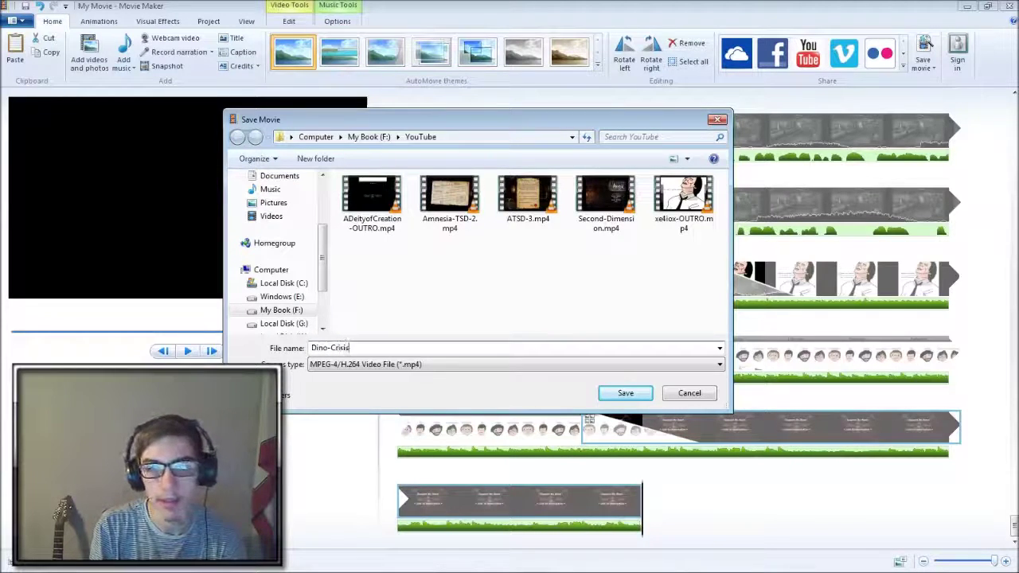
pyautogui.write('-1')
pyautogui.press('Return')
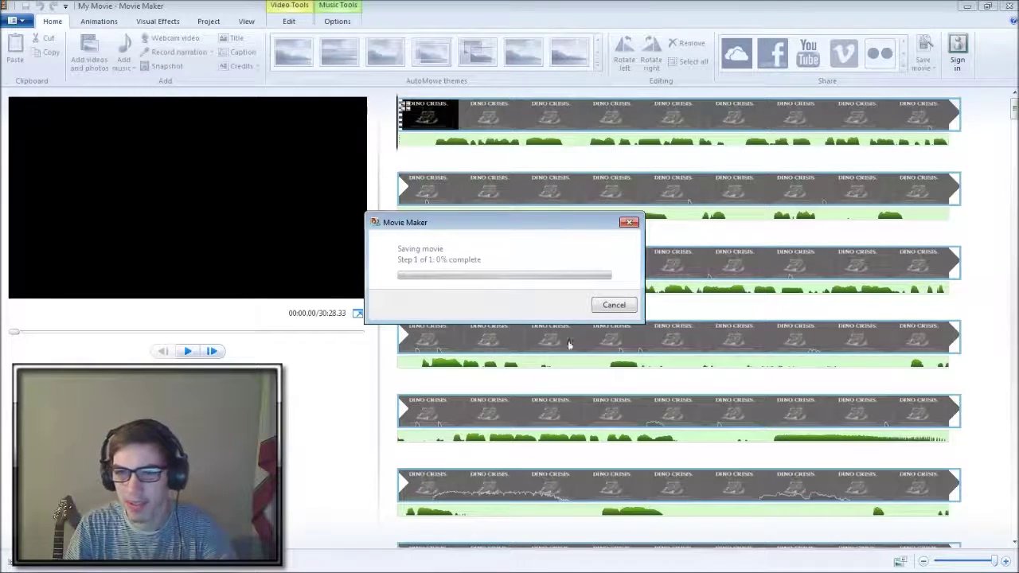
pyautogui.click(610, 307)
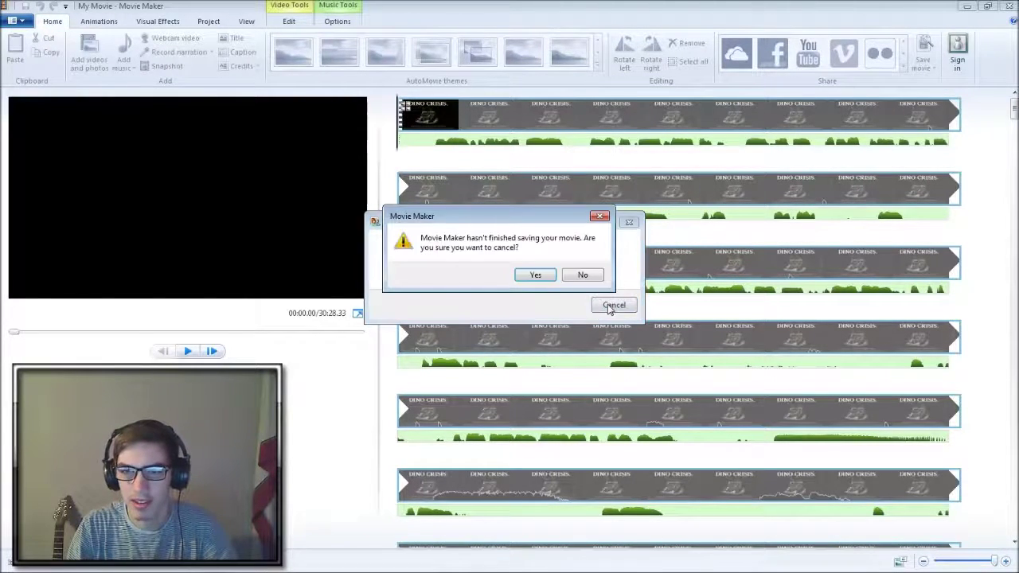
pyautogui.click(542, 277)
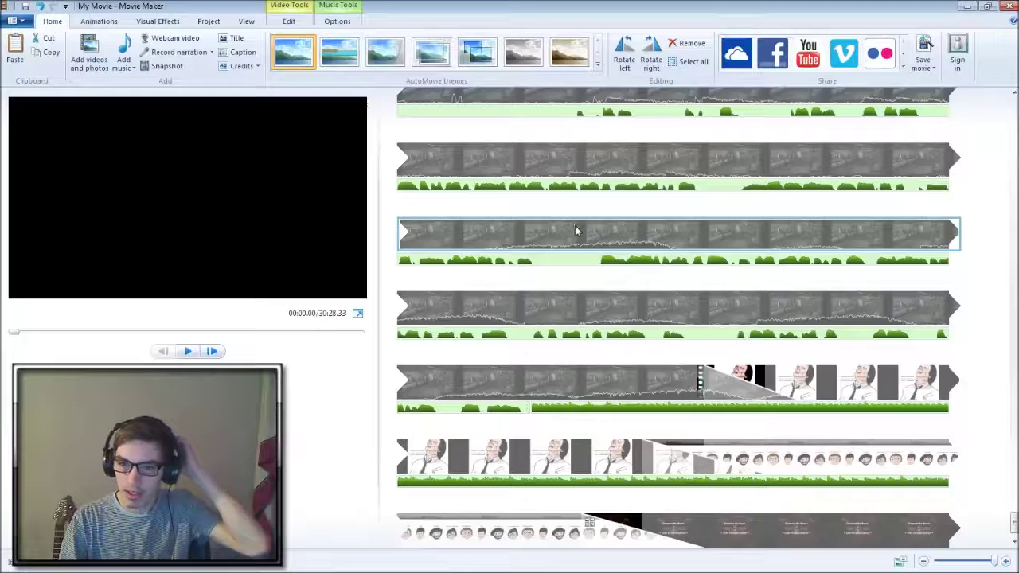
# Jump to the movie's last clip, then minimize the movie editor
pyautogui.scroll(-3, 579, 230)
pyautogui.click(632, 487)
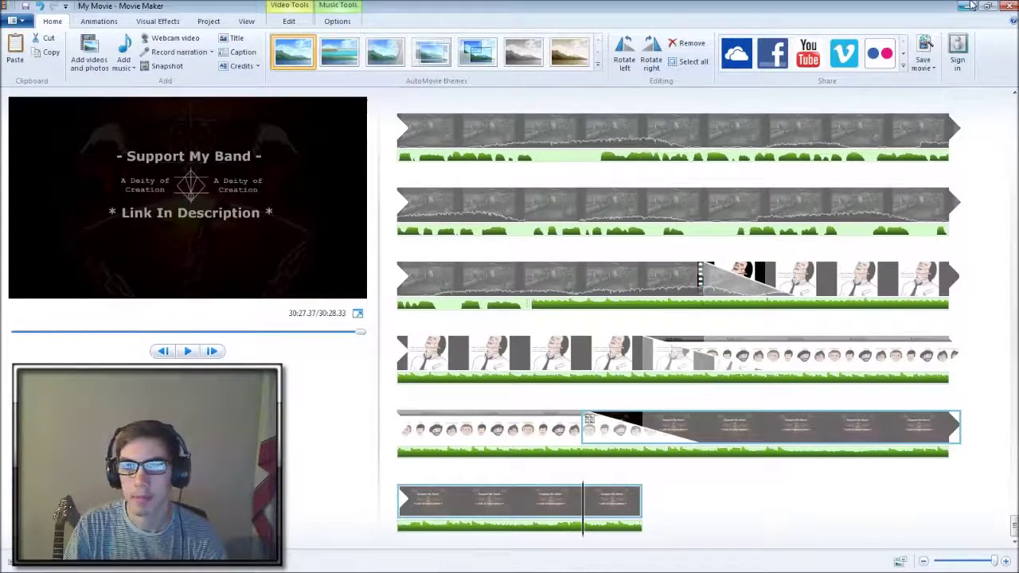
pyautogui.click(971, 6)
# Close the YouTube folder window and show Google image results for 'Dino Crisis' in full screen
pyautogui.moveTo(494, 29)
pyautogui.mouseDown()
pyautogui.moveTo(502, 56)
pyautogui.moveTo(552, 82)
pyautogui.mouseUp()
pyautogui.click(738, 79)
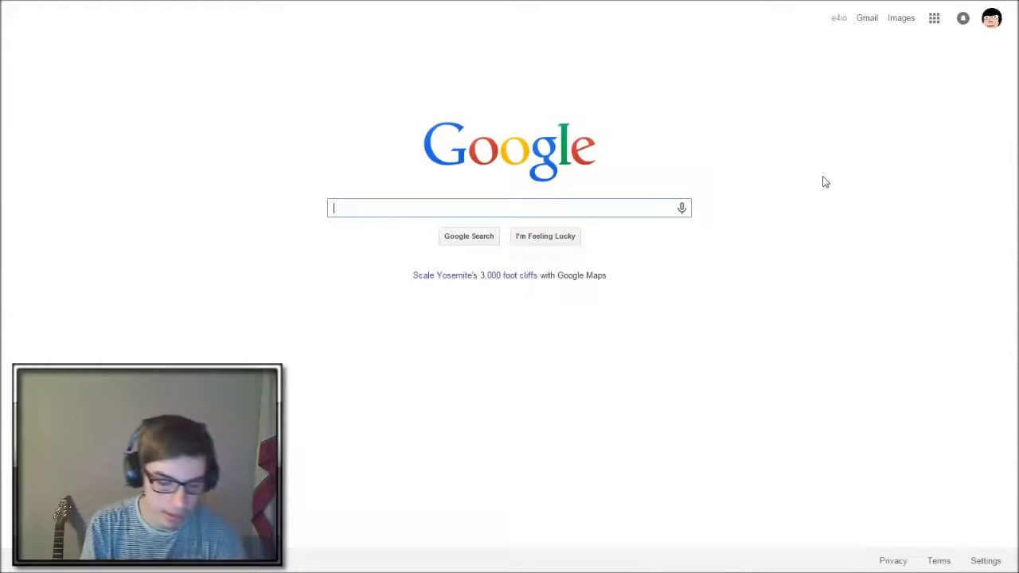
pyautogui.write('Dino Cirsi')
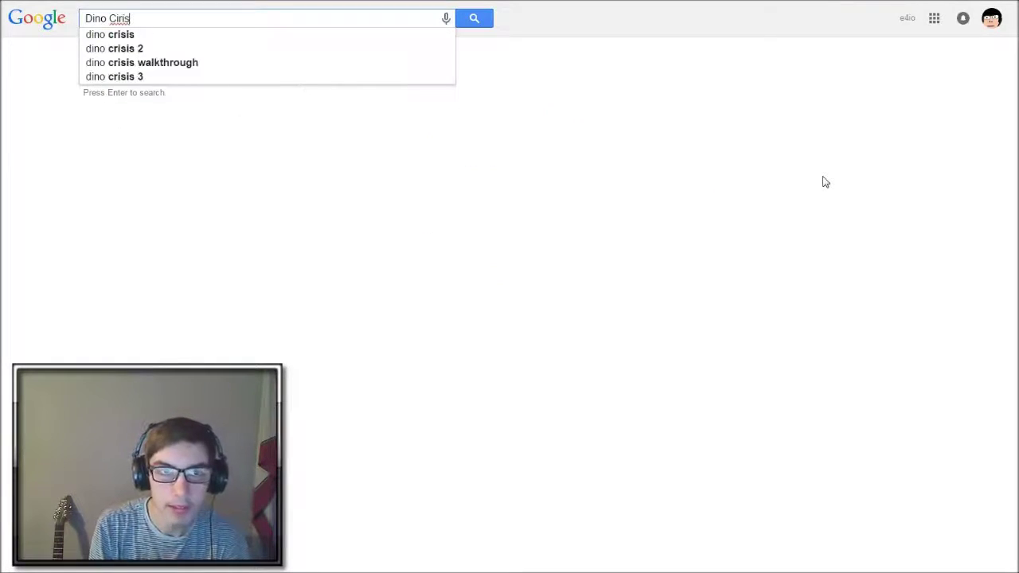
pyautogui.press('BackSpace')
pyautogui.press('BackSpace')
pyautogui.press('BackSpace')
pyautogui.write('risis')
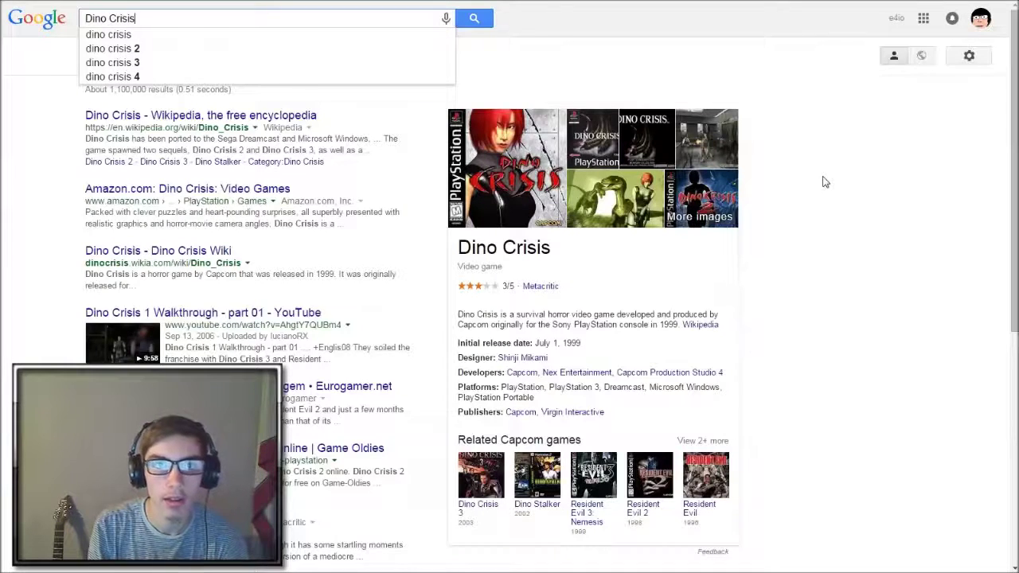
pyautogui.press('Return')
pyautogui.press('F11')
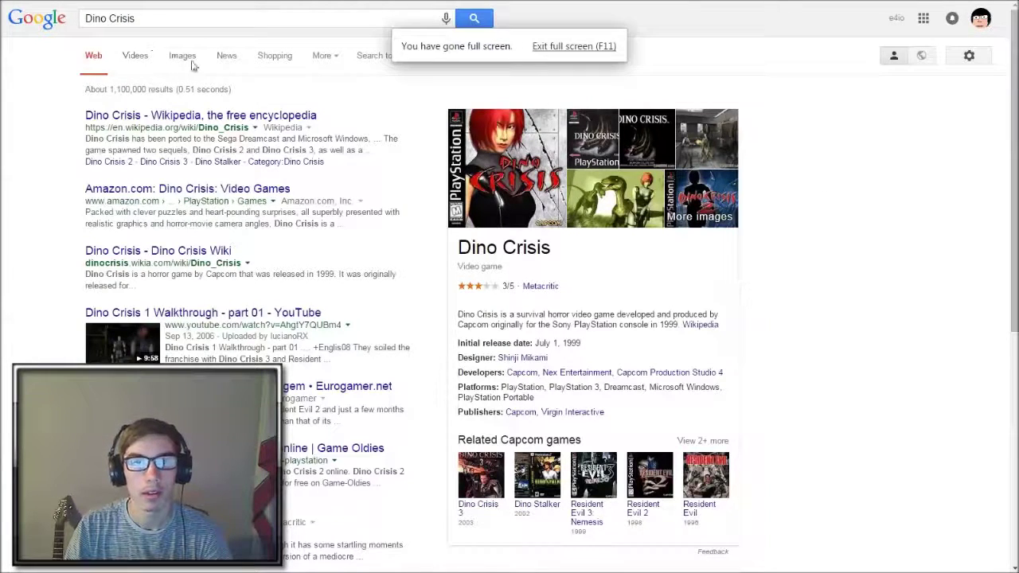
pyautogui.click(182, 56)
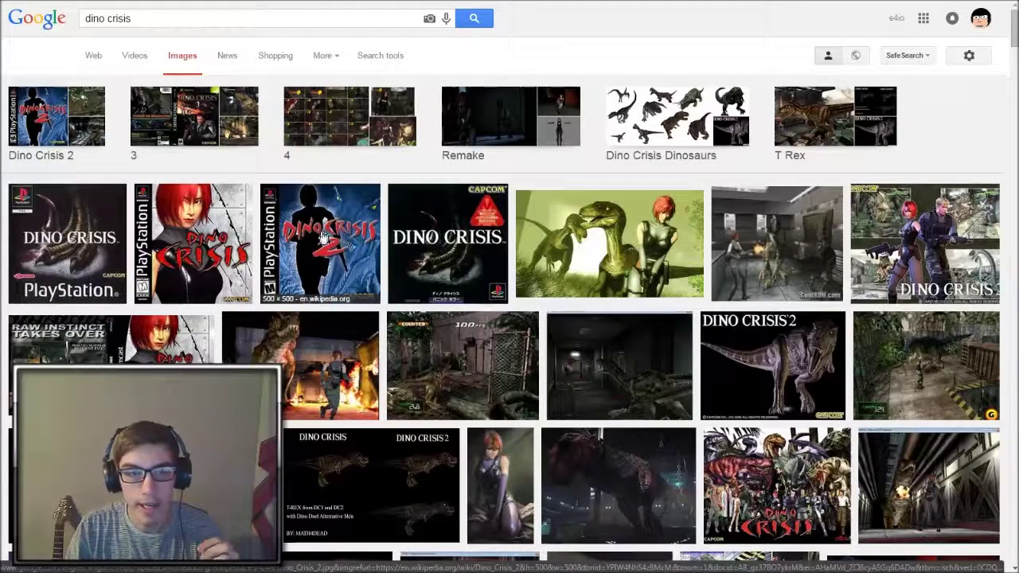
# Extend the image search to 'dino crisis wallpaper'
pyautogui.click(227, 23)
pyautogui.write('wallappew')
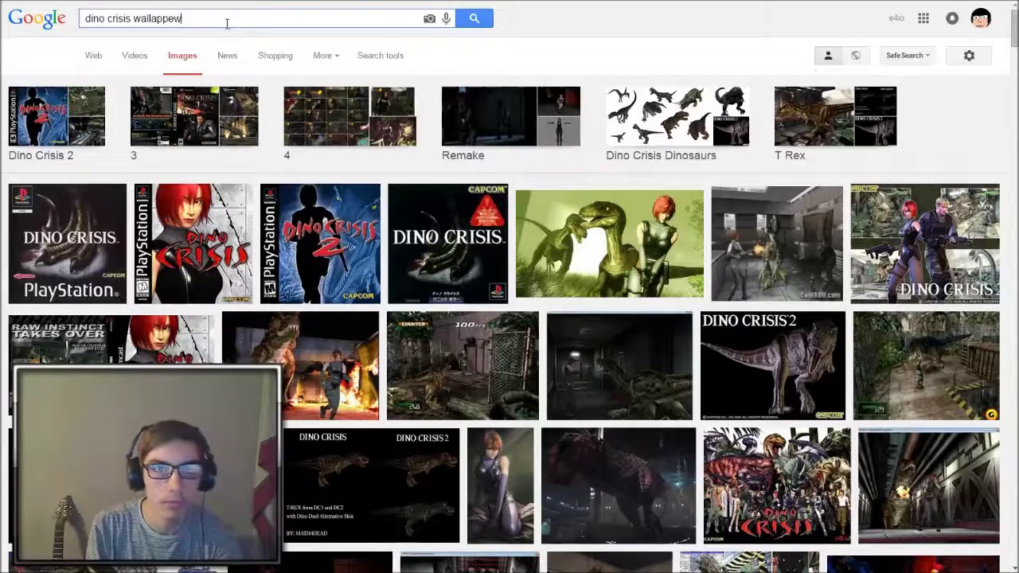
pyautogui.press('BackSpace')
pyautogui.press('BackSpace')
pyautogui.press('BackSpace')
pyautogui.press('BackSpace')
pyautogui.press('BackSpace')
pyautogui.write('paper')
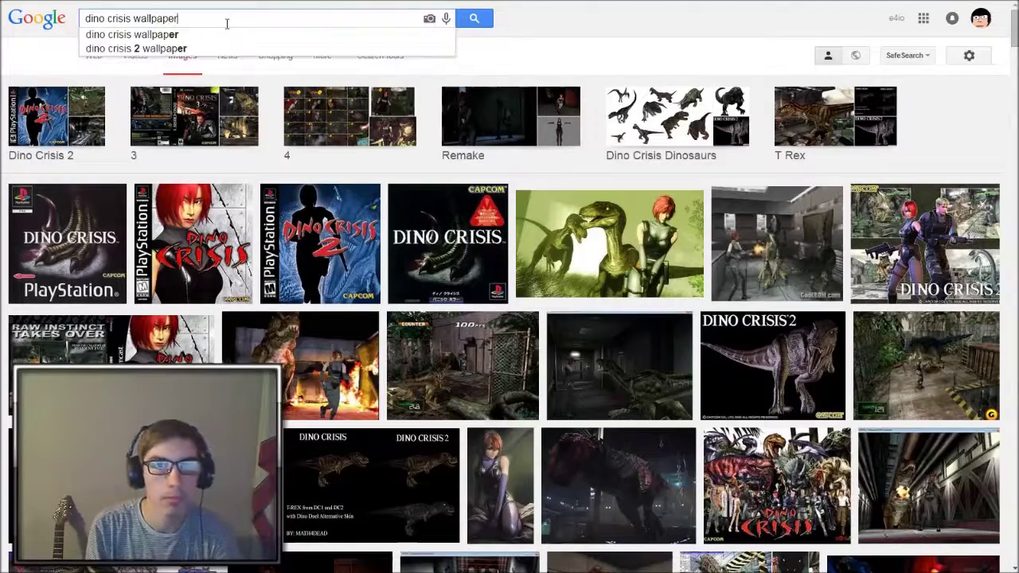
pyautogui.press('Return')
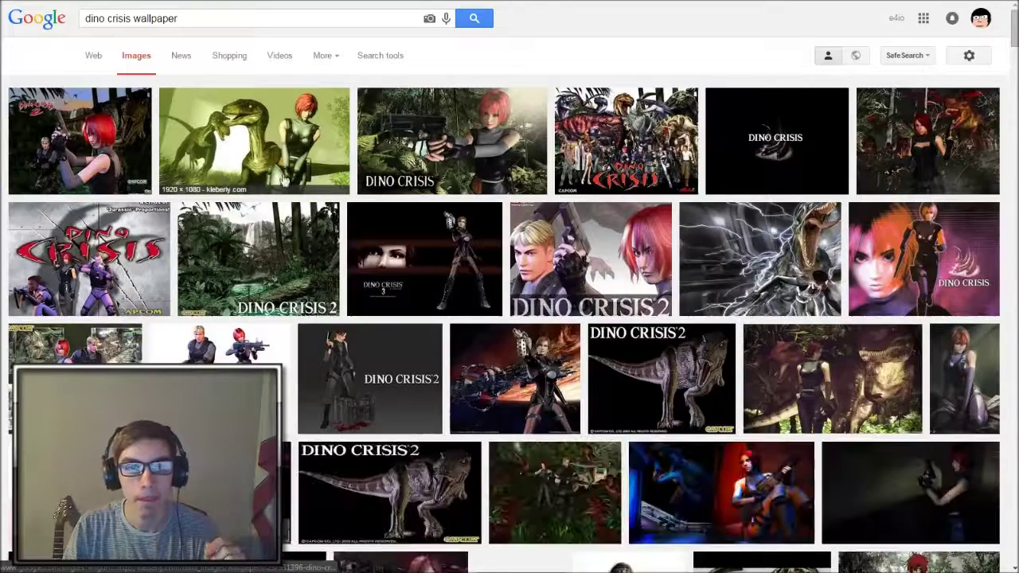
# Preview the black DINO CRISIS title image, the claw image, and the raptor-and-Regina images
pyautogui.click(757, 166)
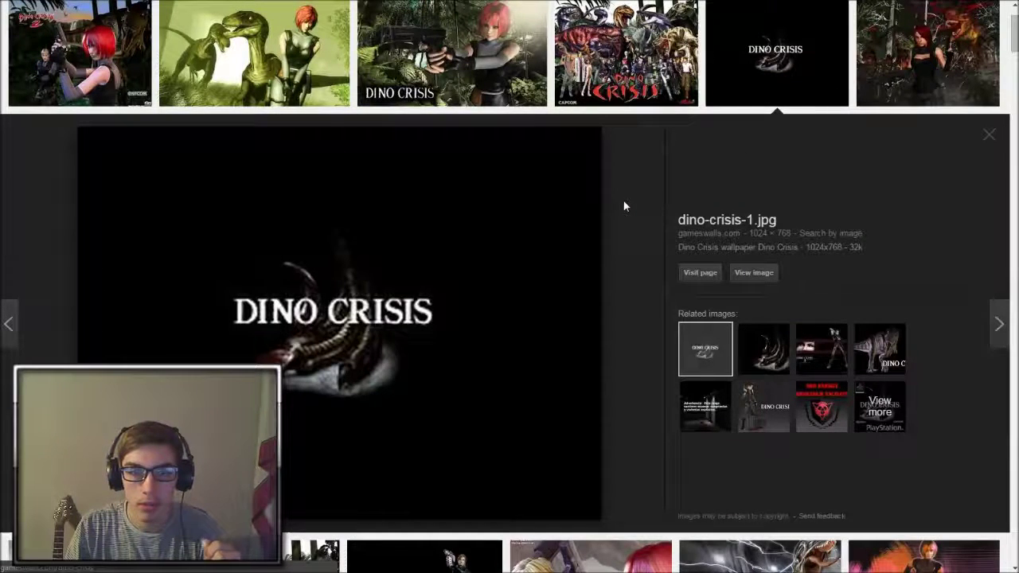
pyautogui.click(763, 348)
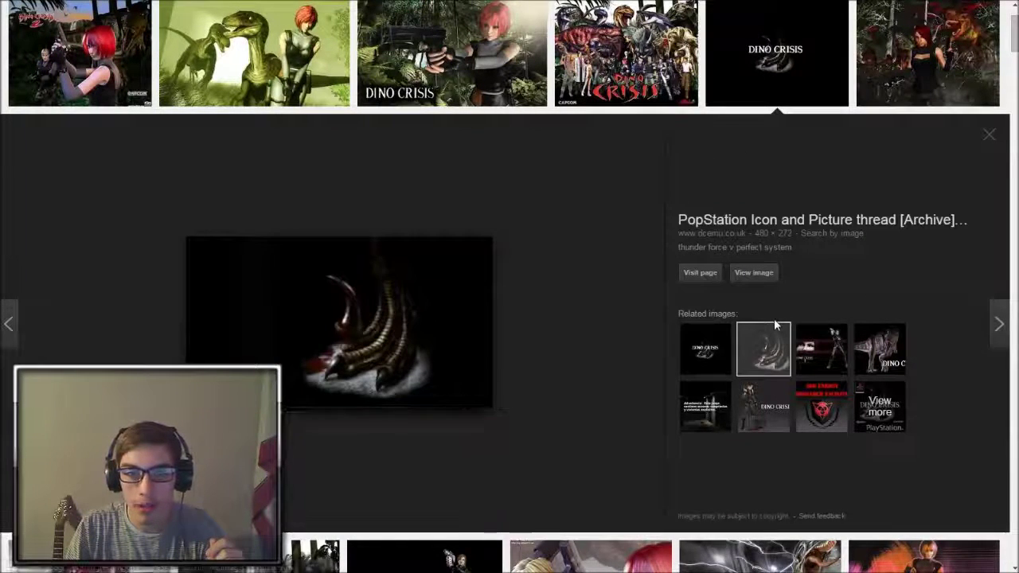
pyautogui.scroll(1, 616, 295)
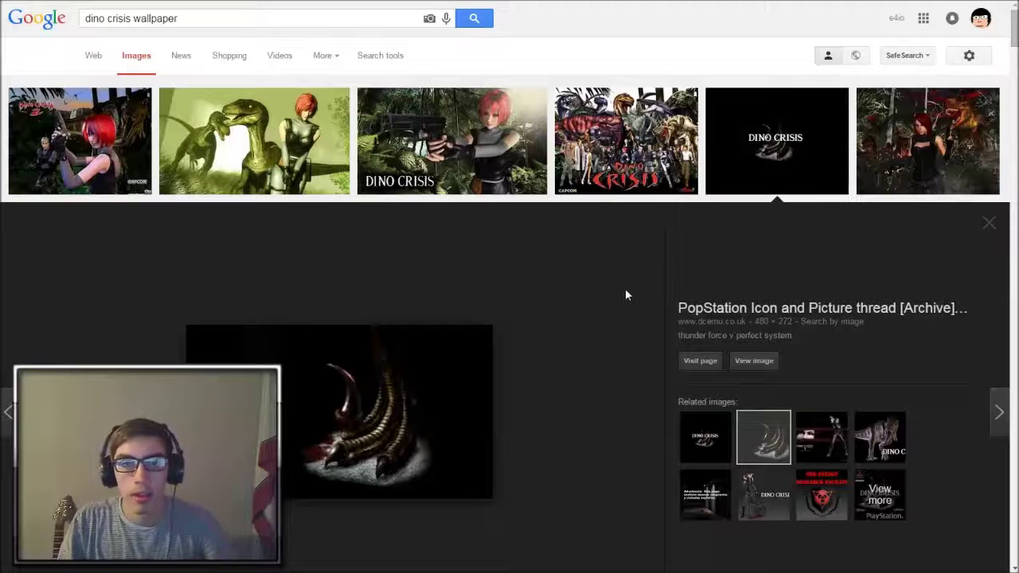
pyautogui.click(301, 136)
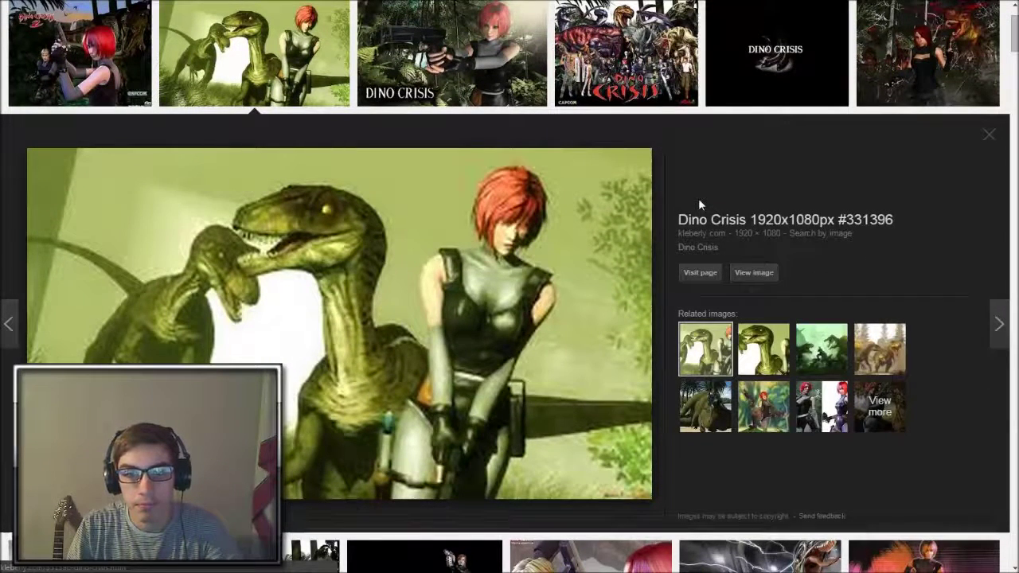
pyautogui.click(757, 328)
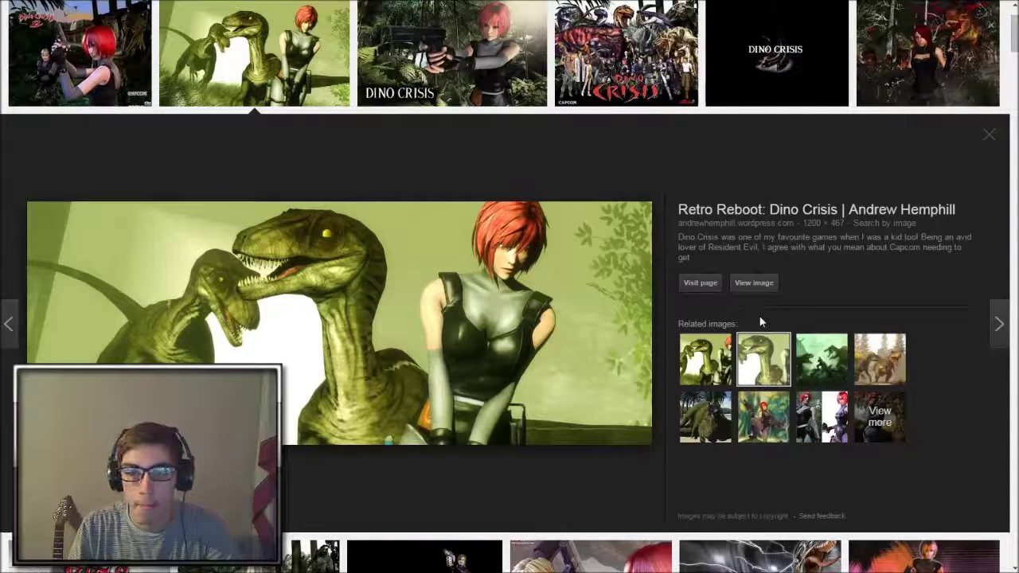
pyautogui.scroll(1, 760, 316)
pyautogui.scroll(-2, 760, 316)
pyautogui.scroll(-4, 717, 278)
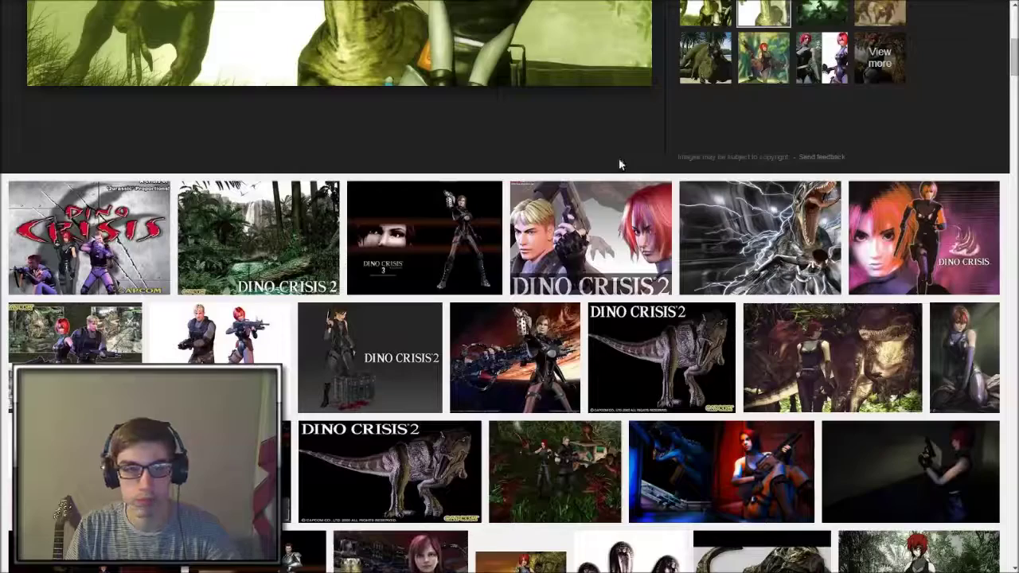
pyautogui.scroll(-2, 607, 167)
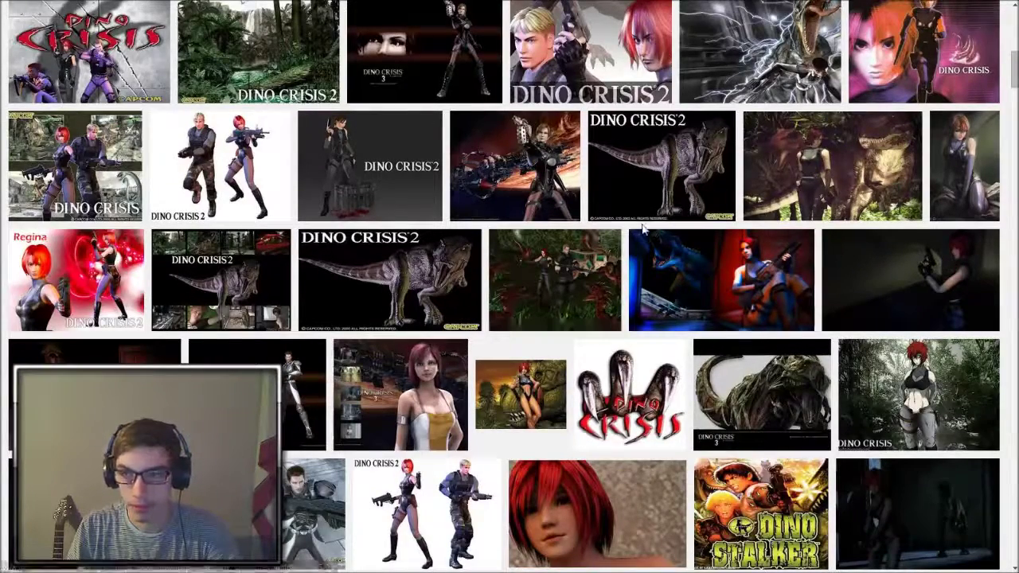
pyautogui.scroll(-3, 645, 236)
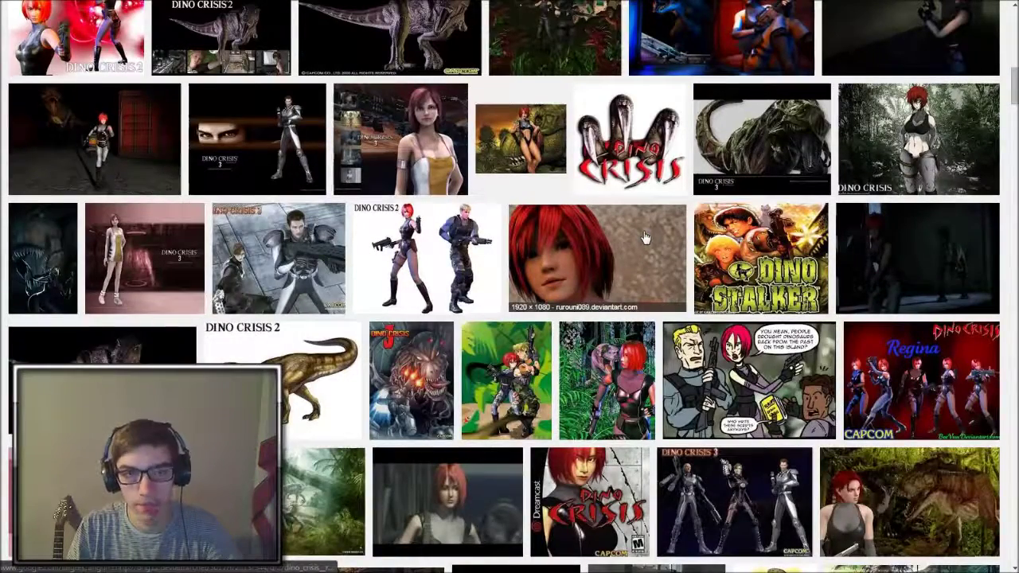
# Preview the dark Regina and T-rex image and scroll further through the results
pyautogui.click(104, 144)
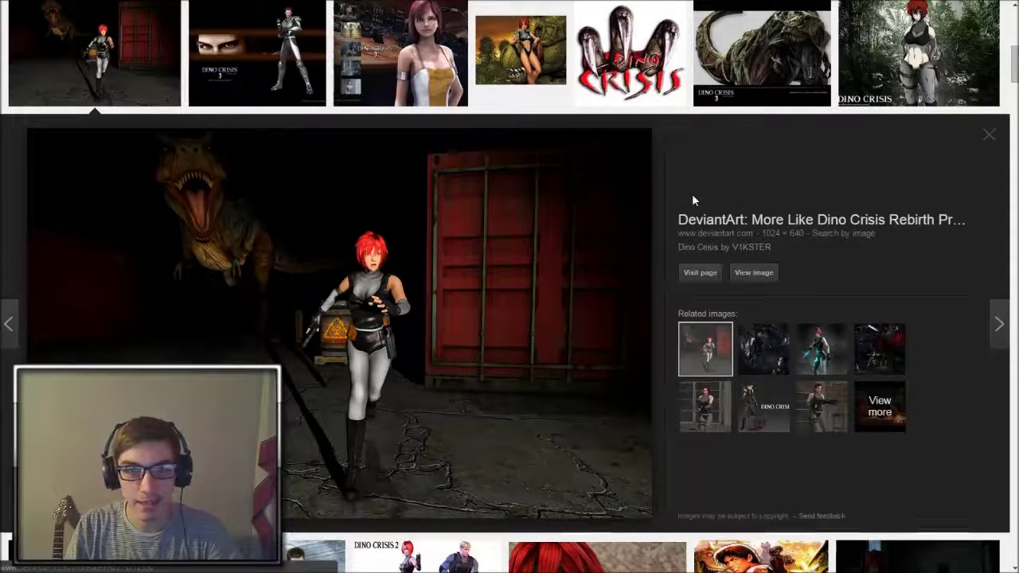
pyautogui.scroll(-5, 693, 200)
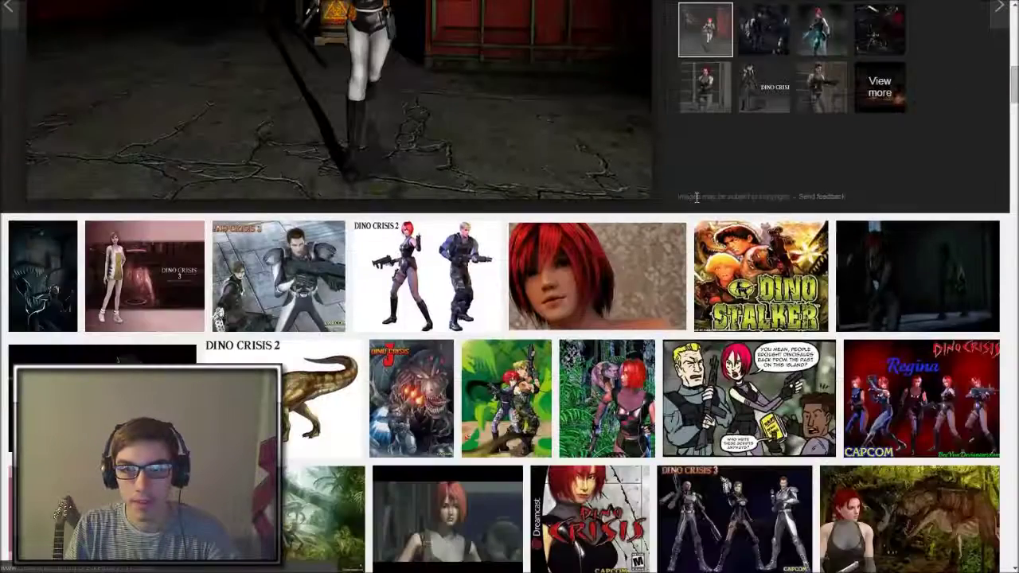
pyautogui.scroll(-3, 698, 205)
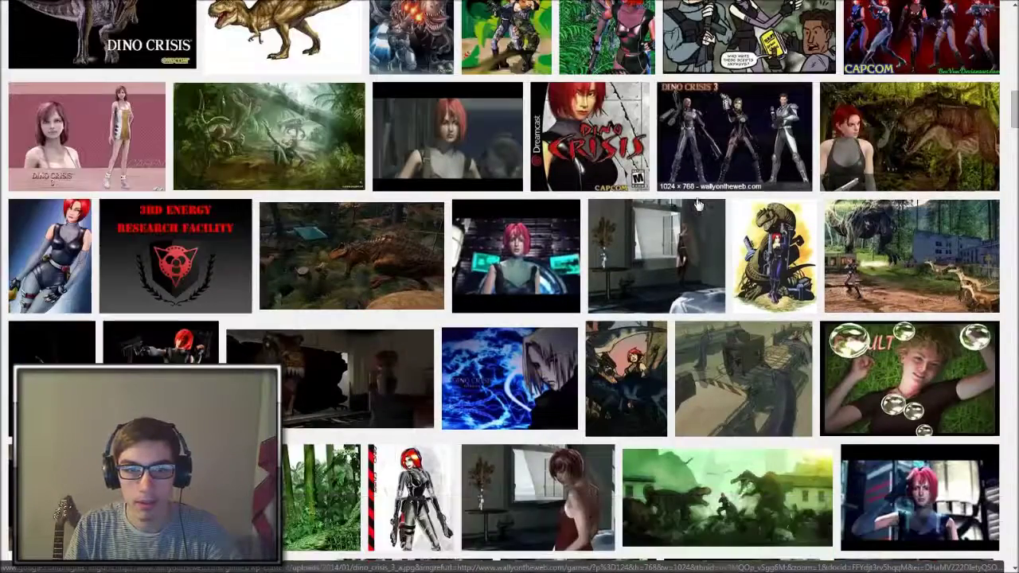
pyautogui.scroll(-2, 697, 205)
pyautogui.scroll(-2, 698, 205)
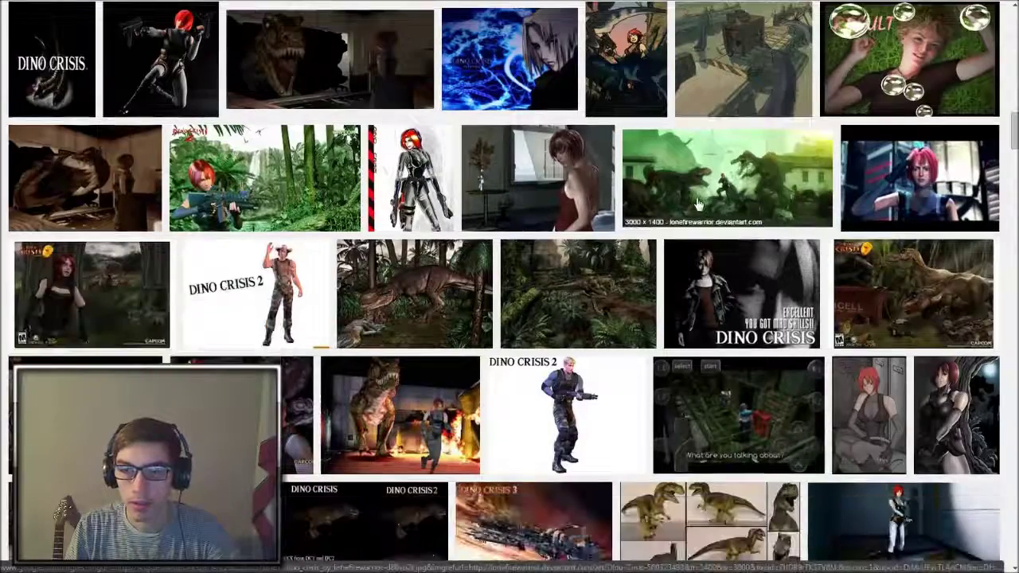
pyautogui.scroll(-1, 698, 205)
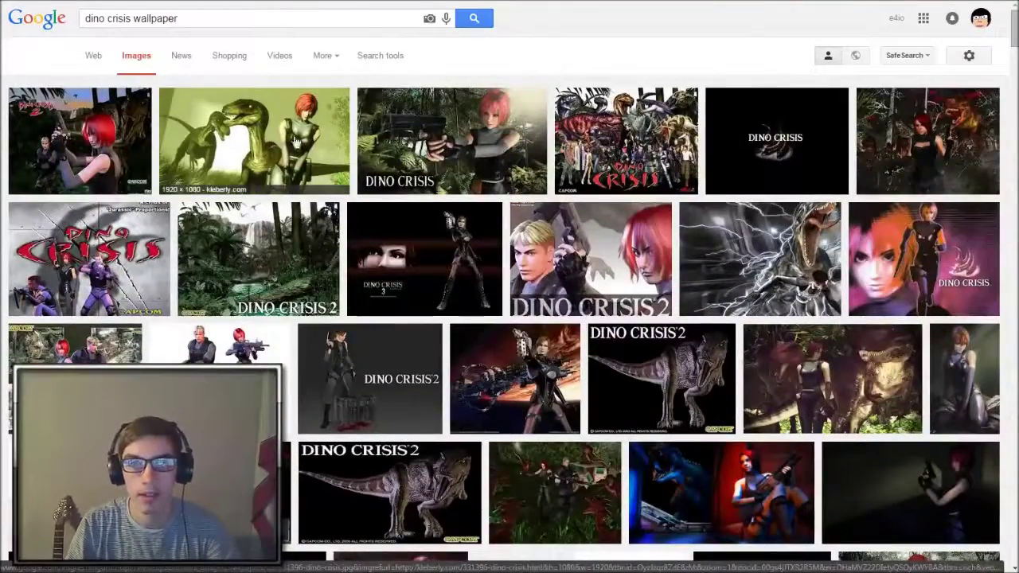
# Compare the raptor-and-Regina related images, then choose to save the raptors-with-Regina image
pyautogui.click(295, 141)
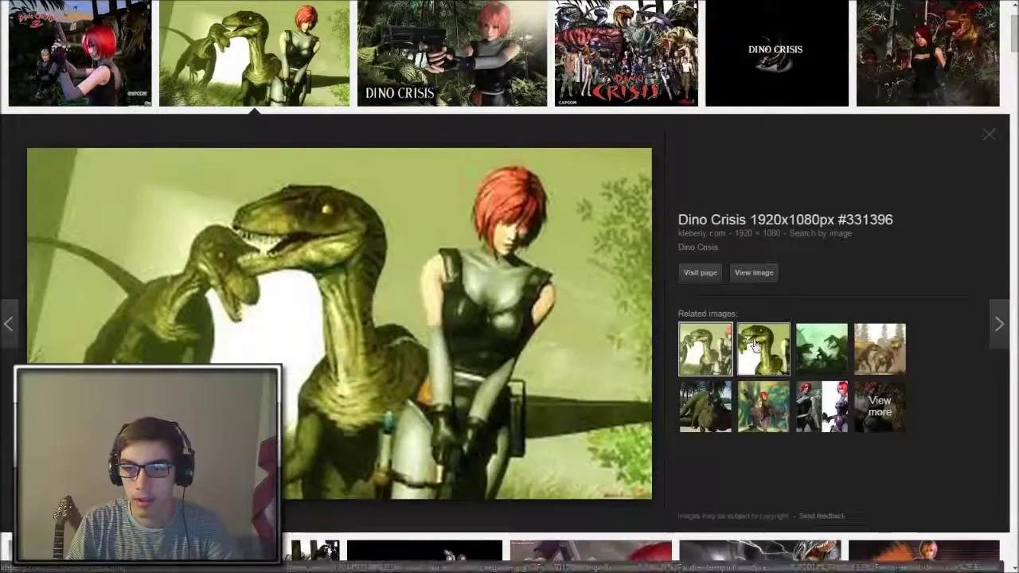
pyautogui.click(756, 344)
pyautogui.click(815, 361)
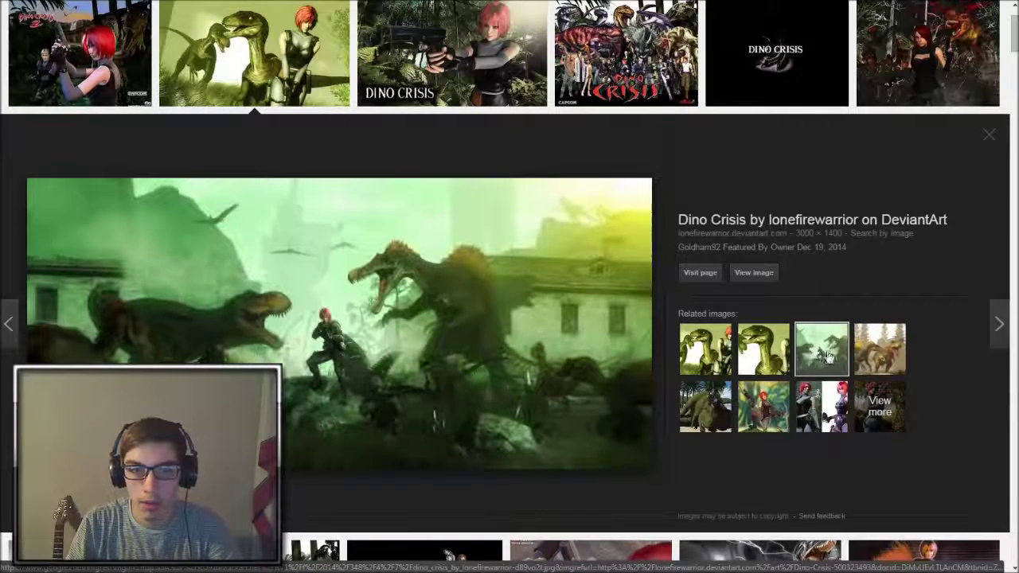
pyautogui.click(884, 344)
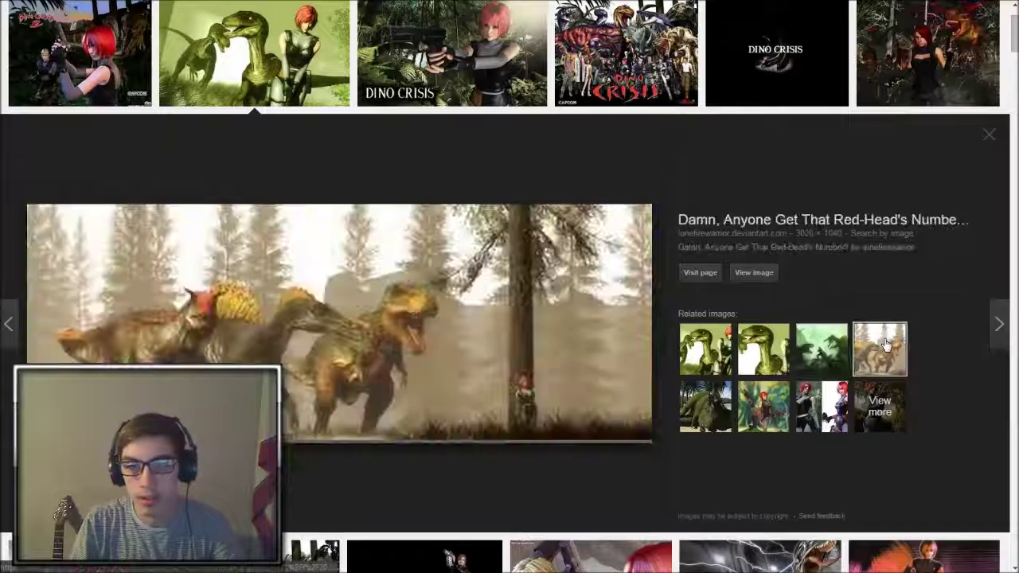
pyautogui.click(704, 349)
pyautogui.click(719, 408)
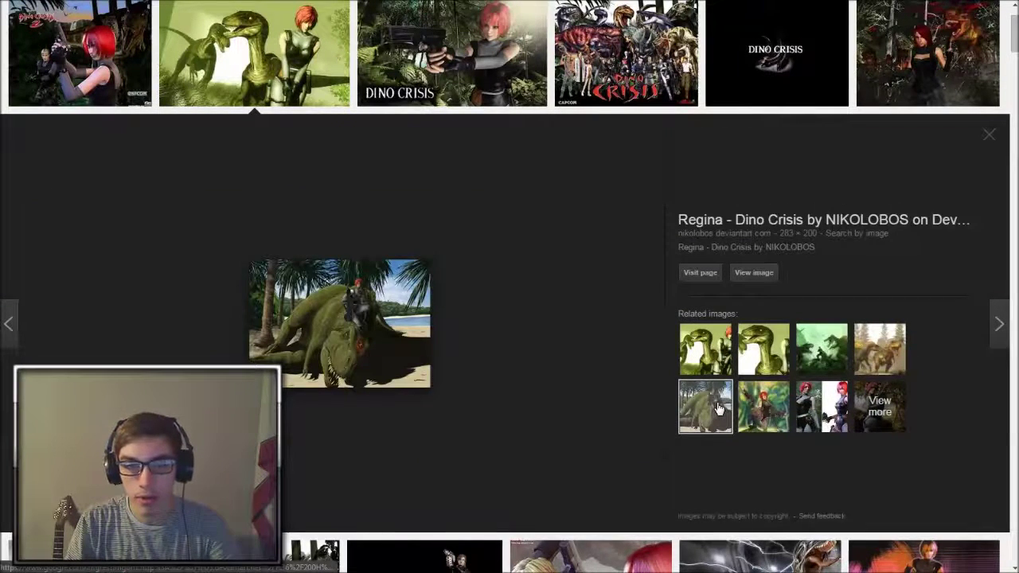
pyautogui.click(764, 354)
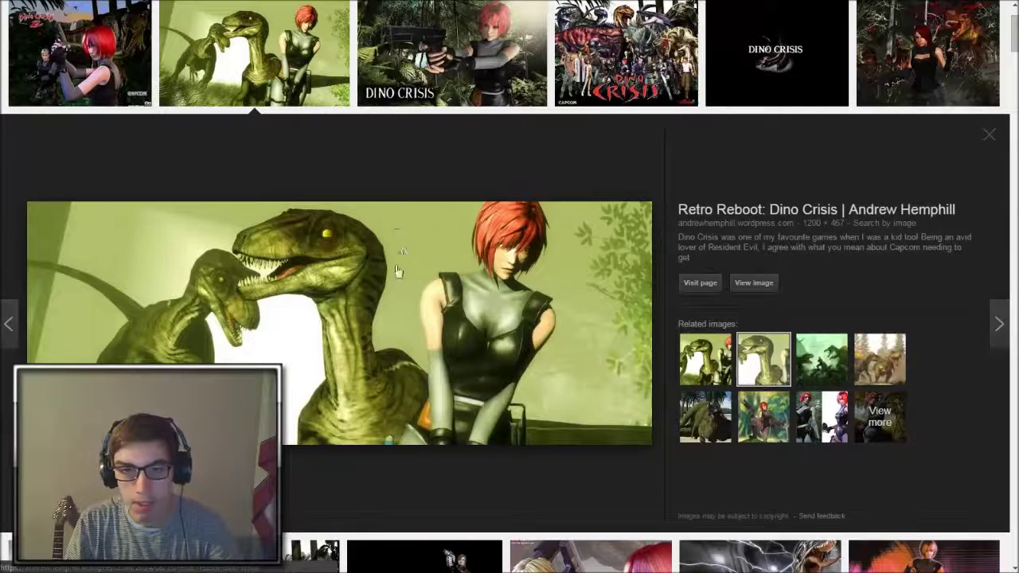
pyautogui.rightClick(371, 281)
pyautogui.click(433, 353)
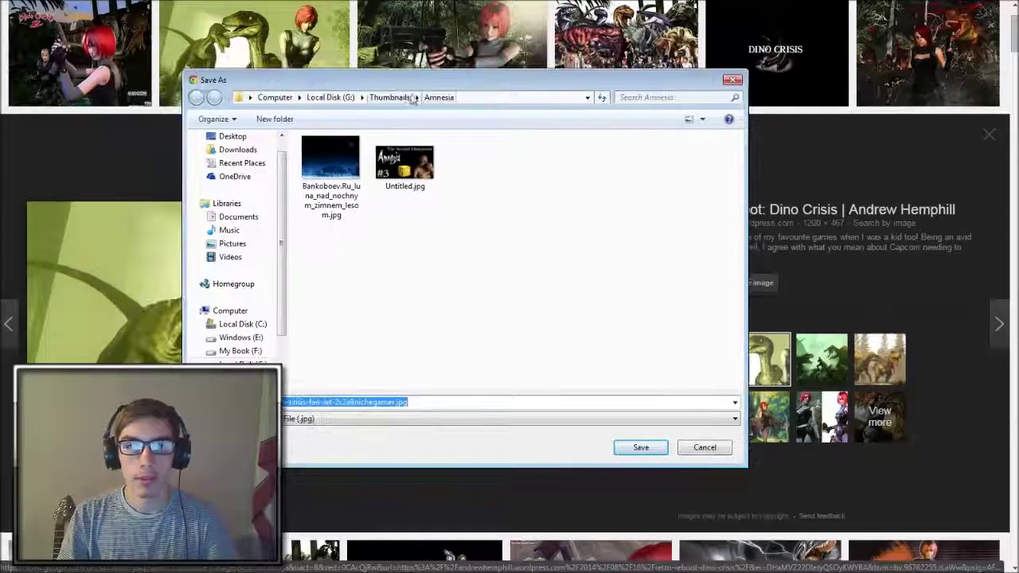
# Create and open a new 'Dino Crisis' folder inside Thumbnails
pyautogui.click(412, 97)
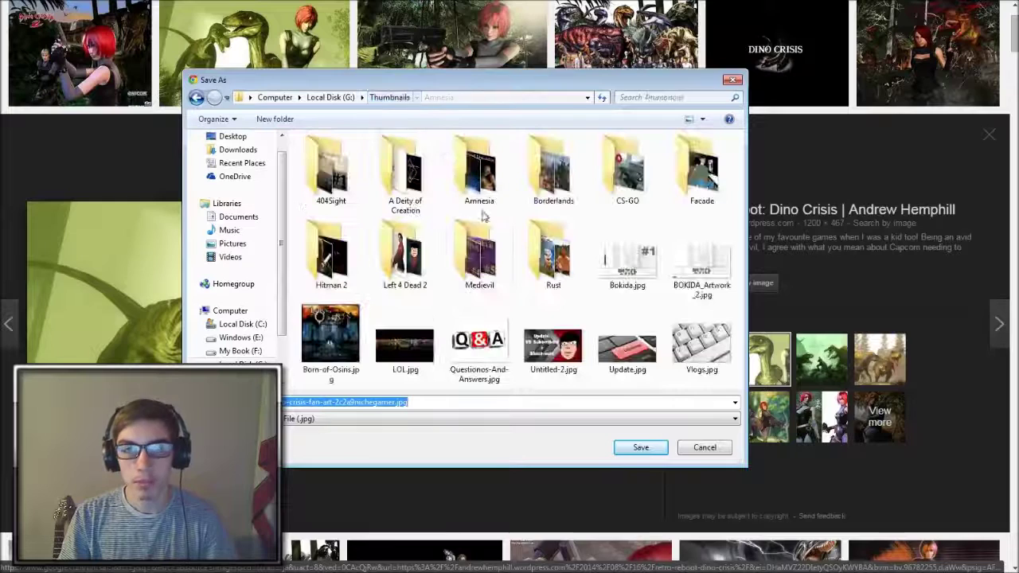
pyautogui.rightClick(593, 234)
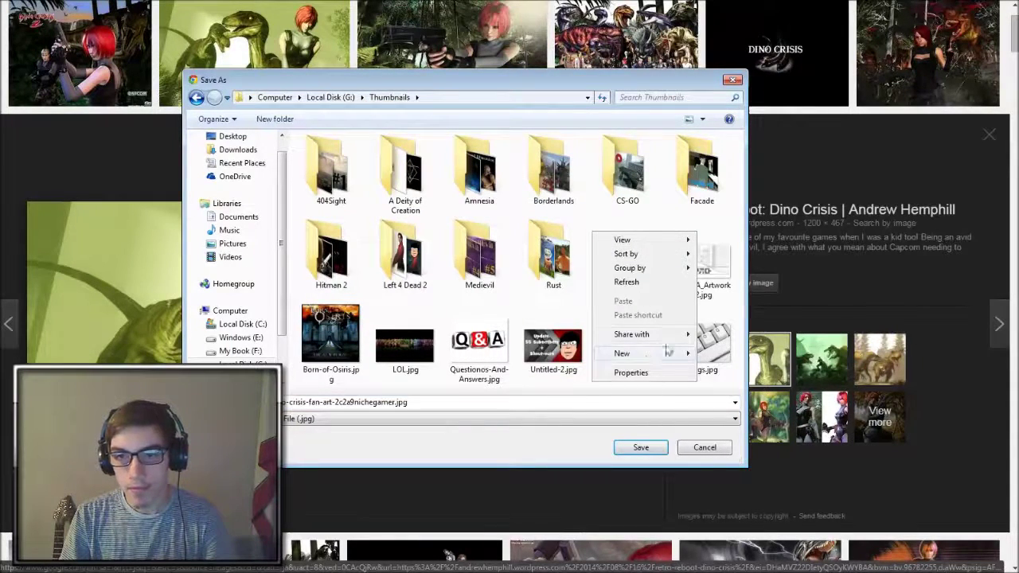
pyautogui.moveTo(667, 350)
pyautogui.click(721, 353)
pyautogui.write('D')
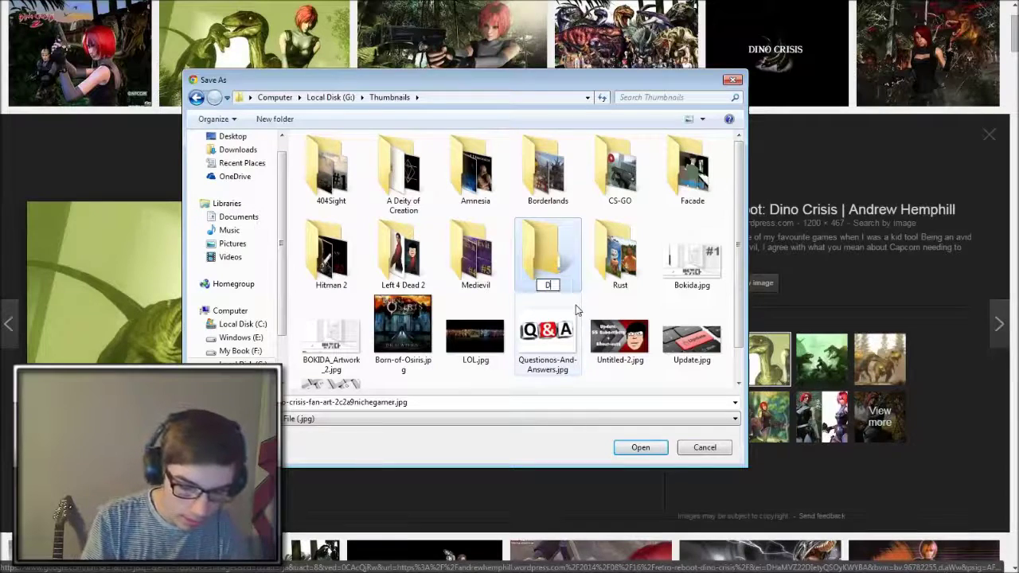
pyautogui.write('ino Crisis')
pyautogui.press('Return')
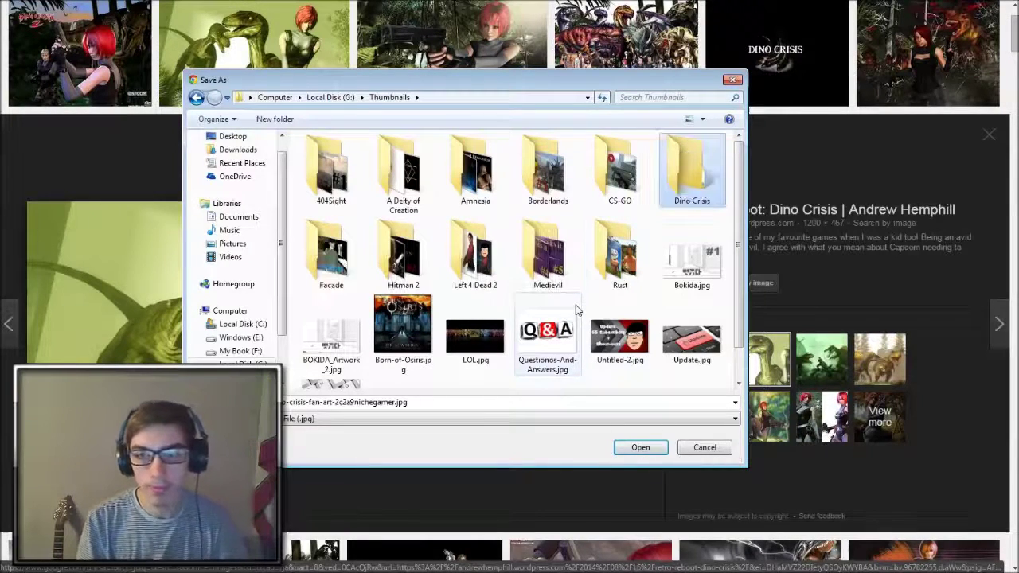
pyautogui.press('Return')
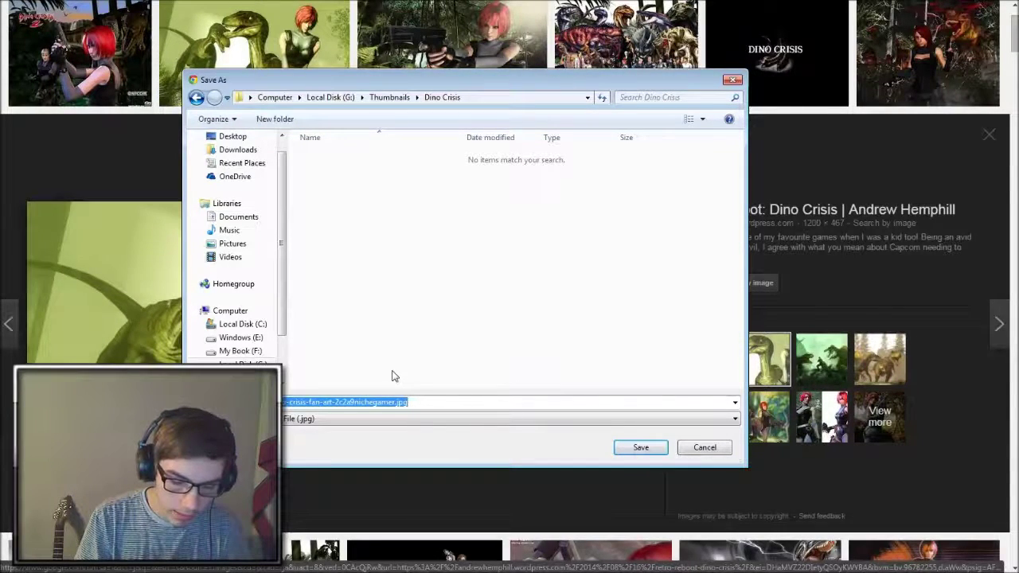
# Save the raptor image there as 'dino pistol'
pyautogui.write('dino pistol')
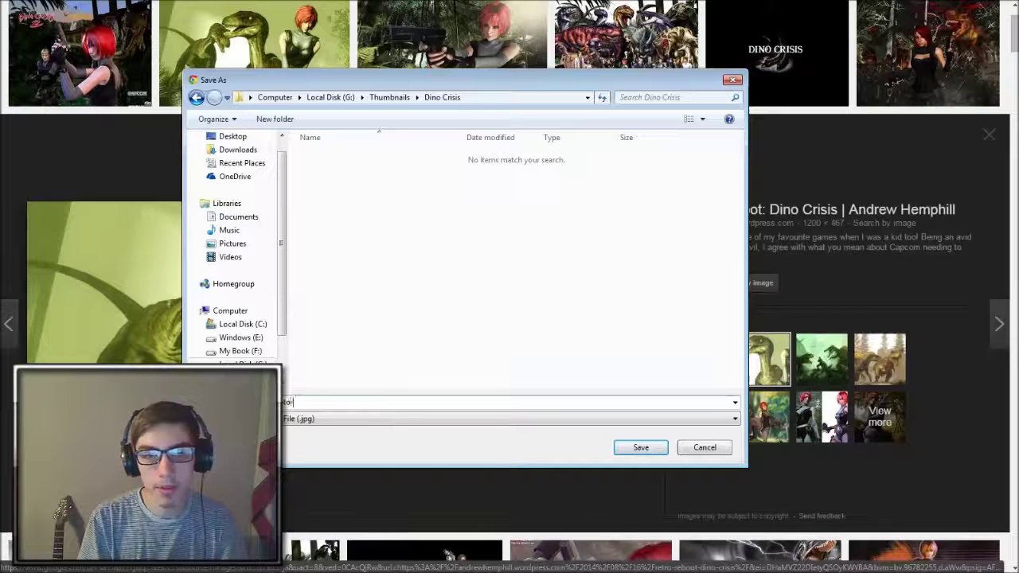
pyautogui.press('Return')
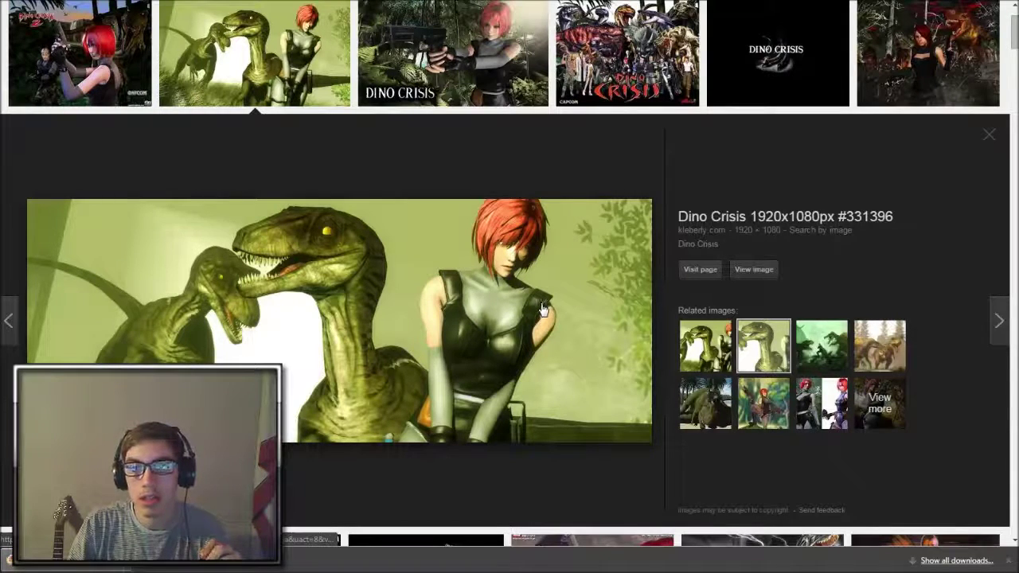
pyautogui.scroll(-1, 510, 329)
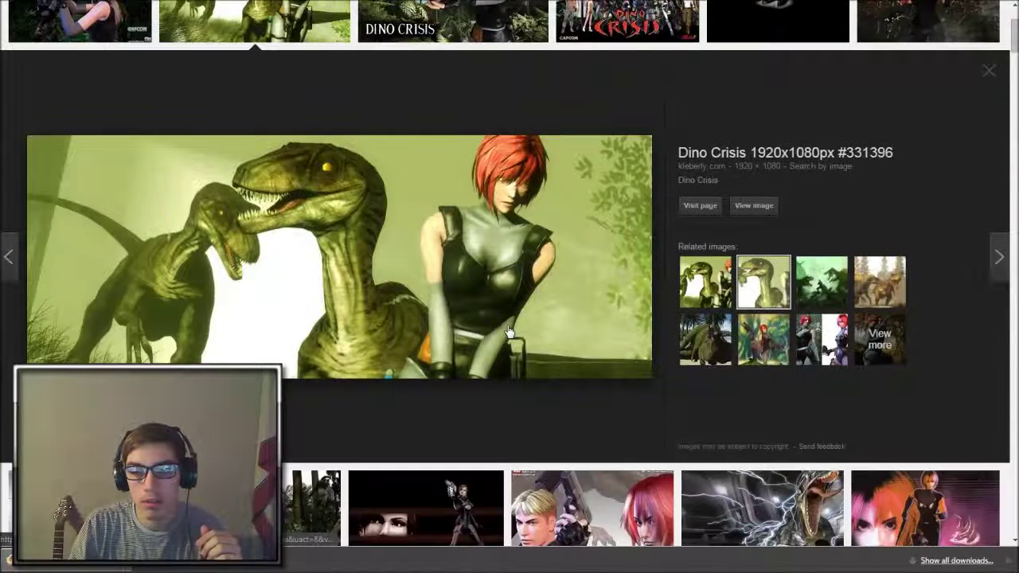
pyautogui.scroll(2, 509, 331)
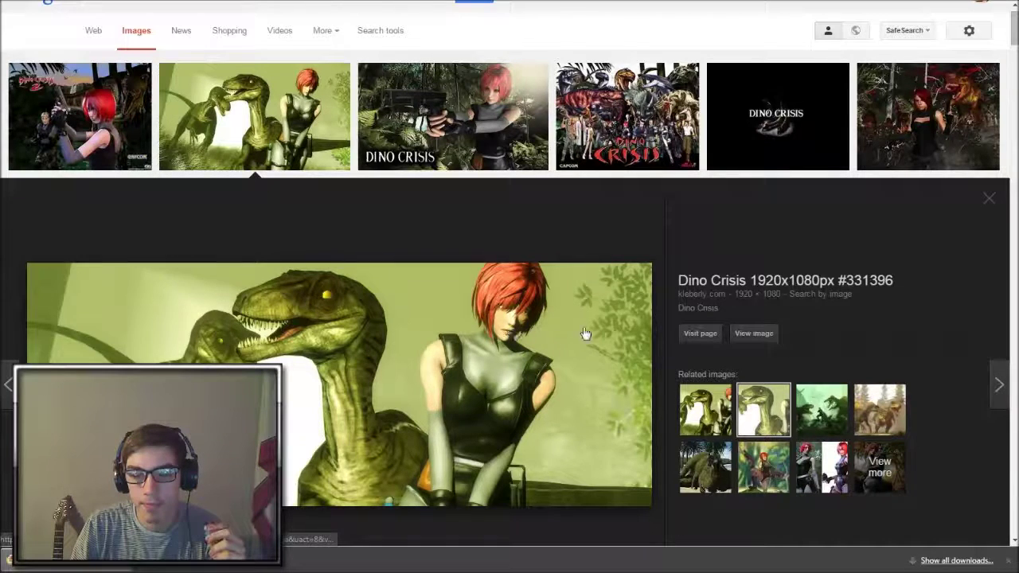
# Scroll down through the Dino Crisis wallpaper results
pyautogui.scroll(-2, 609, 337)
pyautogui.scroll(2, 608, 337)
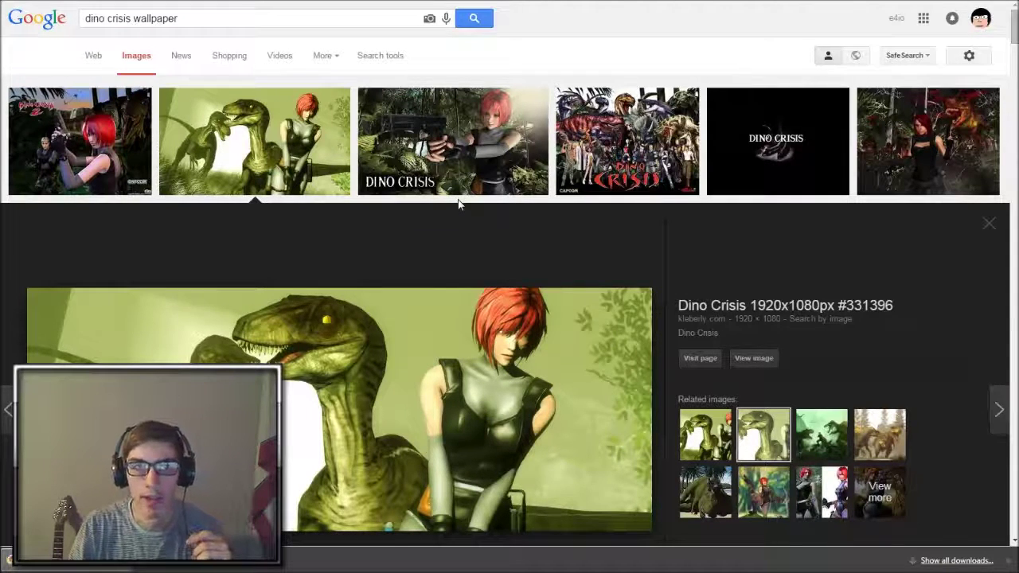
pyautogui.scroll(-4, 420, 275)
pyautogui.scroll(-2, 419, 272)
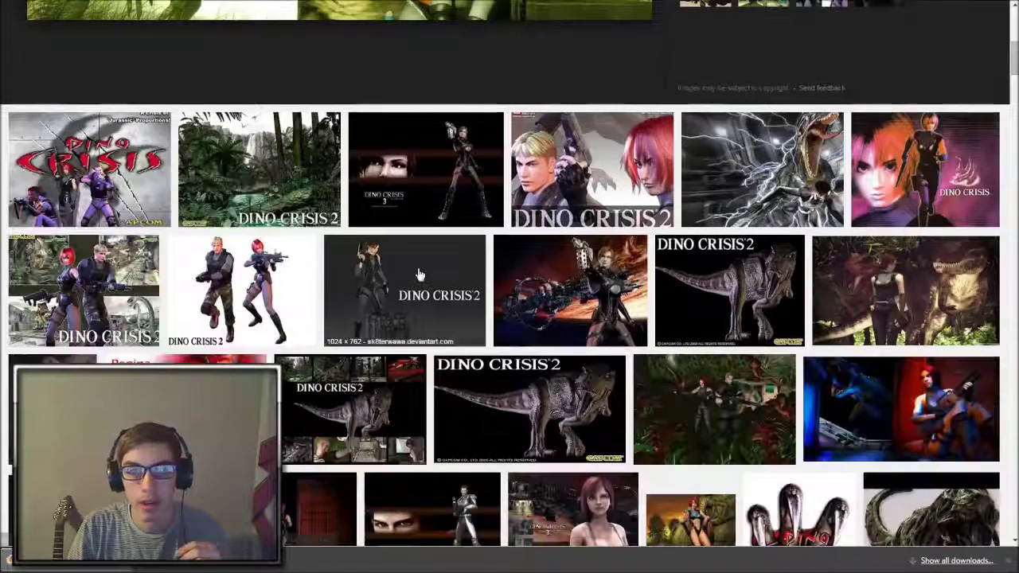
pyautogui.scroll(-3, 553, 277)
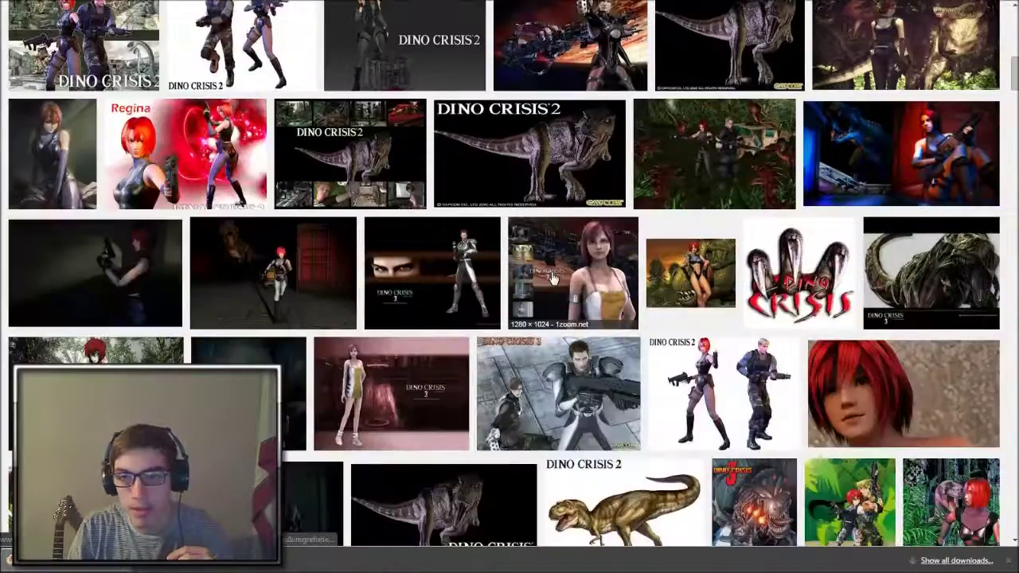
pyautogui.scroll(-2, 552, 288)
pyautogui.scroll(-3, 548, 288)
pyautogui.scroll(-2, 541, 286)
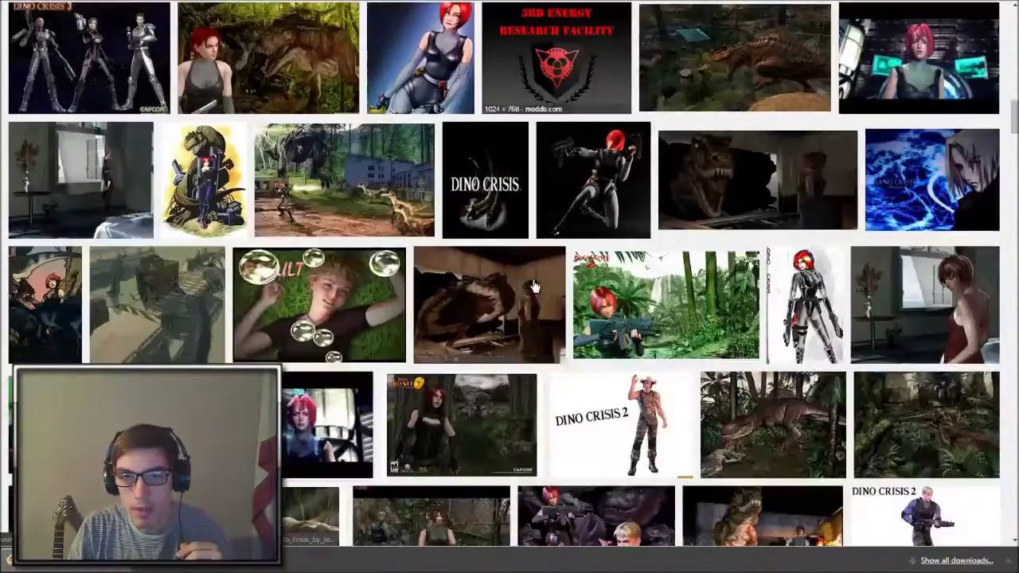
pyautogui.scroll(-3, 534, 286)
pyautogui.scroll(5, 534, 287)
# Preview the DINO CRISIS title image and its larger MobyGames screenshot, then return to the top
pyautogui.click(489, 288)
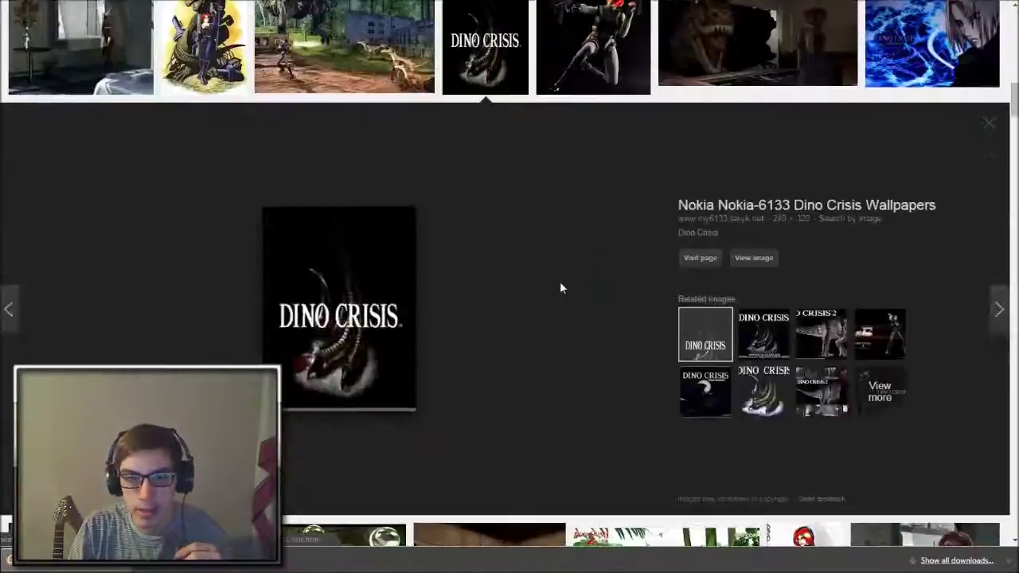
pyautogui.click(763, 338)
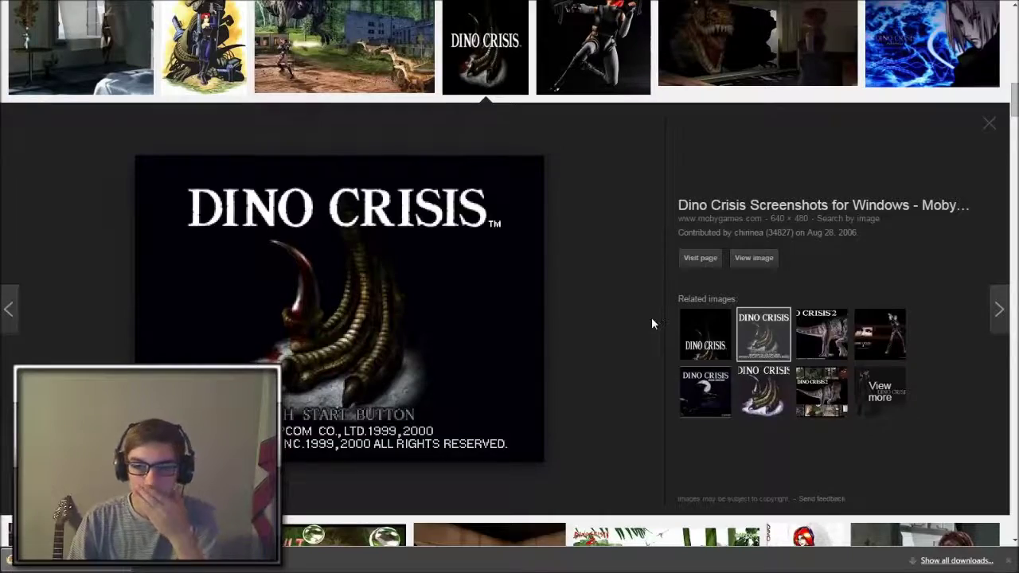
pyautogui.scroll(15, 579, 322)
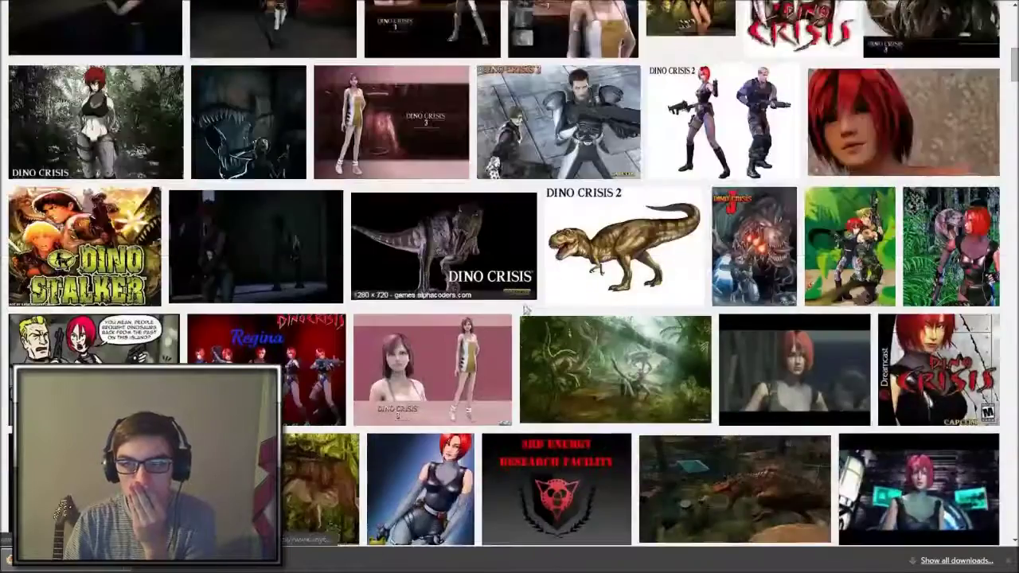
# Search for 'dino crisis logo' and preview the black claw logo from TV Tropes
pyautogui.doubleClick(202, 19)
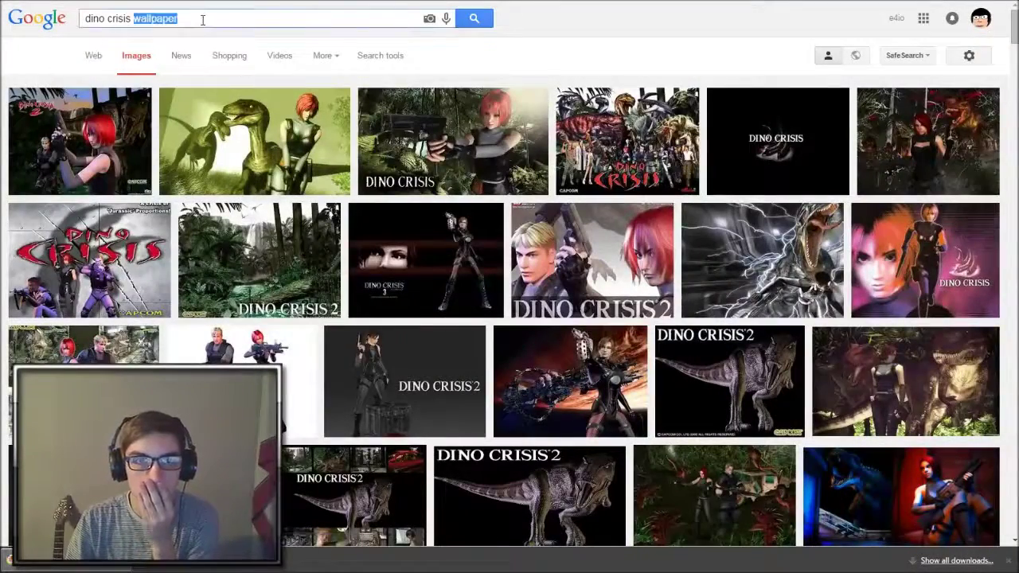
pyautogui.write('main menu')
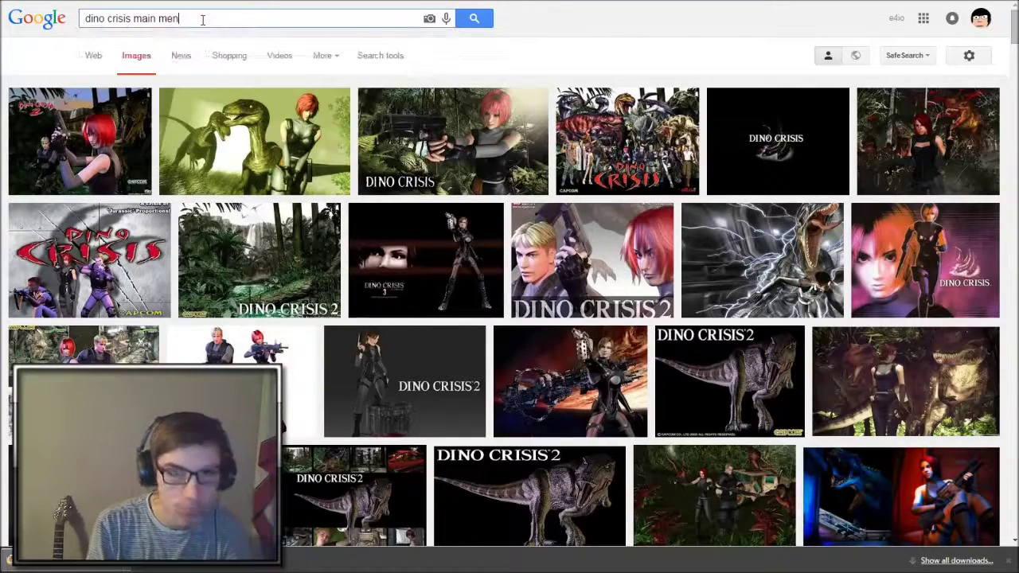
pyautogui.press('BackSpace')
pyautogui.press('BackSpace')
pyautogui.press('BackSpace')
pyautogui.press('BackSpace')
pyautogui.press('BackSpace')
pyautogui.press('BackSpace')
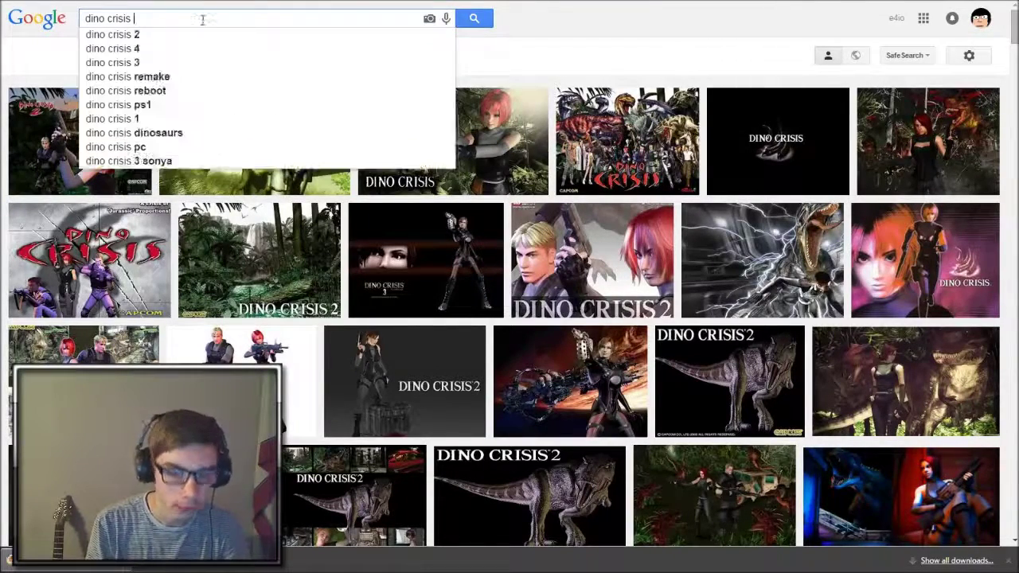
pyautogui.write('logo')
pyautogui.press('Return')
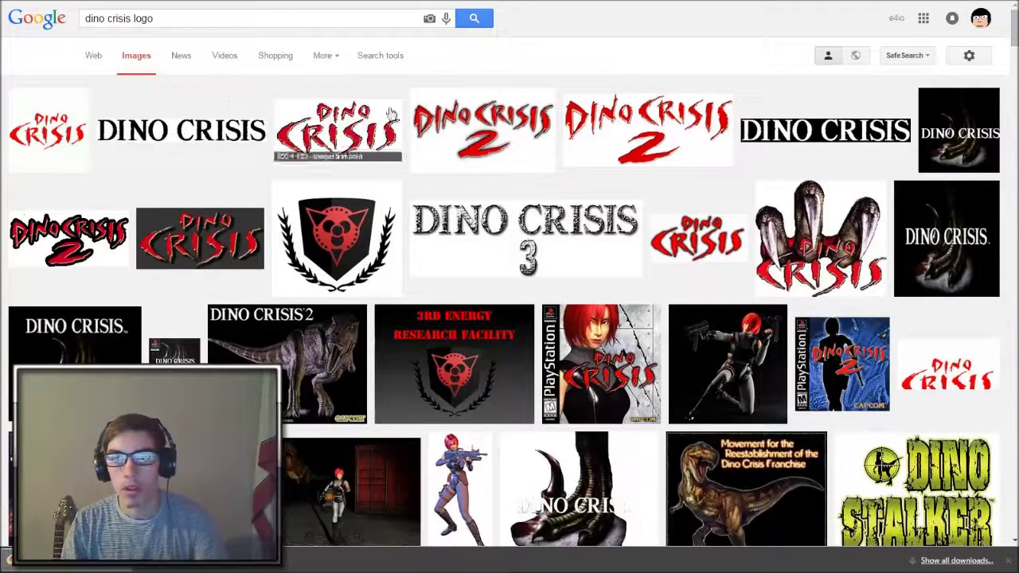
pyautogui.click(970, 152)
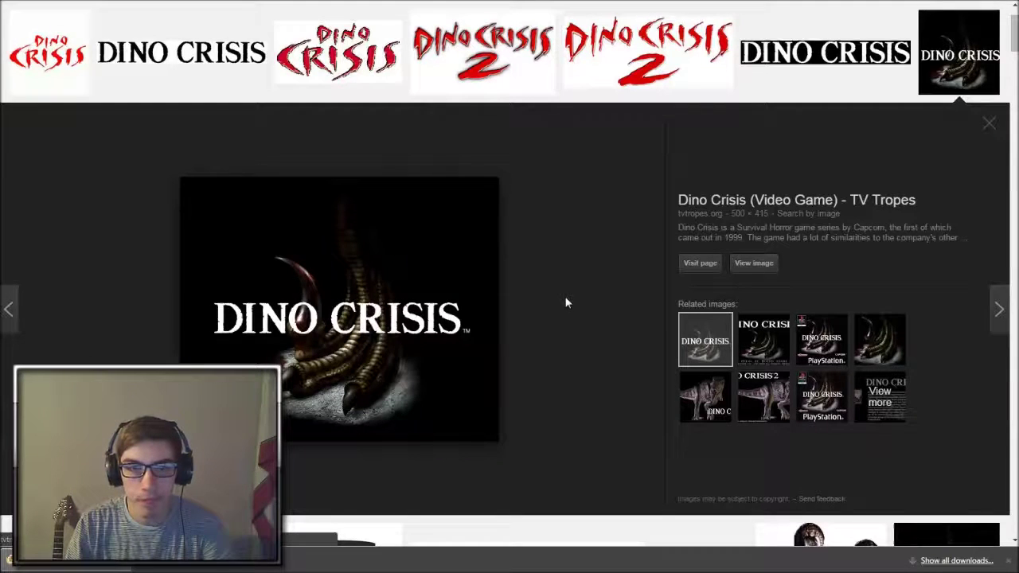
# Start saving the claw logo image under the name 'Dino-LOFO'
pyautogui.rightClick(340, 320)
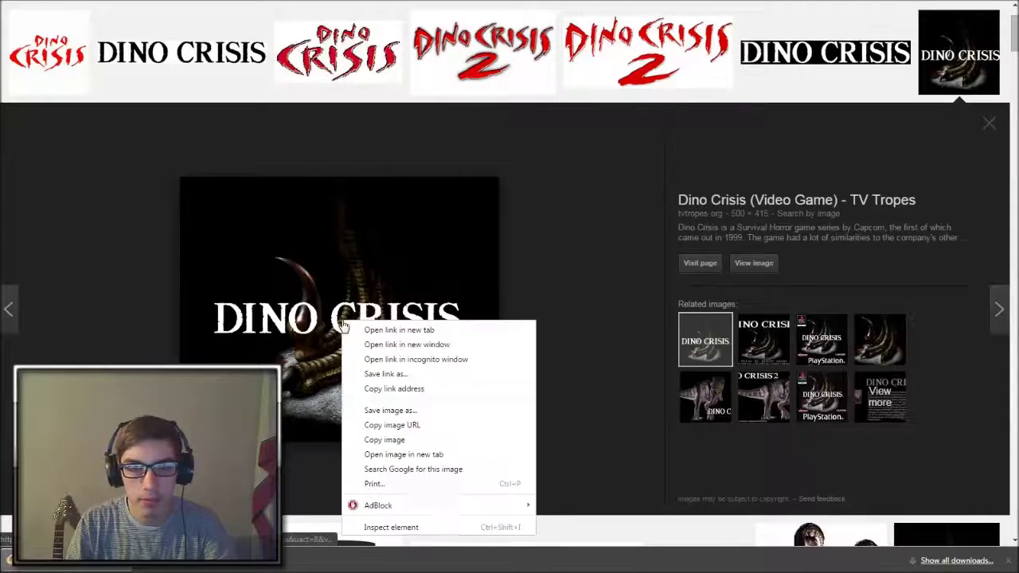
pyautogui.click(406, 409)
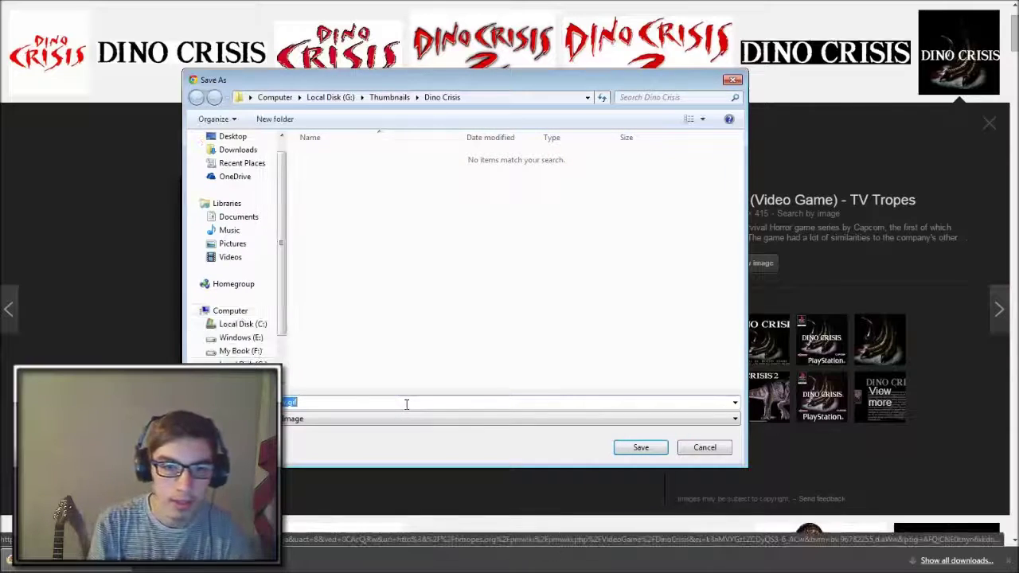
pyautogui.write('Dino')
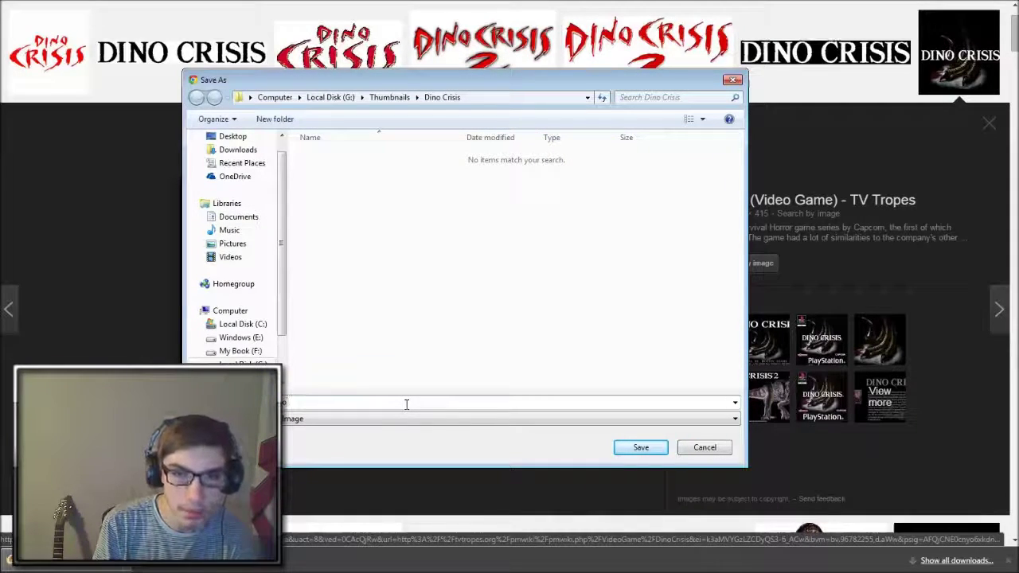
pyautogui.write('-LOF')
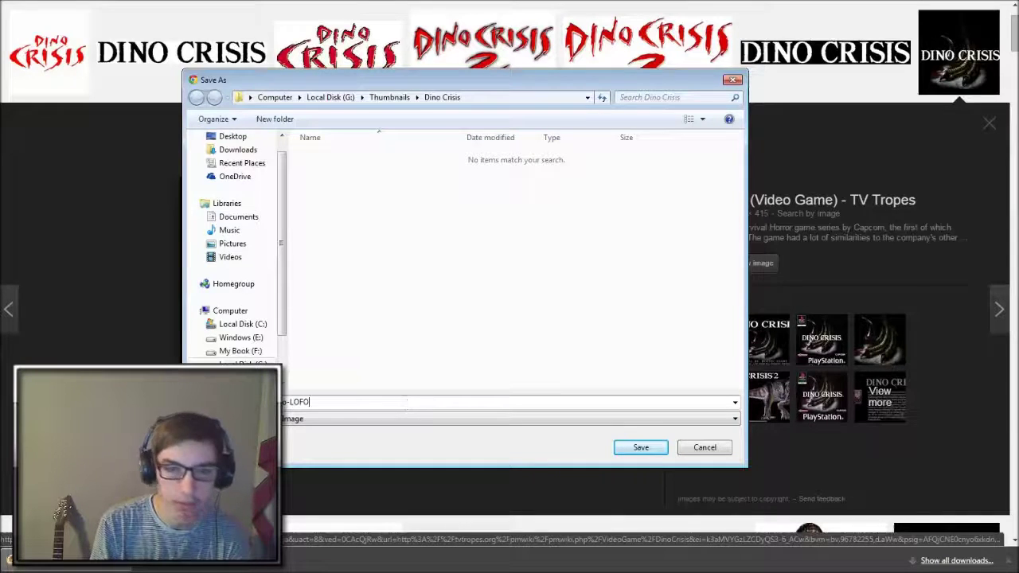
pyautogui.write('O')
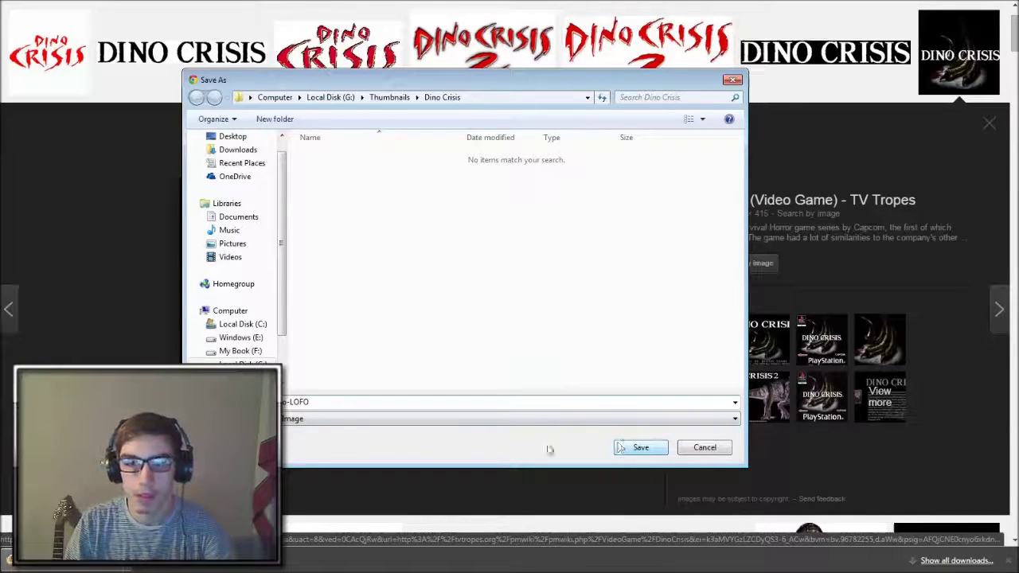
pyautogui.click(549, 419)
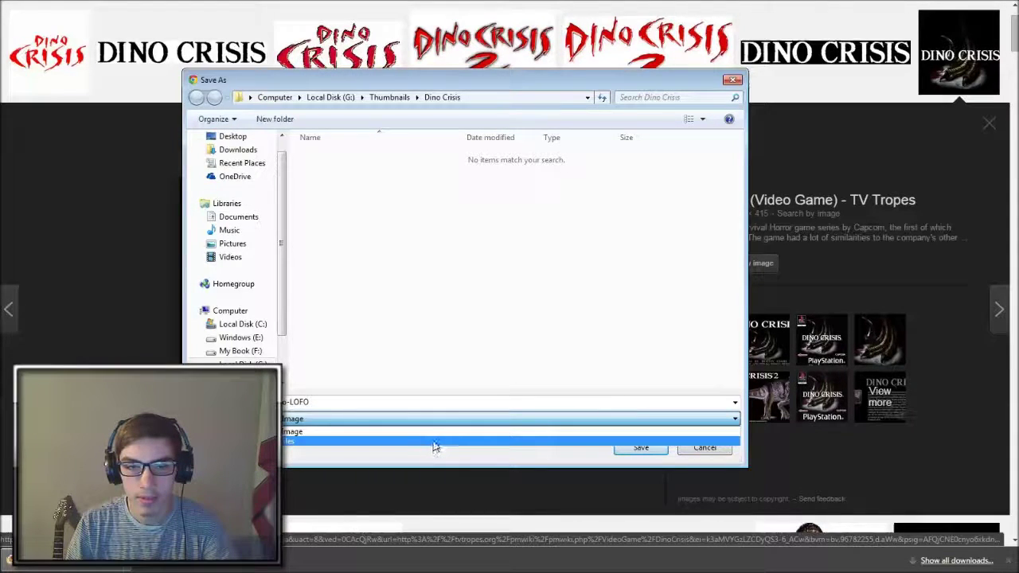
pyautogui.click(517, 192)
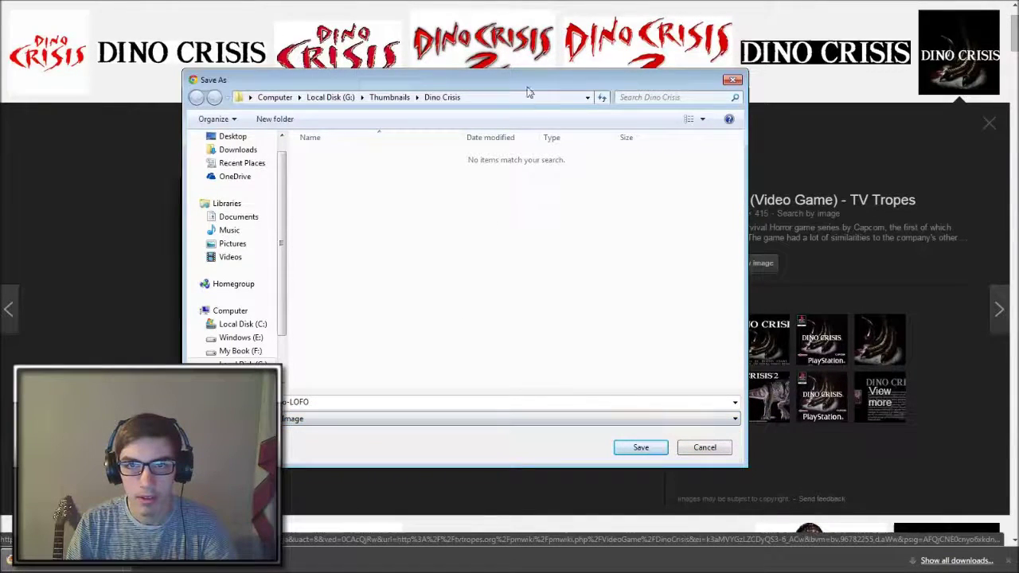
# Set the file type to All Files and save the logo into Thumbnails\Dino Crisis
pyautogui.moveTo(510, 84)
pyautogui.mouseDown()
pyautogui.moveTo(772, 176)
pyautogui.moveTo(507, 100)
pyautogui.mouseUp()
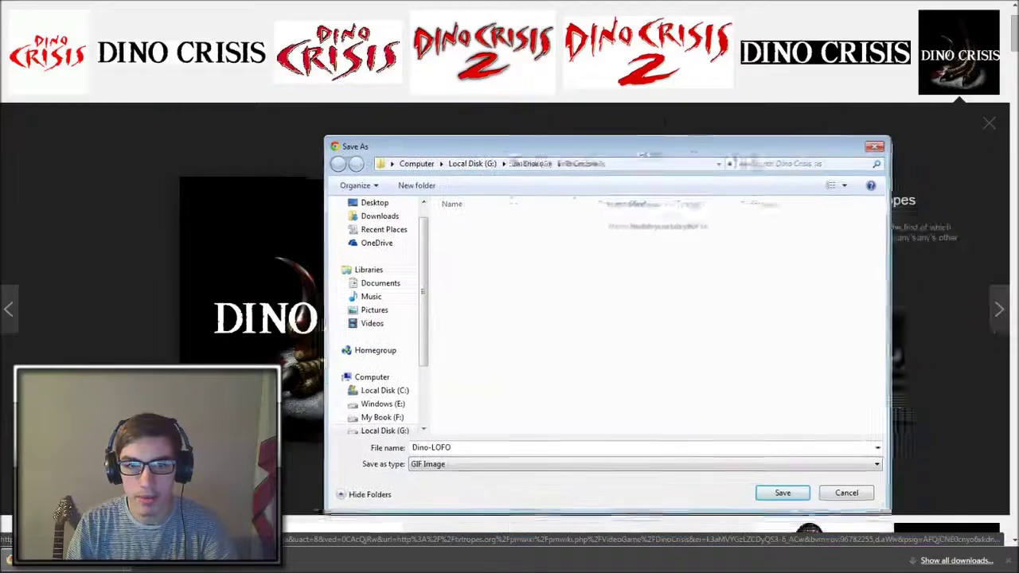
pyautogui.click(670, 420)
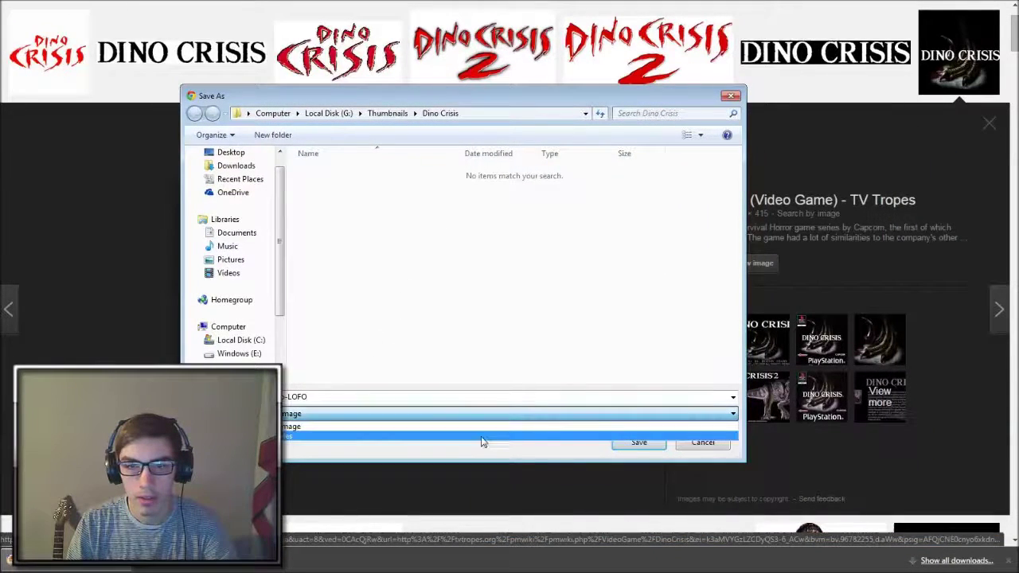
pyautogui.click(481, 434)
pyautogui.click(530, 414)
pyautogui.click(460, 437)
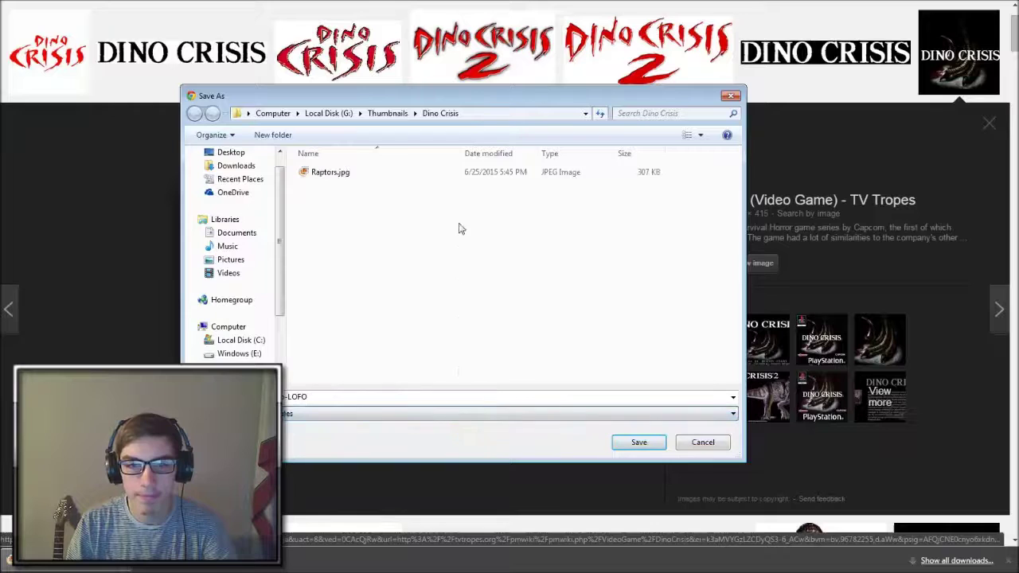
pyautogui.moveTo(506, 102)
pyautogui.mouseDown()
pyautogui.moveTo(721, 253)
pyautogui.moveTo(511, 106)
pyautogui.mouseUp()
pyautogui.click(644, 444)
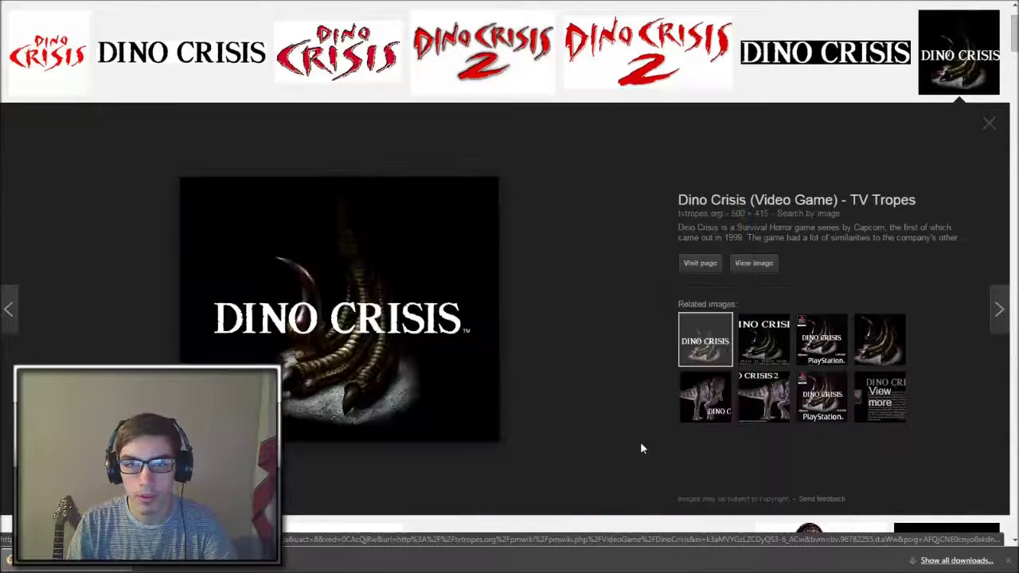
# Scroll down through the 'dino crisis logo' results
pyautogui.scroll(1, 647, 370)
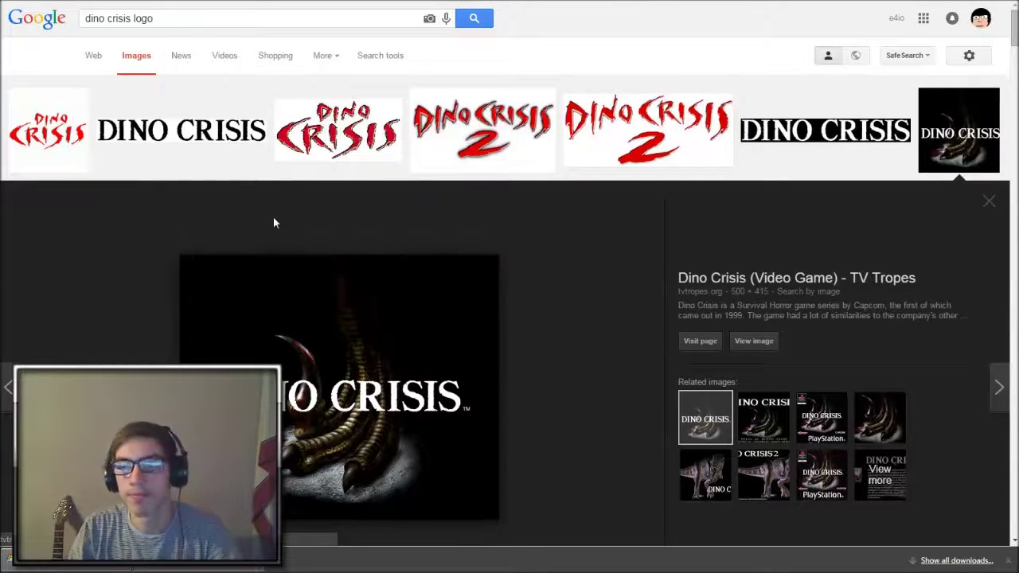
pyautogui.scroll(-1, 328, 207)
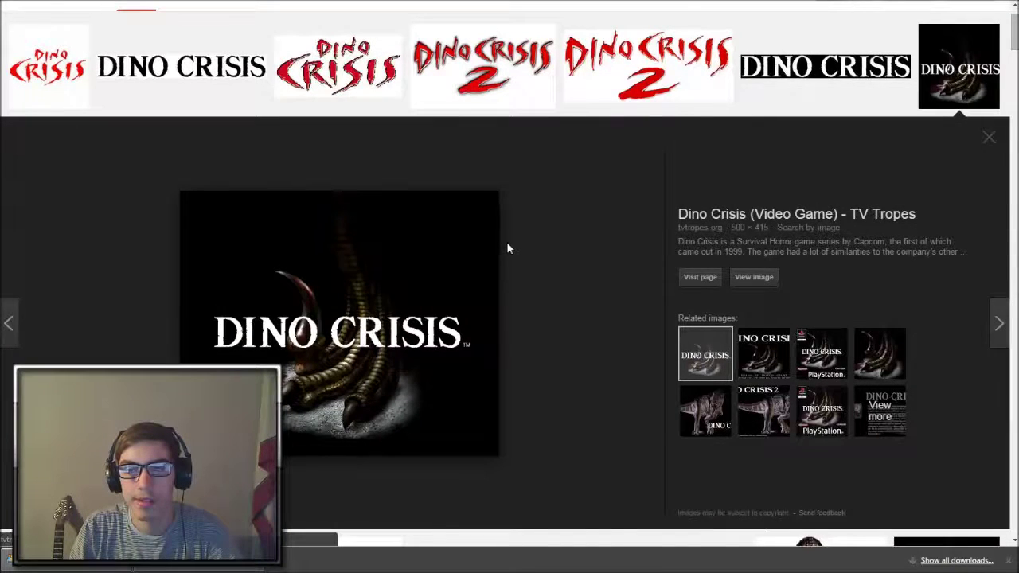
pyautogui.scroll(-4, 507, 245)
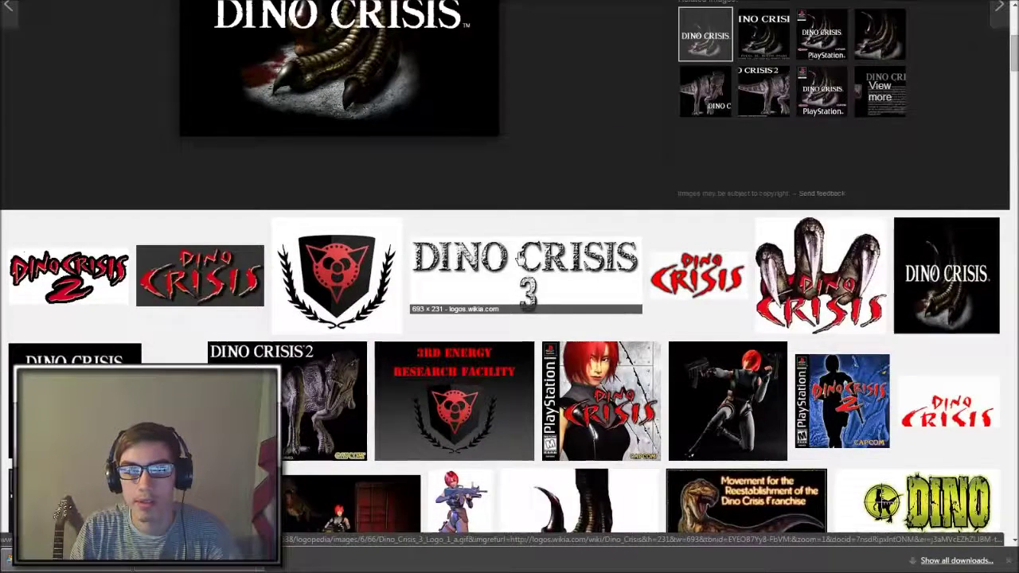
pyautogui.scroll(-3, 519, 259)
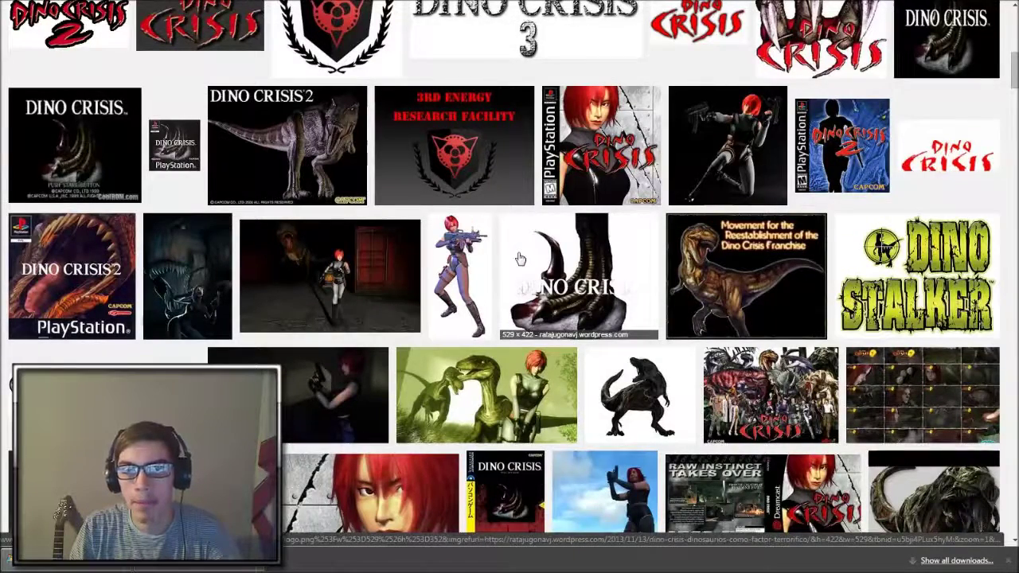
pyautogui.scroll(-2, 519, 259)
pyautogui.scroll(-1, 519, 259)
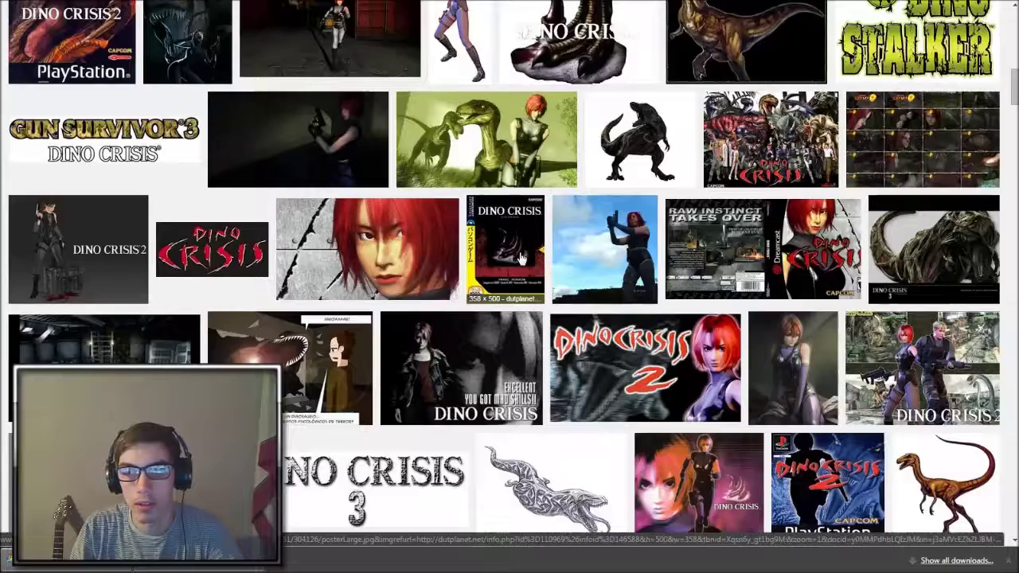
pyautogui.scroll(-2, 522, 257)
pyautogui.scroll(2, 522, 258)
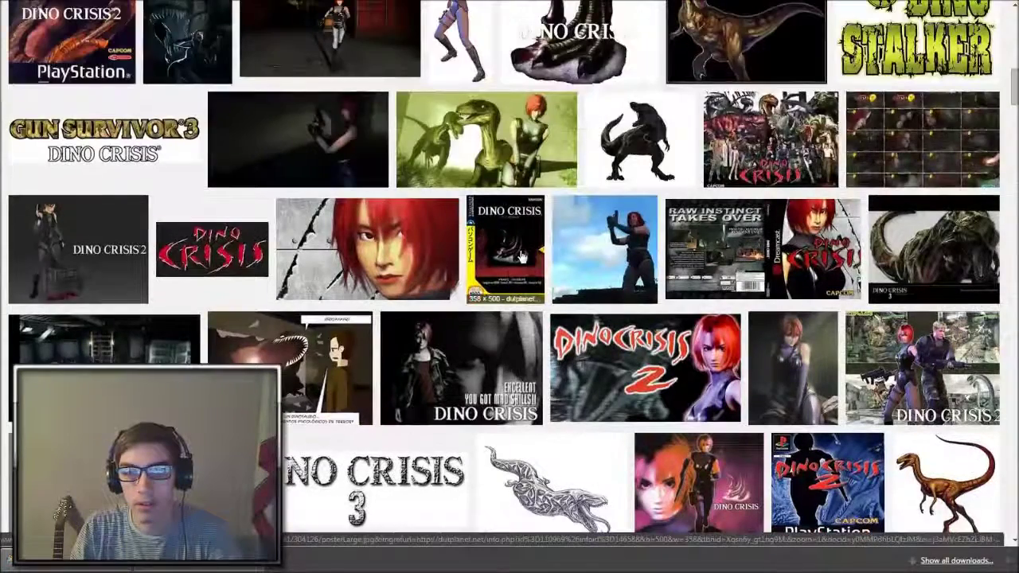
# Preview the red-haired Regina face image and its related close-up and pink-haired portraits
pyautogui.click(430, 226)
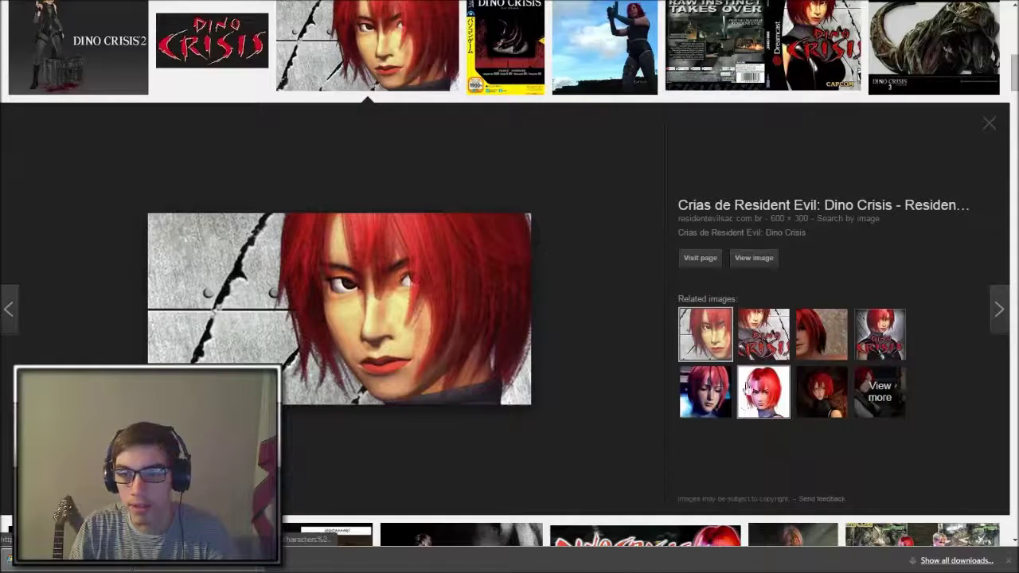
pyautogui.click(835, 344)
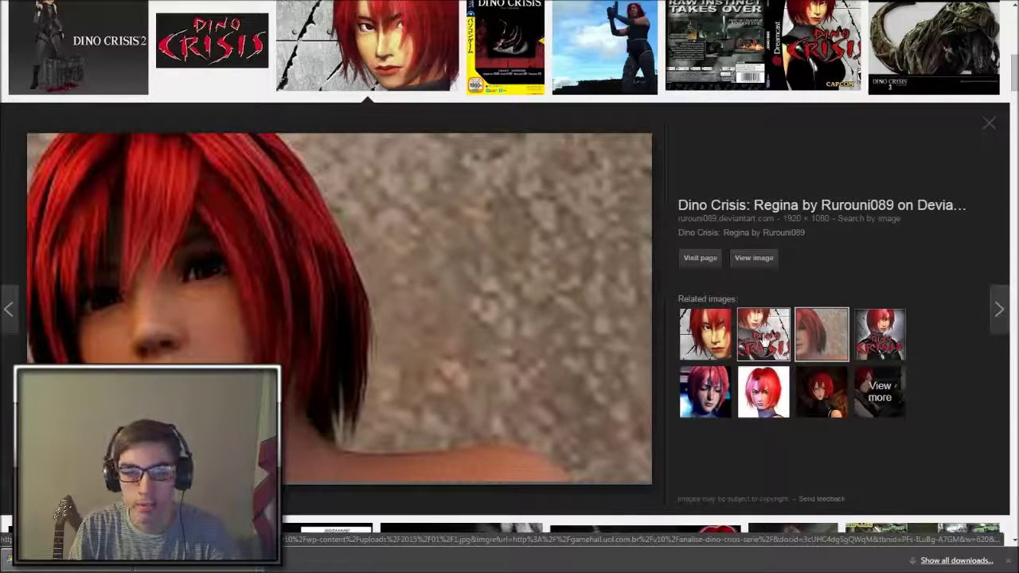
pyautogui.click(764, 343)
pyautogui.click(761, 389)
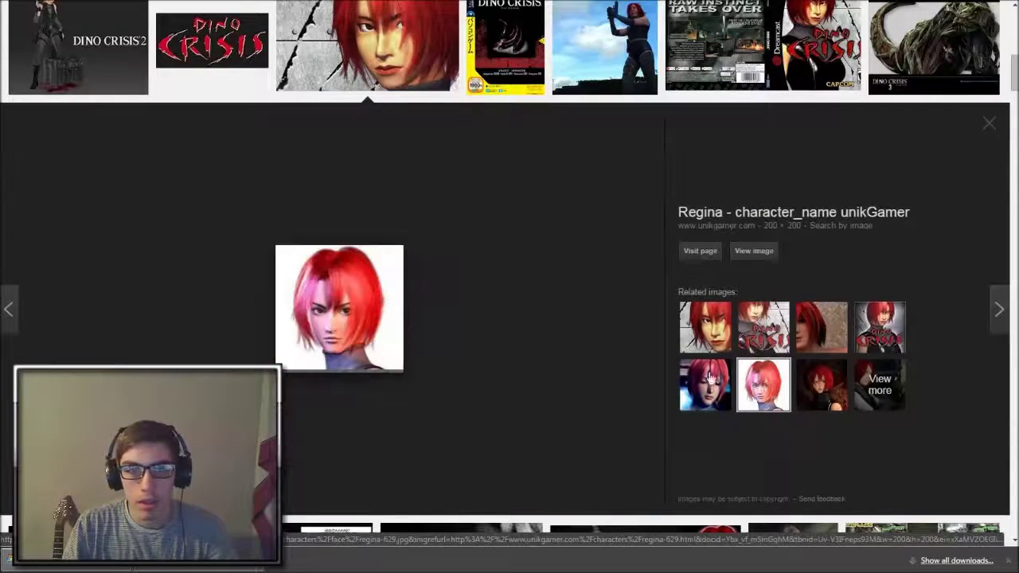
pyautogui.scroll(10, 589, 333)
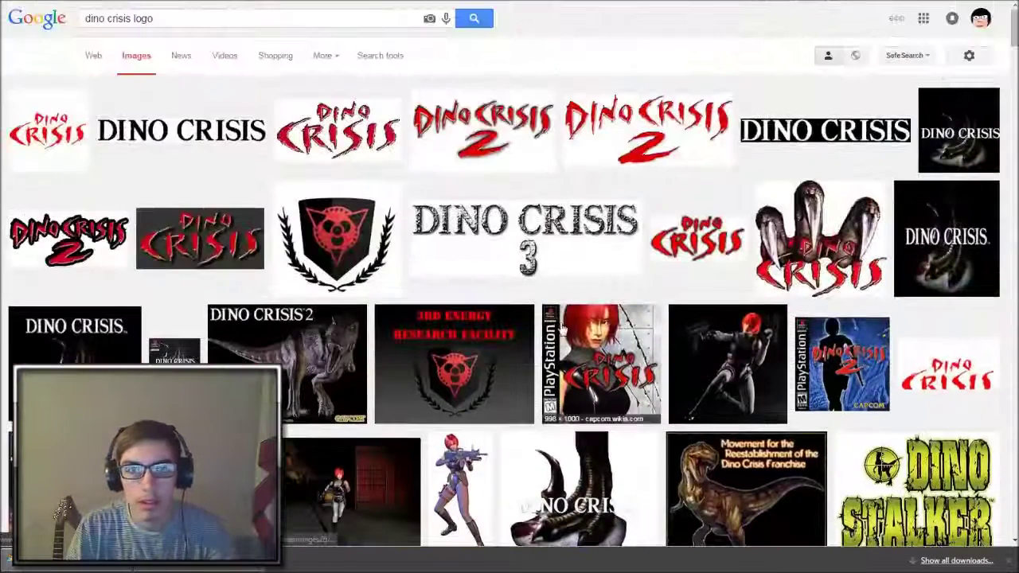
# Change the image search to 'dino crisis regina face'
pyautogui.doubleClick(186, 21)
pyautogui.write('gina')
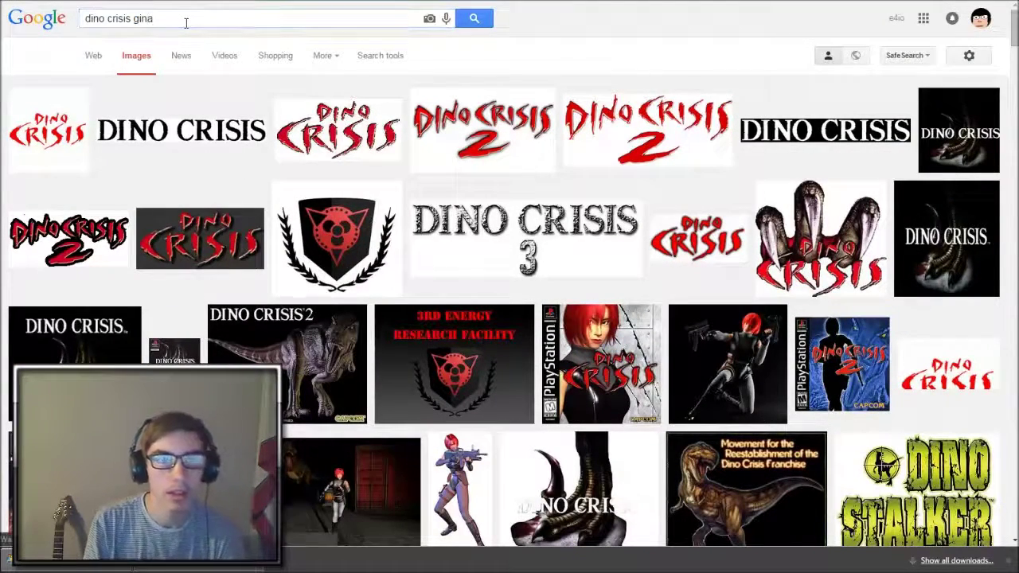
pyautogui.press('Return')
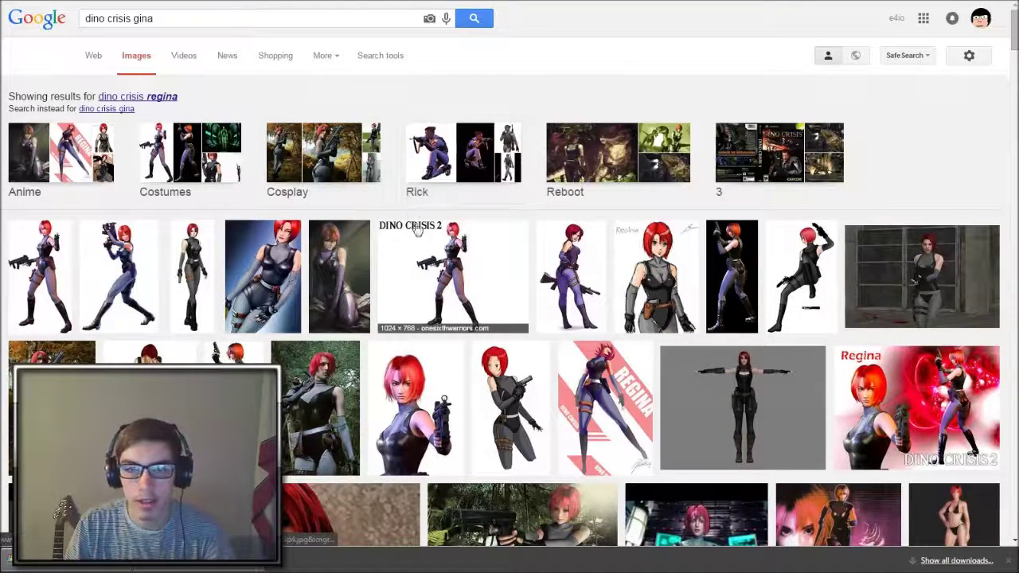
pyautogui.click(204, 19)
pyautogui.click(165, 96)
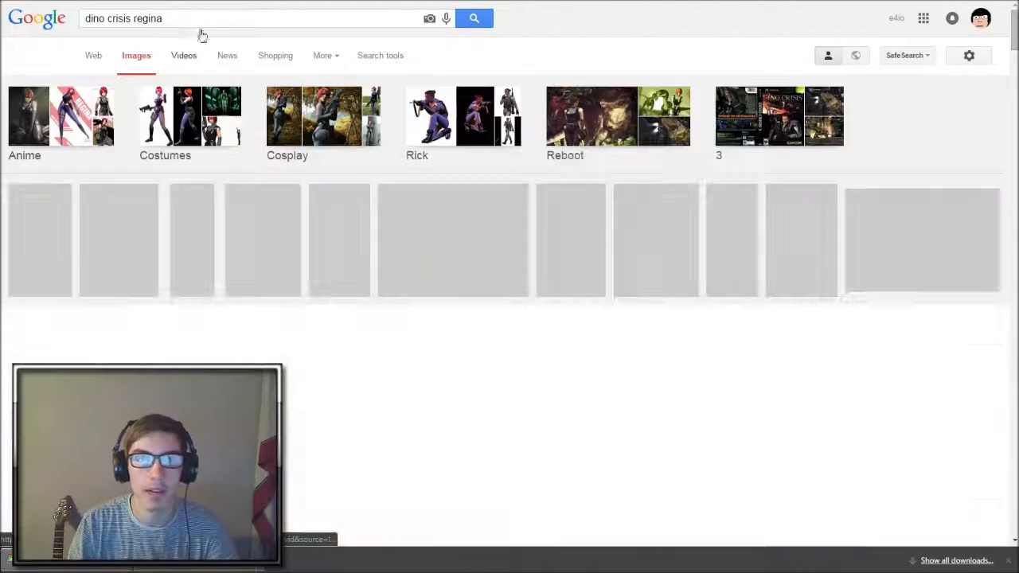
pyautogui.write('face')
pyautogui.press('Return')
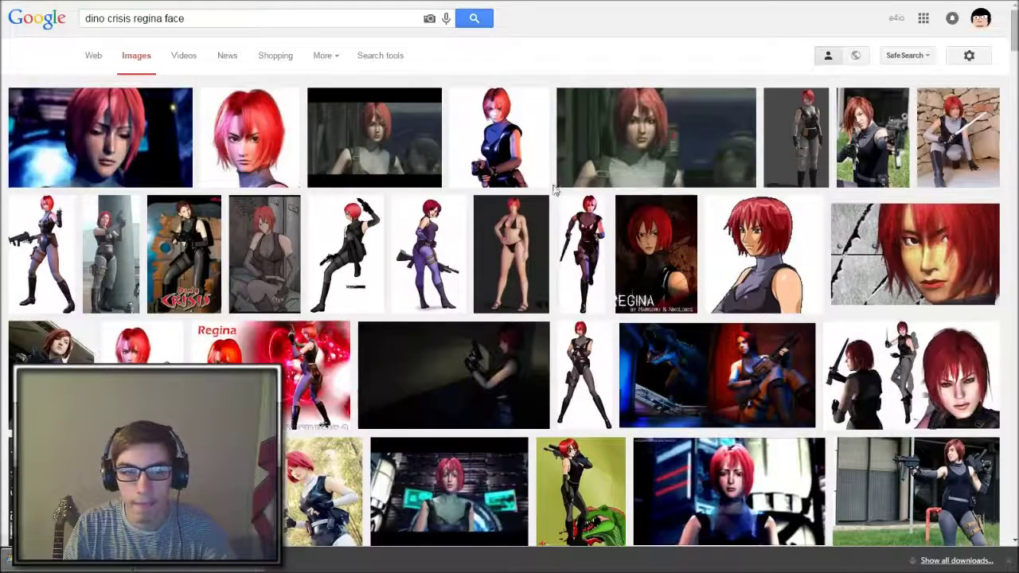
# Preview the Regina cosplay photo, the Regina Bikini image and the Dino Crisis 2 Giant Bomb image
pyautogui.scroll(-4, 540, 197)
pyautogui.click(49, 57)
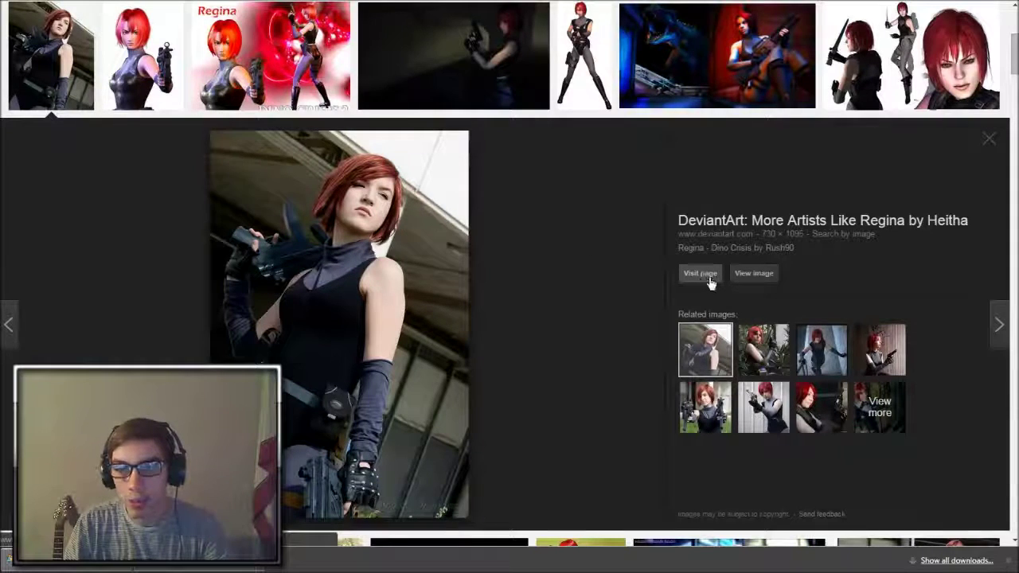
pyautogui.scroll(3, 646, 297)
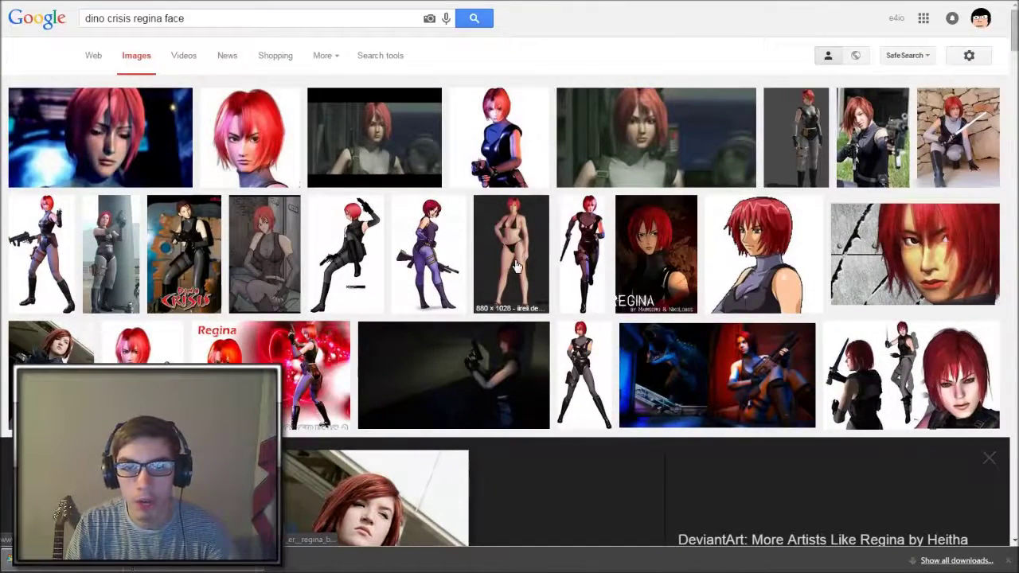
pyautogui.click(513, 235)
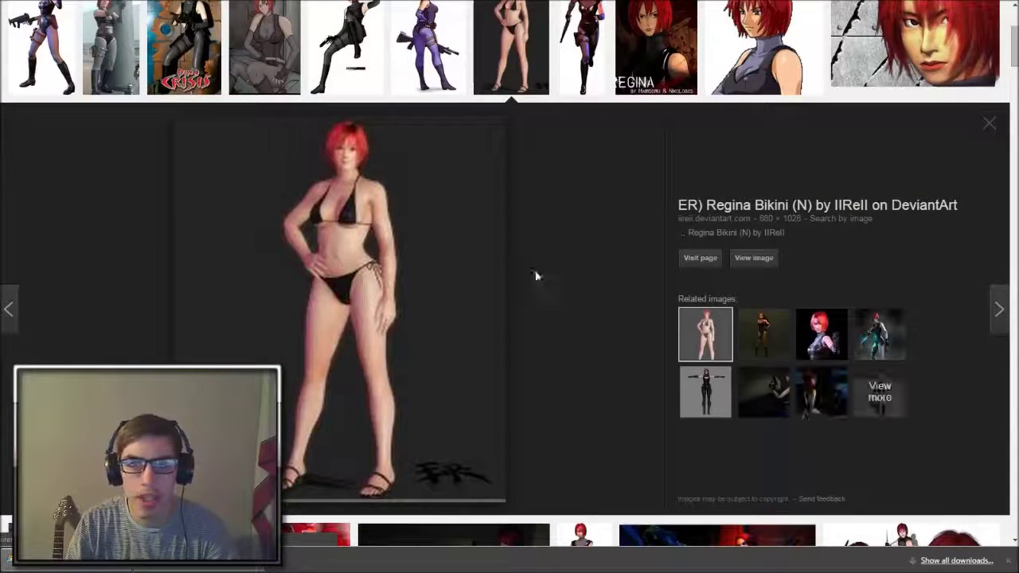
pyautogui.scroll(3, 536, 271)
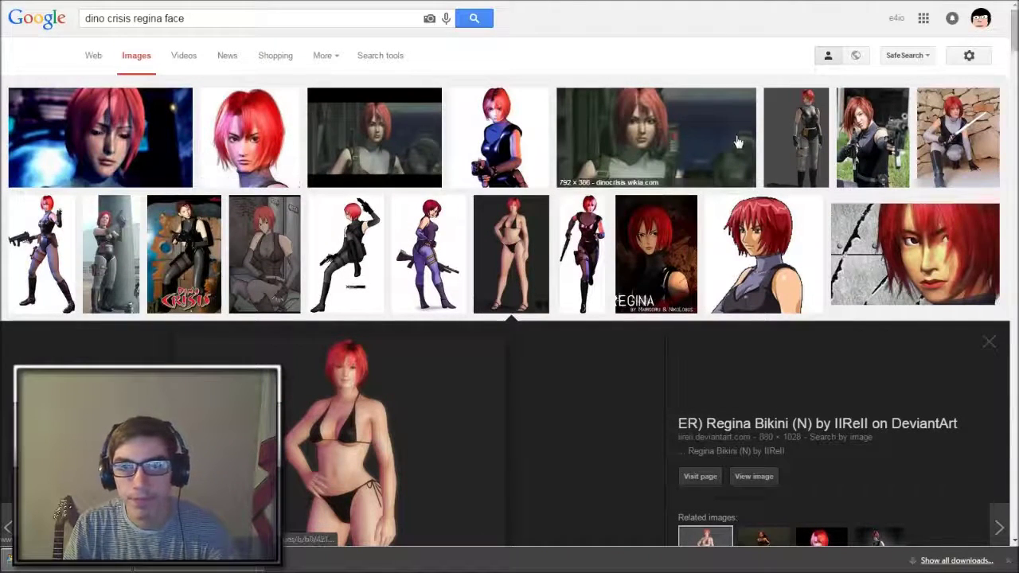
pyautogui.click(120, 139)
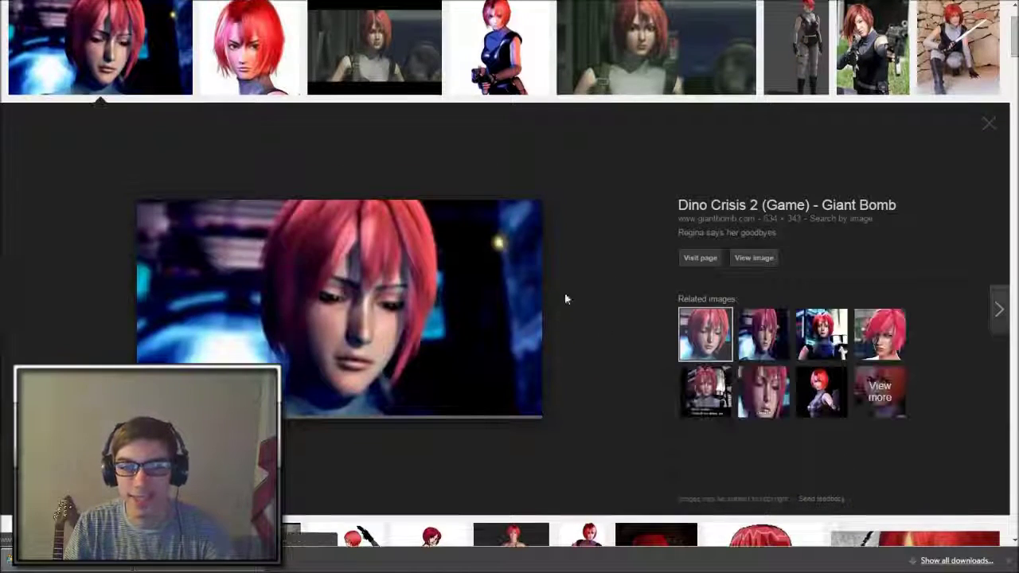
# Scroll down and preview related Regina images, including Regina with a pistol
pyautogui.scroll(2, 671, 299)
pyautogui.scroll(-3, 673, 307)
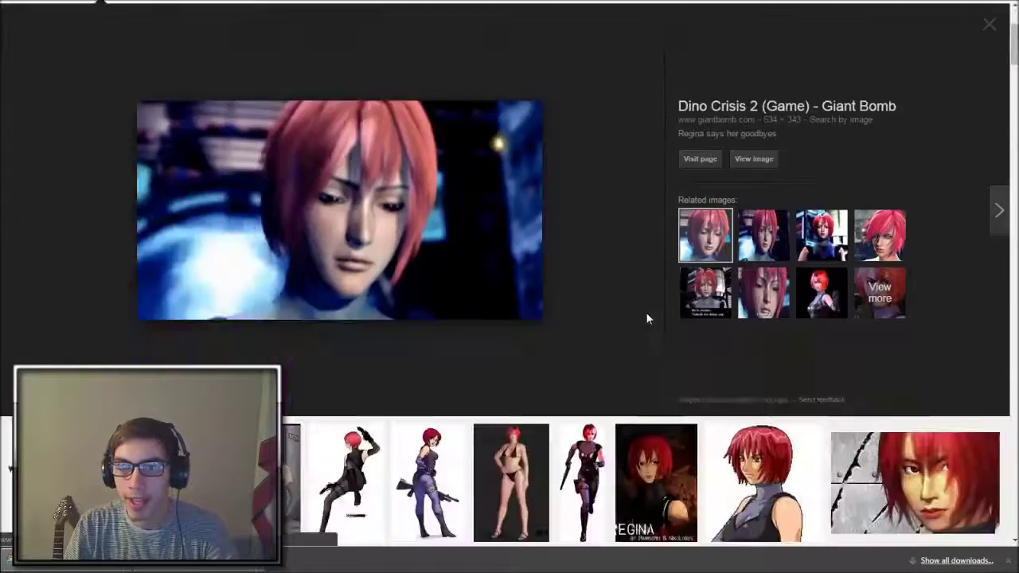
pyautogui.scroll(-4, 646, 312)
pyautogui.scroll(-2, 676, 315)
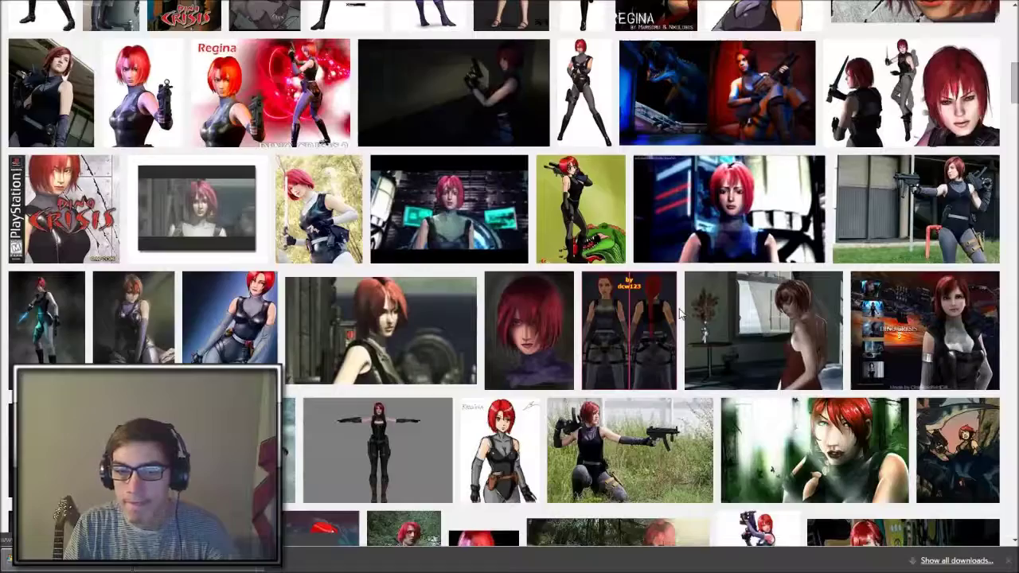
pyautogui.scroll(-1, 675, 317)
pyautogui.scroll(-3, 669, 318)
pyautogui.scroll(-1, 653, 322)
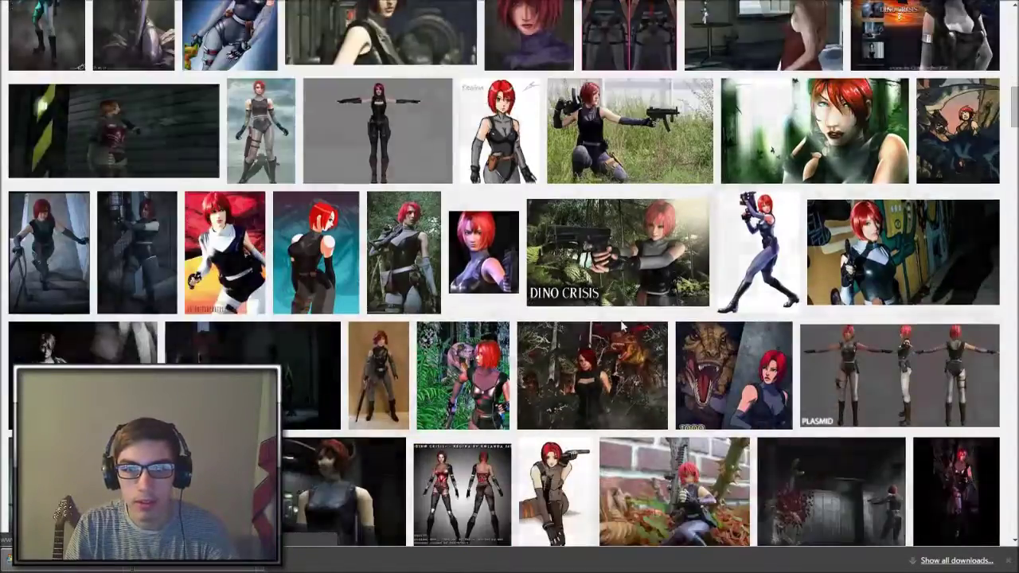
pyautogui.scroll(-3, 624, 327)
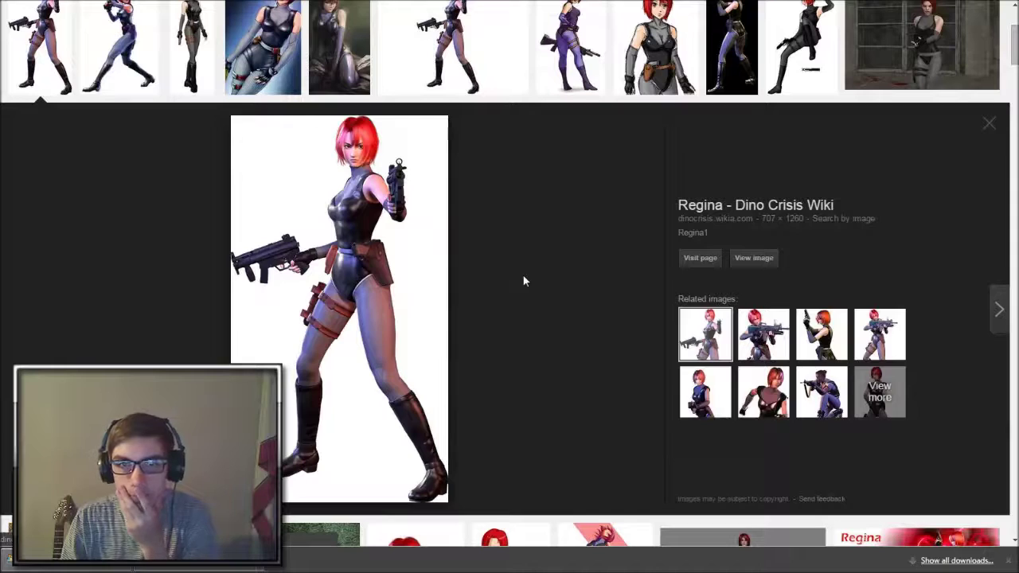
pyautogui.click(745, 322)
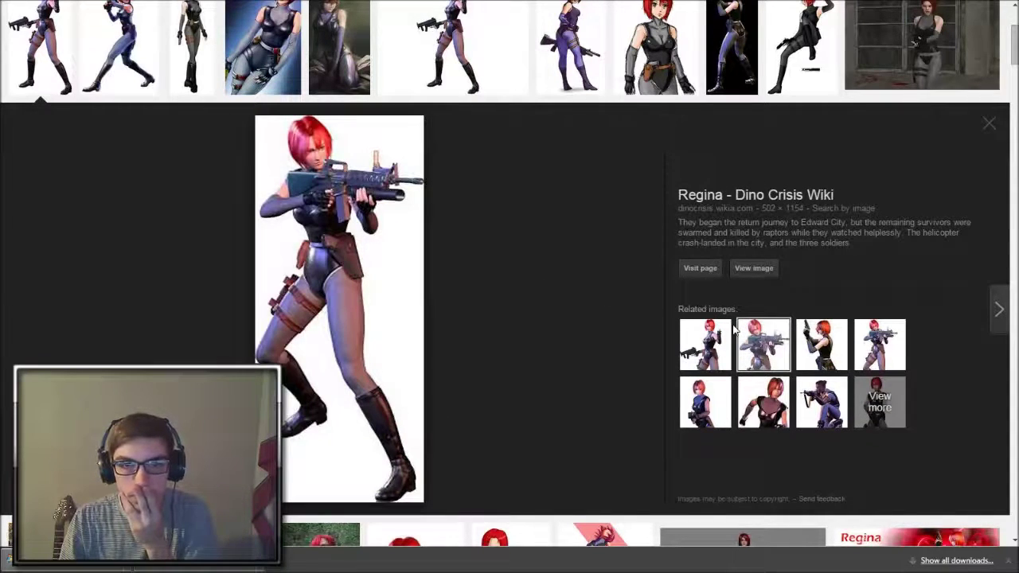
pyautogui.click(828, 359)
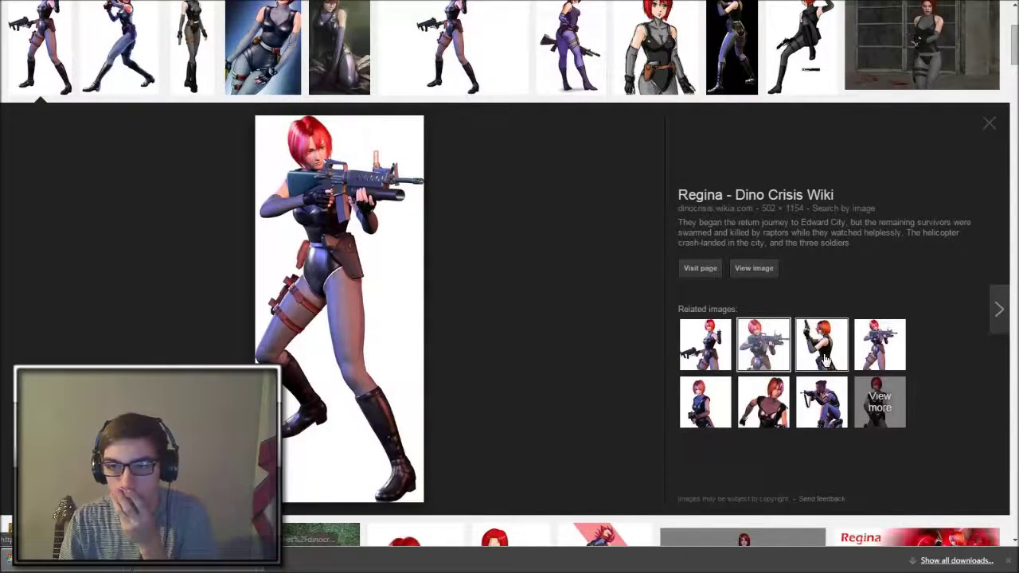
pyautogui.click(720, 394)
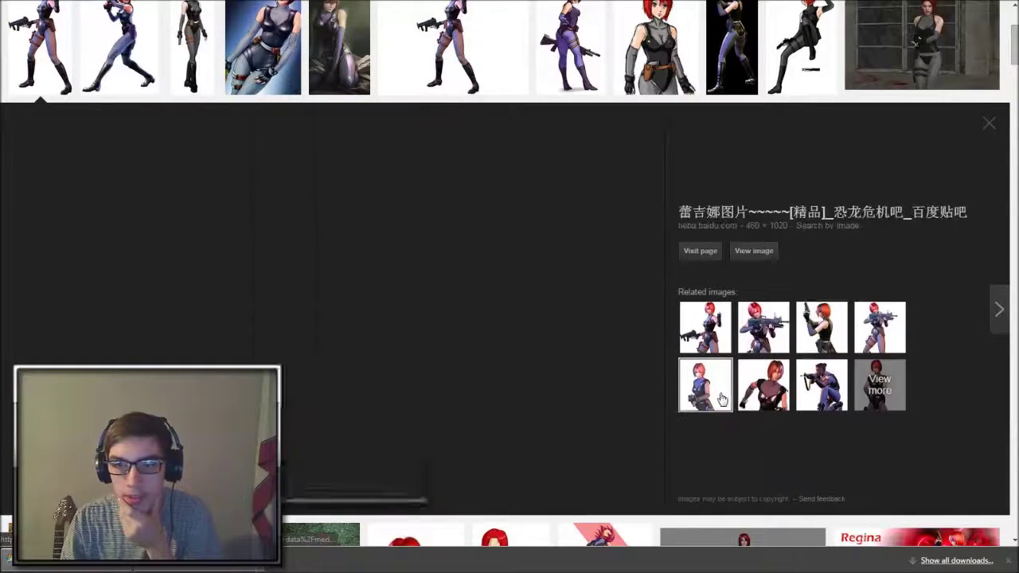
# Compare the pistol, two-gun and rifle Regina images, finishing on the Dino Crisis Wiki rifle image
pyautogui.click(820, 386)
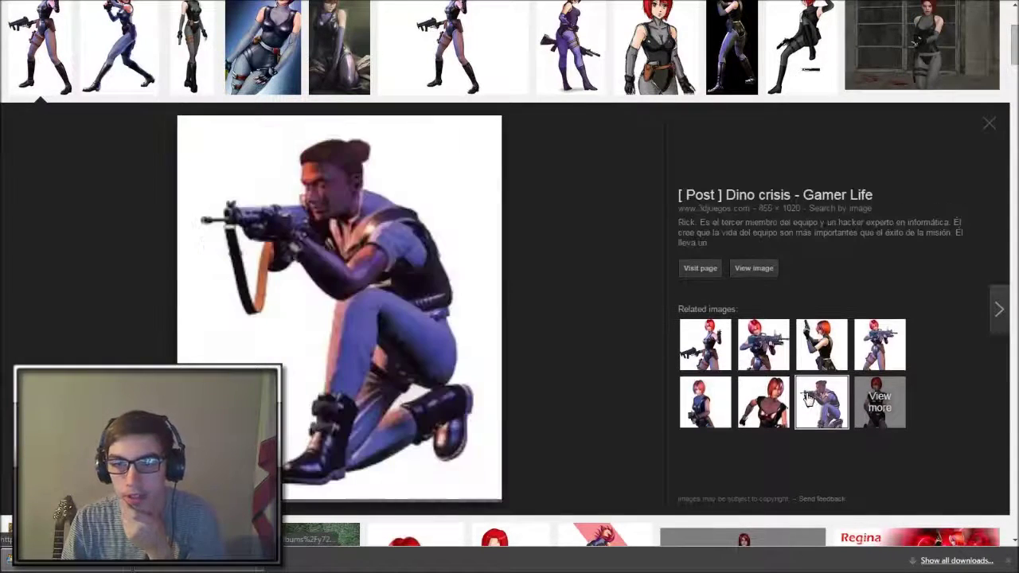
pyautogui.click(890, 356)
pyautogui.click(812, 348)
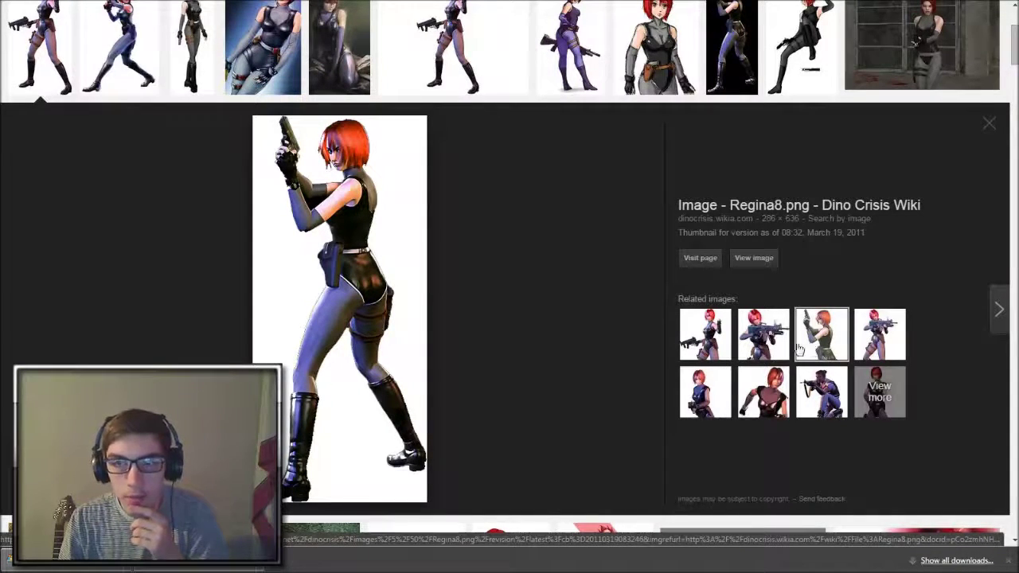
pyautogui.click(720, 341)
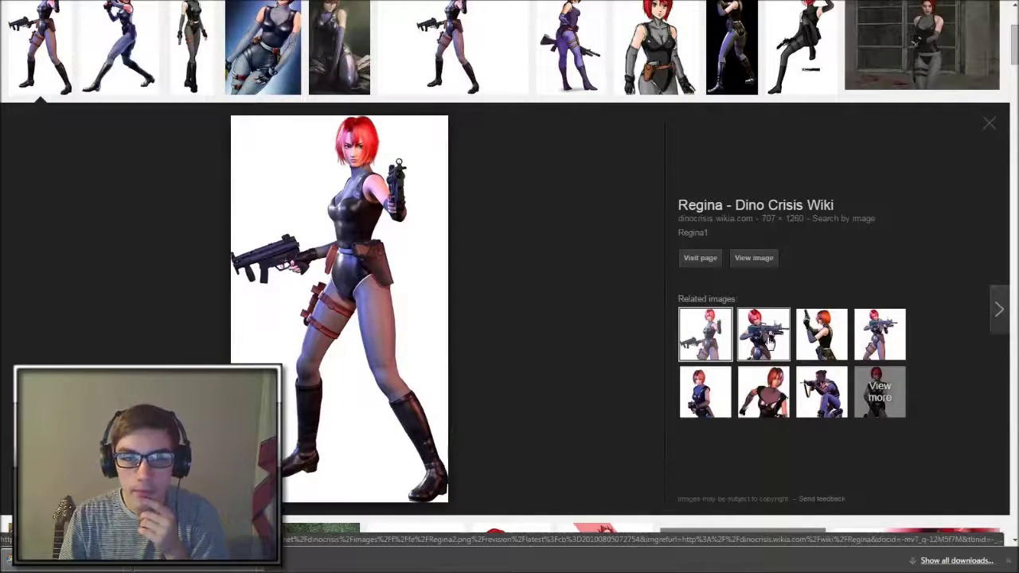
pyautogui.click(770, 341)
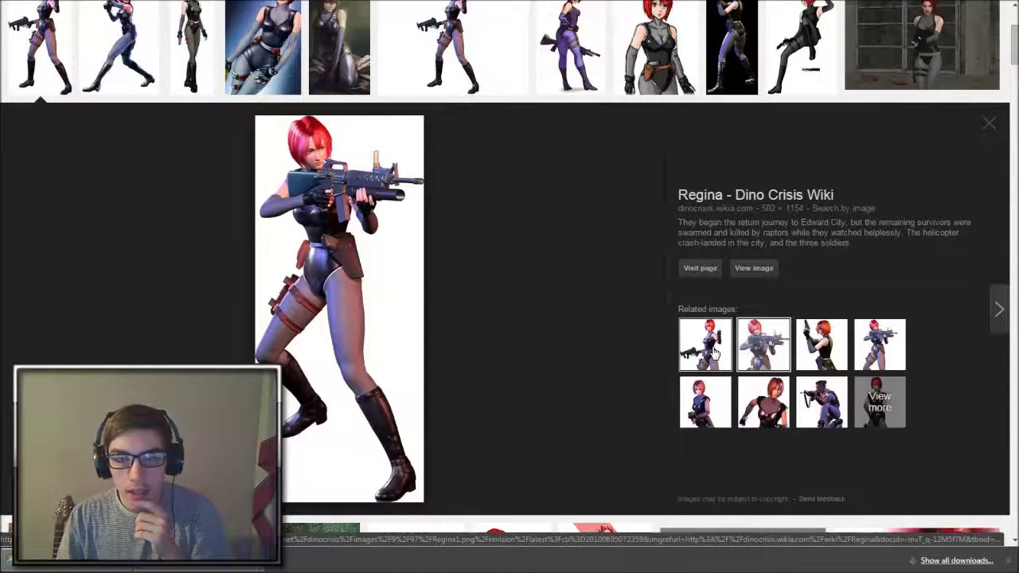
pyautogui.click(714, 353)
pyautogui.click(767, 344)
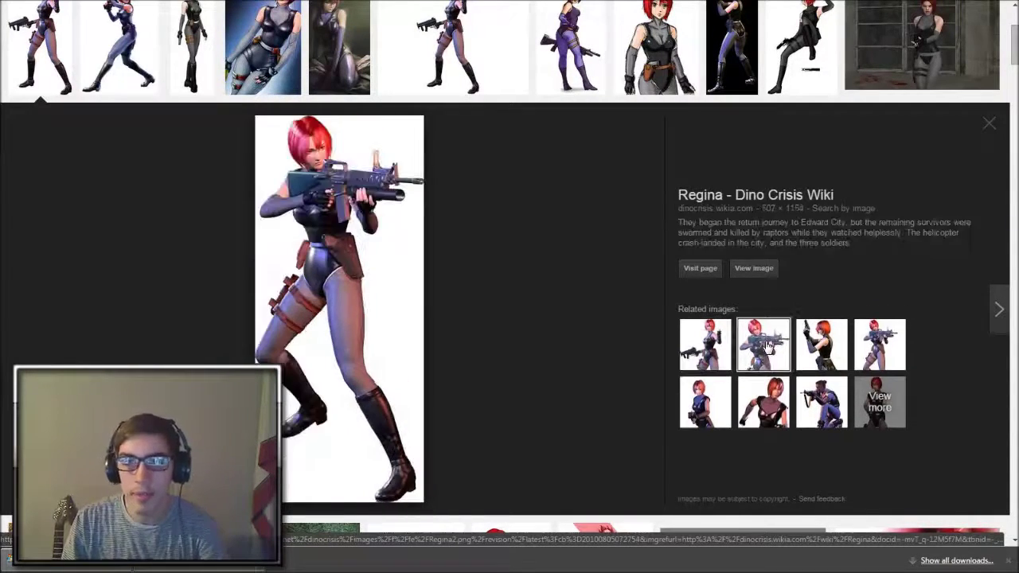
pyautogui.click(701, 345)
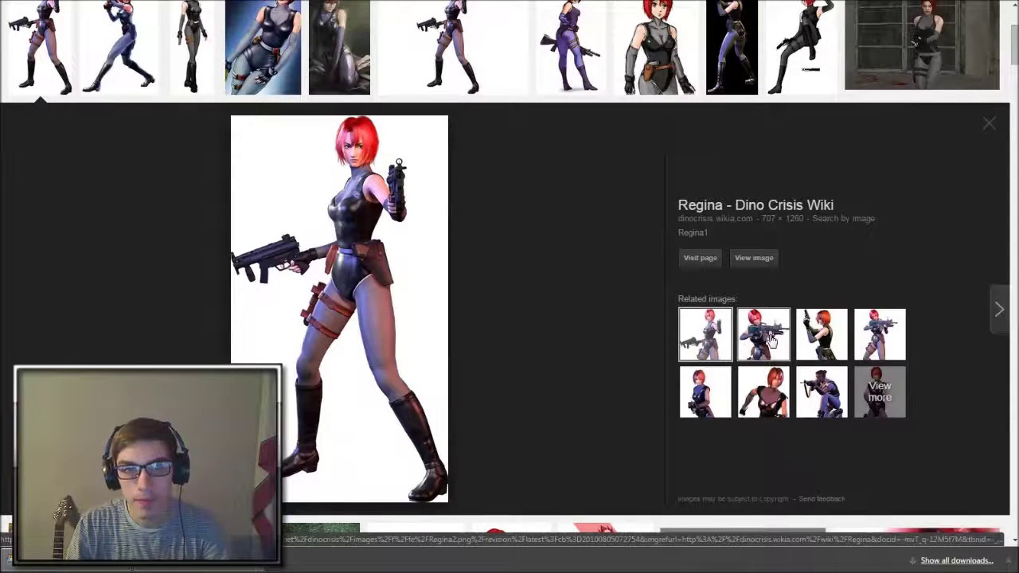
pyautogui.click(768, 336)
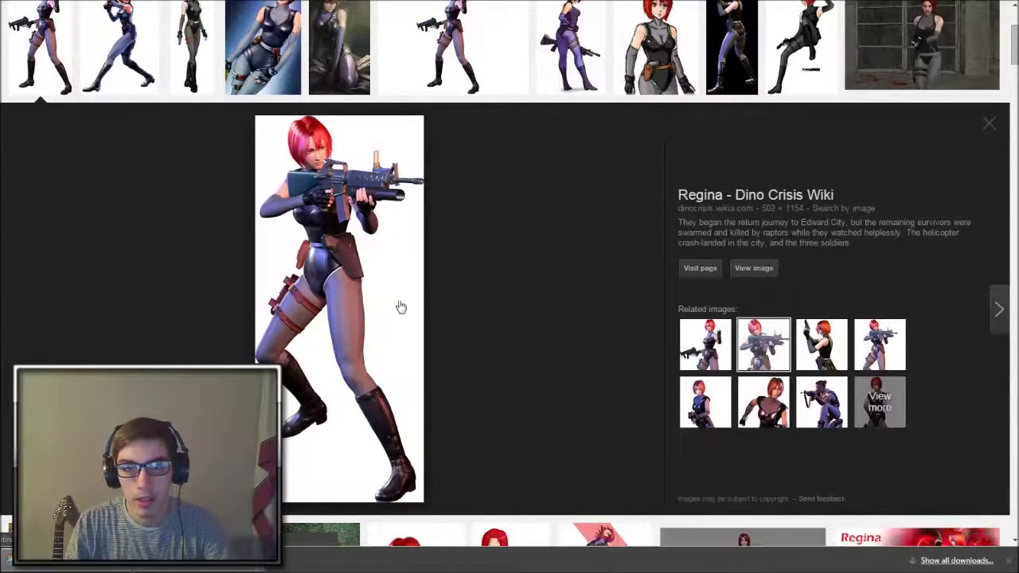
# Save the two-gun Regina image from the Dino Crisis Wiki as 'Regina' in Thumbnails\Dino Crisis
pyautogui.rightClick(343, 297)
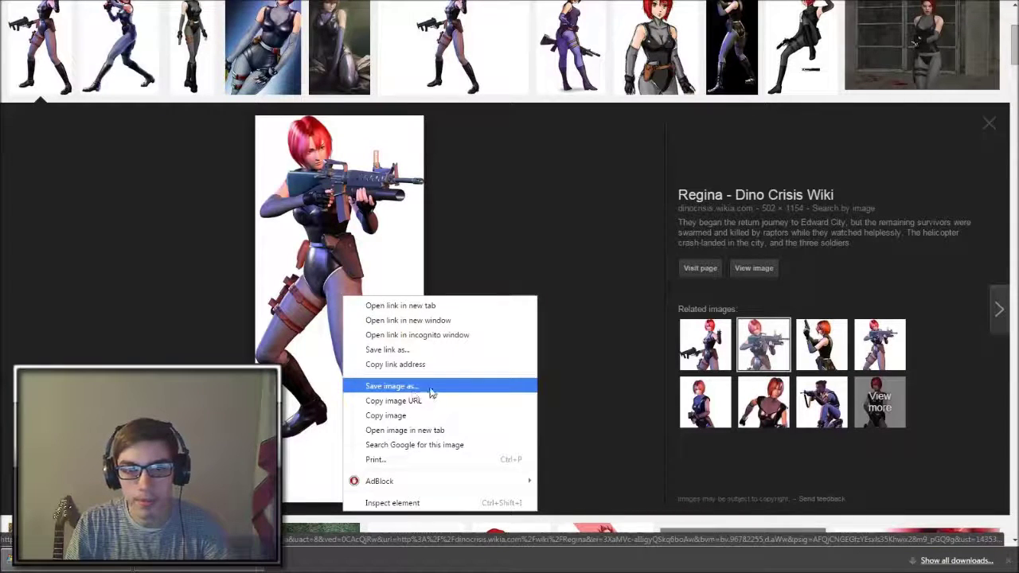
pyautogui.click(547, 223)
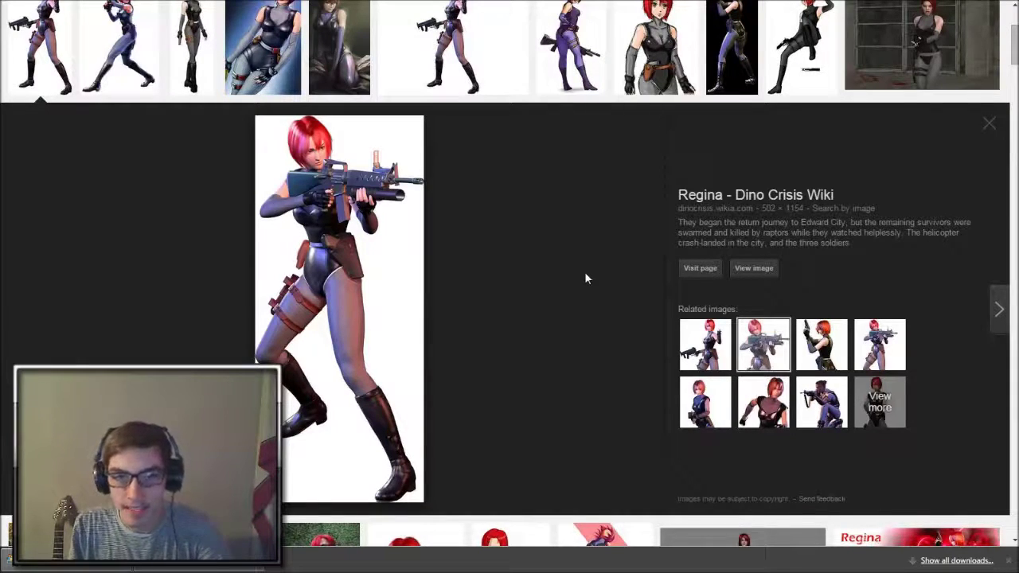
pyautogui.hotkey('alt', 'Left')
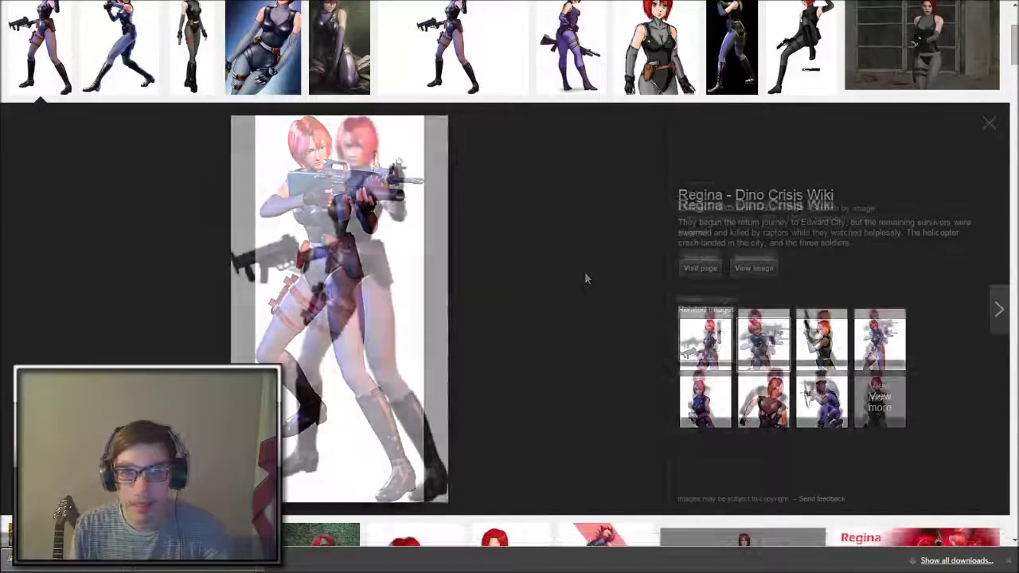
pyautogui.rightClick(355, 290)
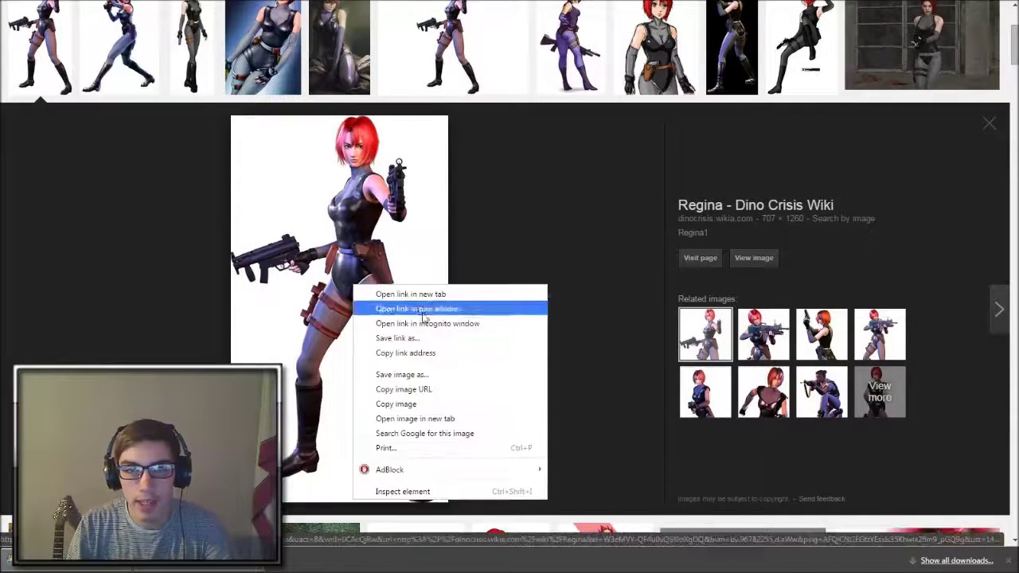
pyautogui.click(467, 371)
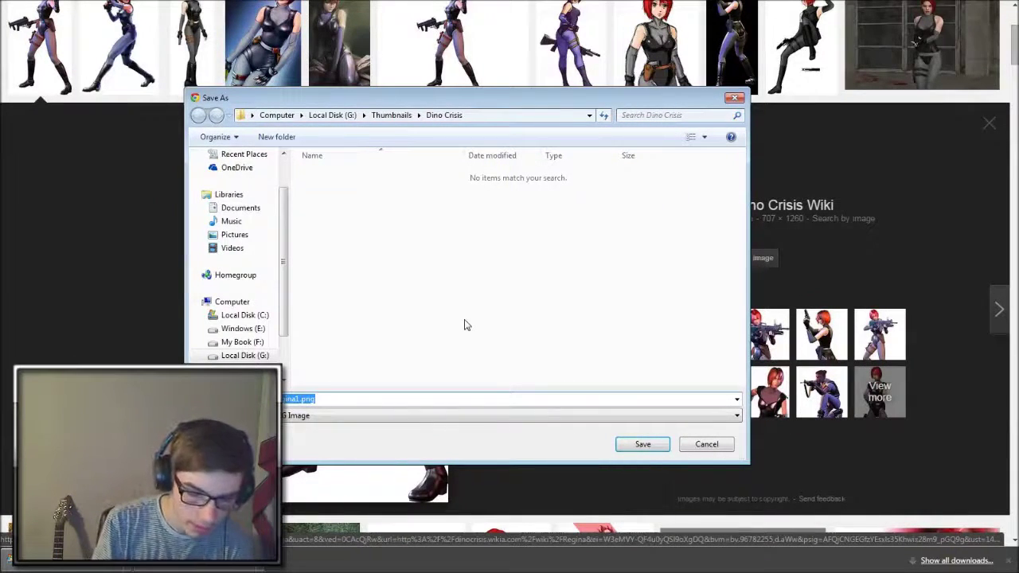
pyautogui.write('Regina')
pyautogui.press('Return')
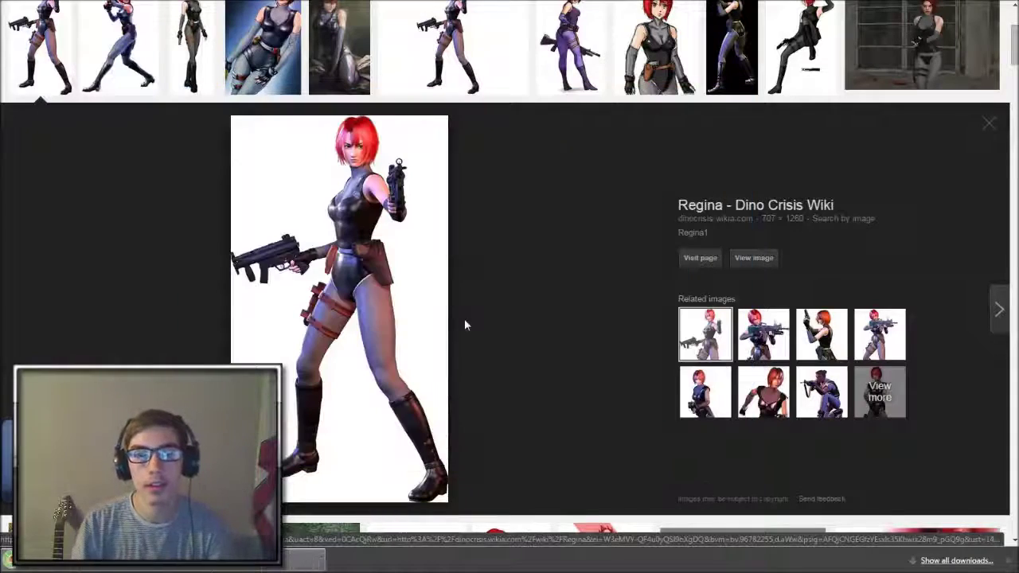
pyautogui.scroll(3, 414, 302)
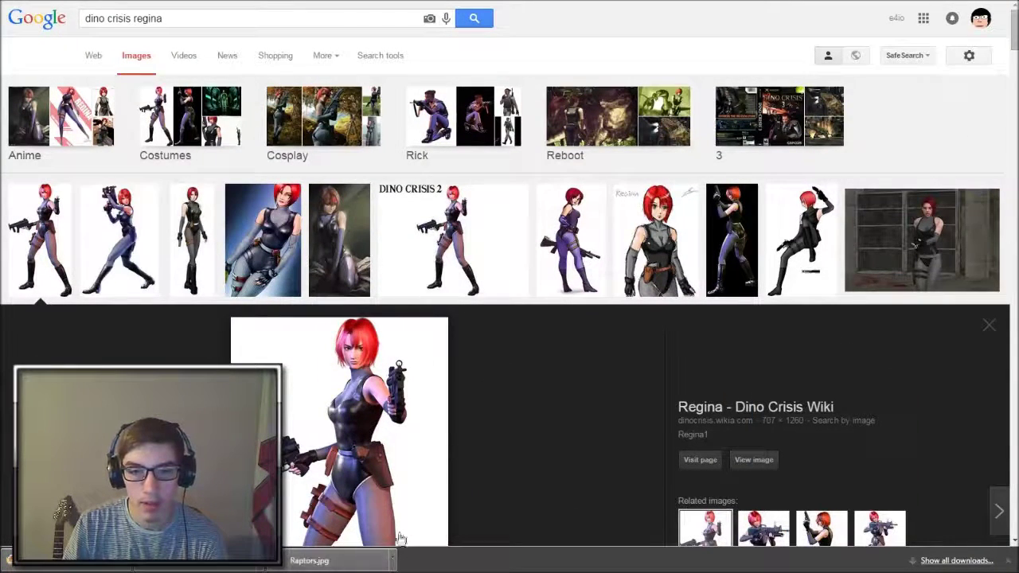
pyautogui.press('super')
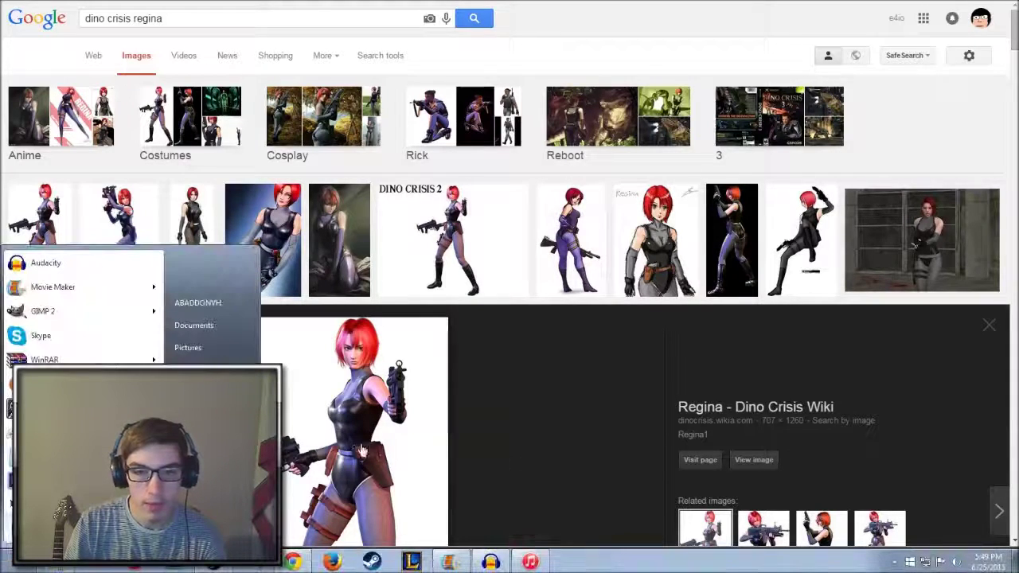
# Create a new 1280 × 720 pixel Photoshop document named 'Dino-Criss'
pyautogui.press('Escape')
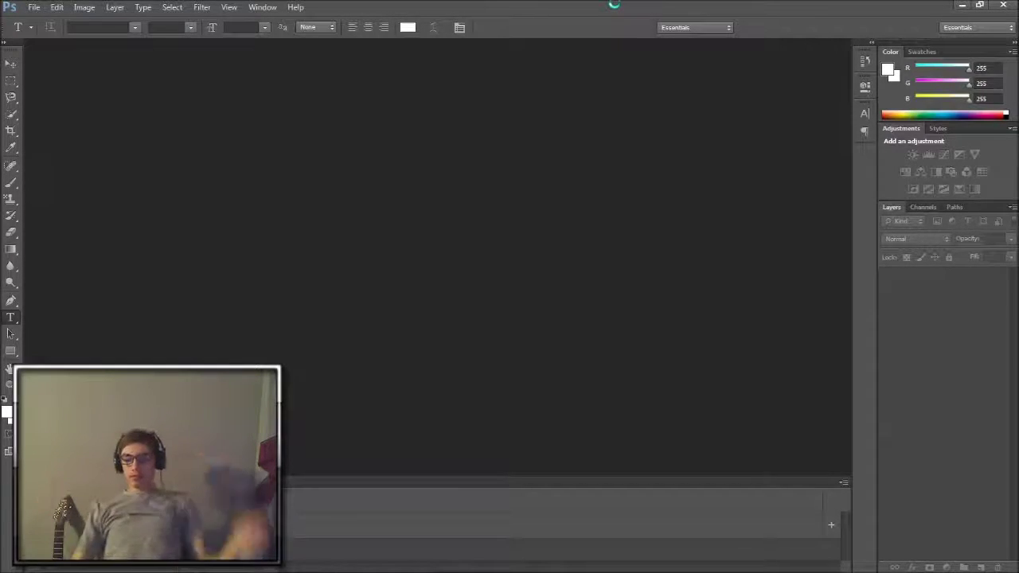
pyautogui.hotkey('ctrl', 'n')
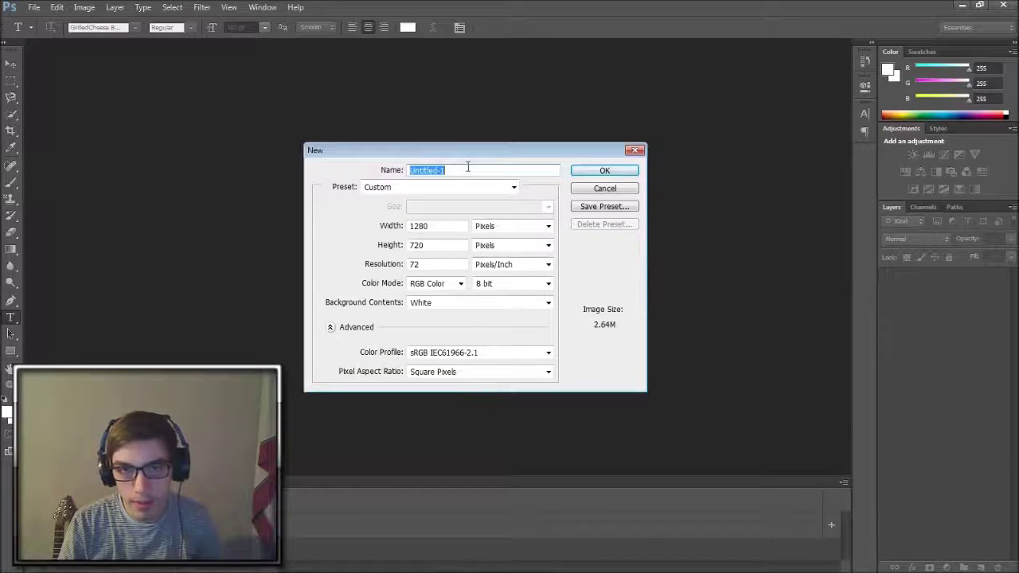
pyautogui.moveTo(468, 166); pyautogui.dragTo(429, 169)
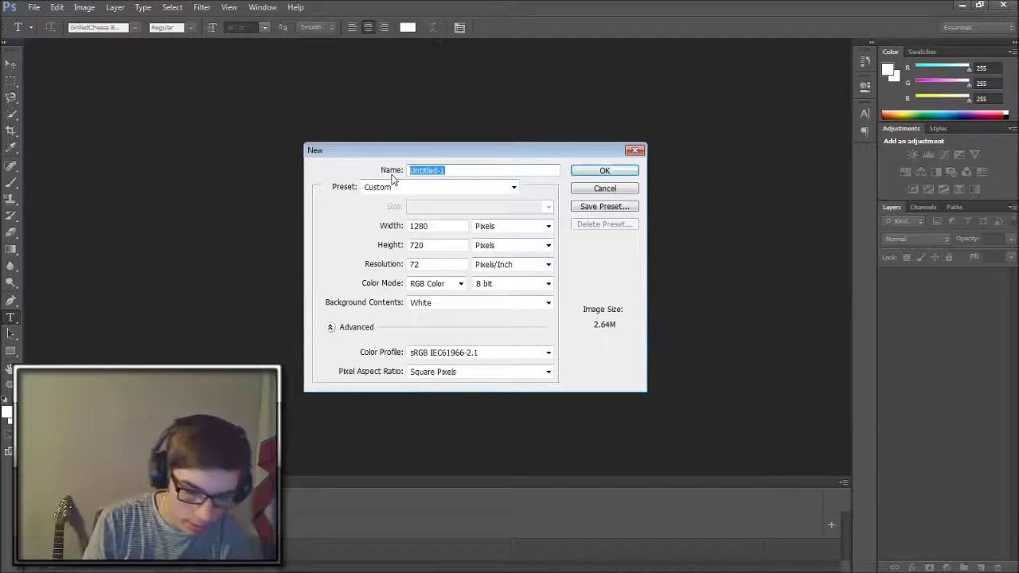
pyautogui.write('Dino-Criss')
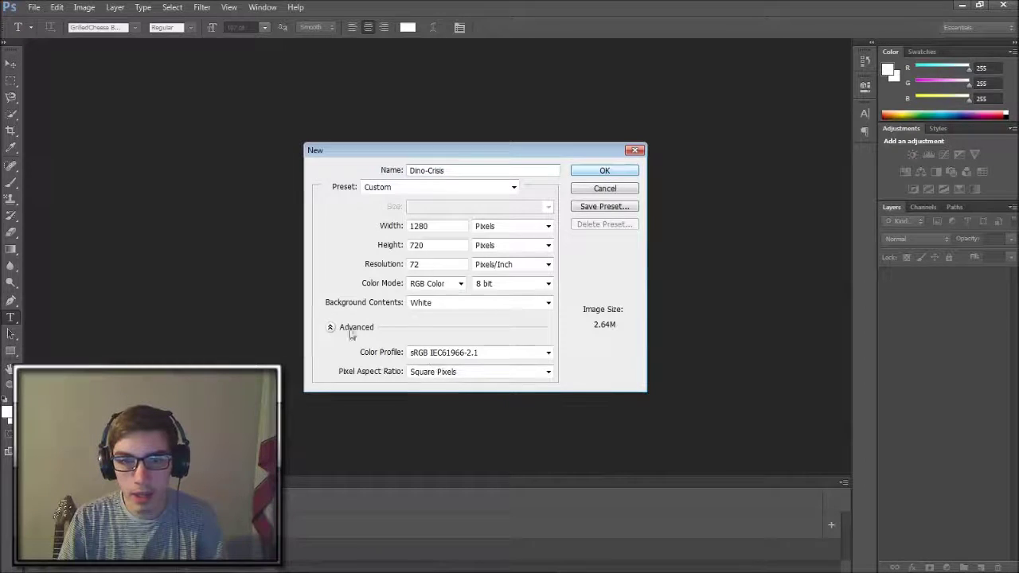
pyautogui.click(603, 171)
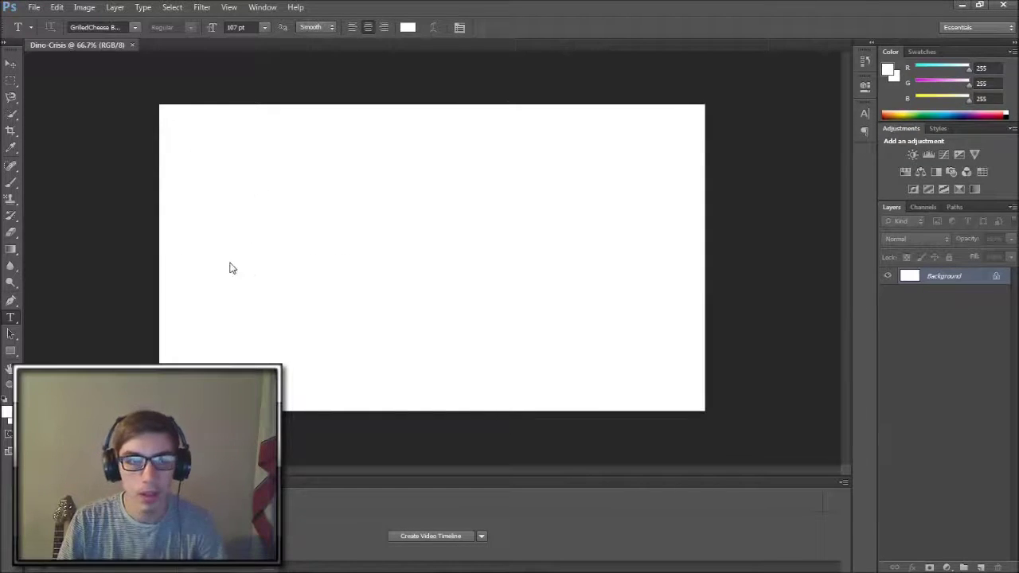
# Paint the entire Dino-Crisis canvas black with large soft brush strokes
pyautogui.click(16, 184)
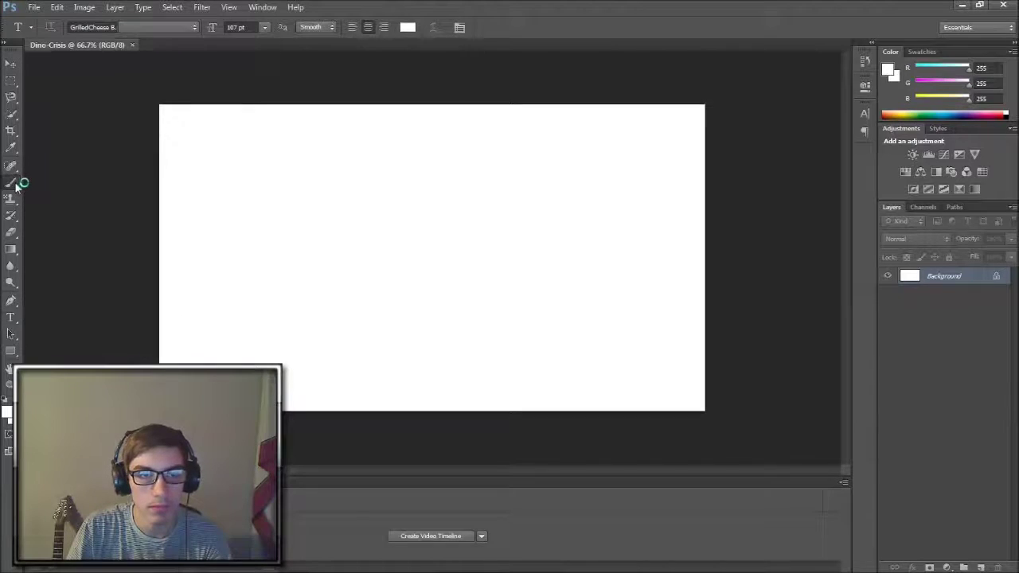
pyautogui.click(81, 182)
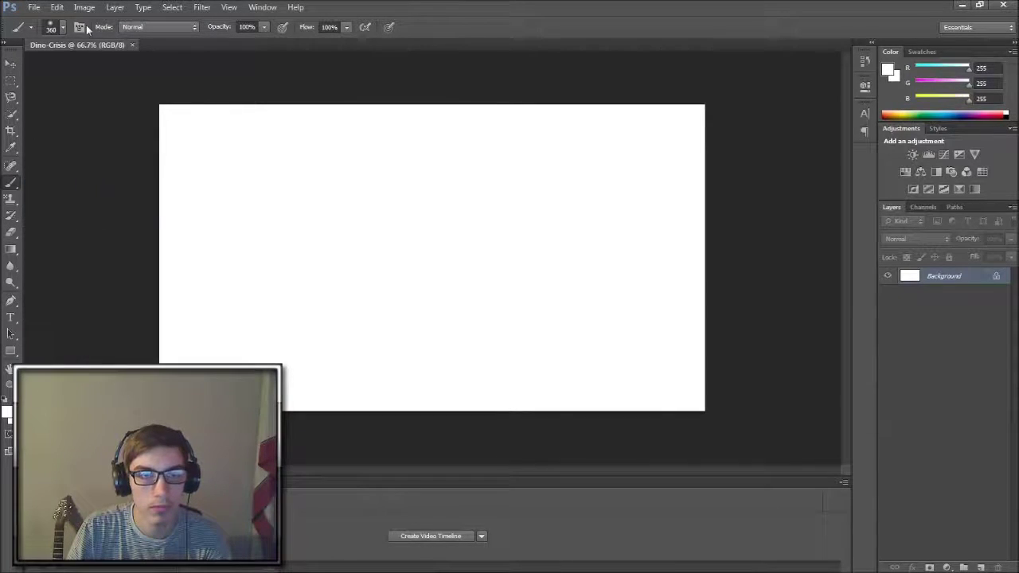
pyautogui.click(1009, 114)
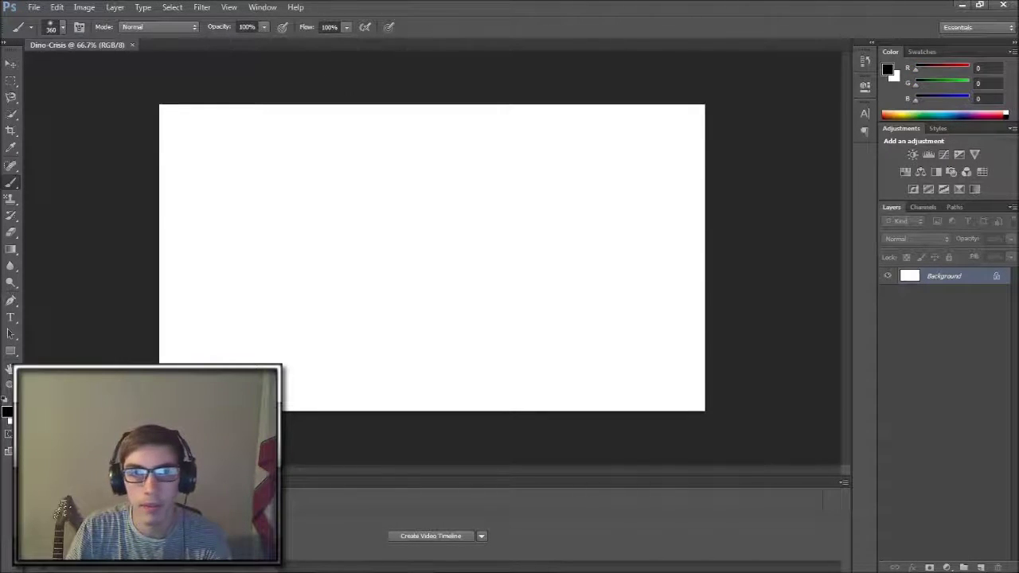
pyautogui.moveTo(183, 148)
pyautogui.mouseDown()
pyautogui.moveTo(263, 132)
pyautogui.moveTo(358, 390)
pyautogui.mouseUp()
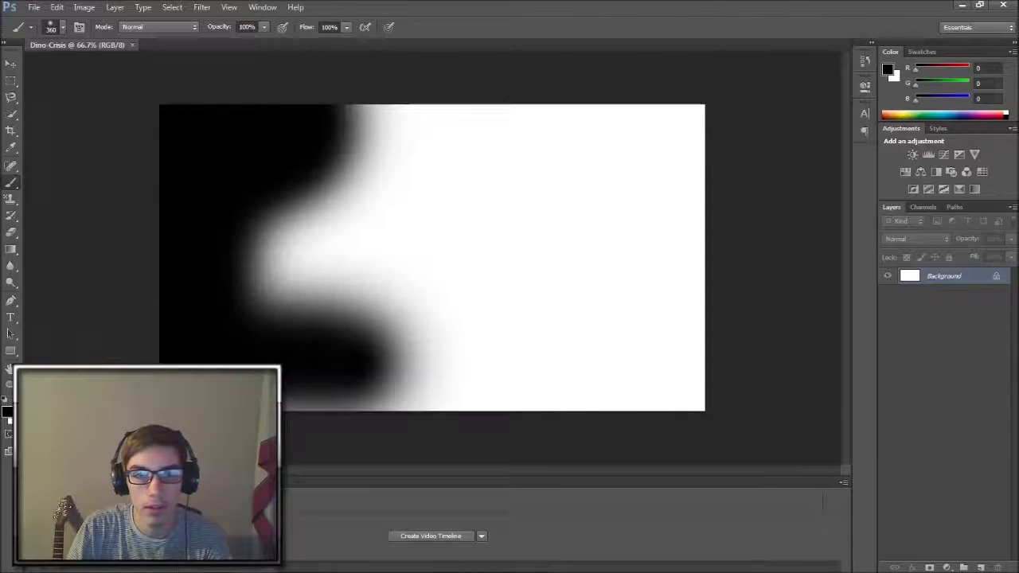
pyautogui.moveTo(358, 351)
pyautogui.mouseDown()
pyautogui.moveTo(619, 121)
pyautogui.moveTo(568, 209)
pyautogui.mouseUp()
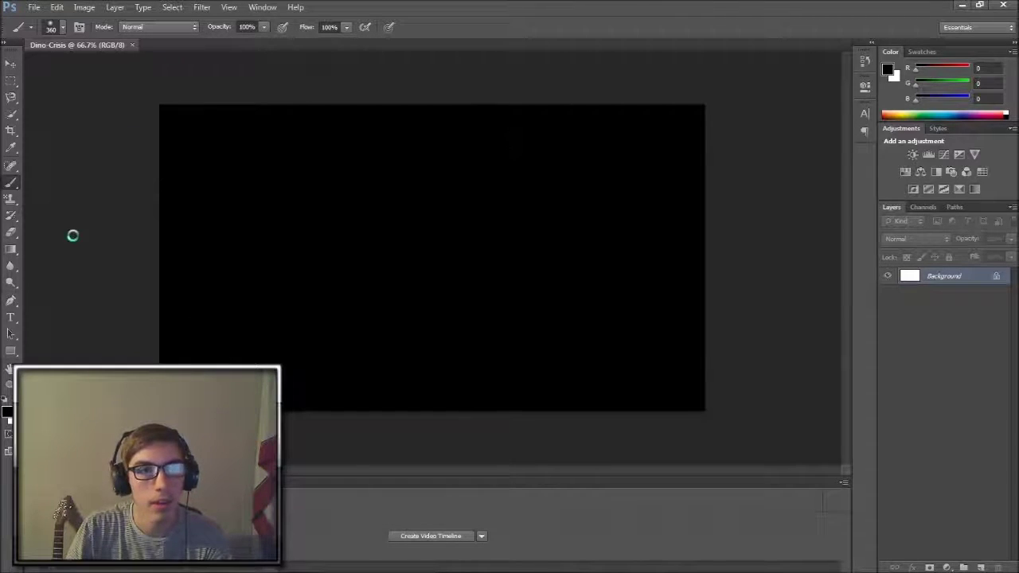
# Try placing Dino-LOFO from the Dino Crisis folder, dismiss the error, and return to Google Images
pyautogui.click(35, 8)
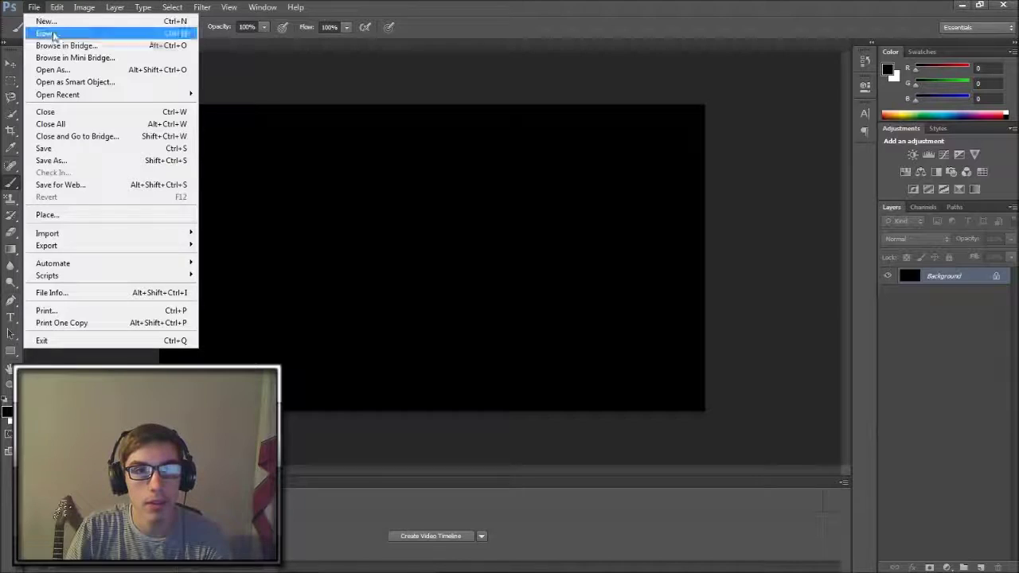
pyautogui.click(84, 215)
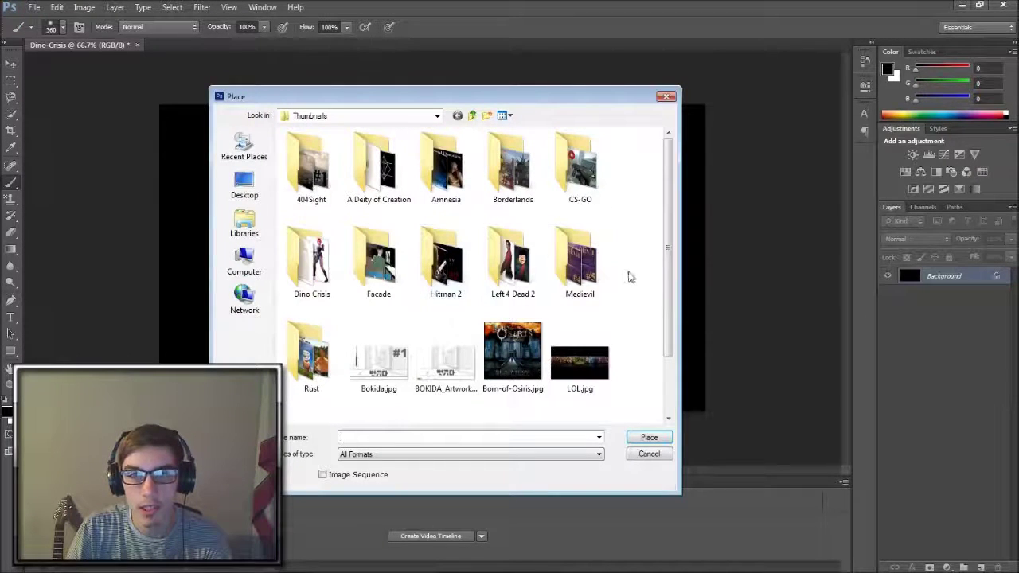
pyautogui.doubleClick(333, 271)
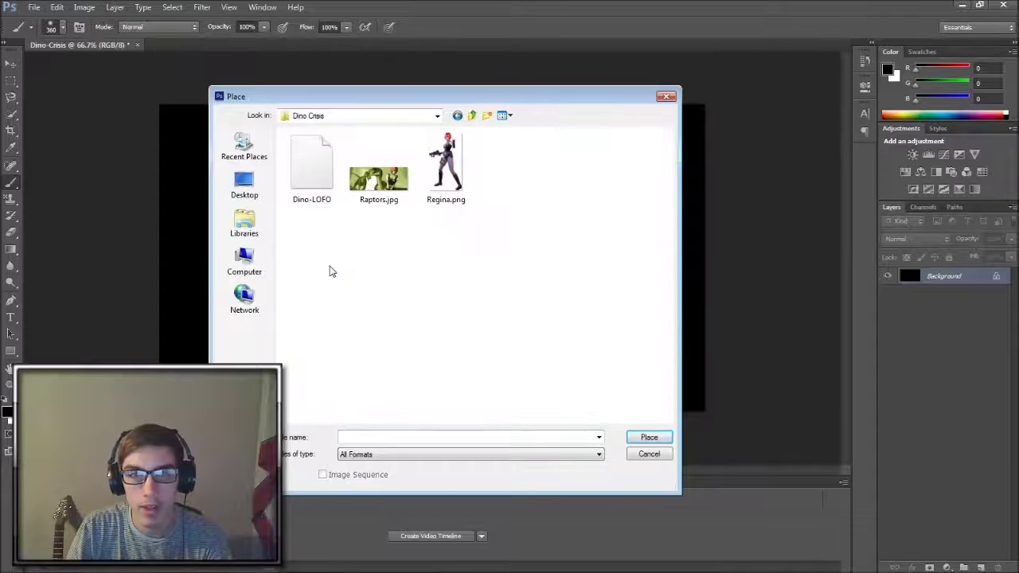
pyautogui.doubleClick(321, 176)
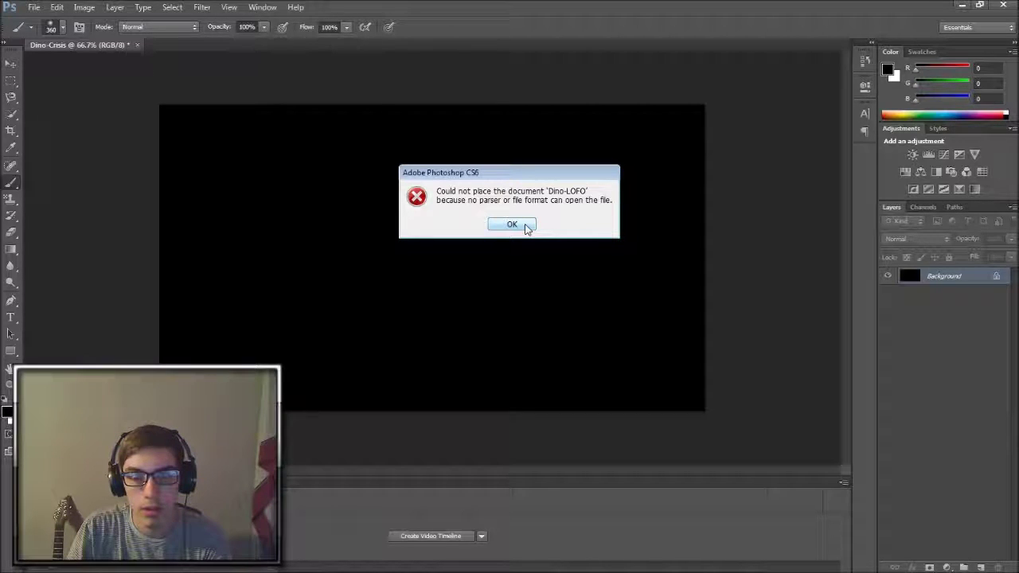
pyautogui.click(525, 226)
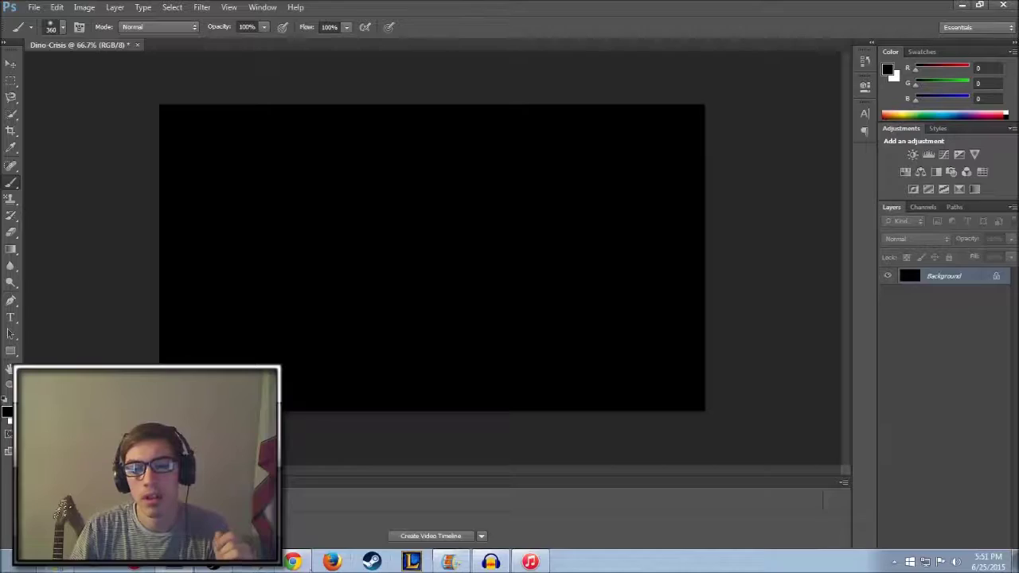
pyautogui.click(299, 560)
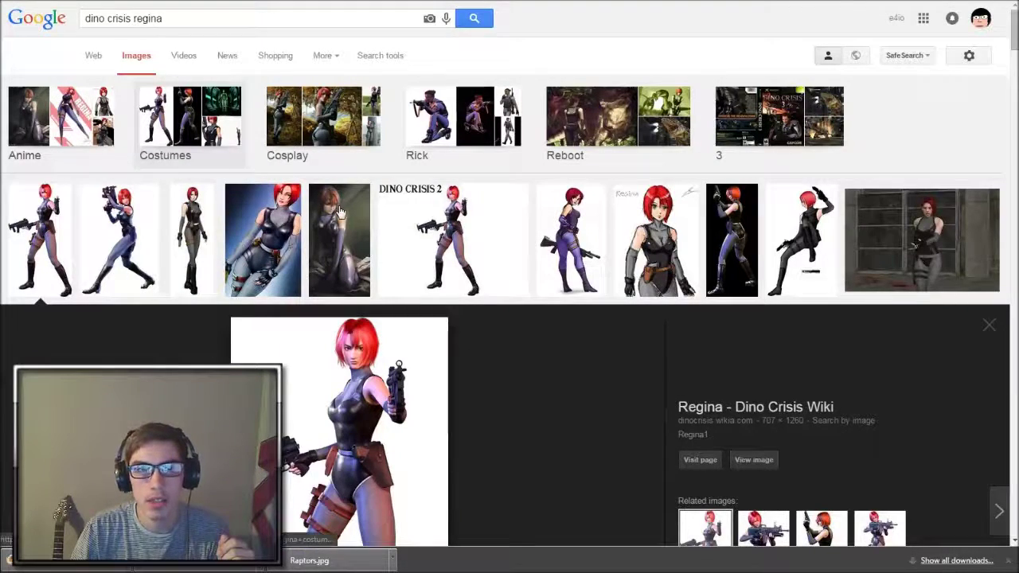
# Go back to the search results and preview the black DINO CRISIS claw logo
pyautogui.hotkey('alt', 'Left')
pyautogui.hotkey('alt', 'Left')
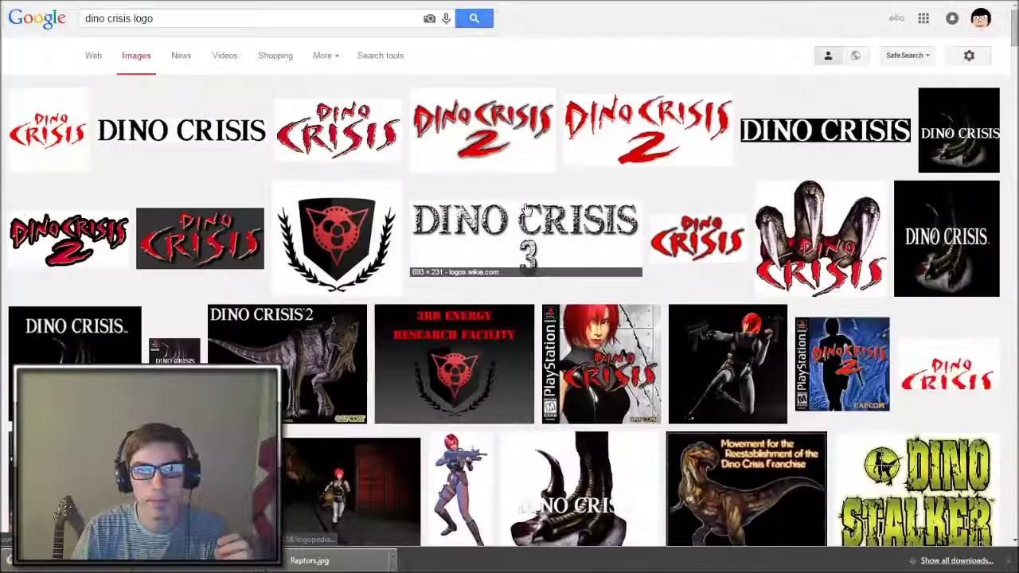
pyautogui.scroll(5, 464, 297)
pyautogui.scroll(2, 462, 298)
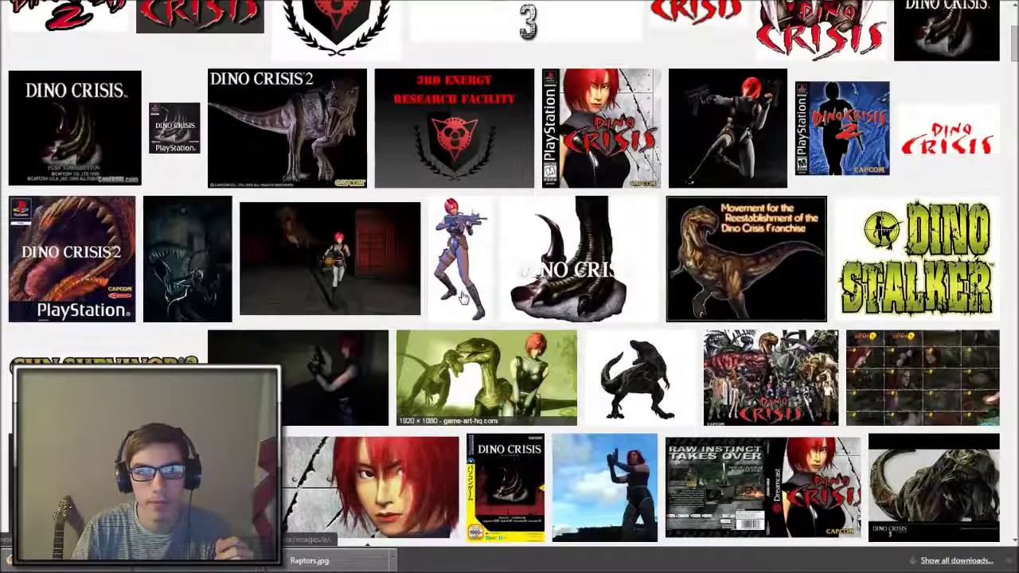
pyautogui.scroll(2, 459, 298)
pyautogui.scroll(2, 455, 298)
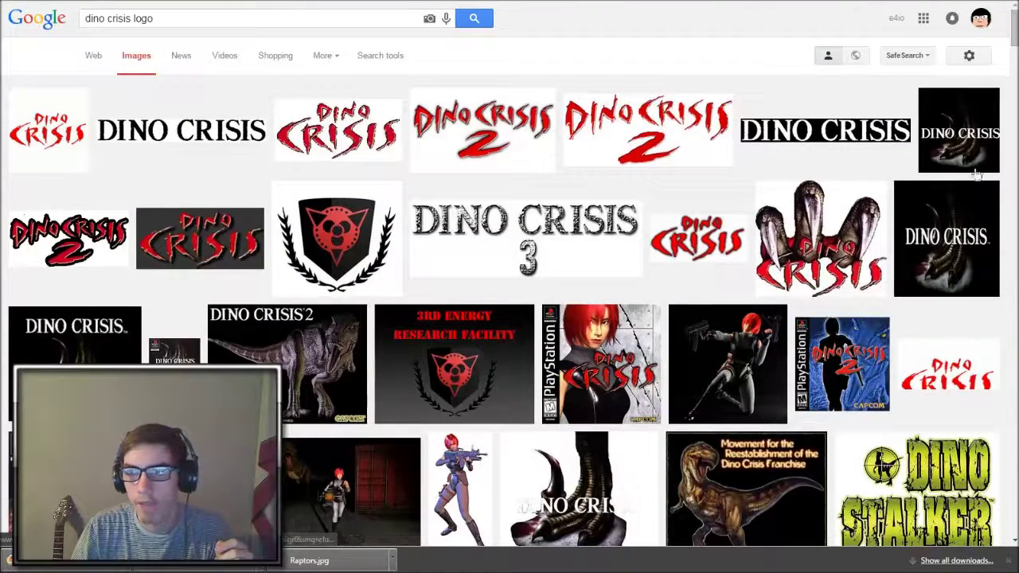
pyautogui.click(971, 139)
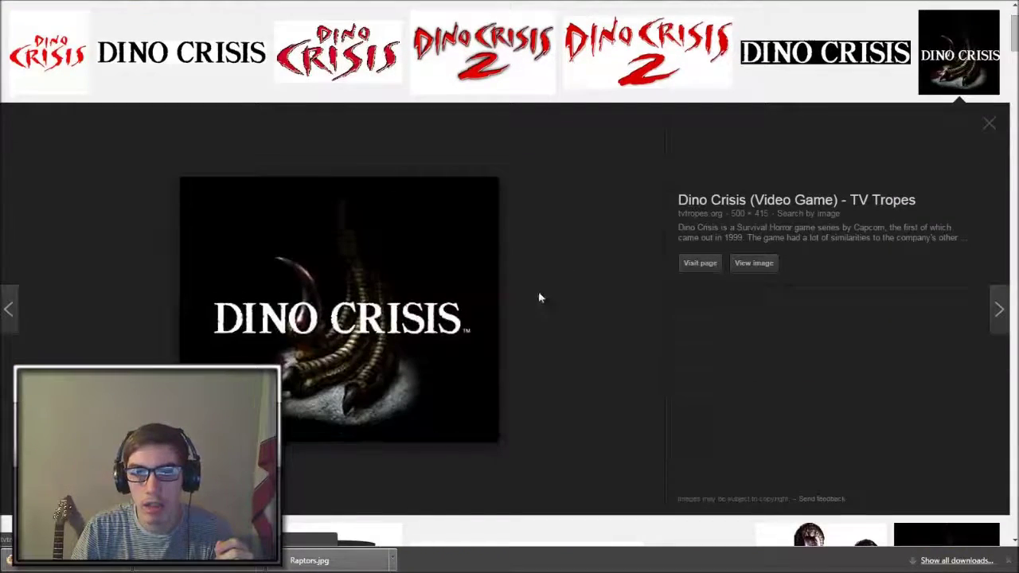
pyautogui.rightClick(345, 317)
pyautogui.click(632, 258)
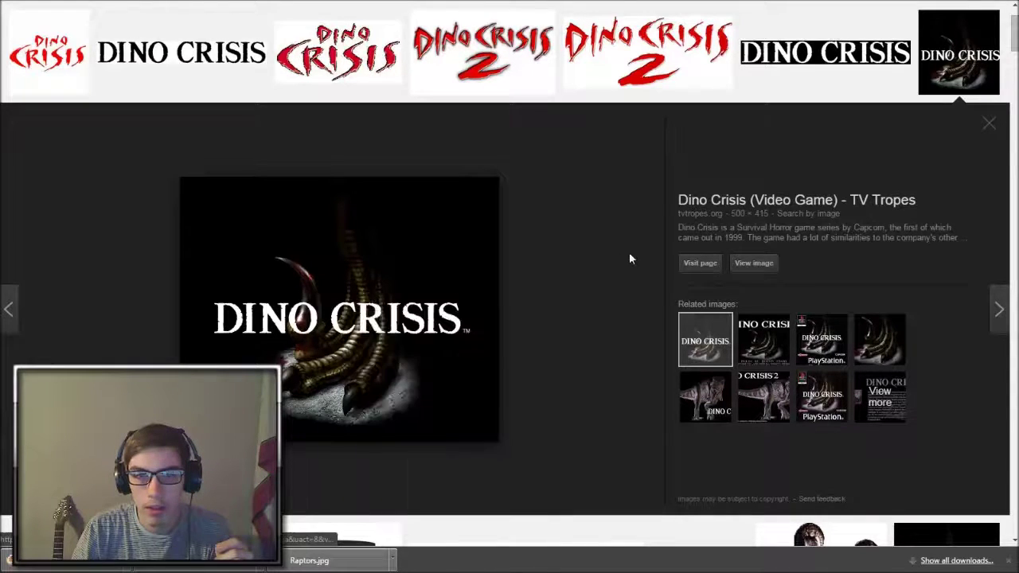
pyautogui.rightClick(378, 304)
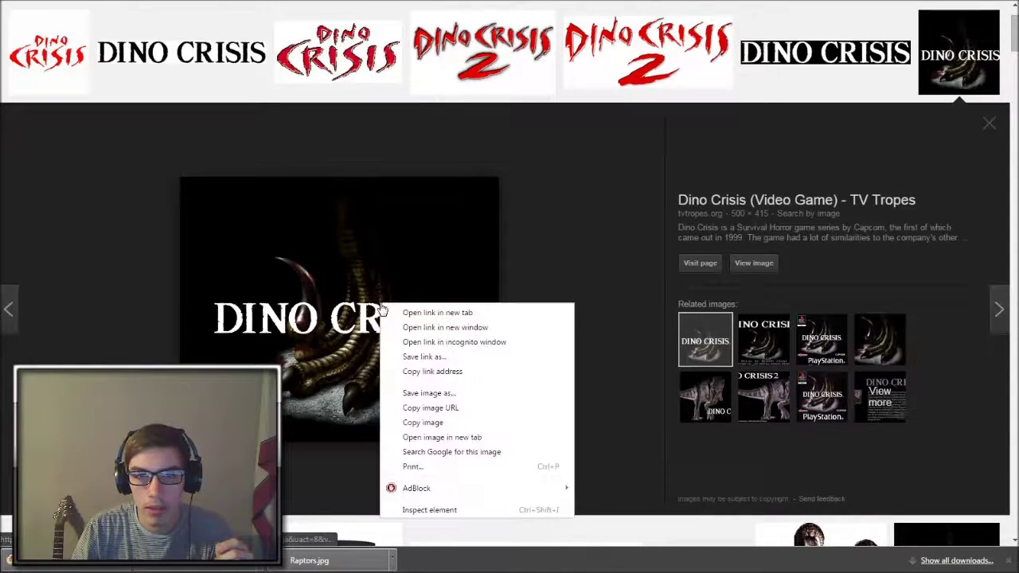
pyautogui.click(588, 276)
# Save the full-size claw logo image into the Dino Crisis folder
pyautogui.click(741, 266)
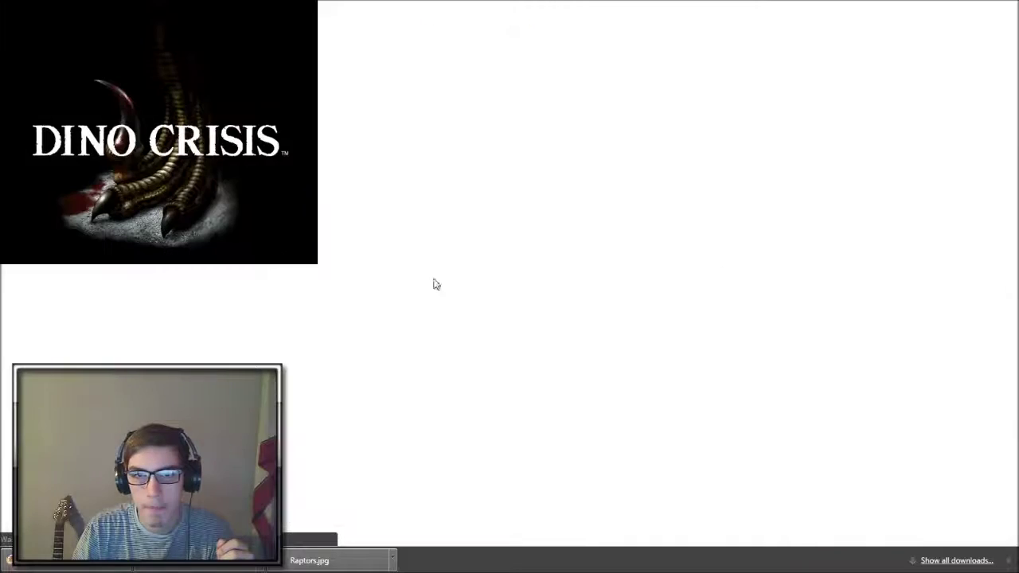
pyautogui.rightClick(202, 169)
pyautogui.click(327, 182)
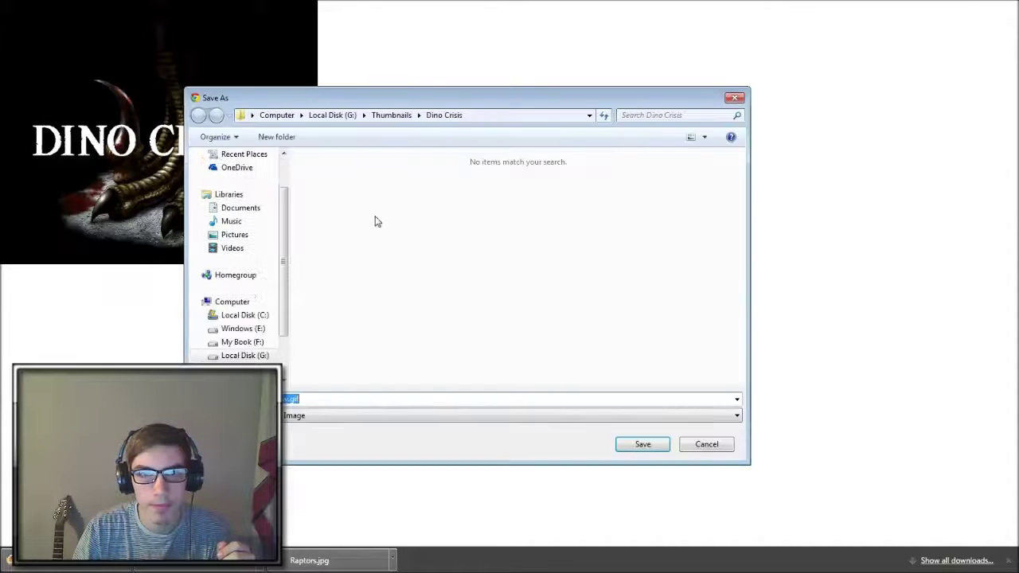
pyautogui.click(643, 444)
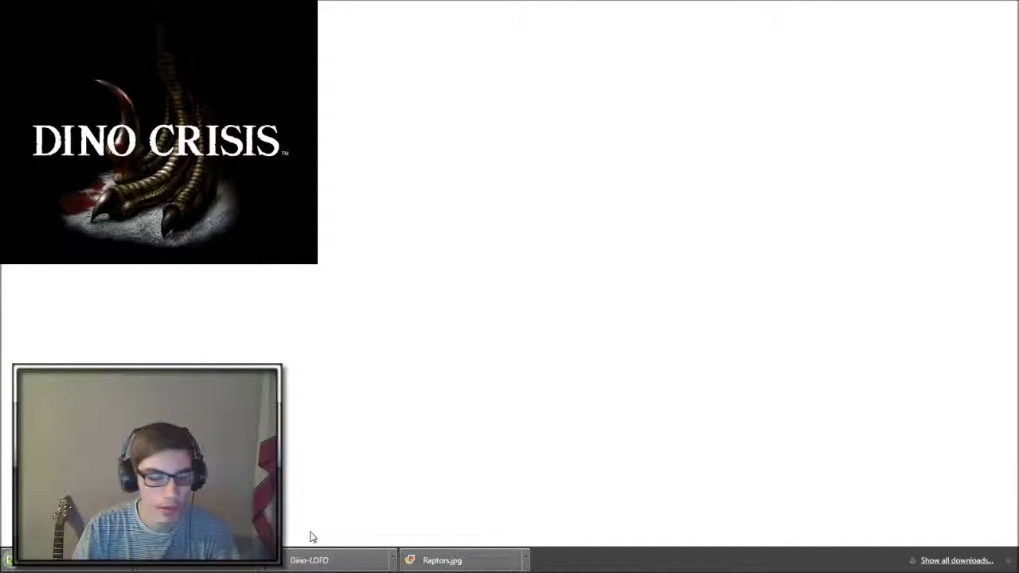
pyautogui.press('super')
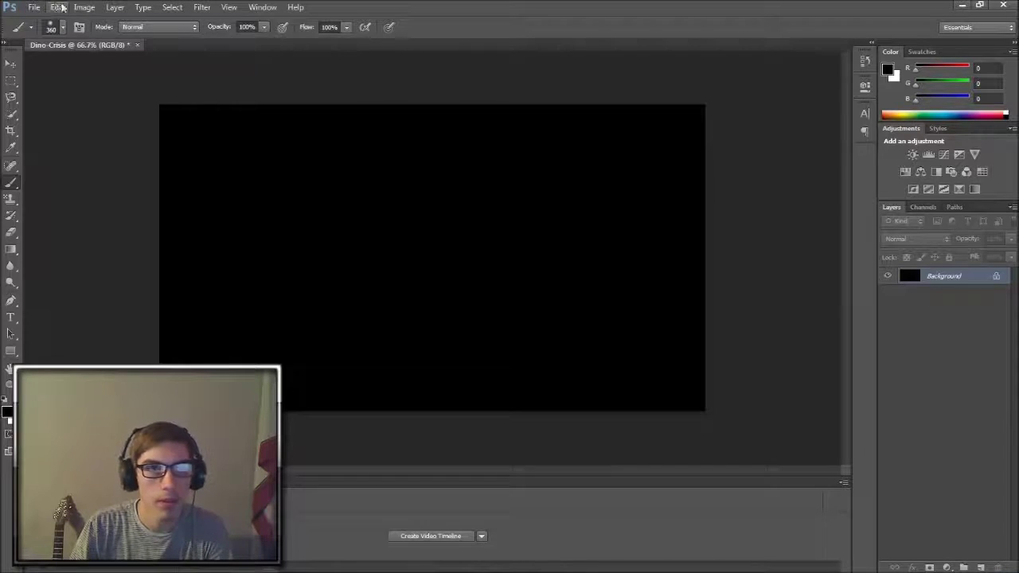
# Place claw.gif into the thumbnail and enlarge it to about 146%
pyautogui.click(34, 7)
pyautogui.click(71, 215)
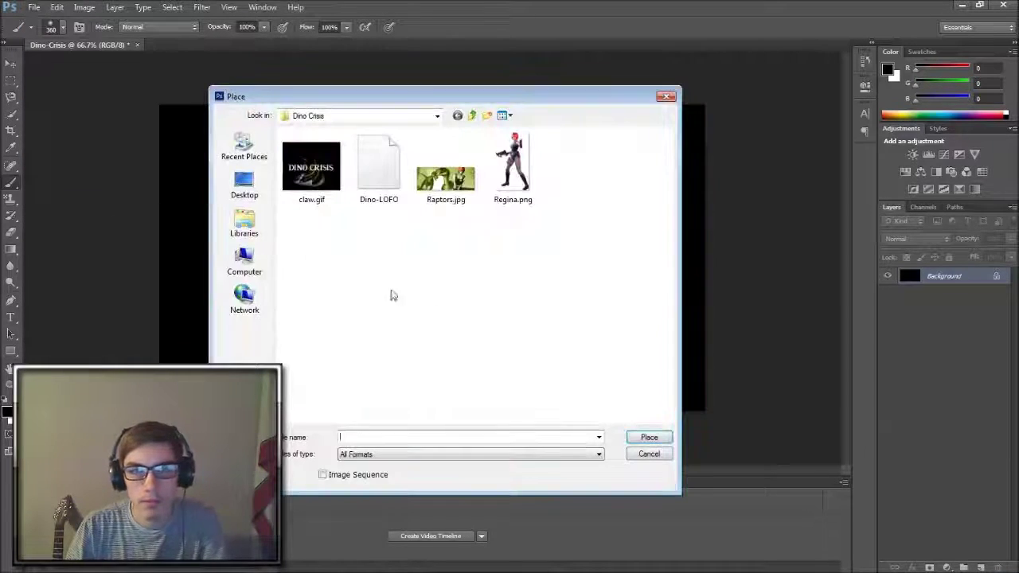
pyautogui.doubleClick(333, 177)
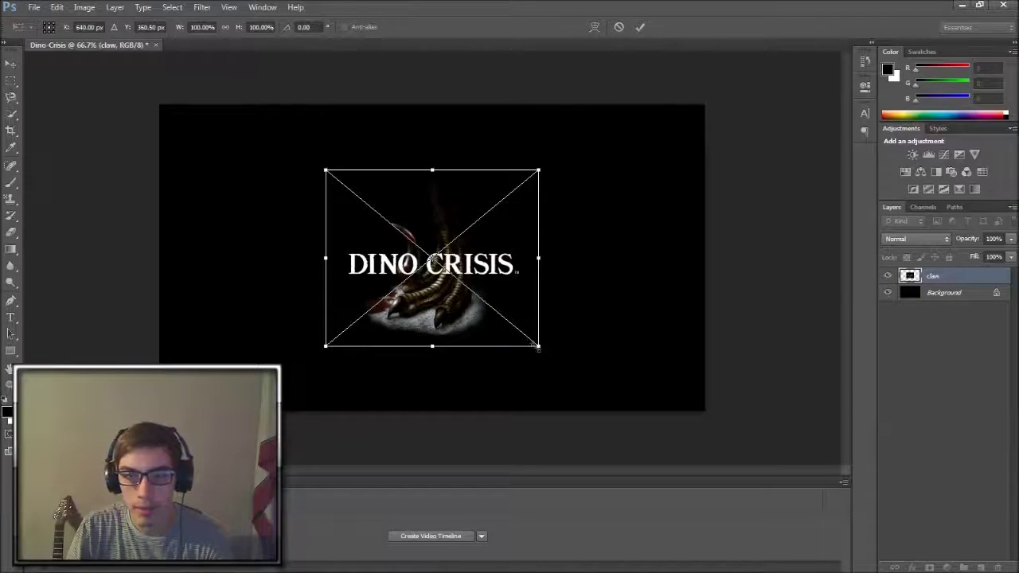
pyautogui.moveTo(539, 346)
pyautogui.mouseDown()
pyautogui.moveTo(531, 338)
pyautogui.moveTo(649, 416)
pyautogui.mouseUp()
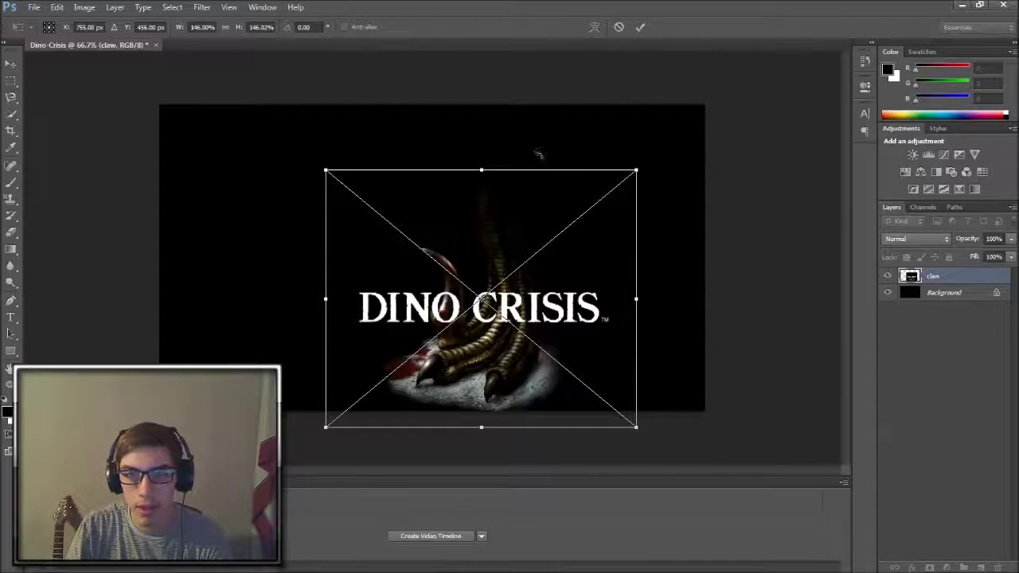
# Position the claw logo toward the lower left of the canvas and commit the transform
pyautogui.moveTo(537, 176)
pyautogui.mouseDown()
pyautogui.moveTo(474, 144)
pyautogui.moveTo(459, 94)
pyautogui.moveTo(485, 96)
pyautogui.mouseUp()
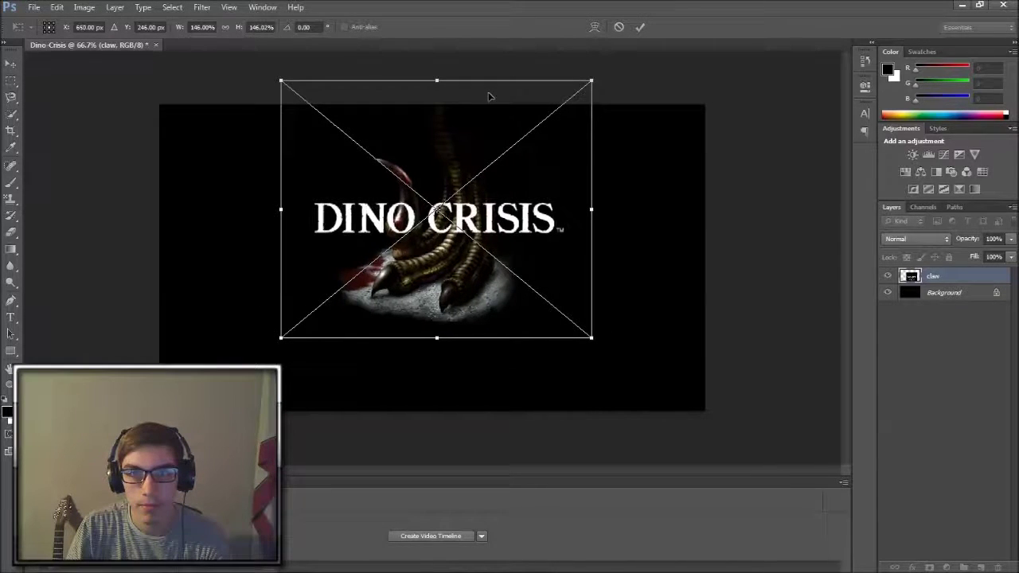
pyautogui.moveTo(485, 96); pyautogui.dragTo(464, 90)
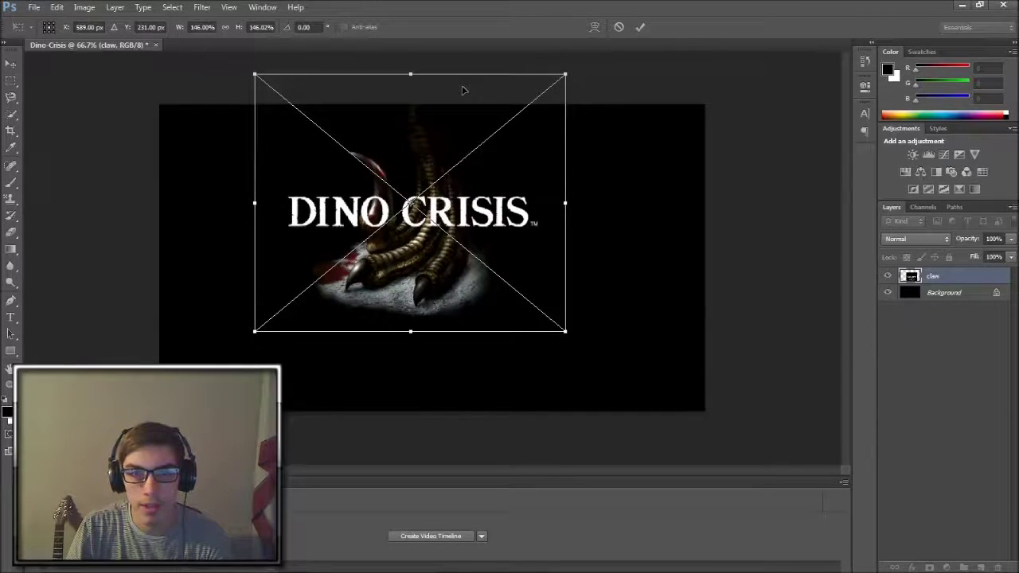
pyautogui.moveTo(463, 90)
pyautogui.mouseDown()
pyautogui.moveTo(452, 90)
pyautogui.moveTo(467, 86)
pyautogui.mouseUp()
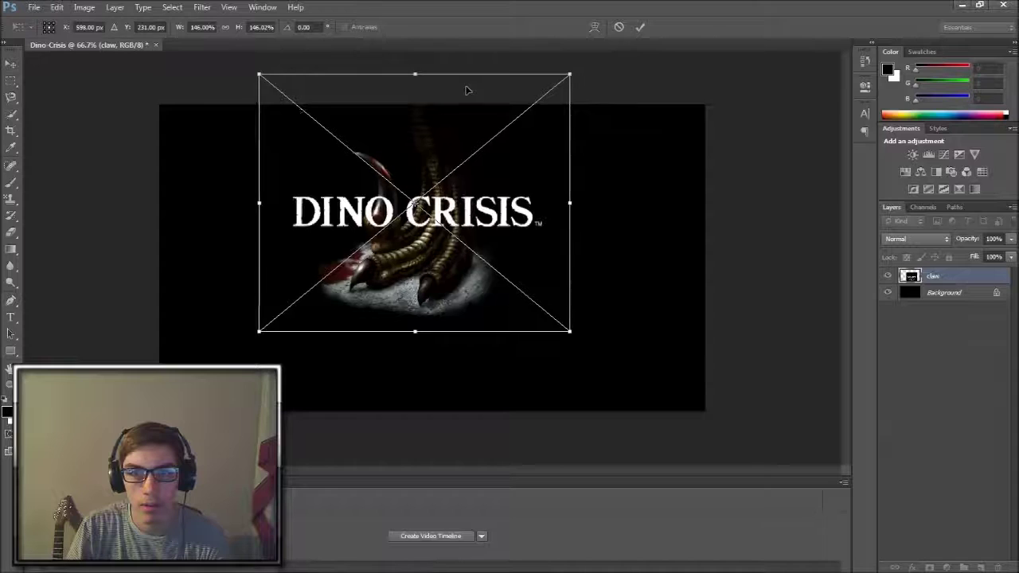
pyautogui.moveTo(468, 90)
pyautogui.mouseDown()
pyautogui.moveTo(431, 171)
pyautogui.moveTo(367, 185)
pyautogui.mouseUp()
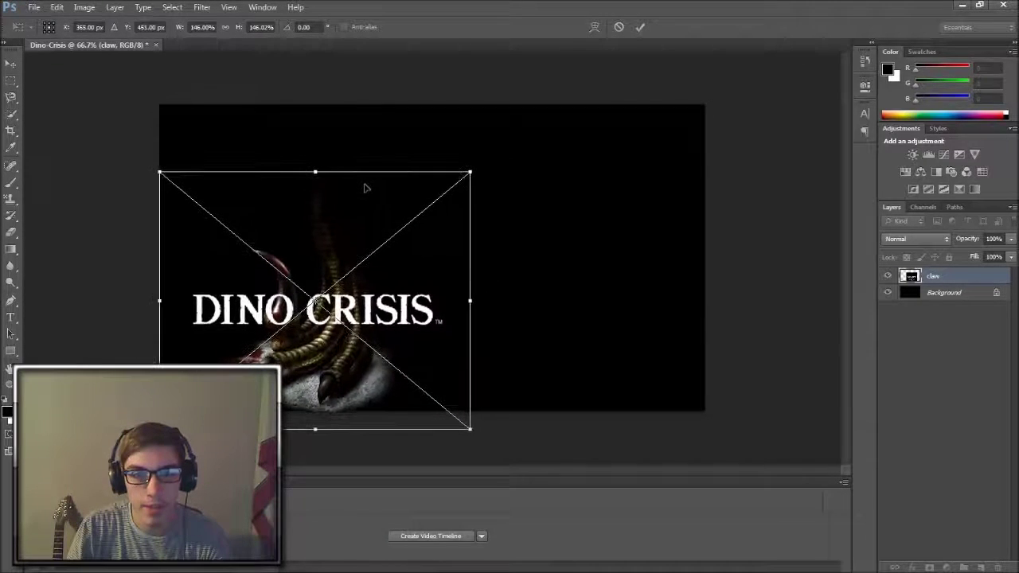
pyautogui.moveTo(367, 185); pyautogui.dragTo(401, 183)
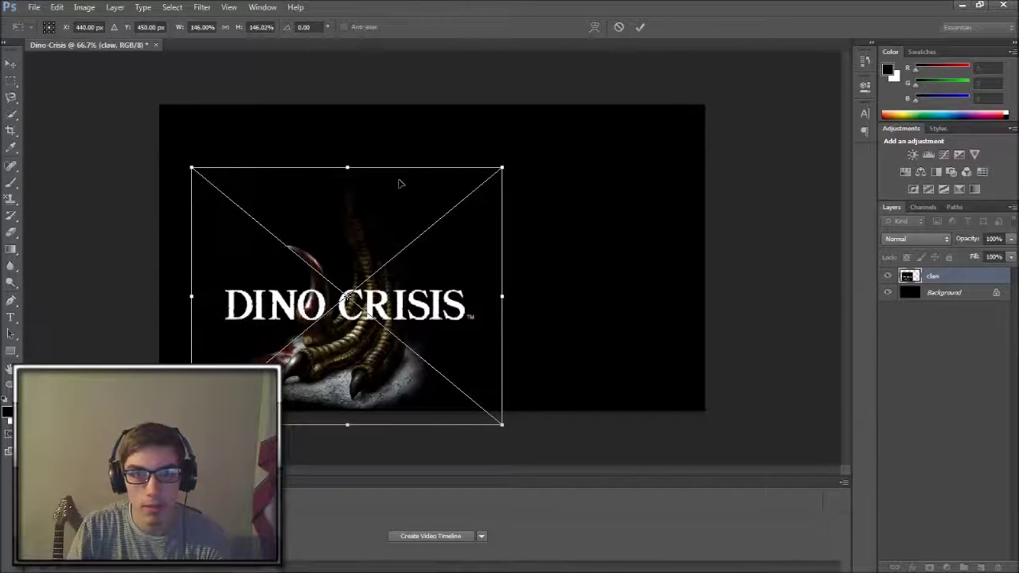
pyautogui.press('Return')
pyautogui.press('b')
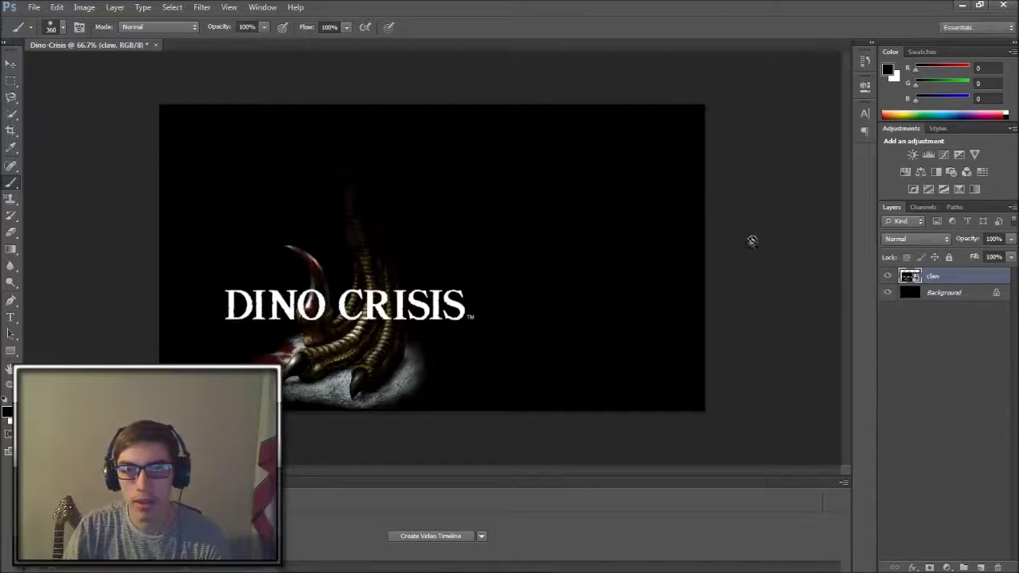
# Cancel placing a file and create a new 1280 × 720 trial document
pyautogui.click(35, 7)
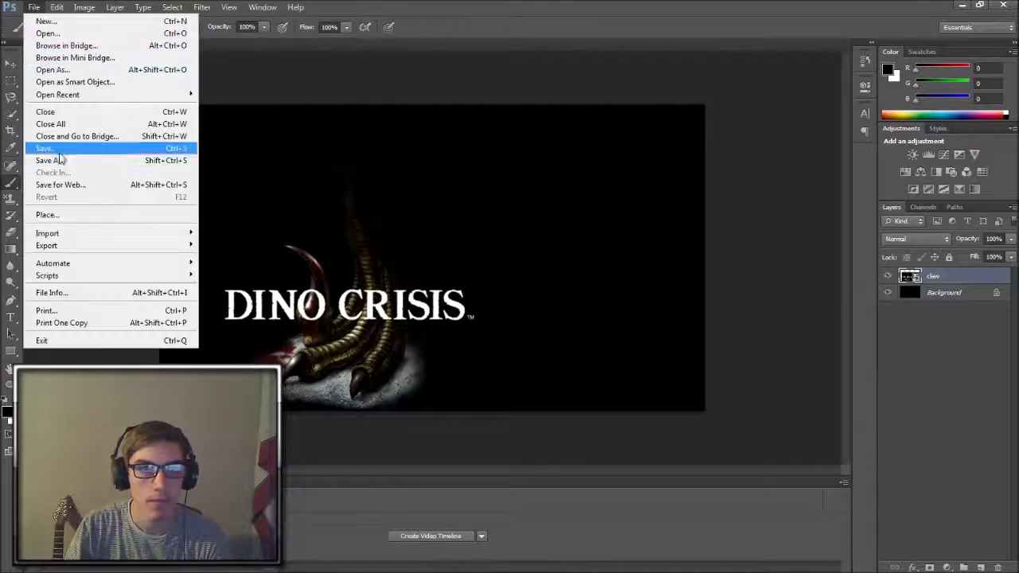
pyautogui.click(70, 220)
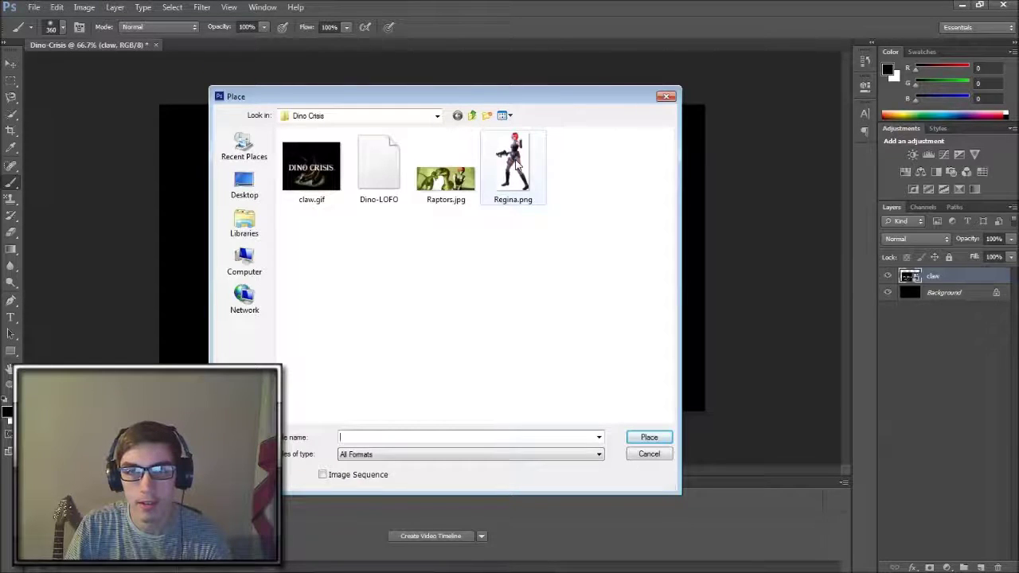
pyautogui.click(667, 97)
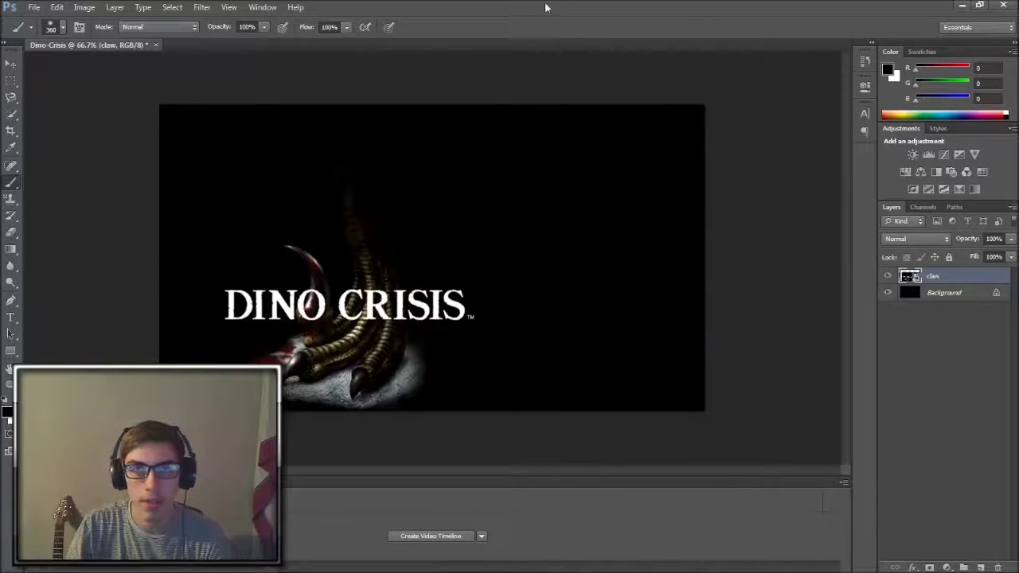
pyautogui.hotkey('ctrl', 'n')
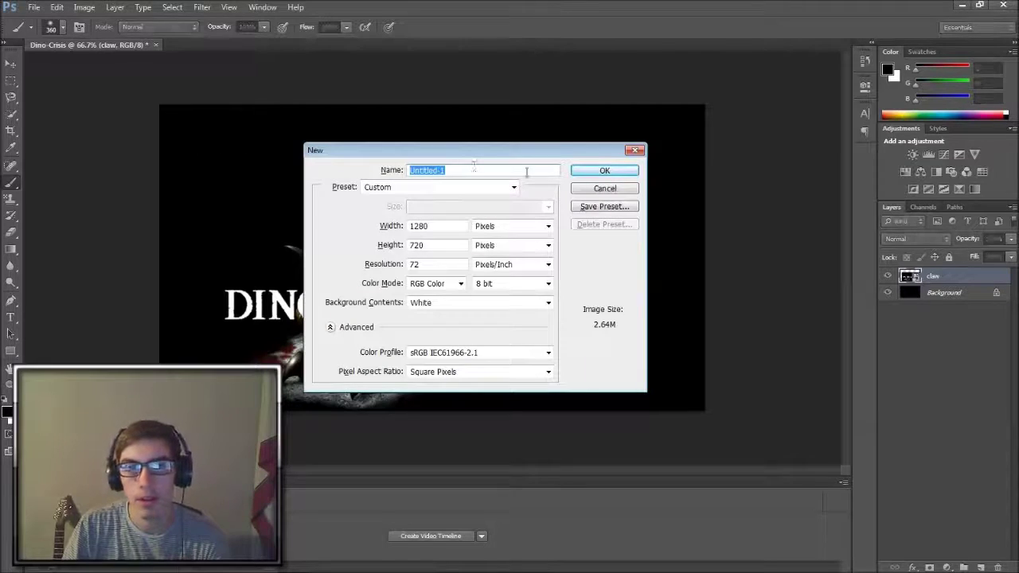
pyautogui.click(594, 172)
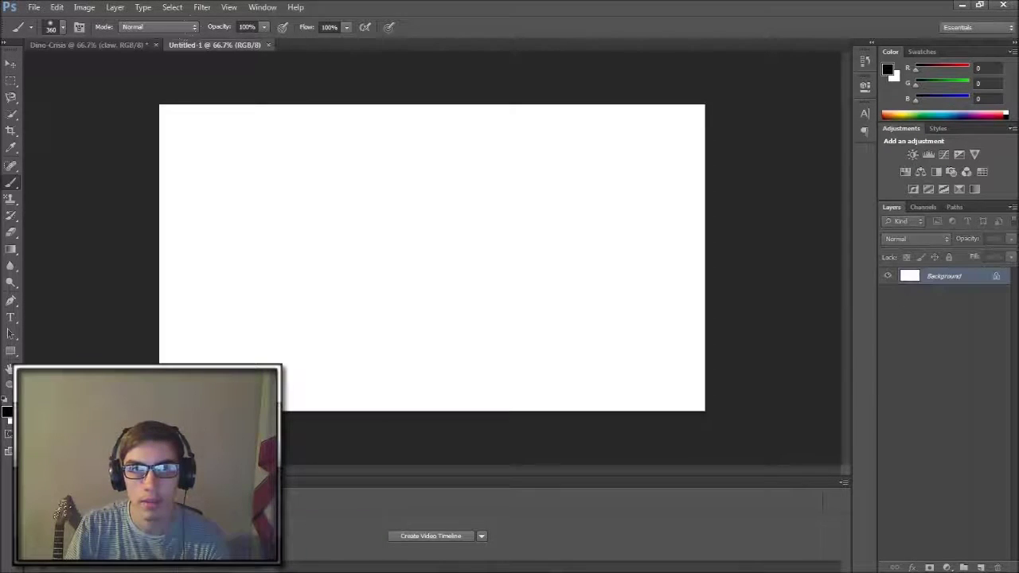
# Place Raptors.jpg, stretch it to fill the canvas, then close the trial document unsaved
pyautogui.click(34, 7)
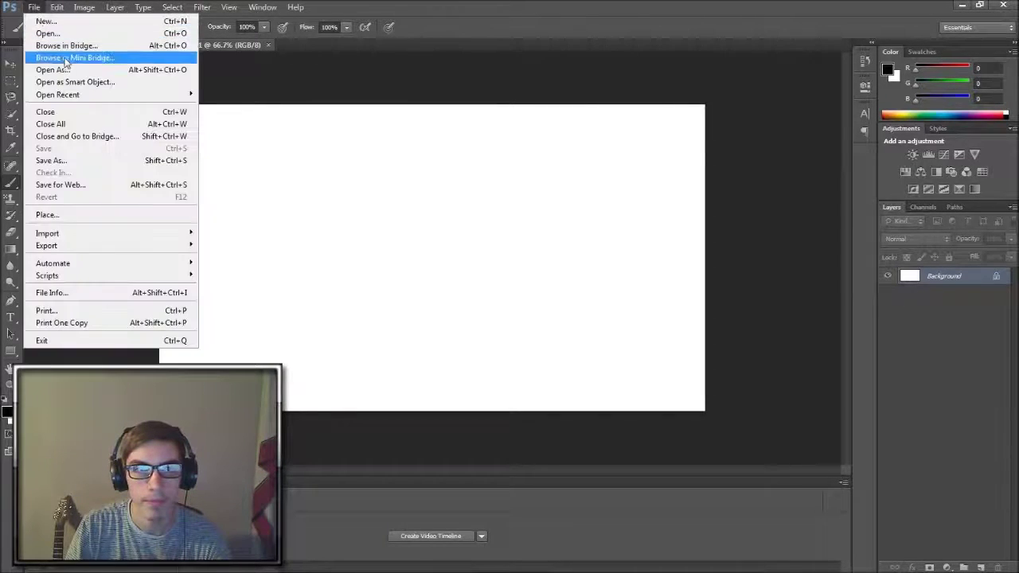
pyautogui.click(76, 216)
pyautogui.doubleClick(430, 187)
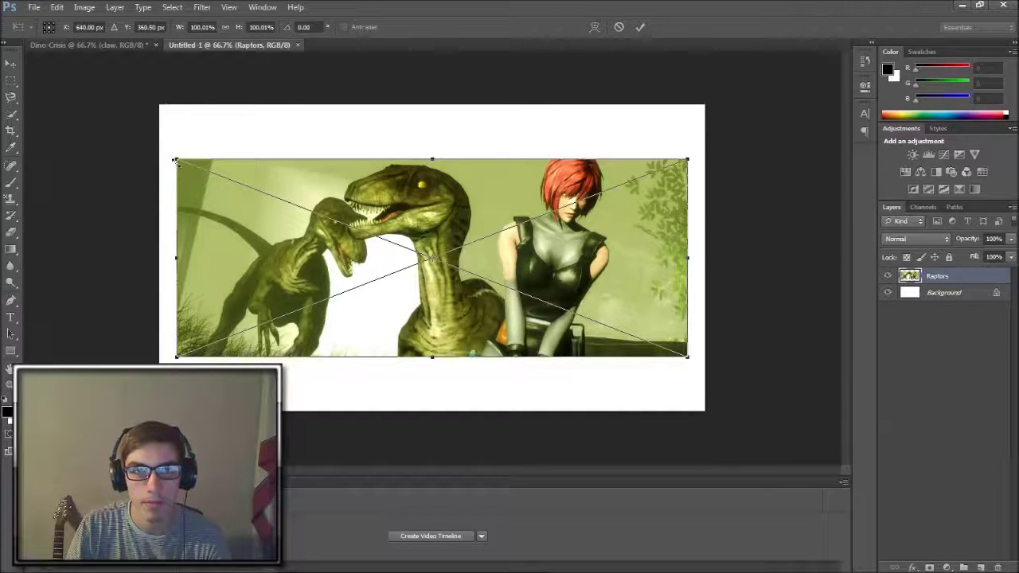
pyautogui.moveTo(175, 158); pyautogui.dragTo(160, 105)
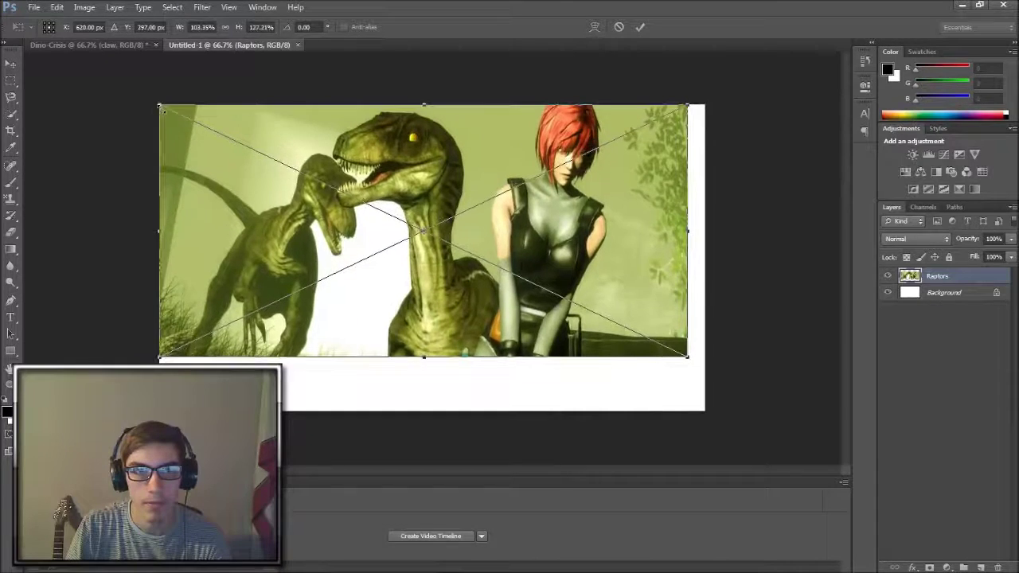
pyautogui.moveTo(689, 359); pyautogui.dragTo(701, 408)
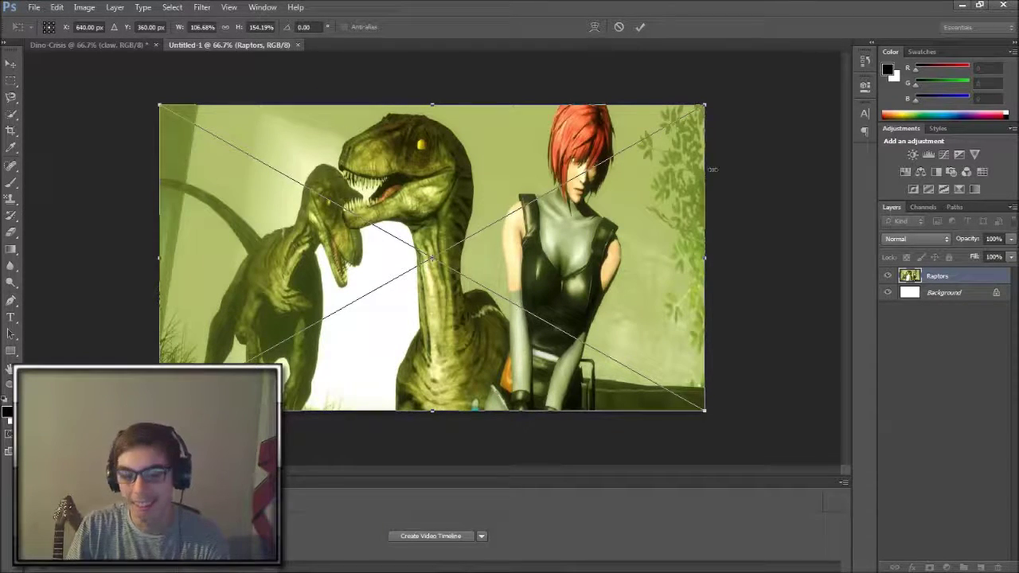
pyautogui.press('b')
pyautogui.press('Return')
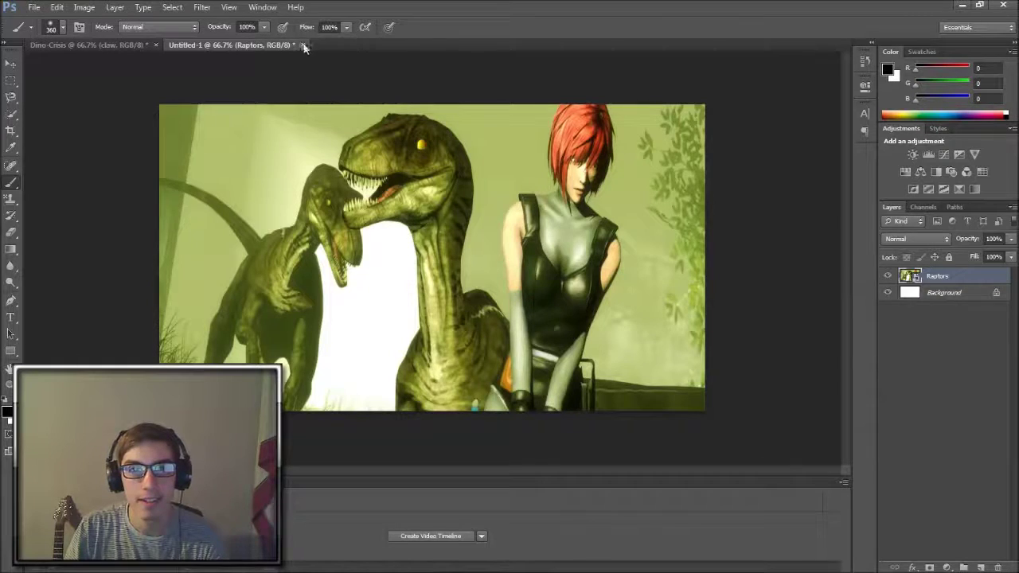
pyautogui.click(302, 46)
pyautogui.click(517, 226)
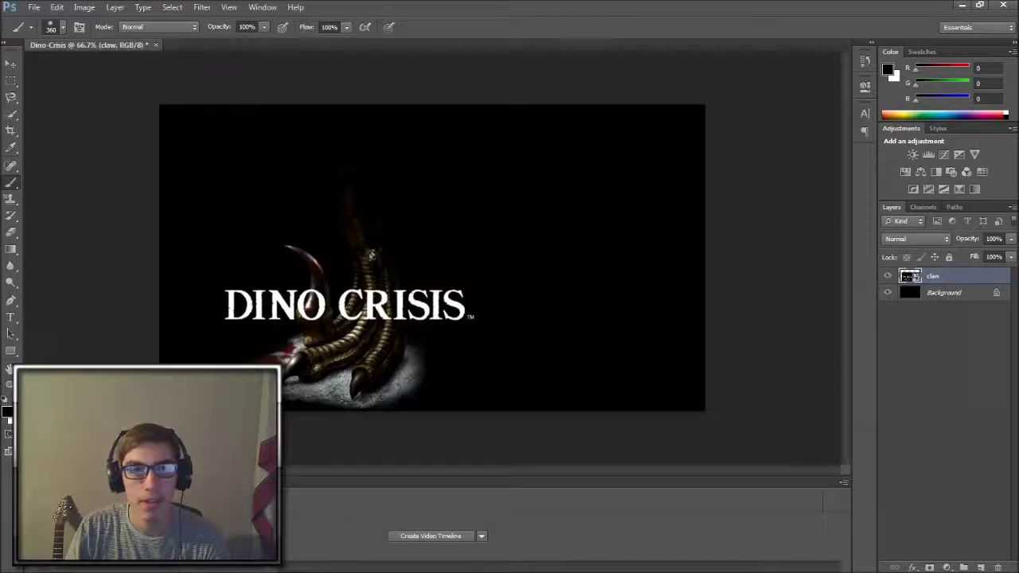
pyautogui.click(40, 13)
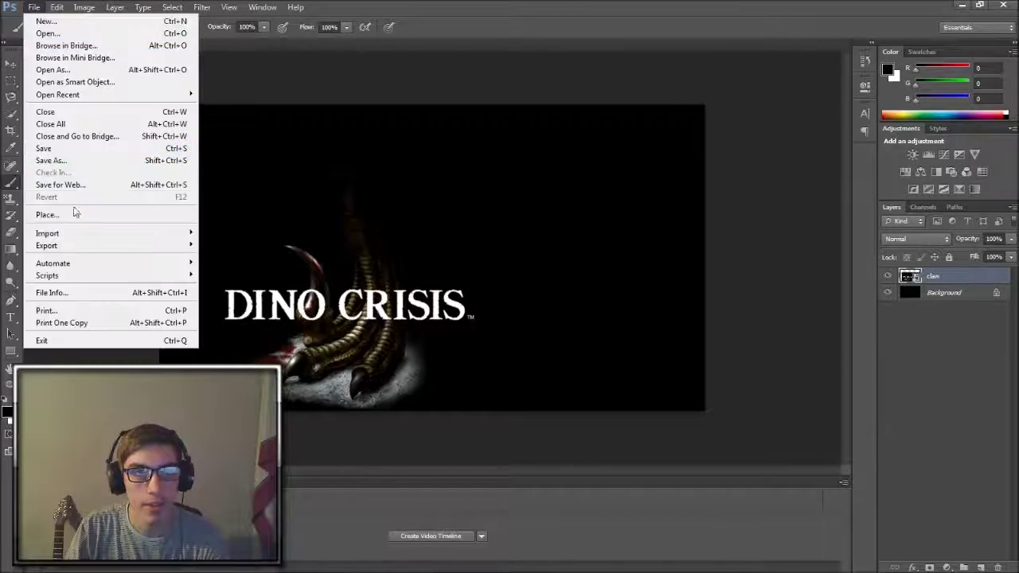
pyautogui.click(73, 212)
pyautogui.doubleClick(514, 162)
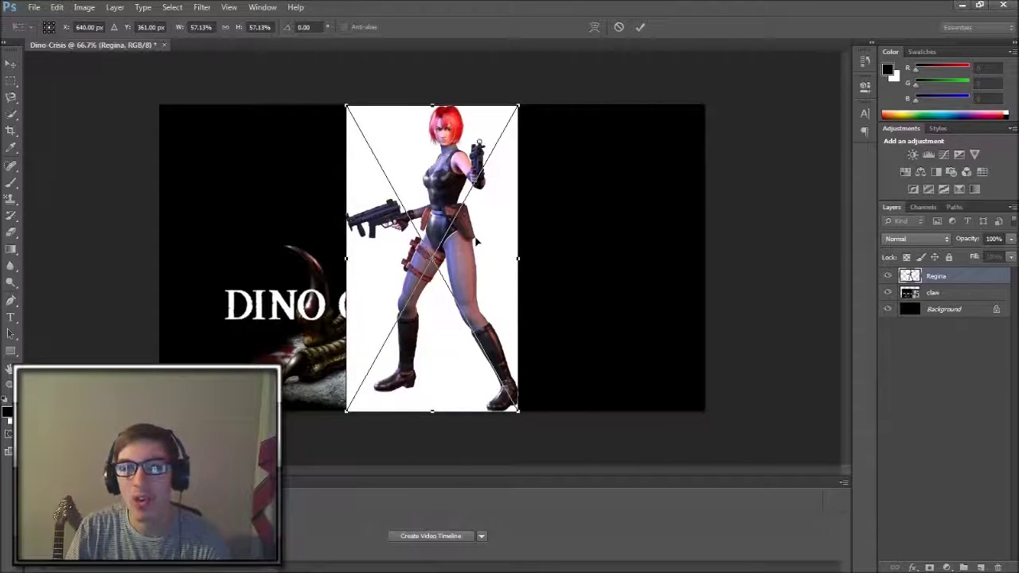
pyautogui.click(35, 6)
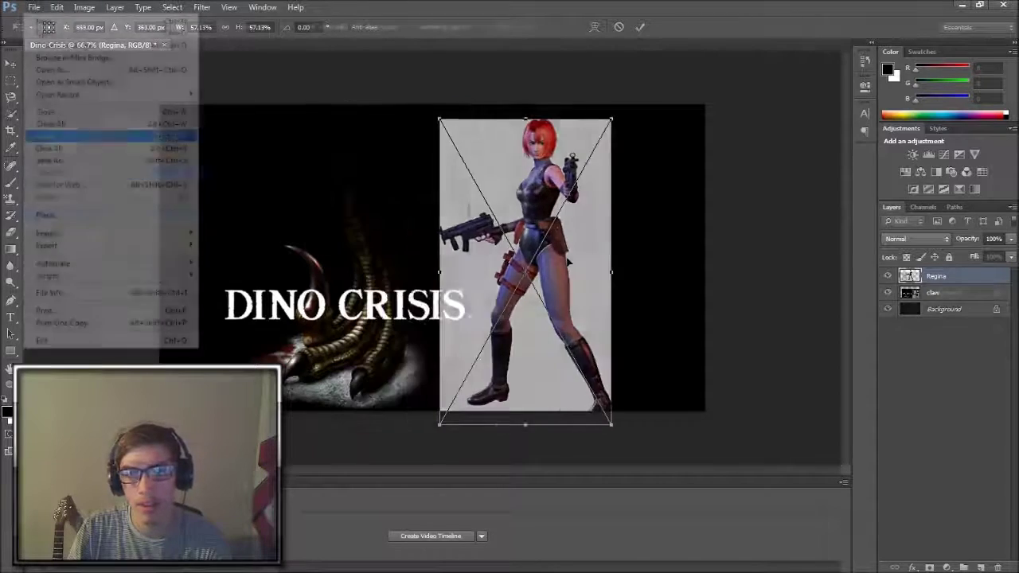
# Open Regina.png and Magic Wand-select the white background around her figure
pyautogui.click(48, 33)
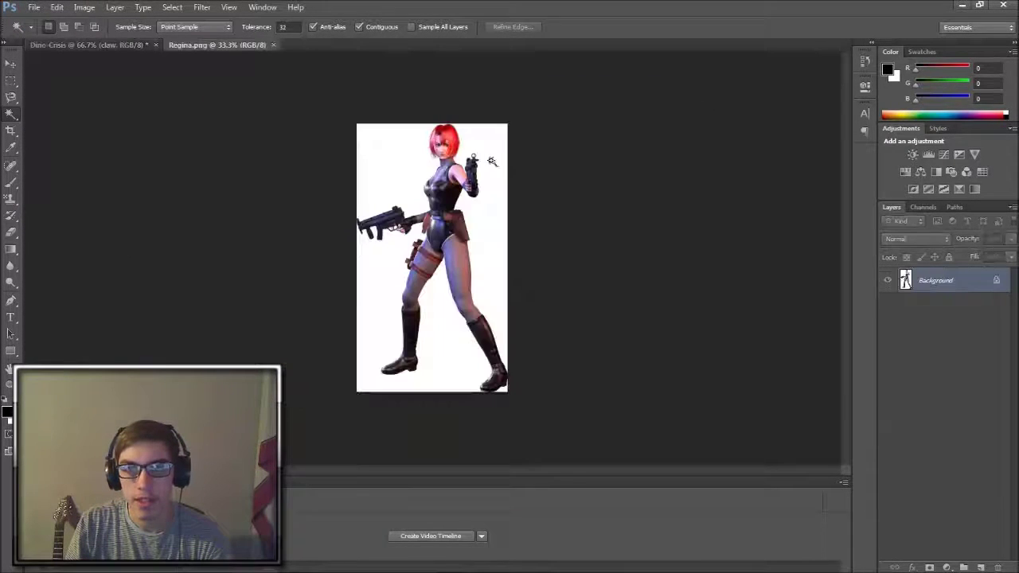
pyautogui.scroll(5, 407, 222)
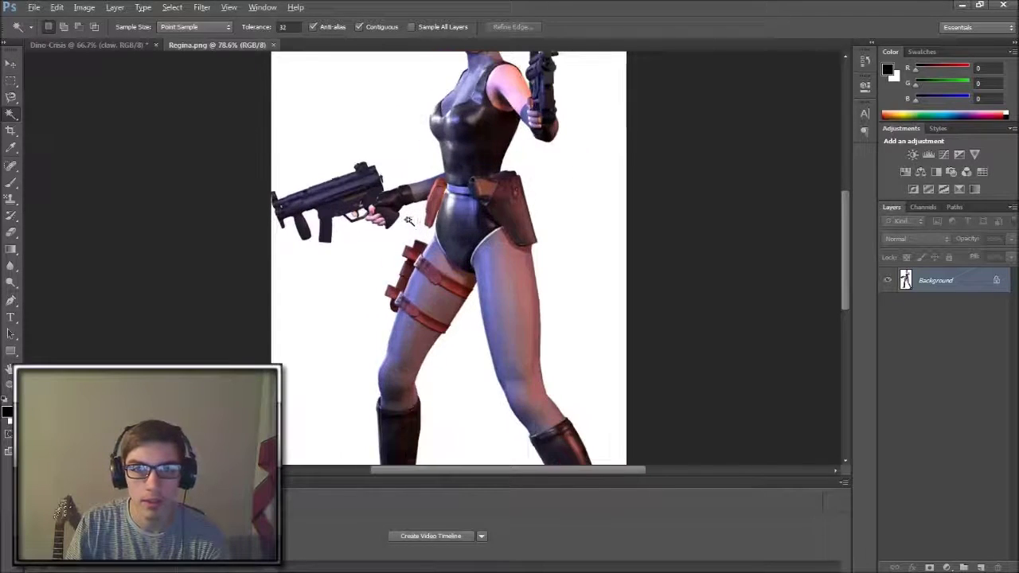
pyautogui.scroll(2, 382, 200)
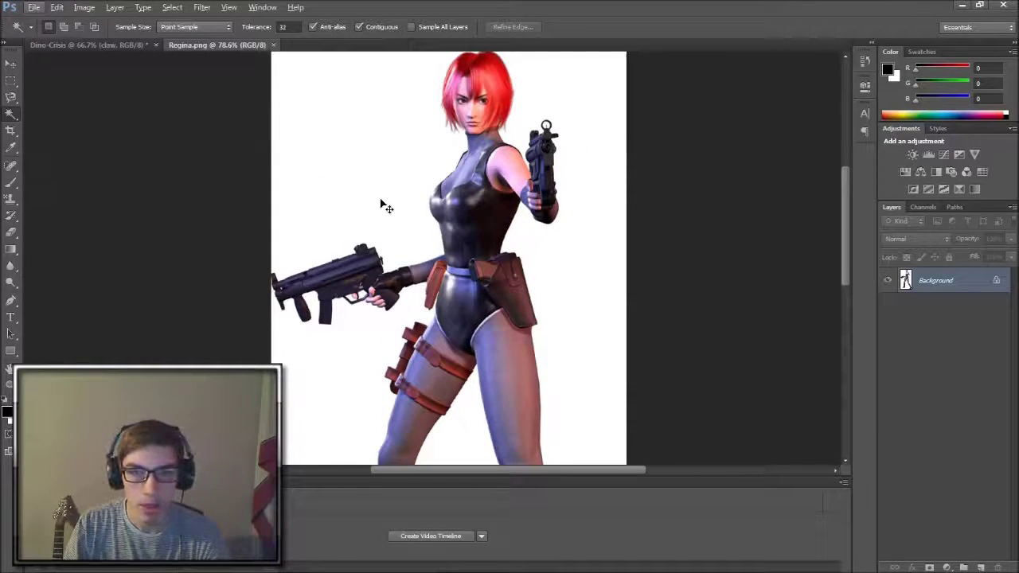
pyautogui.click(372, 132)
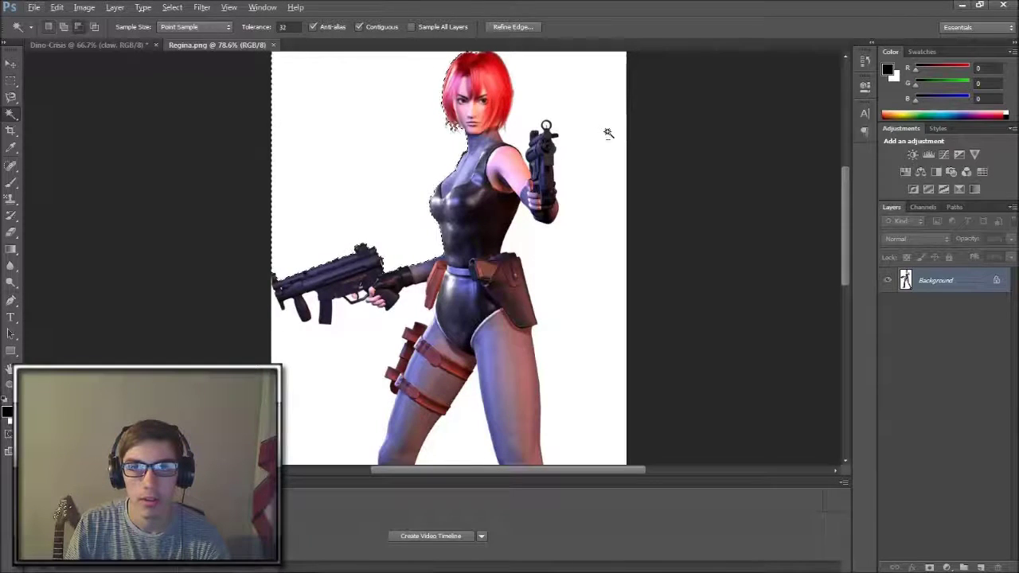
pyautogui.press('alt')
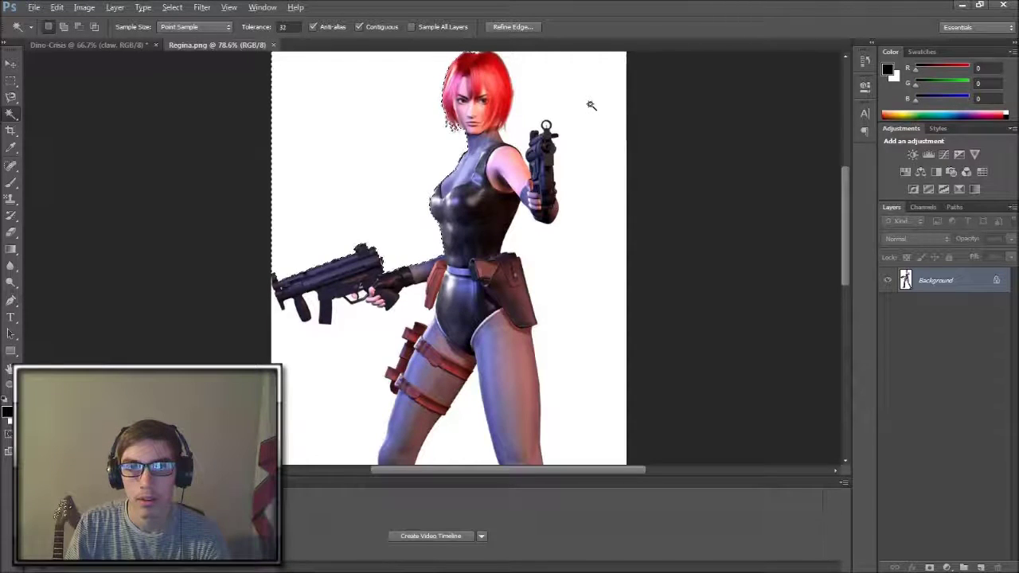
pyautogui.keyDown('alt'); pyautogui.click(338, 116); pyautogui.keyUp('alt')
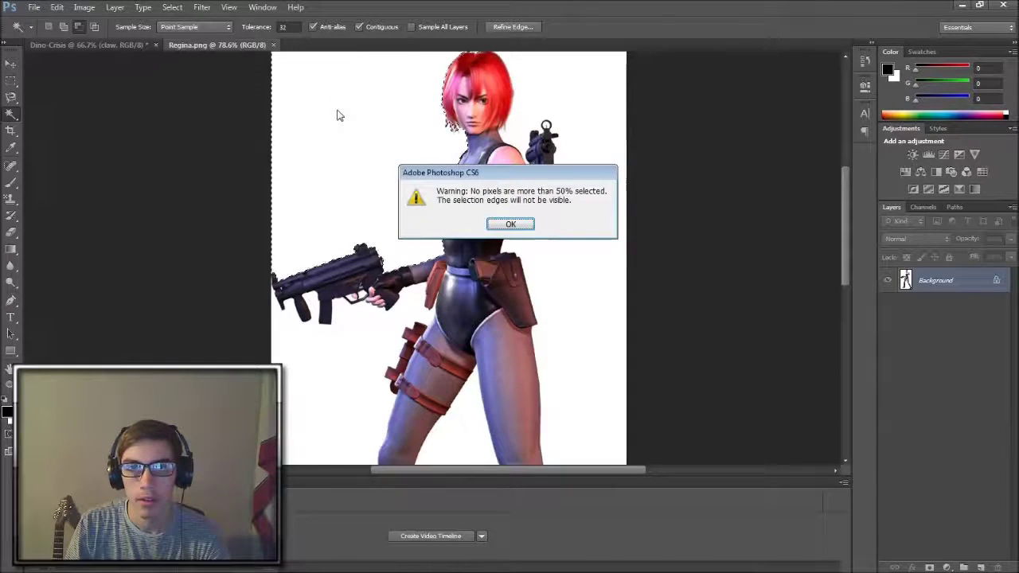
pyautogui.click(514, 224)
pyautogui.keyDown('alt'); pyautogui.click(560, 115); pyautogui.keyUp('alt')
pyautogui.click(524, 224)
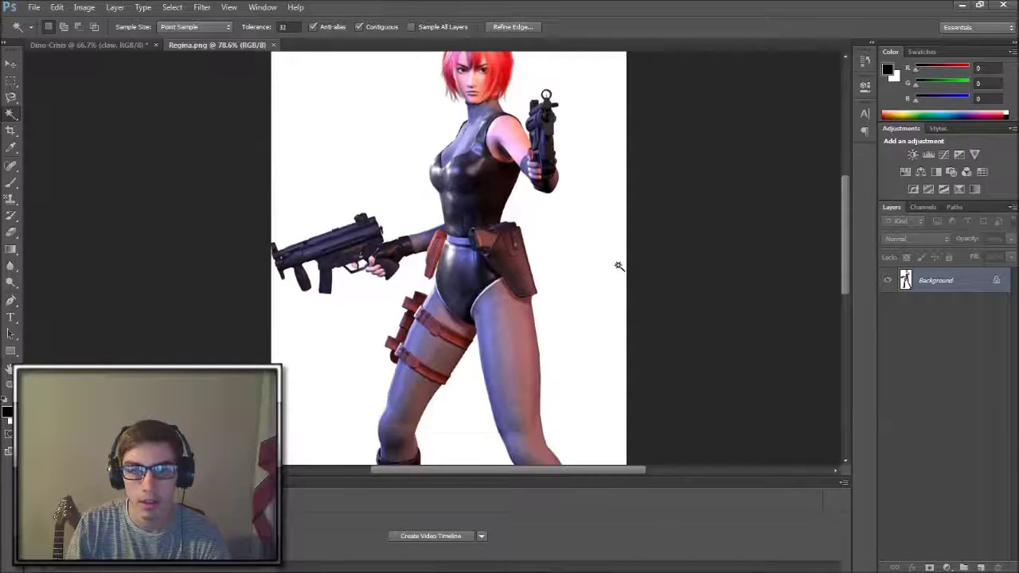
pyautogui.scroll(1, 469, 269)
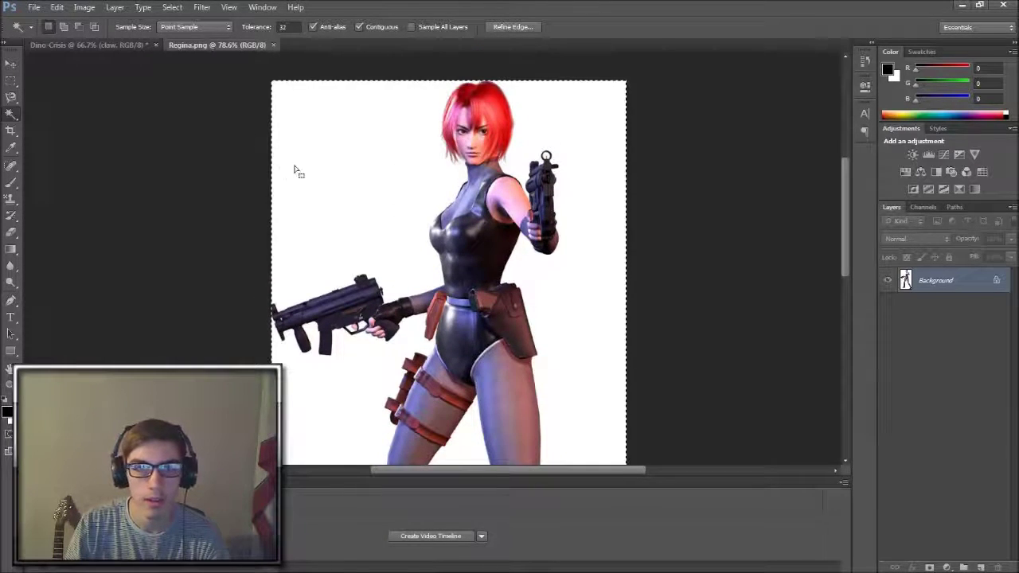
pyautogui.click(333, 155)
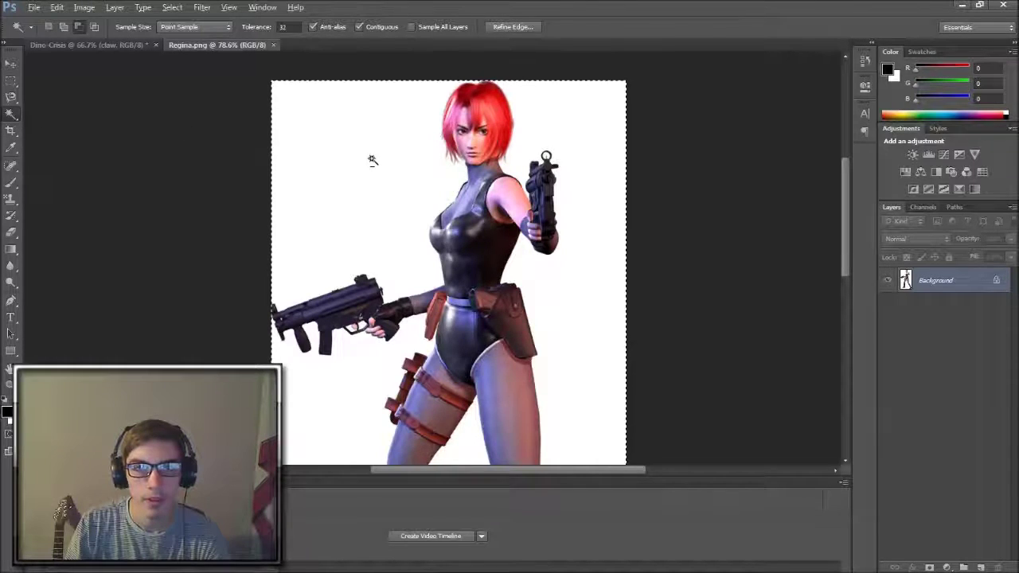
# Check the selection edges around the raised gun, then cut Regina's figure with Ctrl+X
pyautogui.moveTo(576, 153); pyautogui.dragTo(633, 166)
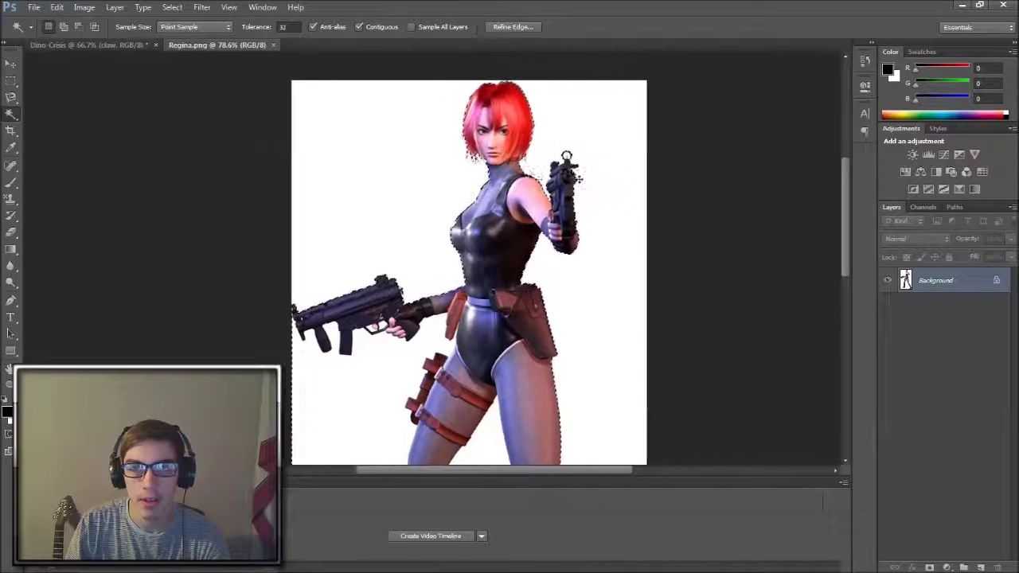
pyautogui.scroll(5, 633, 168)
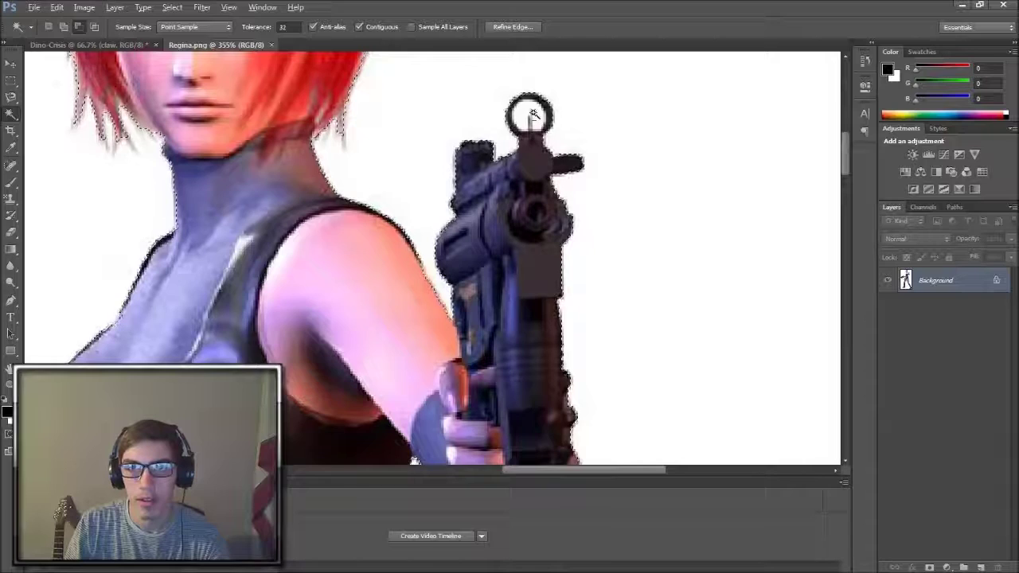
pyautogui.scroll(-1, 370, 284)
pyautogui.scroll(-1, 370, 284)
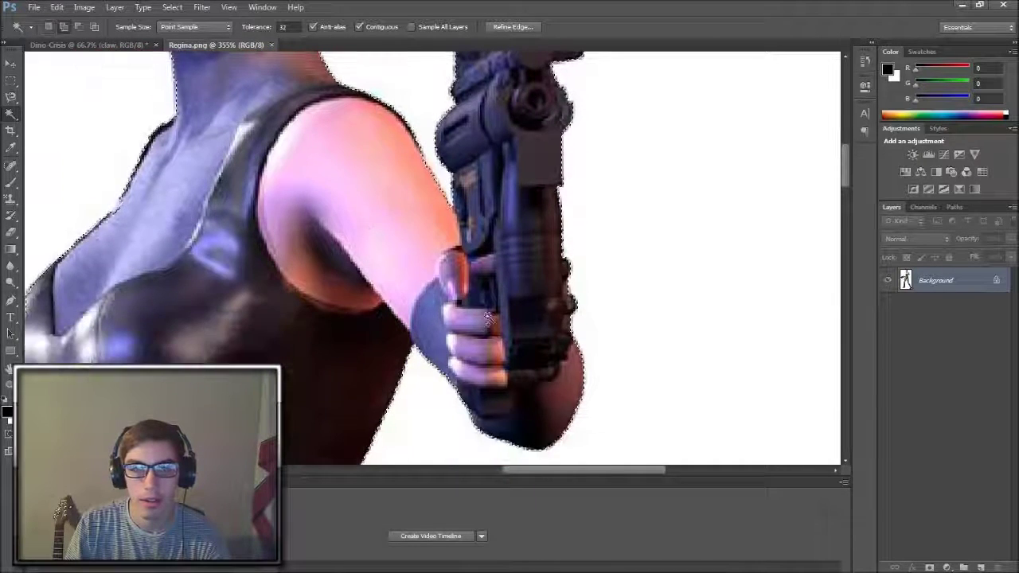
pyautogui.scroll(10, 487, 316)
pyautogui.scroll(-2, 494, 325)
pyautogui.scroll(-2, 494, 326)
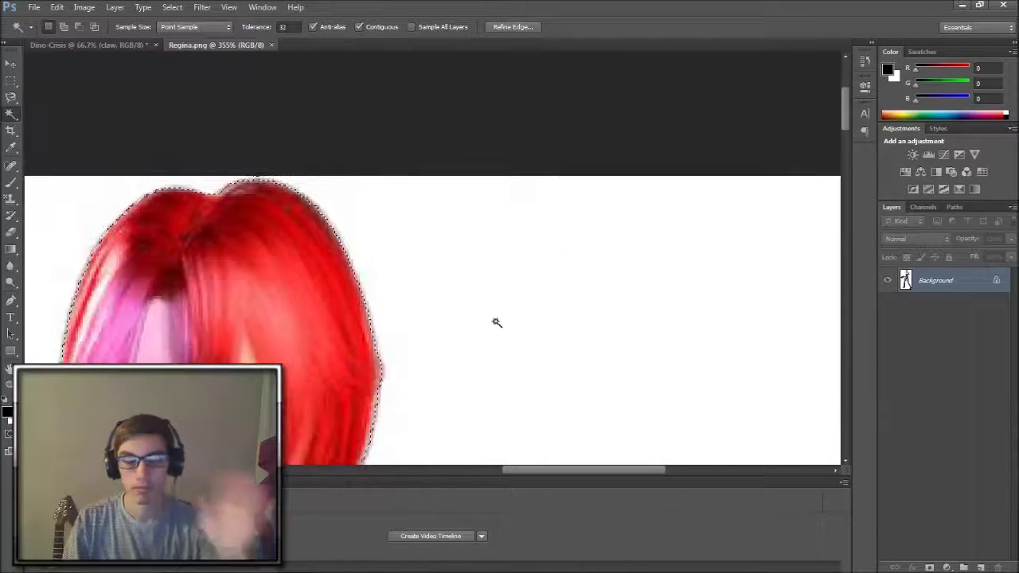
pyautogui.scroll(-3, 496, 321)
pyautogui.scroll(-1, 496, 334)
pyautogui.scroll(-2, 493, 342)
pyautogui.scroll(-2, 490, 351)
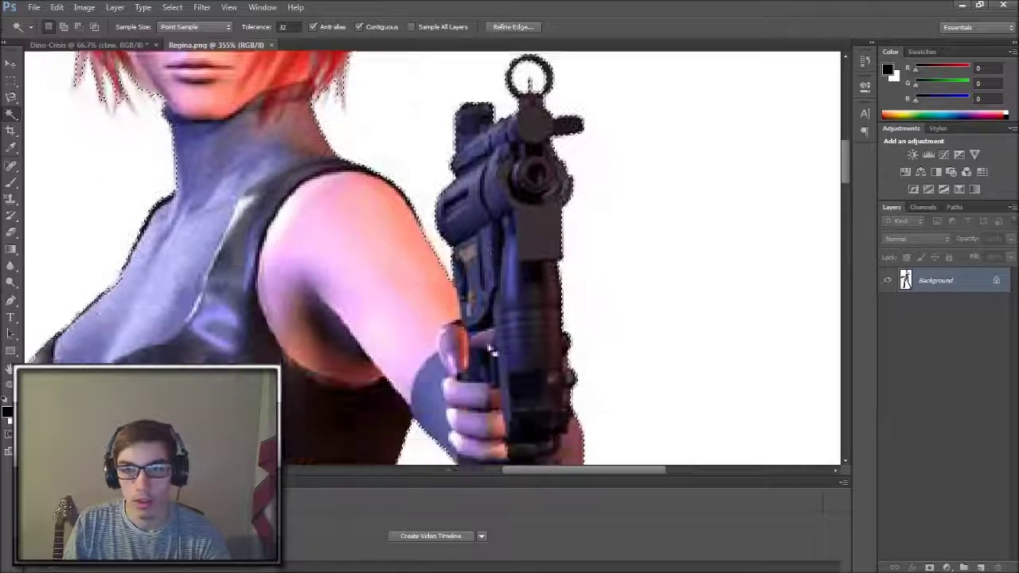
pyautogui.scroll(-1, 494, 351)
pyautogui.hscroll(-1, 496, 351)
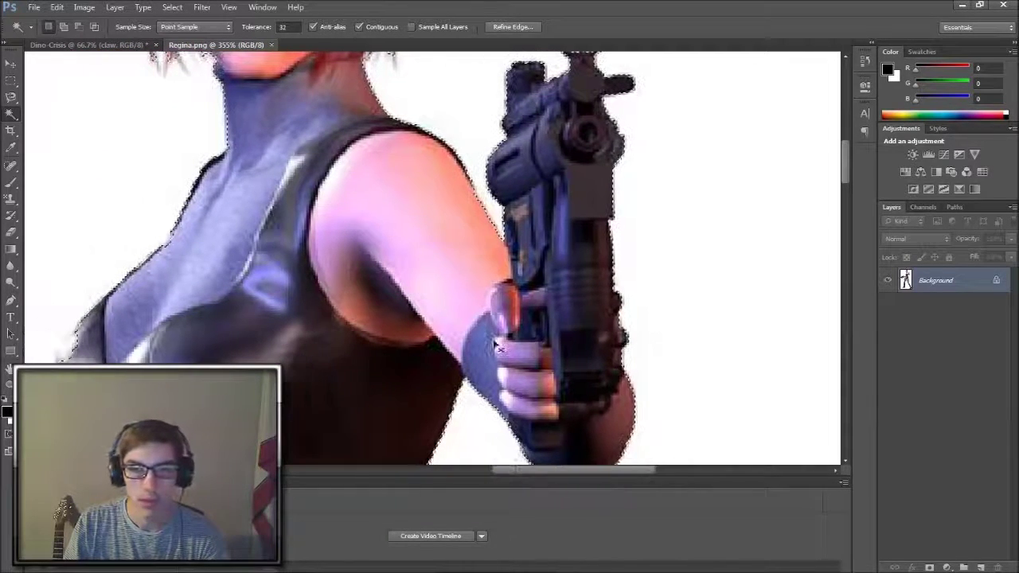
pyautogui.hscroll(-2, 496, 348)
pyautogui.hscroll(-2, 498, 344)
pyautogui.hscroll(-2, 500, 339)
pyautogui.hscroll(-3, 496, 336)
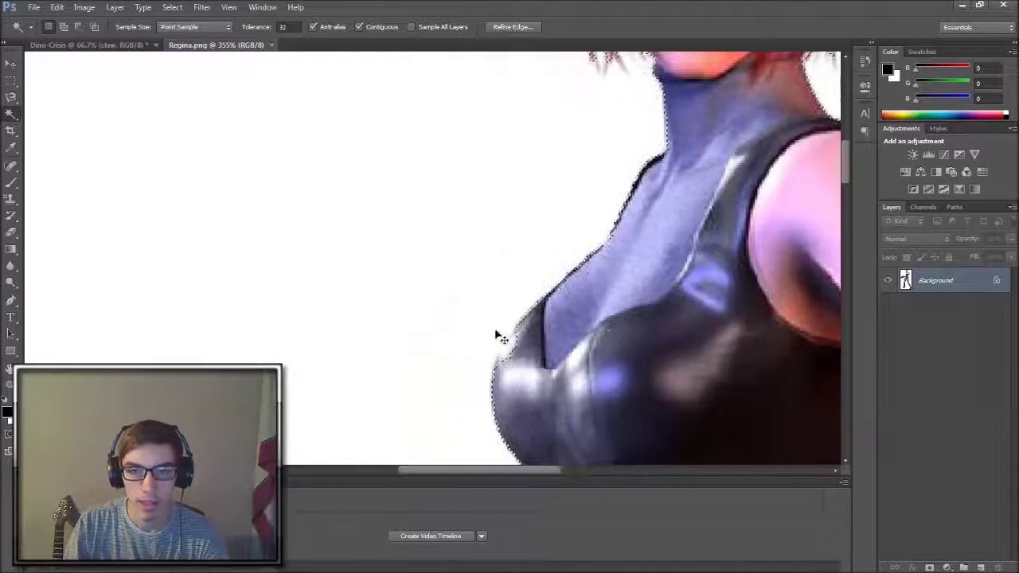
pyautogui.scroll(-1, 458, 295)
pyautogui.scroll(-1, 460, 297)
pyautogui.scroll(-3, 451, 342)
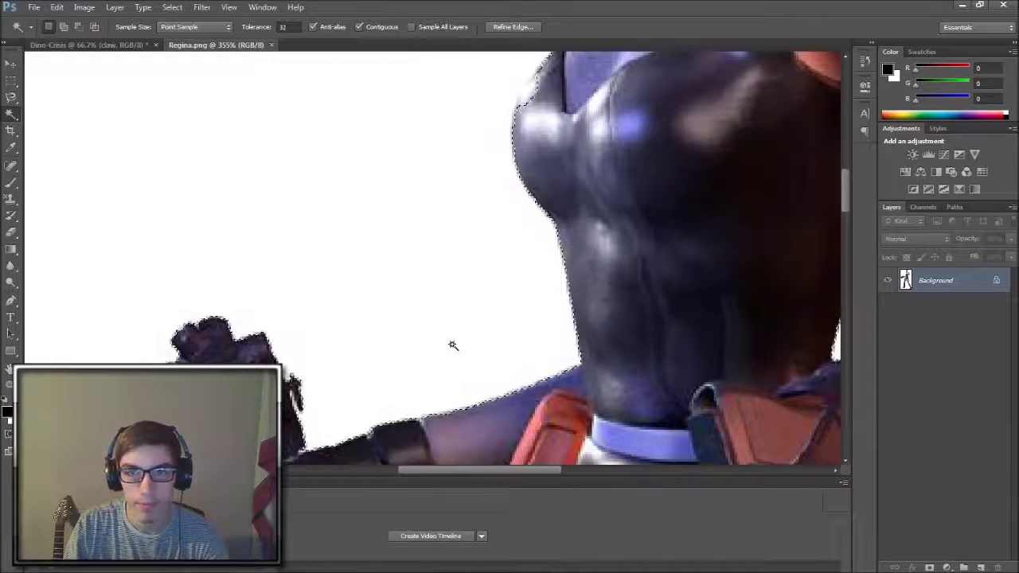
pyautogui.scroll(-1, 452, 345)
pyautogui.scroll(-1, 452, 345)
pyautogui.scroll(-1, 452, 344)
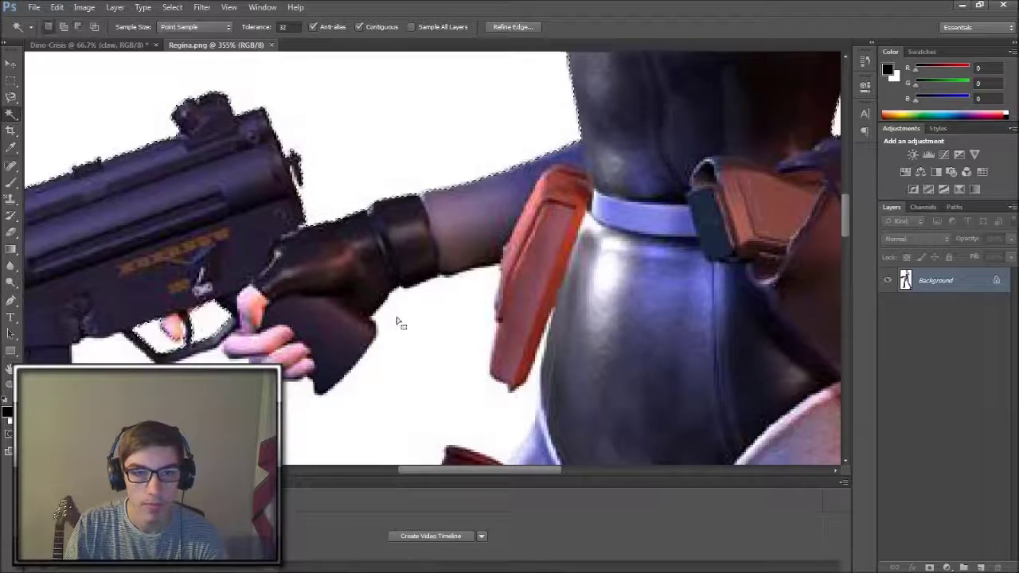
pyautogui.scroll(-1, 445, 321)
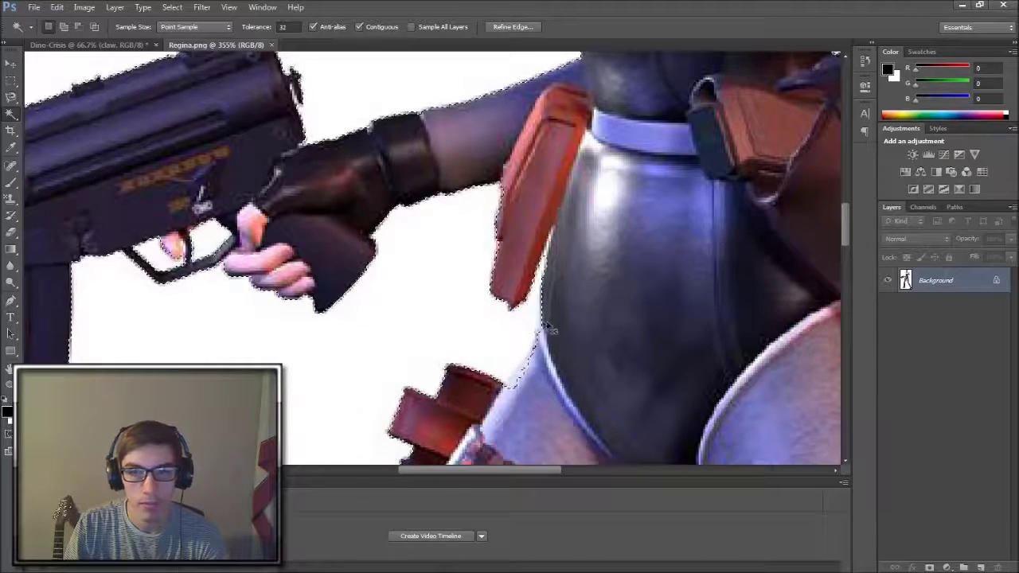
pyautogui.scroll(-3, 525, 327)
pyautogui.scroll(-3, 555, 340)
pyautogui.scroll(-2, 555, 340)
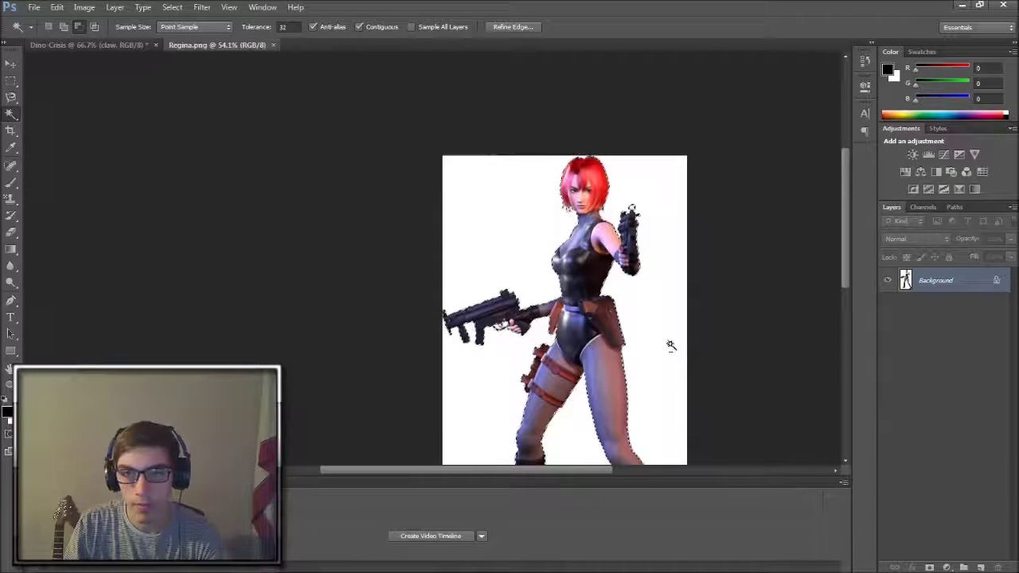
pyautogui.hotkey('ctrl', 'x')
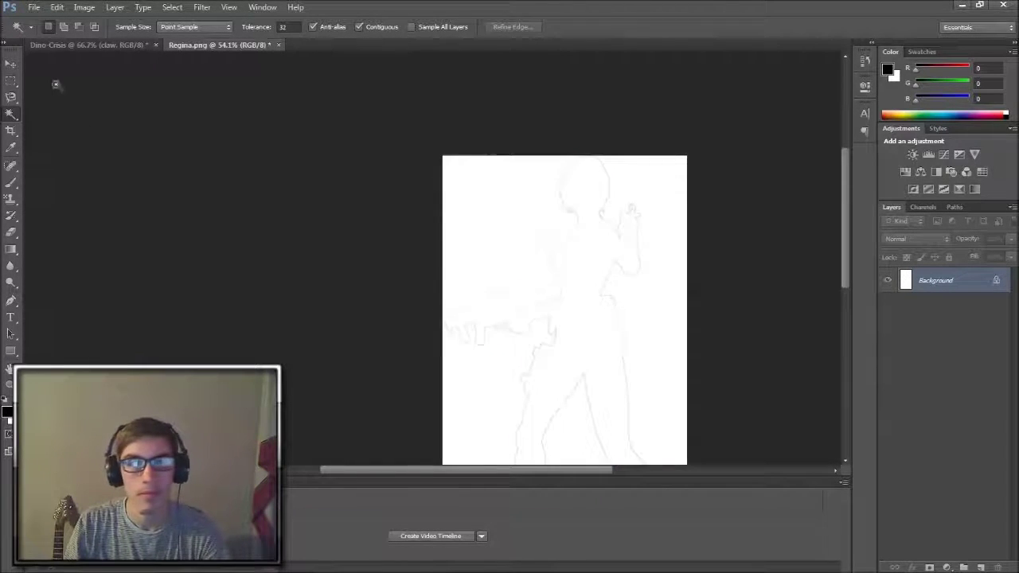
pyautogui.click(83, 47)
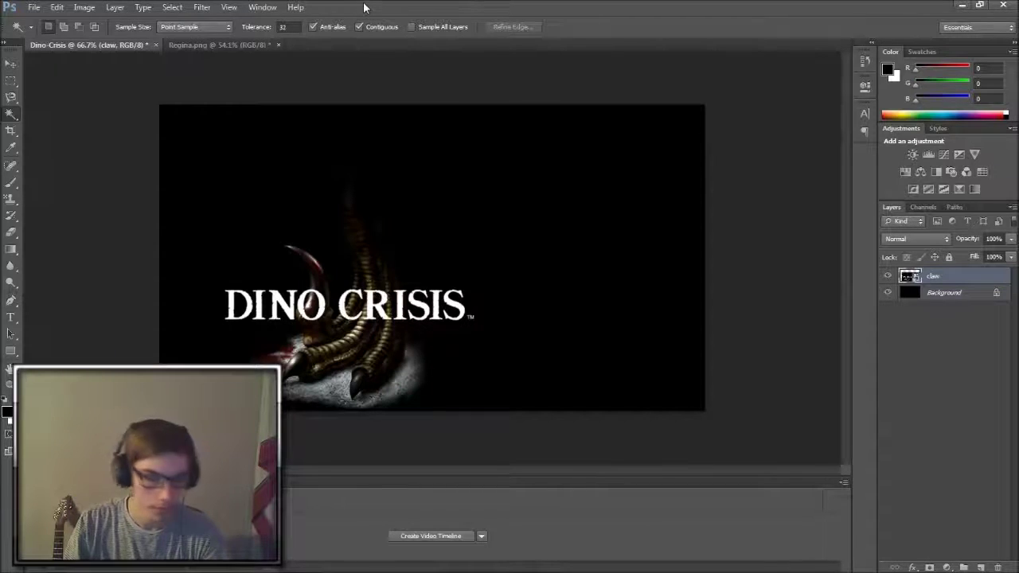
# Paste Regina's figure as Layer 1 and move it right, beside the claw logo
pyautogui.hotkey('ctrl', 'v')
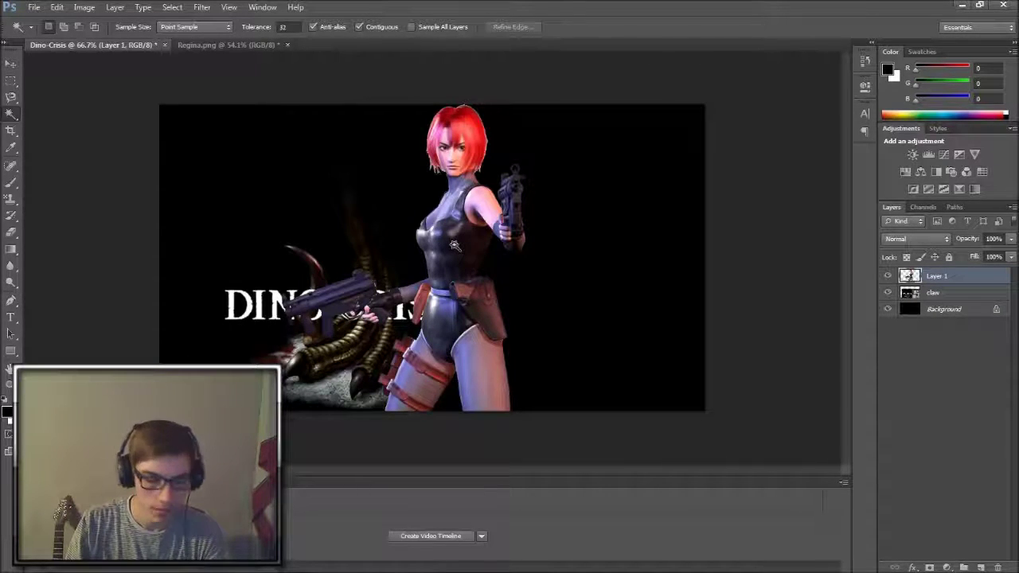
pyautogui.press('v')
pyautogui.moveTo(455, 245)
pyautogui.mouseDown()
pyautogui.moveTo(577, 257)
pyautogui.moveTo(622, 298)
pyautogui.moveTo(618, 288)
pyautogui.mouseUp()
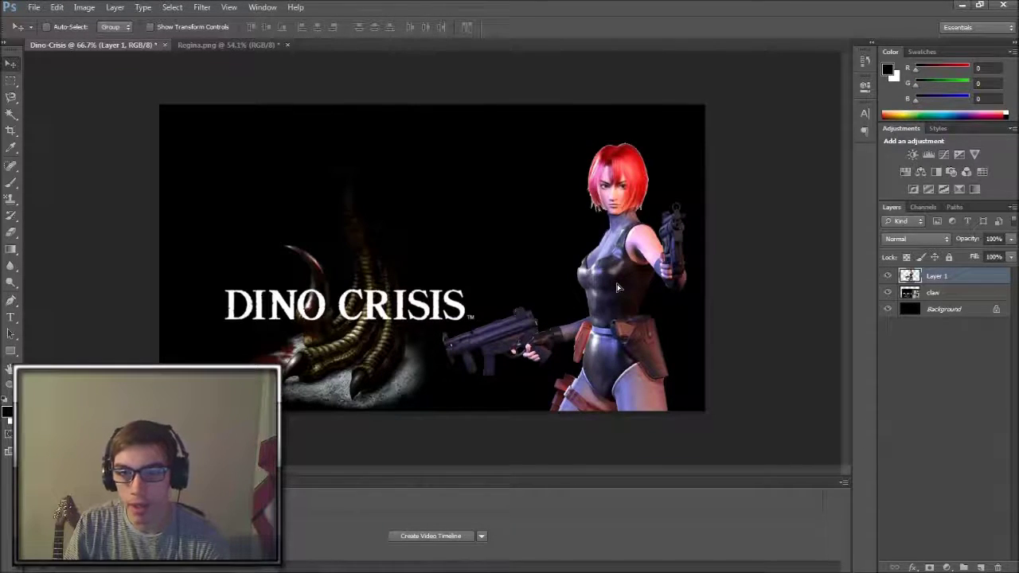
pyautogui.moveTo(618, 287); pyautogui.dragTo(626, 283)
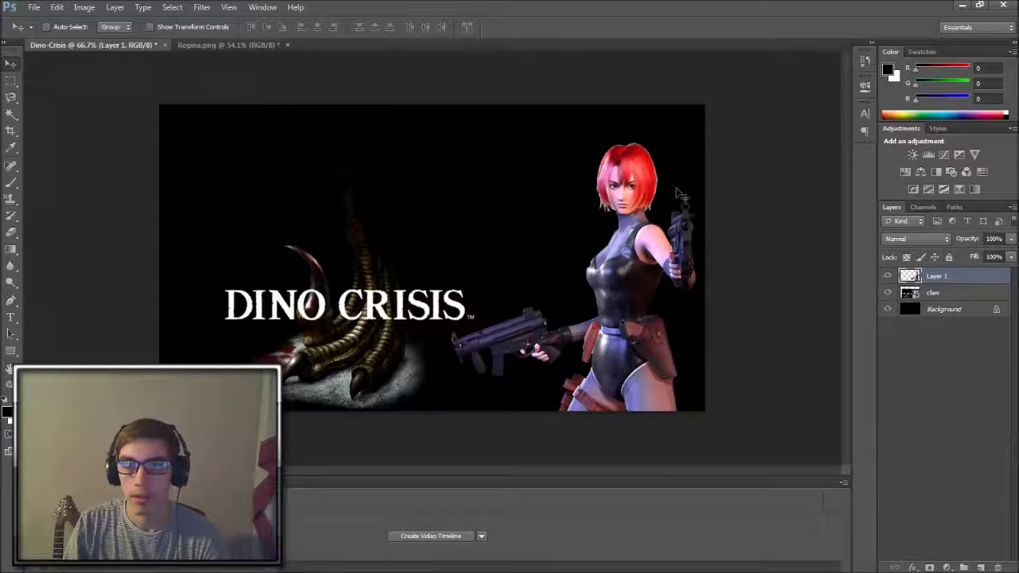
# Use the Eraser to remove stray light pixels along the right edge of Regina's hair
pyautogui.scroll(5, 679, 194)
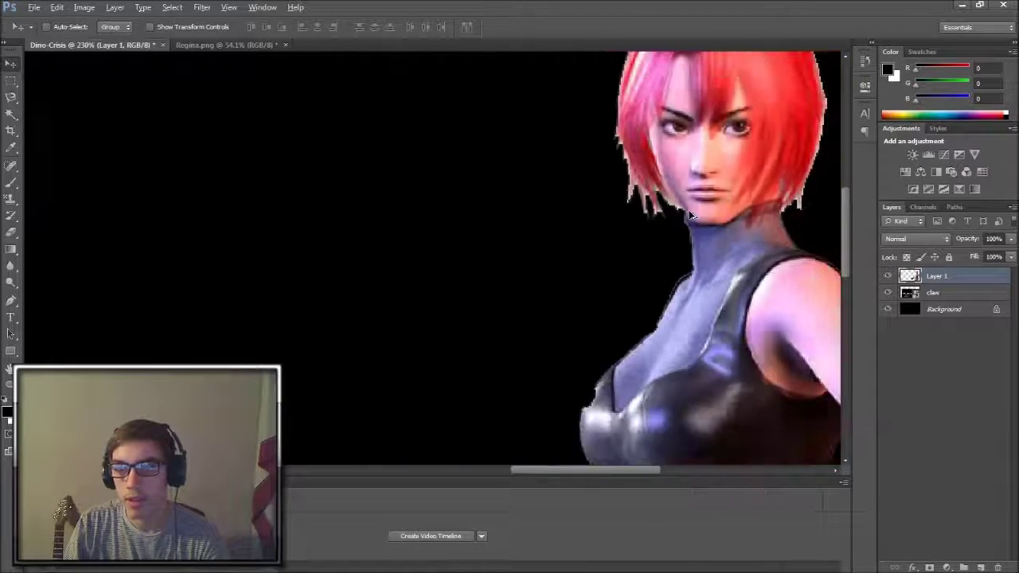
pyautogui.scroll(4, 658, 215)
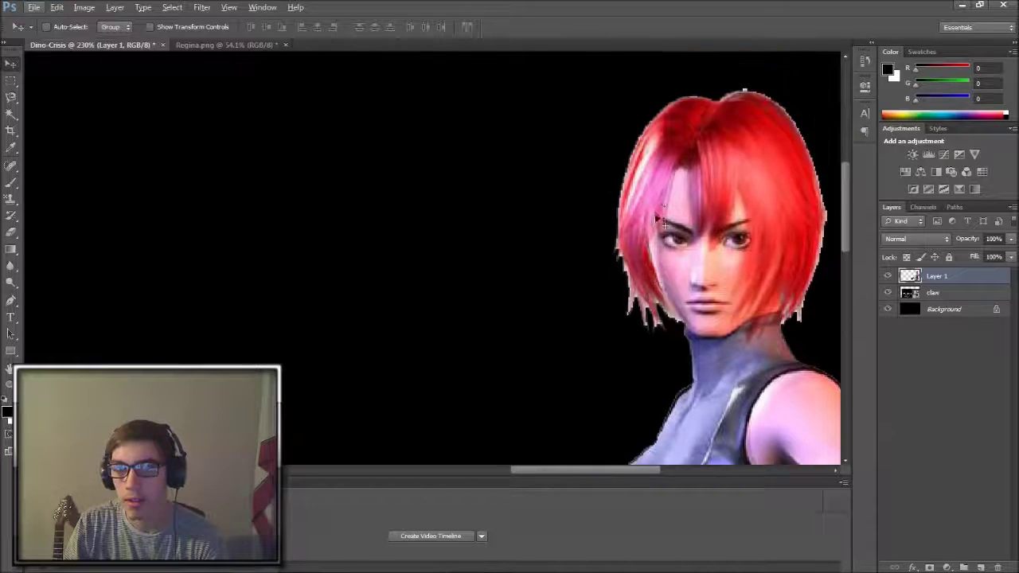
pyautogui.click(11, 232)
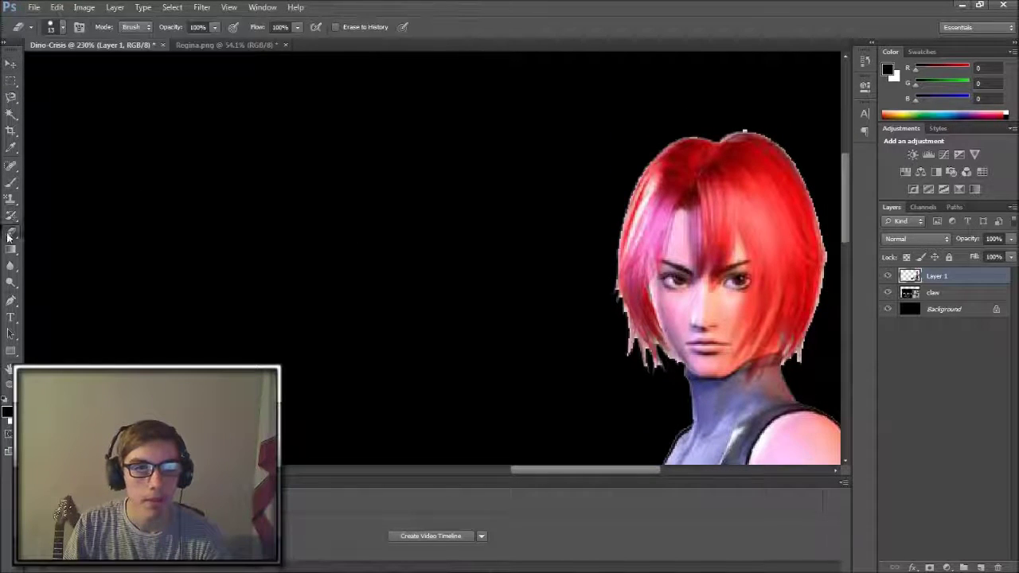
pyautogui.scroll(-2, 620, 223)
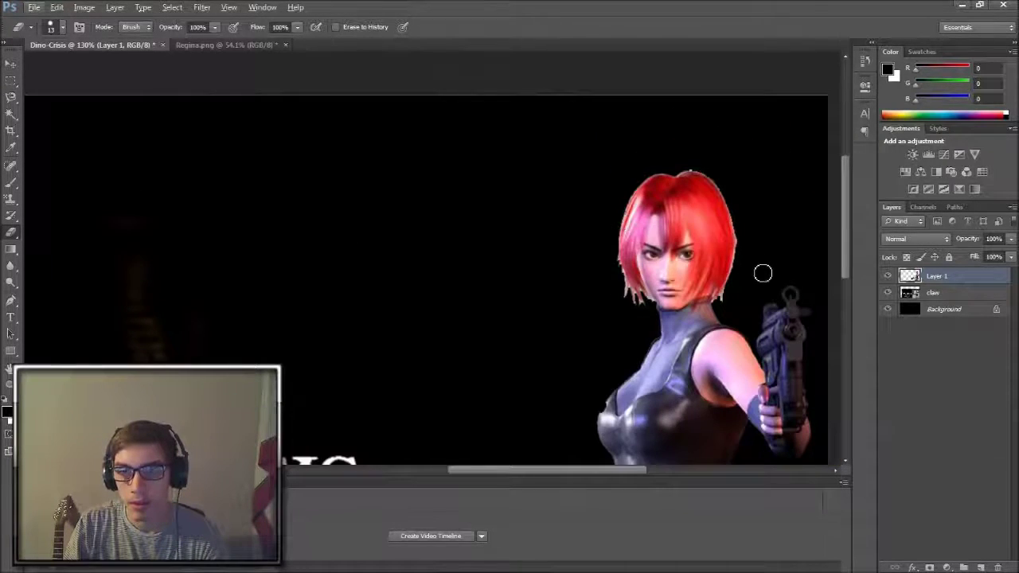
pyautogui.scroll(8, 762, 271)
pyautogui.scroll(1, 651, 197)
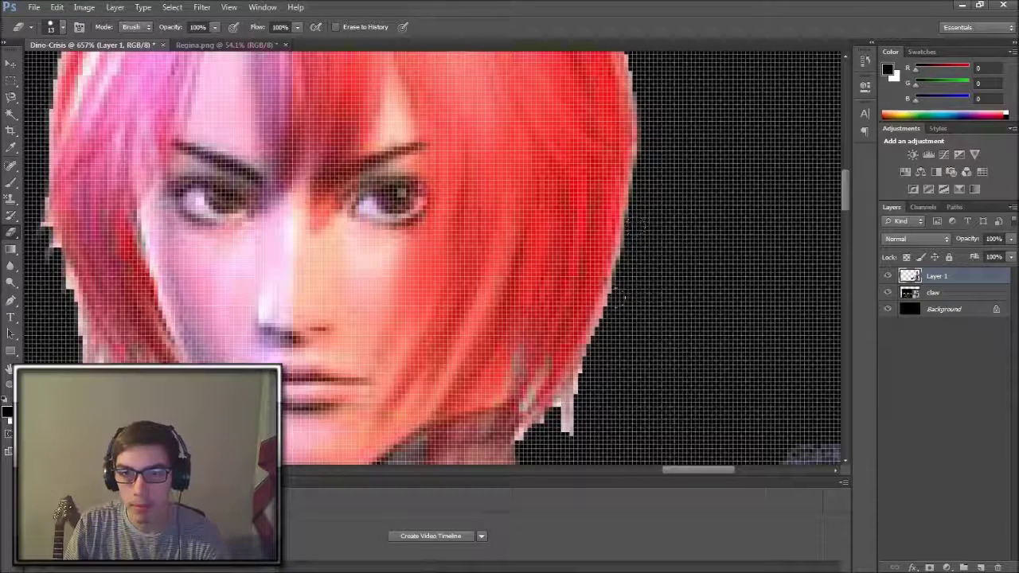
pyautogui.moveTo(619, 296); pyautogui.dragTo(606, 324)
pyautogui.moveTo(623, 274)
pyautogui.mouseDown()
pyautogui.moveTo(583, 390)
pyautogui.moveTo(532, 421)
pyautogui.moveTo(579, 382)
pyautogui.mouseUp()
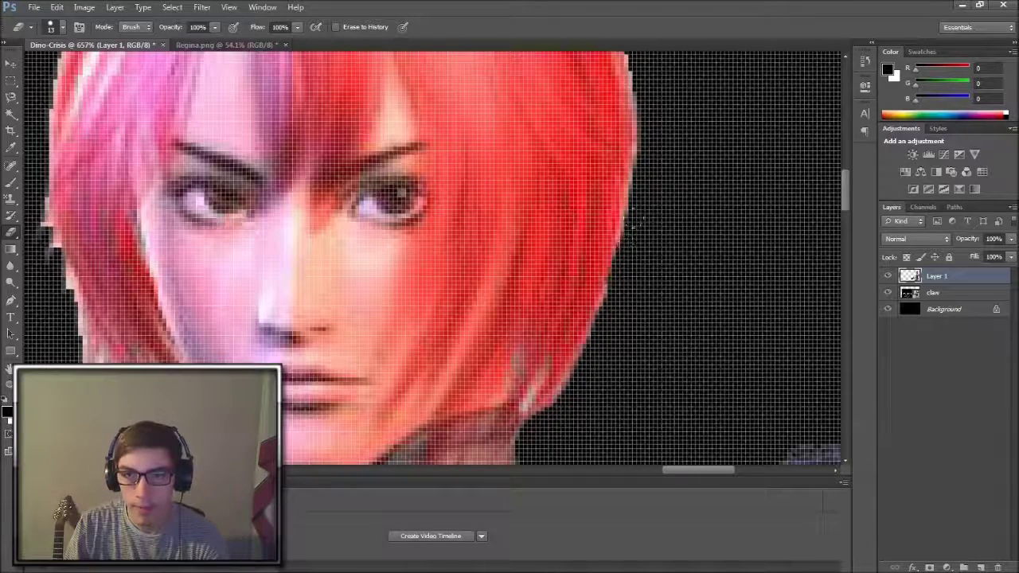
pyautogui.scroll(3, 645, 203)
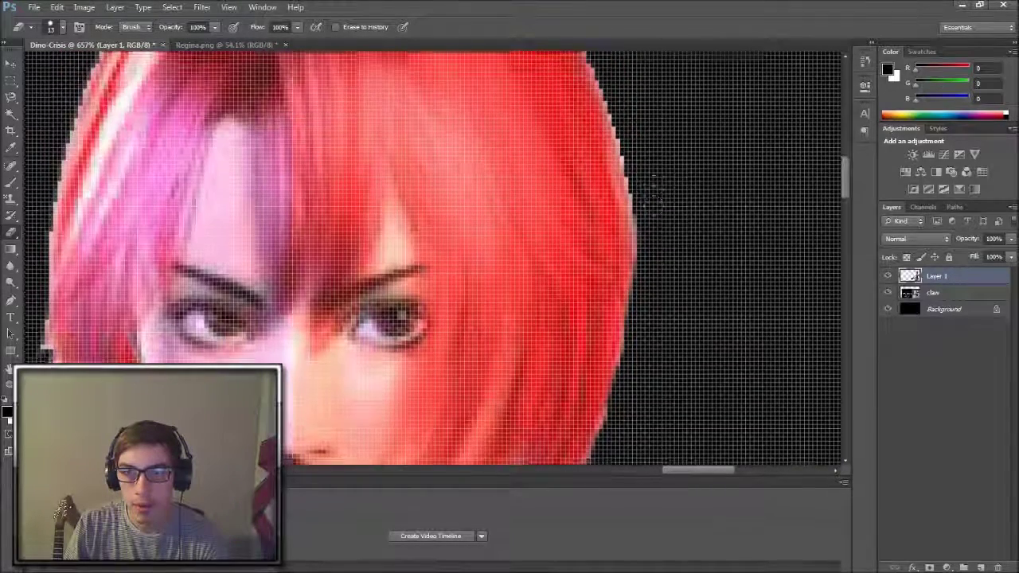
pyautogui.scroll(1, 653, 191)
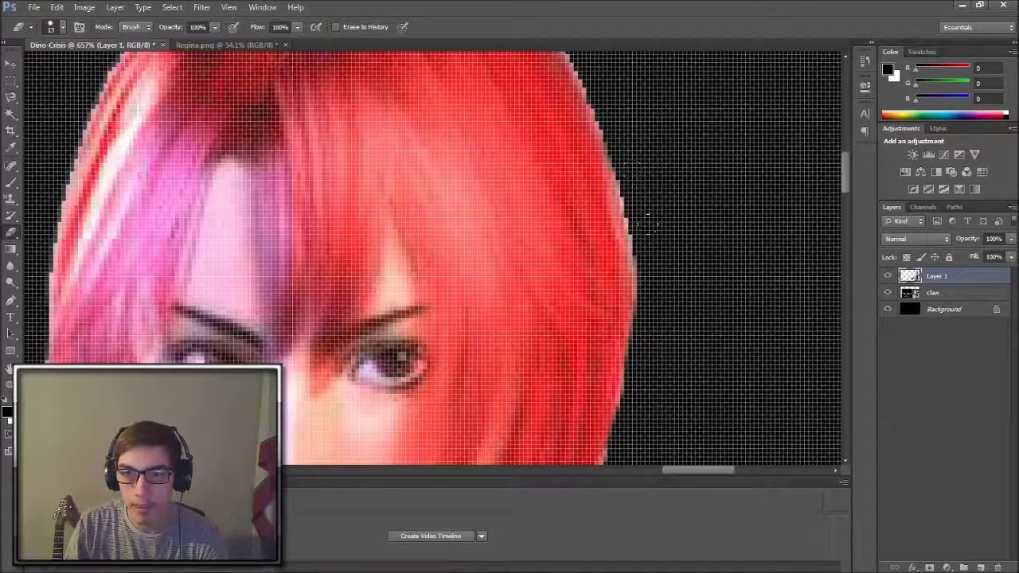
pyautogui.moveTo(634, 188); pyautogui.dragTo(645, 262)
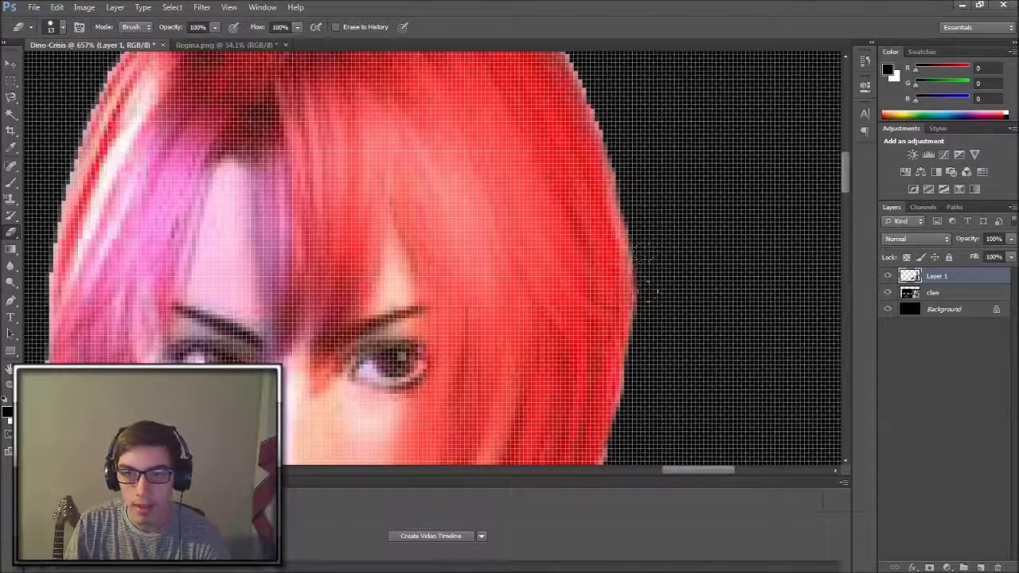
pyautogui.scroll(4, 500, 57)
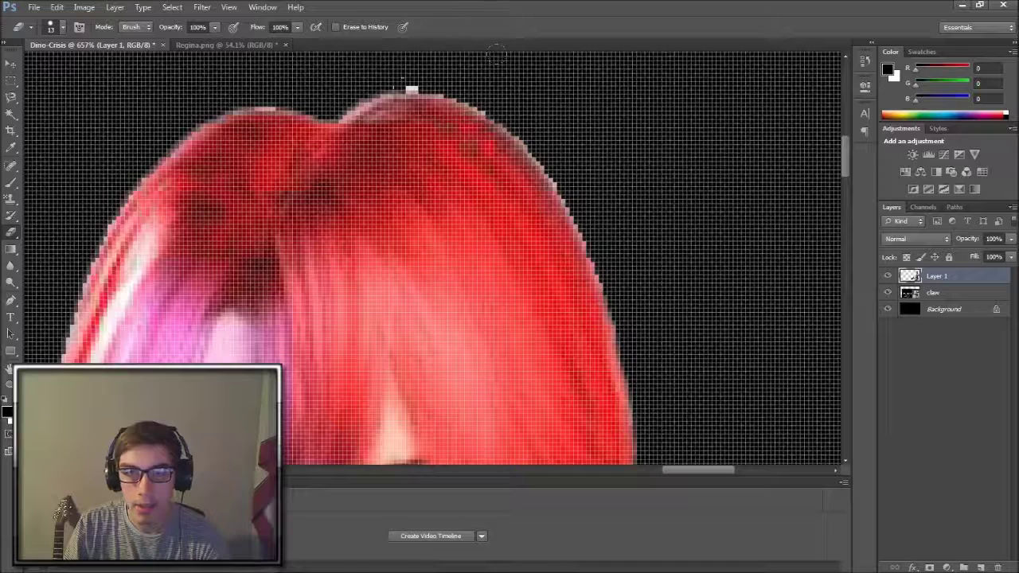
# Erase the light fringe at the hair's top and remaining right edge, redoing one bad stroke
pyautogui.click(412, 89)
pyautogui.moveTo(344, 86)
pyautogui.mouseDown()
pyautogui.moveTo(351, 94)
pyautogui.moveTo(461, 62)
pyautogui.moveTo(597, 221)
pyautogui.mouseUp()
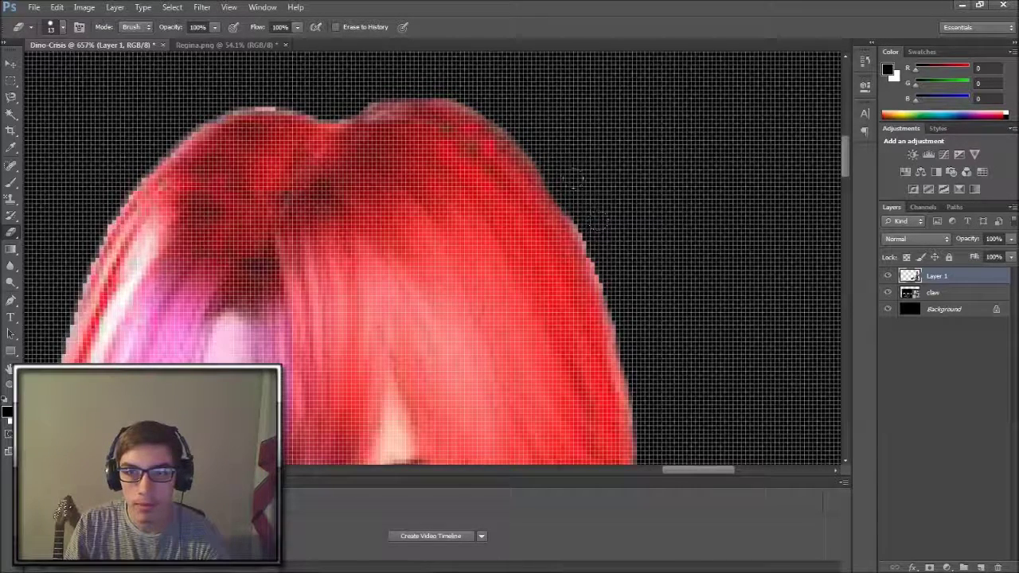
pyautogui.moveTo(601, 255)
pyautogui.mouseDown()
pyautogui.moveTo(578, 185)
pyautogui.moveTo(619, 255)
pyautogui.mouseUp()
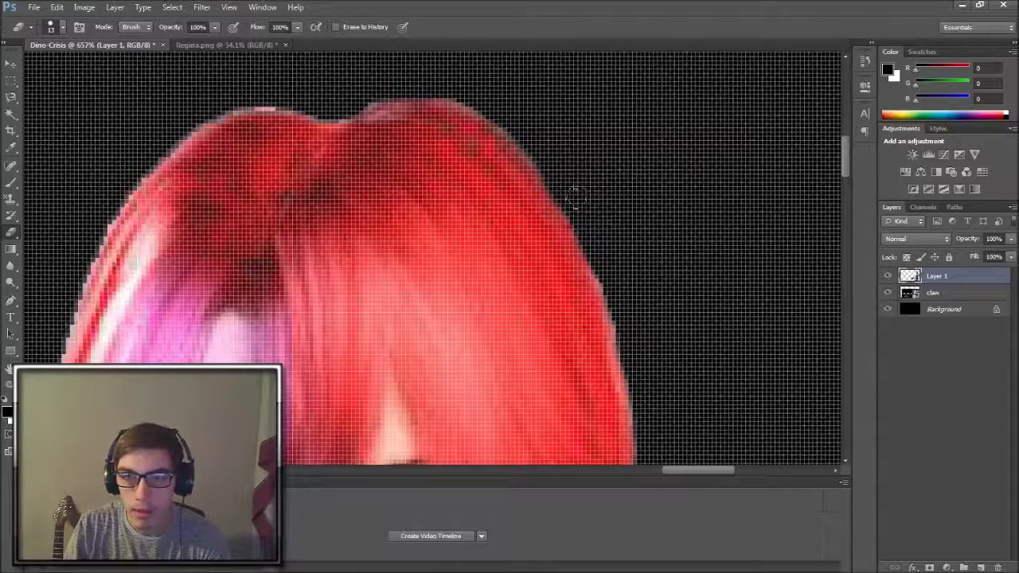
pyautogui.moveTo(575, 196); pyautogui.dragTo(601, 251)
pyautogui.moveTo(613, 288); pyautogui.dragTo(644, 398)
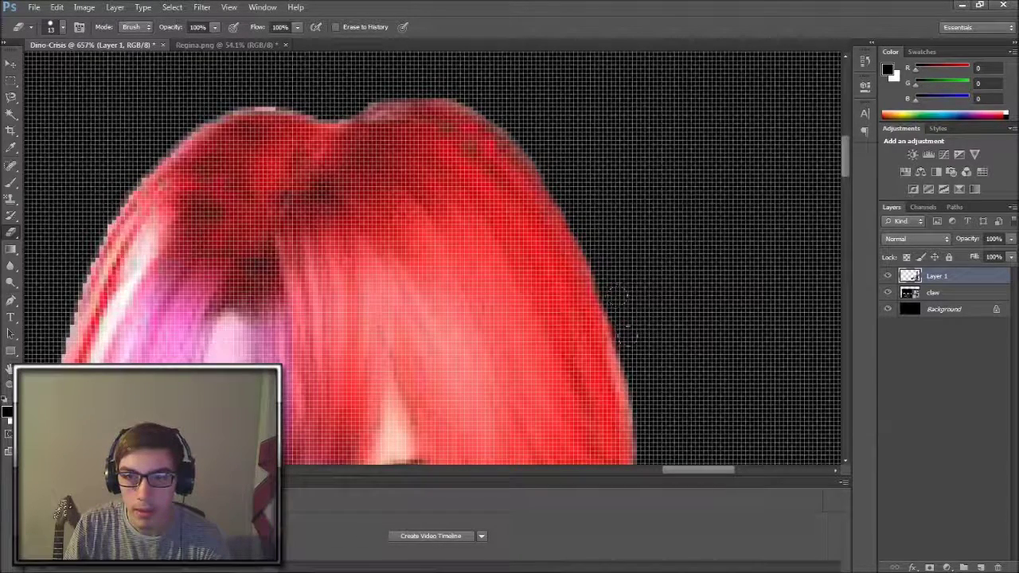
pyautogui.moveTo(629, 357); pyautogui.dragTo(585, 259)
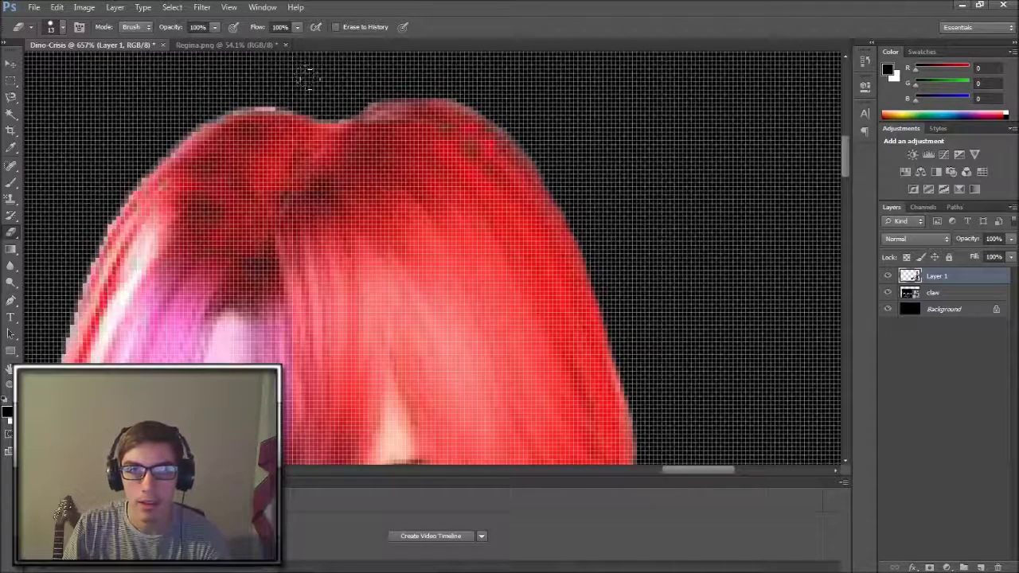
pyautogui.moveTo(278, 74)
pyautogui.mouseDown()
pyautogui.moveTo(193, 77)
pyautogui.moveTo(118, 154)
pyautogui.mouseUp()
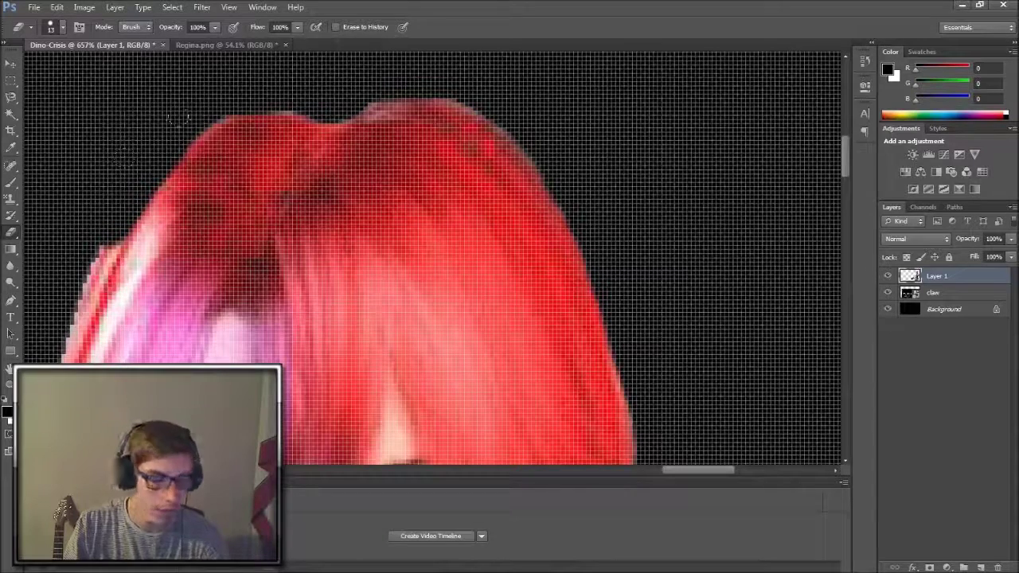
pyautogui.hotkey('ctrl', 'z')
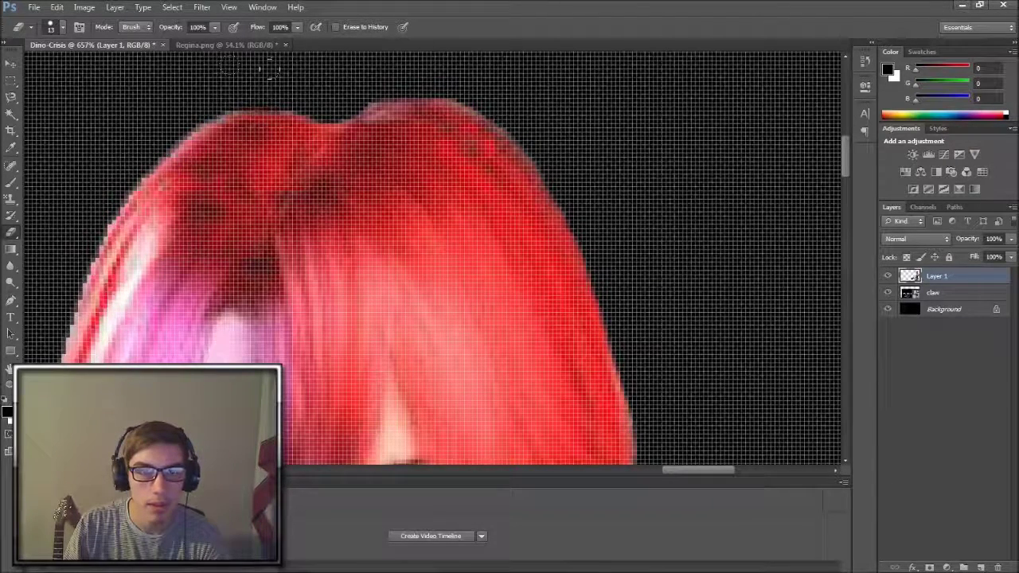
pyautogui.moveTo(251, 71)
pyautogui.mouseDown()
pyautogui.moveTo(196, 74)
pyautogui.moveTo(150, 99)
pyautogui.moveTo(44, 262)
pyautogui.mouseUp()
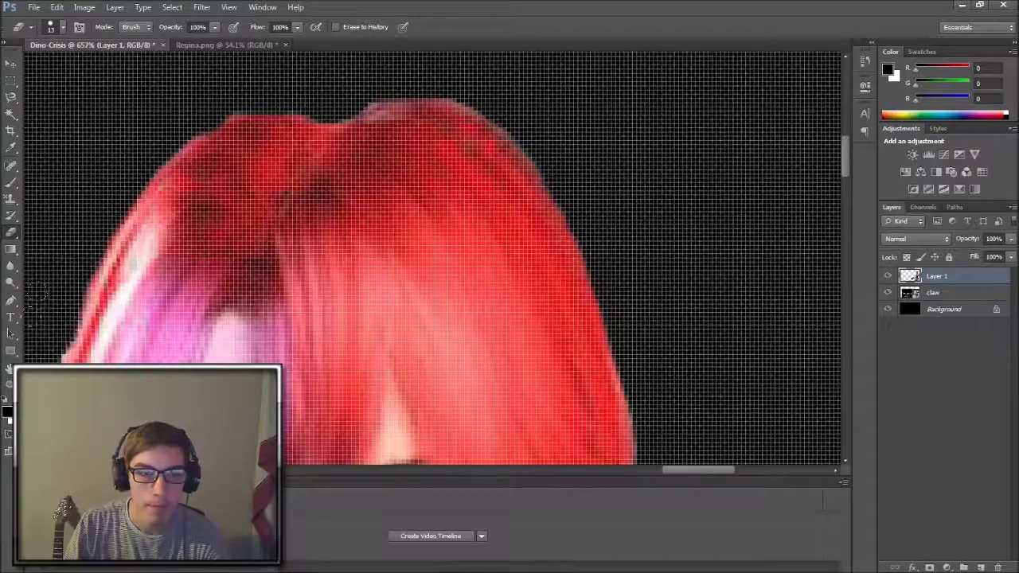
pyautogui.scroll(-2, 334, 310)
# Erase the stray fringe along the left edge of Regina's hair
pyautogui.hscroll(-5, 335, 310)
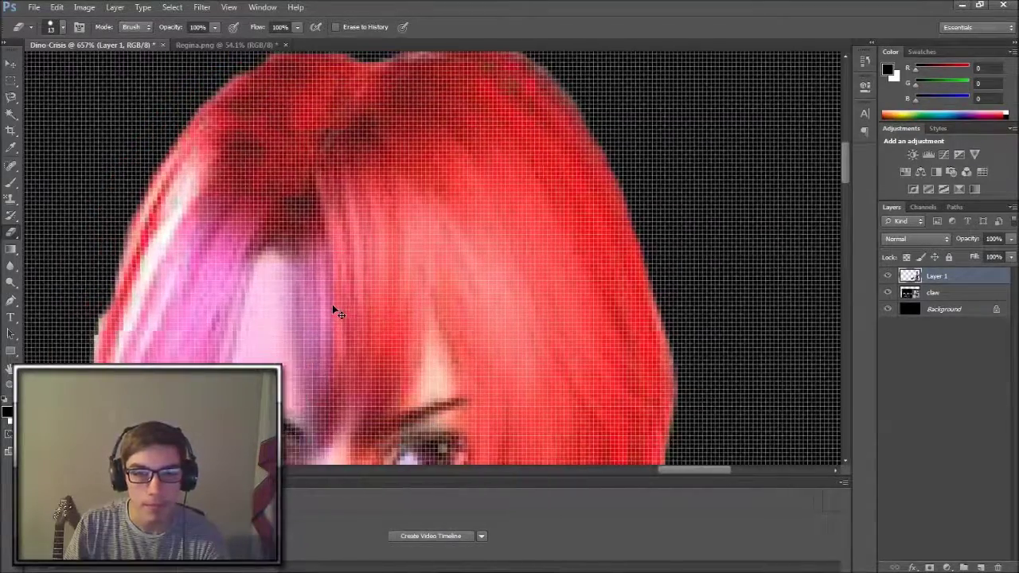
pyautogui.scroll(-2, 275, 142)
pyautogui.scroll(-2, 266, 151)
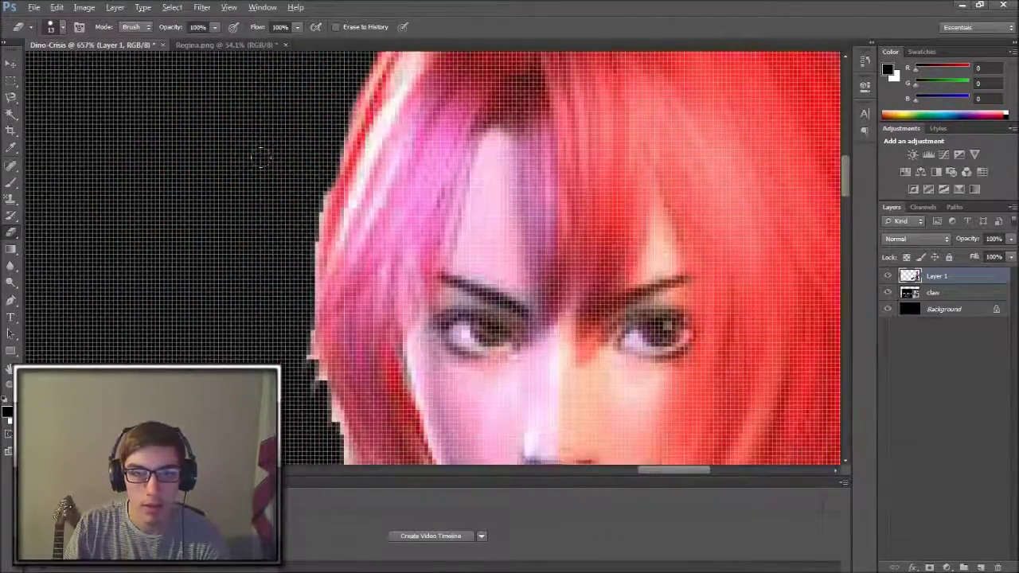
pyautogui.scroll(-1, 261, 159)
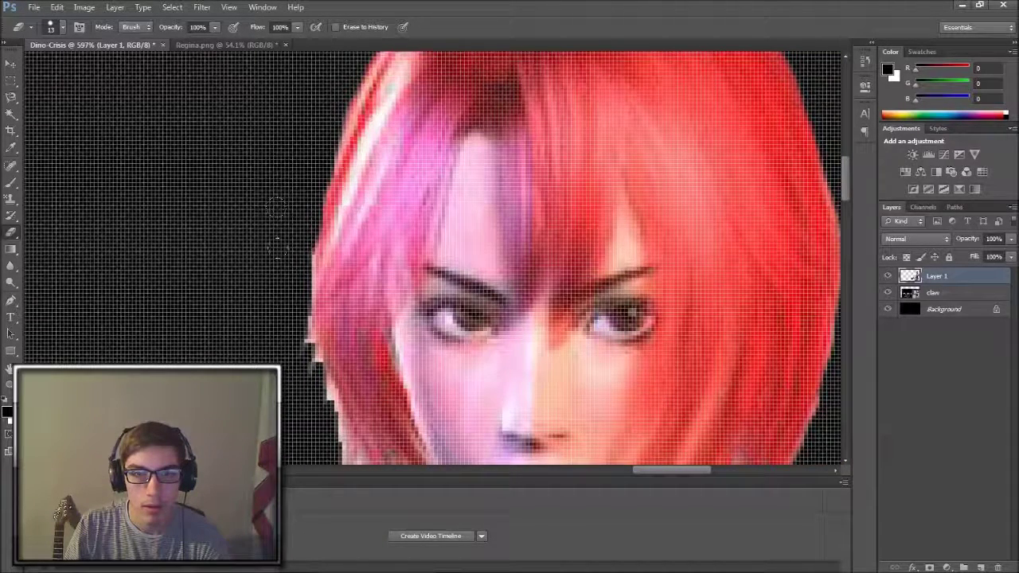
pyautogui.moveTo(278, 247); pyautogui.dragTo(309, 417)
# Erase the black patch over the hair strands near the neck, then zoom out to 72%
pyautogui.scroll(-3, 308, 412)
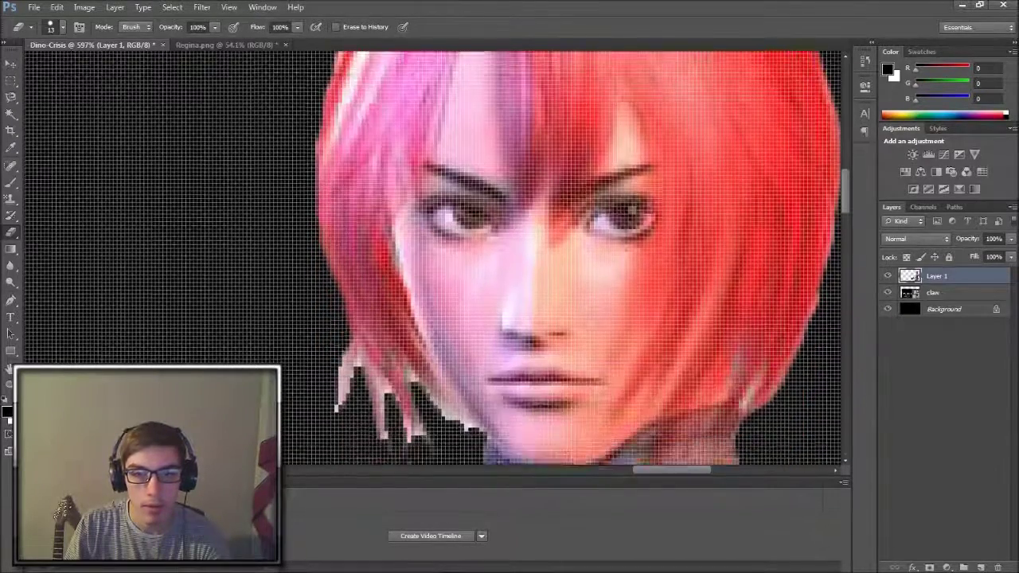
pyautogui.scroll(-3, 305, 217)
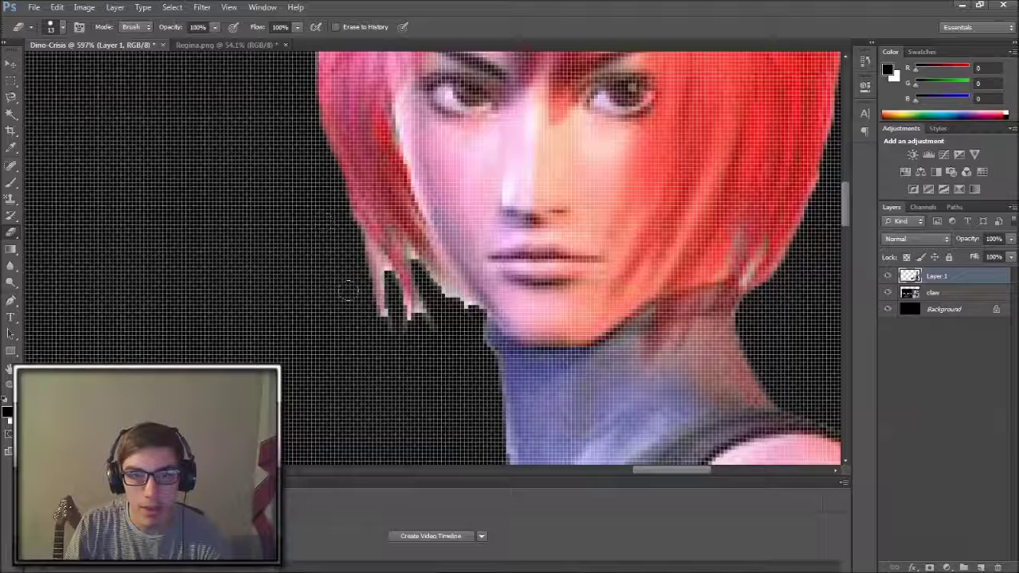
pyautogui.moveTo(348, 290); pyautogui.dragTo(345, 268)
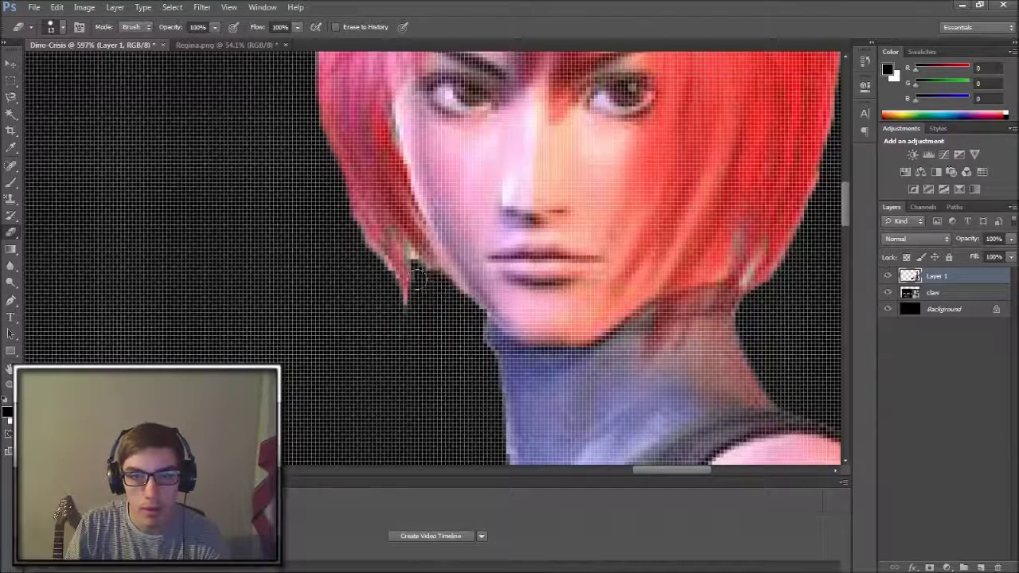
pyautogui.scroll(-5, 417, 278)
pyautogui.keyDown('alt'); pyautogui.scroll(-3, 420, 330); pyautogui.keyUp('alt')
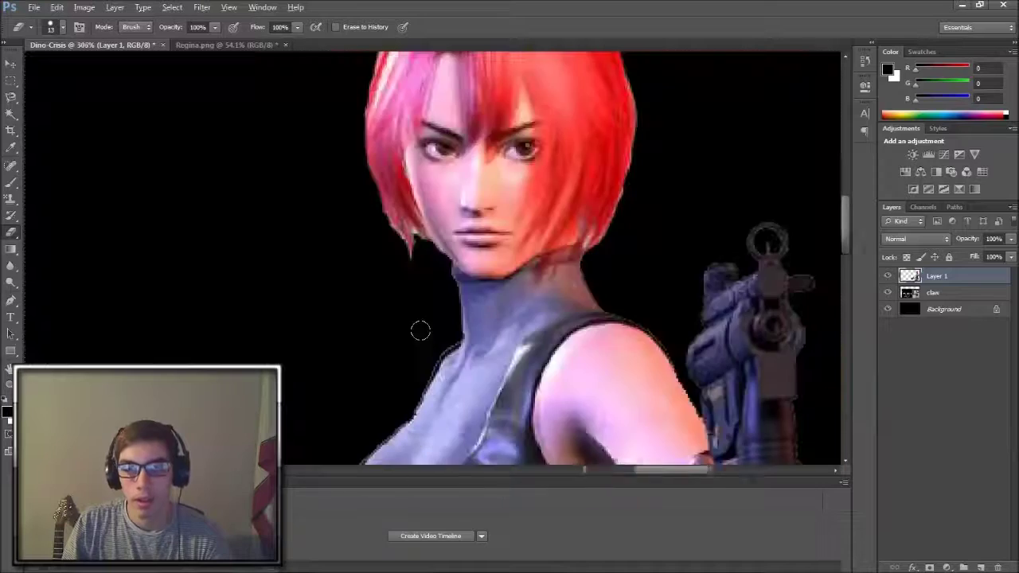
pyautogui.keyDown('alt'); pyautogui.scroll(-2, 421, 331); pyautogui.keyUp('alt')
pyautogui.scroll(-6, 423, 332)
pyautogui.keyDown('alt'); pyautogui.scroll(-2, 376, 348); pyautogui.keyUp('alt')
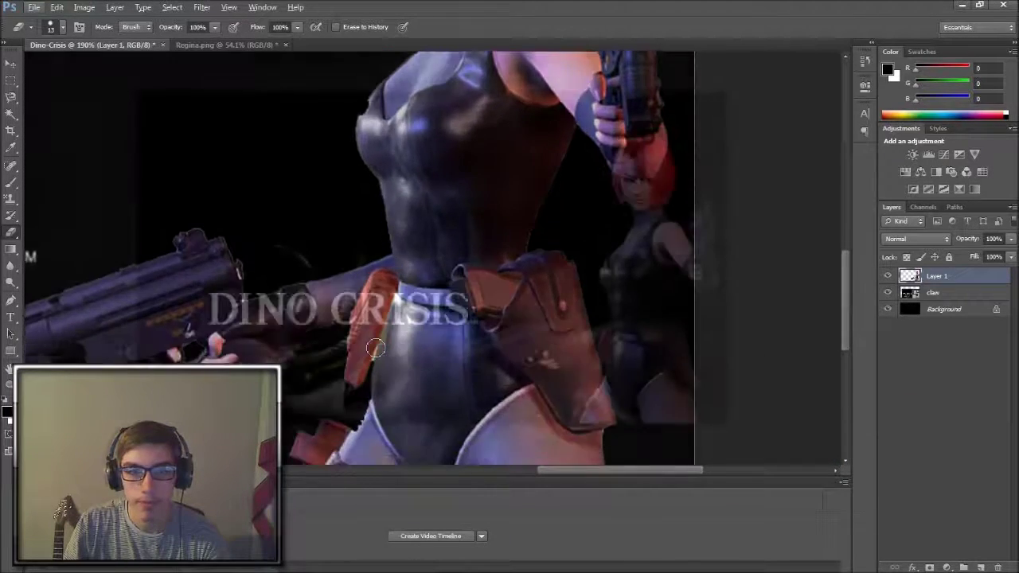
pyautogui.keyDown('alt'); pyautogui.scroll(-4, 375, 348); pyautogui.keyUp('alt')
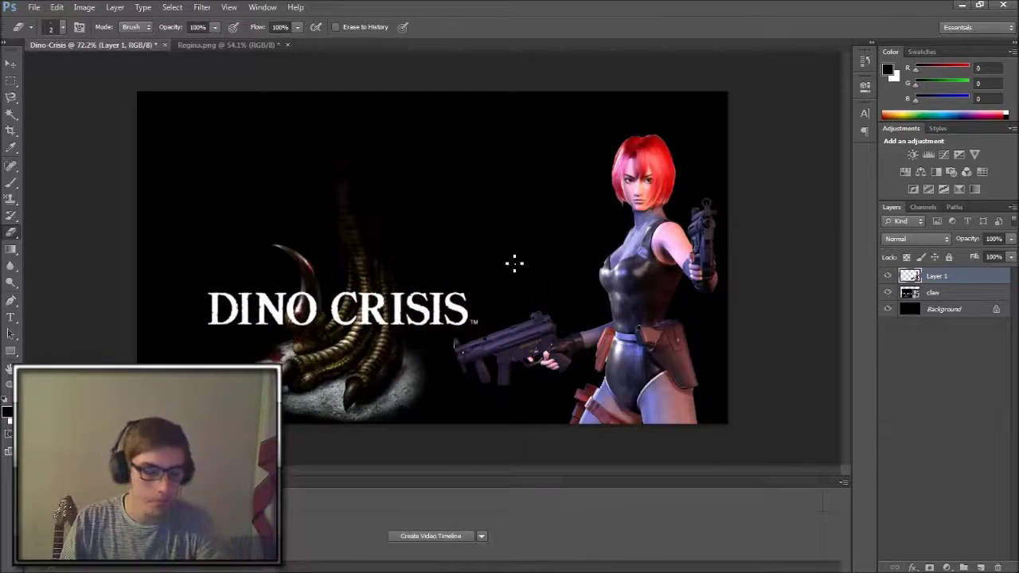
# Zoom in on the hair top and erase the pinkish fringe along its outline
pyautogui.keyDown('alt'); pyautogui.scroll(3, 667, 209); pyautogui.keyUp('alt')
pyautogui.keyDown('alt'); pyautogui.scroll(2, 680, 221); pyautogui.keyUp('alt')
pyautogui.keyDown('alt'); pyautogui.scroll(2, 684, 221); pyautogui.keyUp('alt')
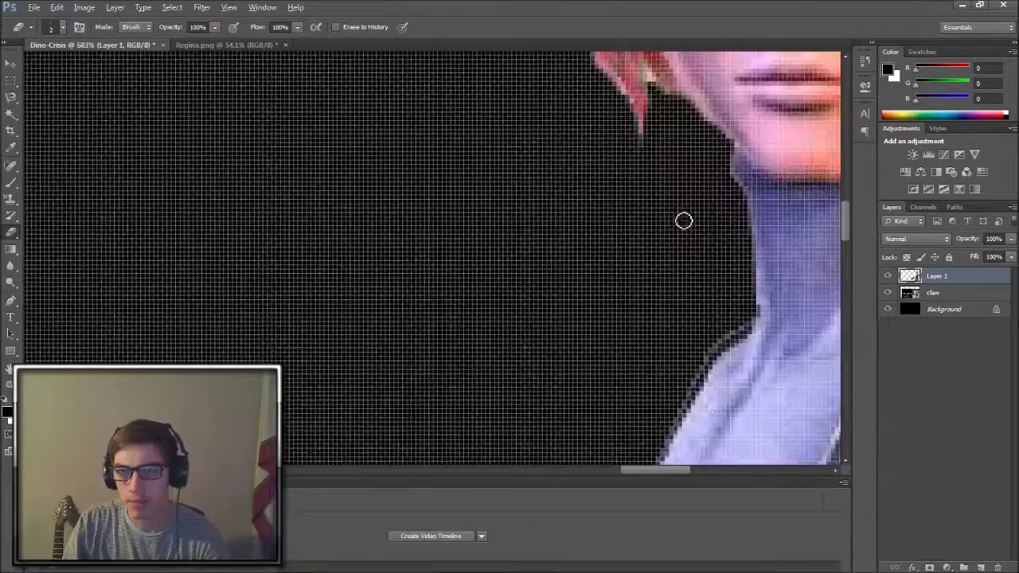
pyautogui.keyDown('alt'); pyautogui.scroll(2, 684, 221); pyautogui.keyUp('alt')
pyautogui.keyDown('alt'); pyautogui.scroll(1, 685, 257); pyautogui.keyUp('alt')
pyautogui.keyDown('alt'); pyautogui.scroll(2, 677, 269); pyautogui.keyUp('alt')
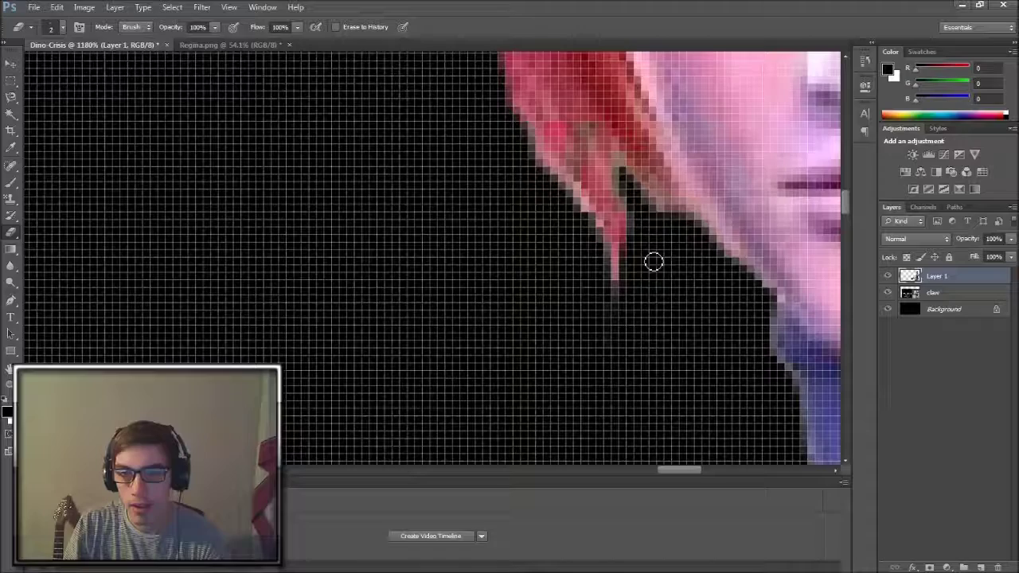
pyautogui.keyDown('ctrl'); pyautogui.hscroll(2, 649, 261); pyautogui.keyUp('ctrl')
pyautogui.keyDown('ctrl'); pyautogui.hscroll(2, 643, 263); pyautogui.keyUp('ctrl')
pyautogui.keyDown('ctrl'); pyautogui.hscroll(2, 644, 263); pyautogui.keyUp('ctrl')
pyautogui.keyDown('ctrl'); pyautogui.hscroll(2, 644, 260); pyautogui.keyUp('ctrl')
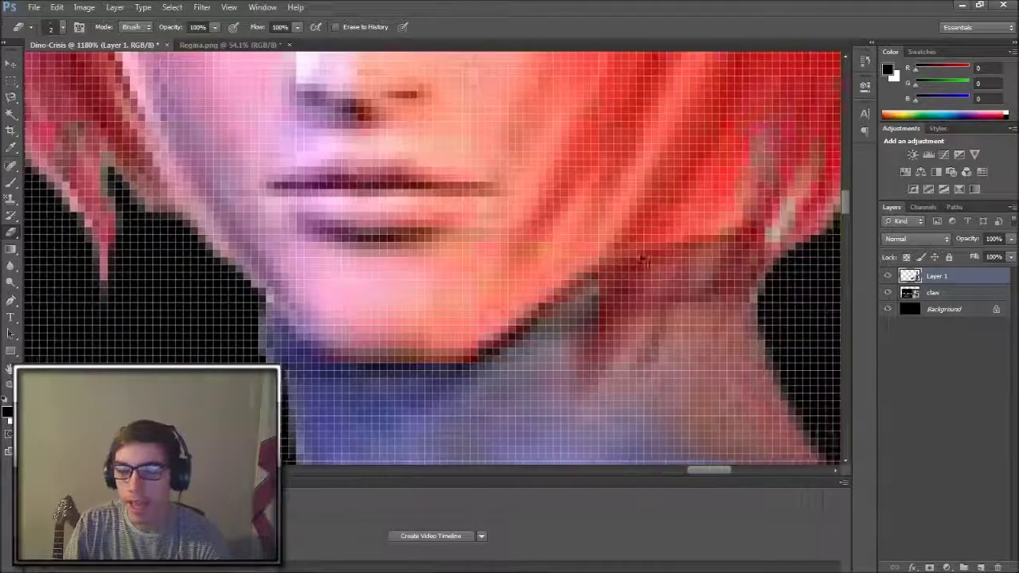
pyautogui.keyDown('ctrl'); pyautogui.hscroll(2, 643, 260); pyautogui.keyUp('ctrl')
pyautogui.keyDown('ctrl'); pyautogui.hscroll(2, 590, 215); pyautogui.keyUp('ctrl')
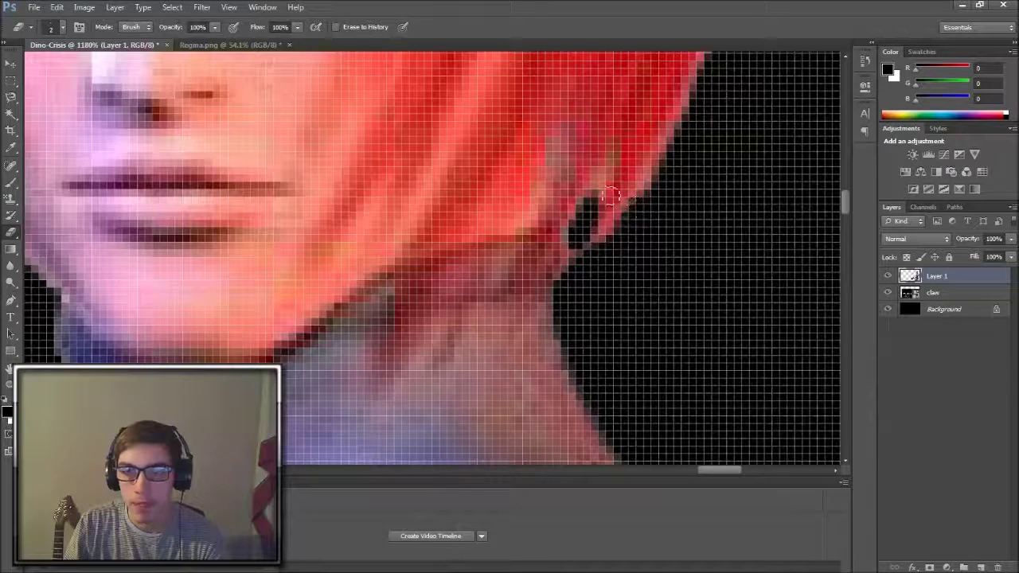
pyautogui.keyDown('alt'); pyautogui.scroll(2, 688, 234); pyautogui.keyUp('alt')
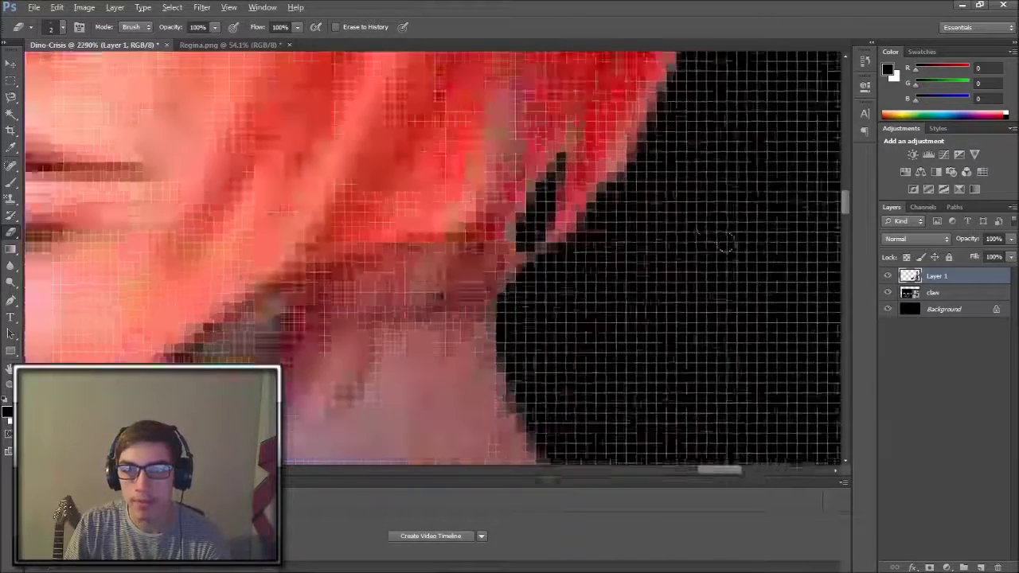
pyautogui.keyDown('alt'); pyautogui.scroll(2, 716, 239); pyautogui.keyUp('alt')
pyautogui.keyDown('alt'); pyautogui.scroll(-2, 734, 250); pyautogui.keyUp('alt')
pyautogui.scroll(1, 734, 249)
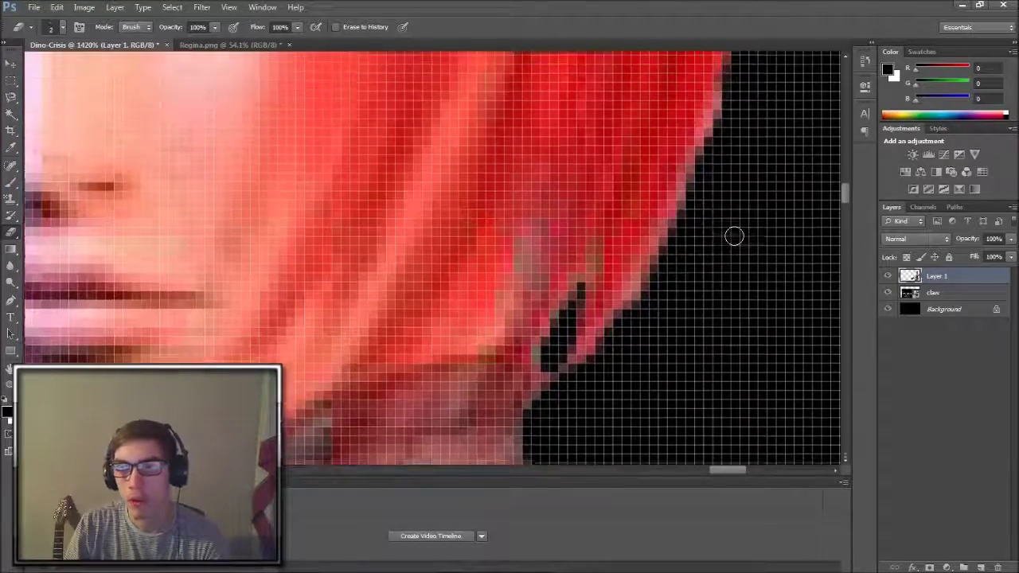
pyautogui.scroll(2, 733, 248)
pyautogui.scroll(2, 733, 246)
pyautogui.scroll(2, 733, 246)
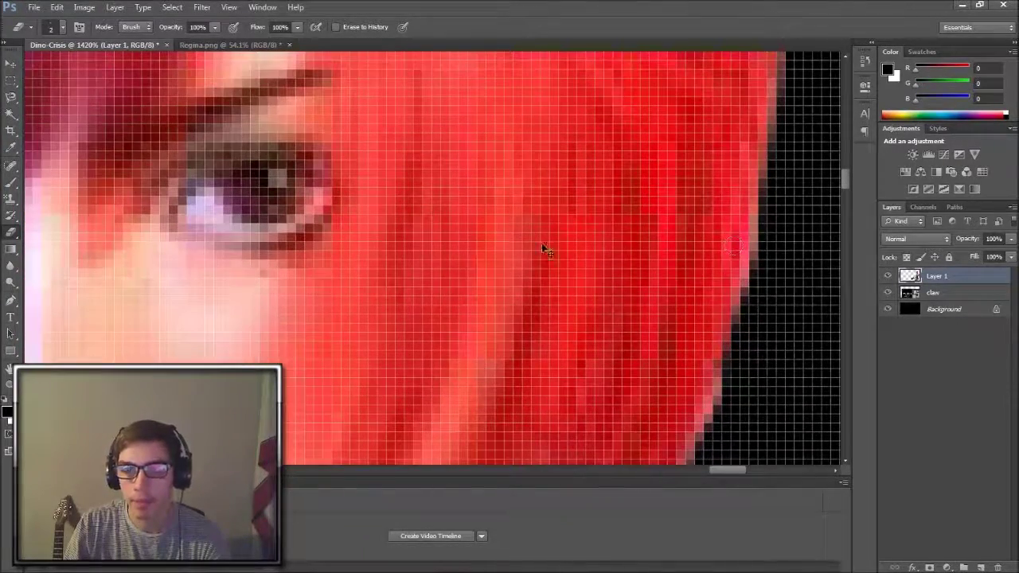
pyautogui.keyDown('alt'); pyautogui.scroll(-2, 542, 244); pyautogui.keyUp('alt')
pyautogui.keyDown('alt'); pyautogui.scroll(-3, 485, 377); pyautogui.keyUp('alt')
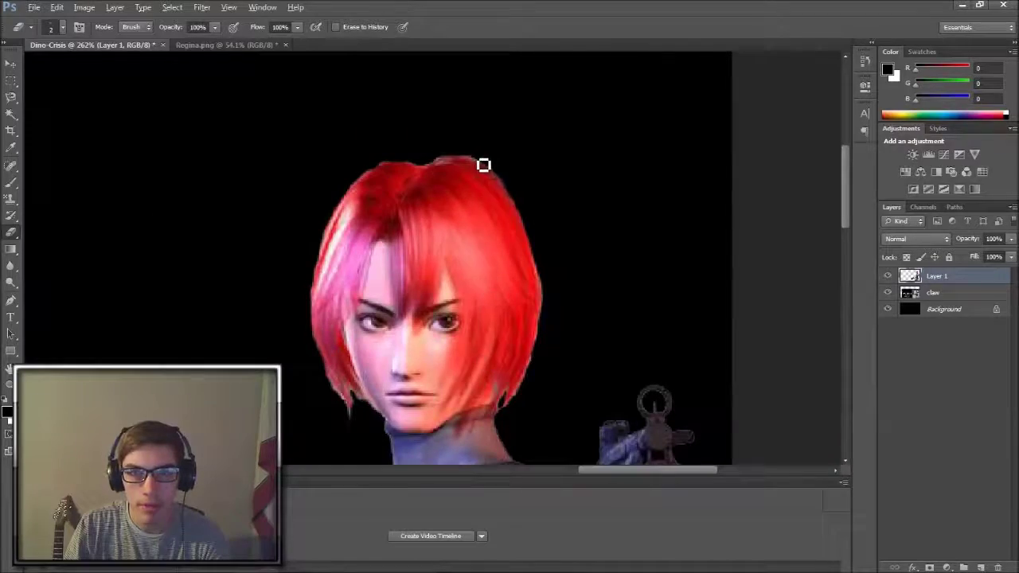
pyautogui.keyDown('alt'); pyautogui.scroll(5, 482, 164); pyautogui.keyUp('alt')
pyautogui.keyDown('alt'); pyautogui.scroll(3, 478, 160); pyautogui.keyUp('alt')
pyautogui.keyDown('alt'); pyautogui.scroll(2, 478, 159); pyautogui.keyUp('alt')
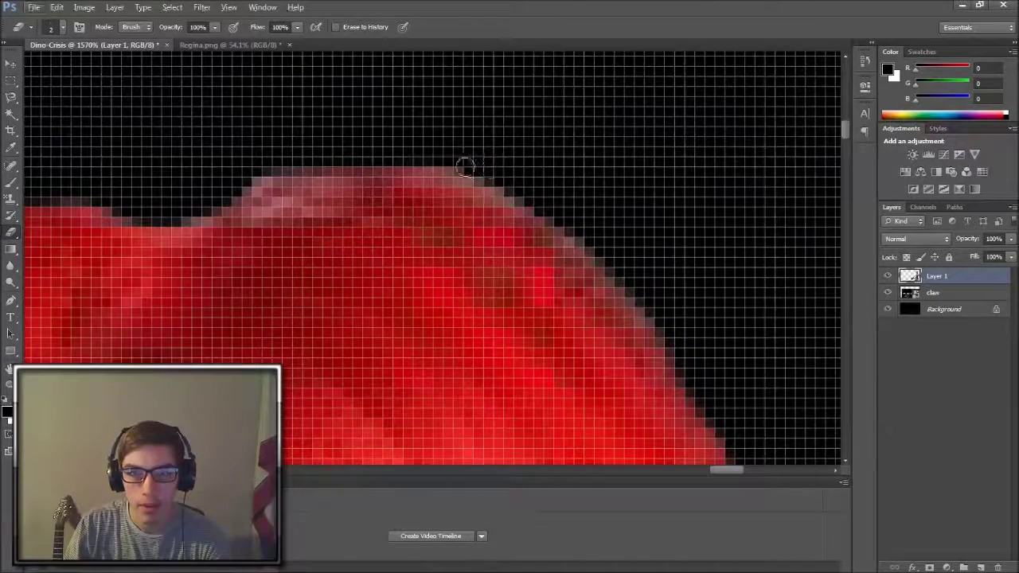
pyautogui.moveTo(486, 185); pyautogui.dragTo(611, 244)
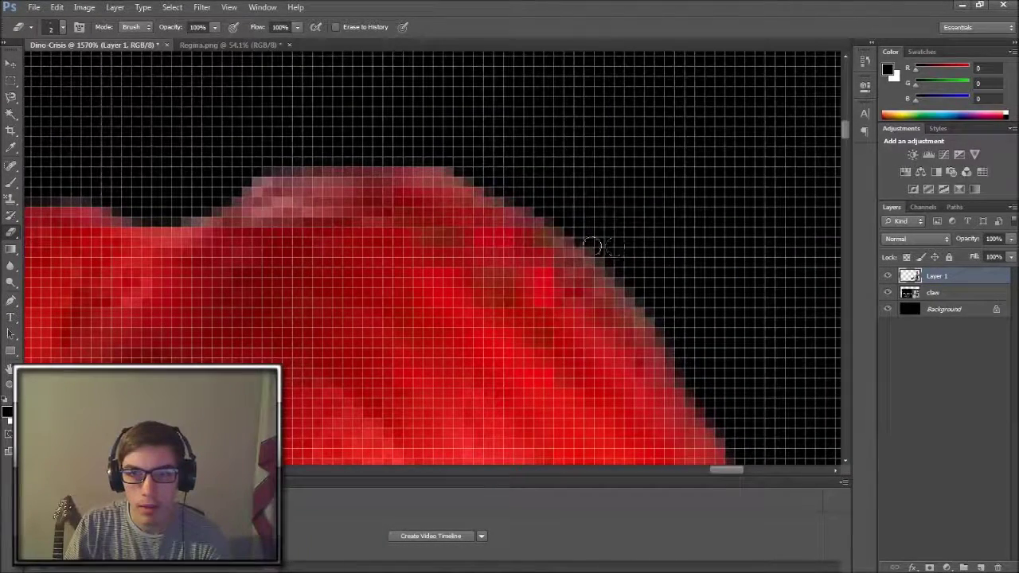
pyautogui.moveTo(426, 167); pyautogui.dragTo(265, 175)
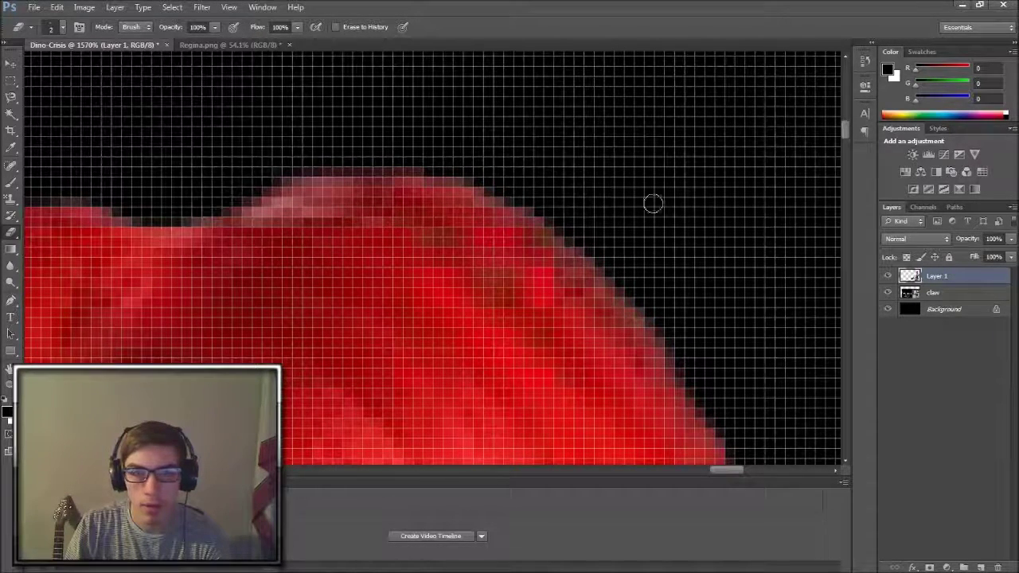
# Set the Eraser brush size to 2 px
pyautogui.scroll(-4, 721, 239)
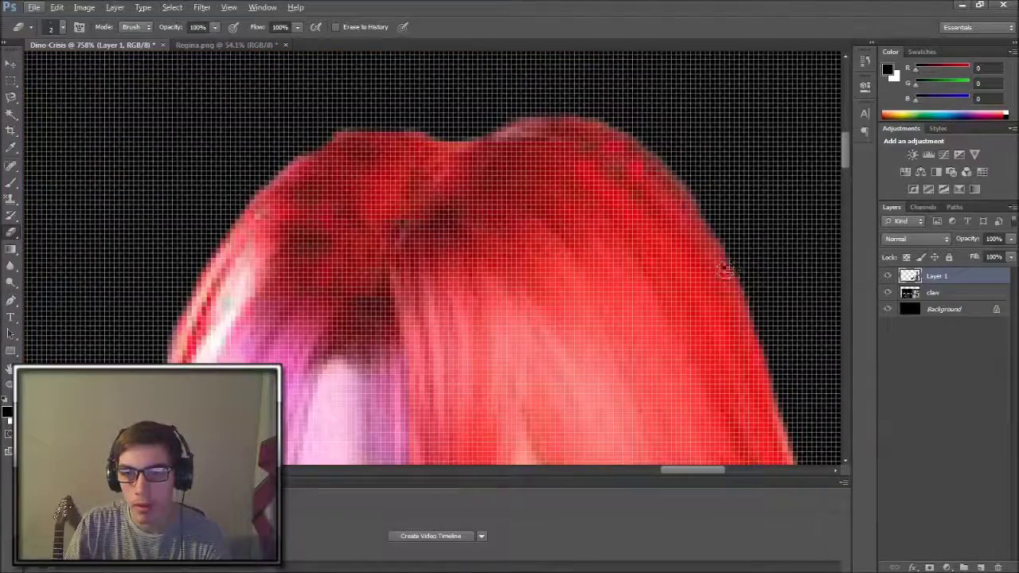
pyautogui.scroll(-3, 748, 278)
pyautogui.hscroll(3, 667, 289)
pyautogui.rightClick(654, 280)
pyautogui.scroll(-3, 654, 280)
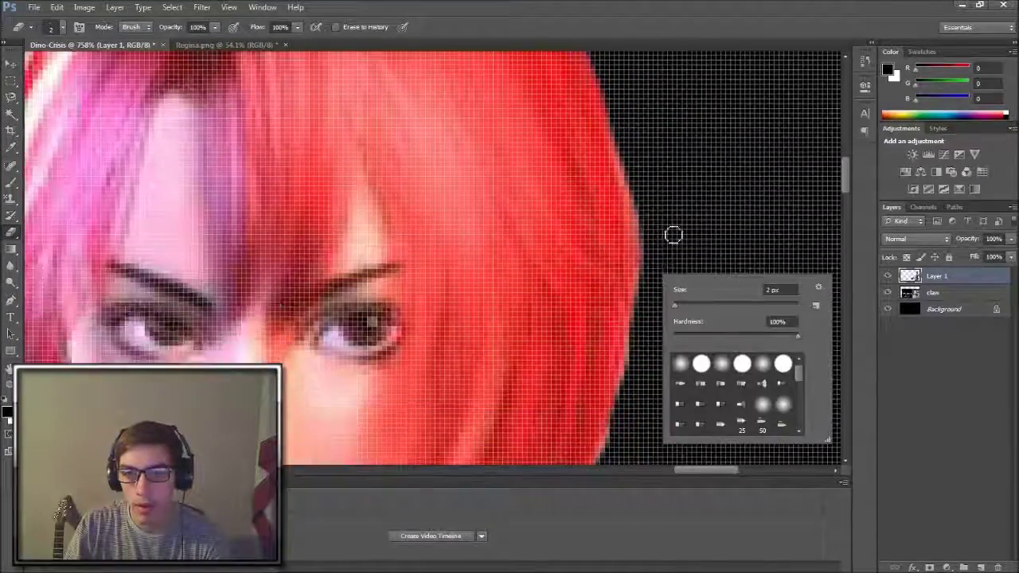
pyautogui.click(727, 139)
# Erase the red fringe down the hair's right edge and lower edge toward the neck
pyautogui.scroll(2, 659, 383)
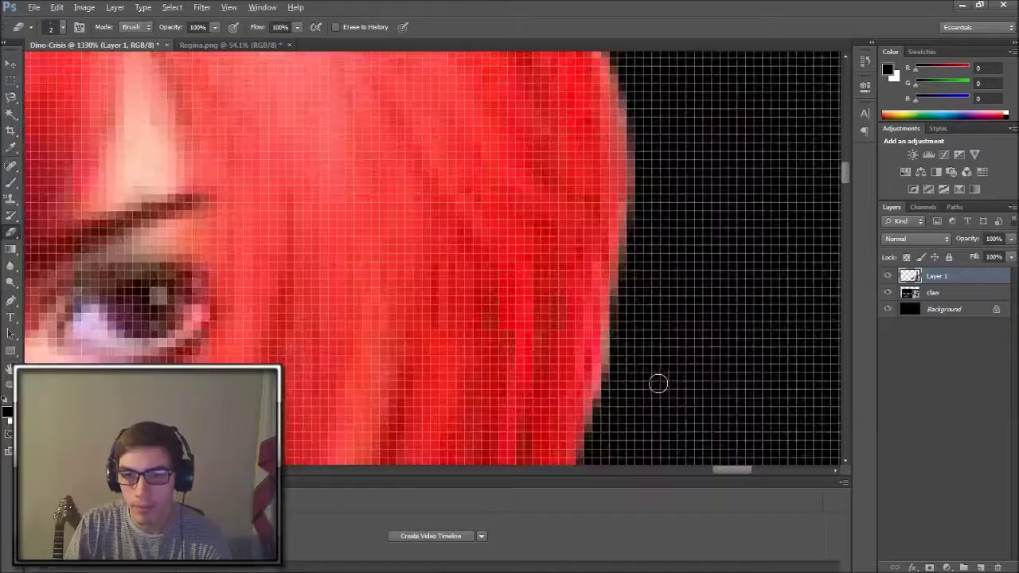
pyautogui.scroll(2, 658, 382)
pyautogui.moveTo(619, 130); pyautogui.dragTo(567, 422)
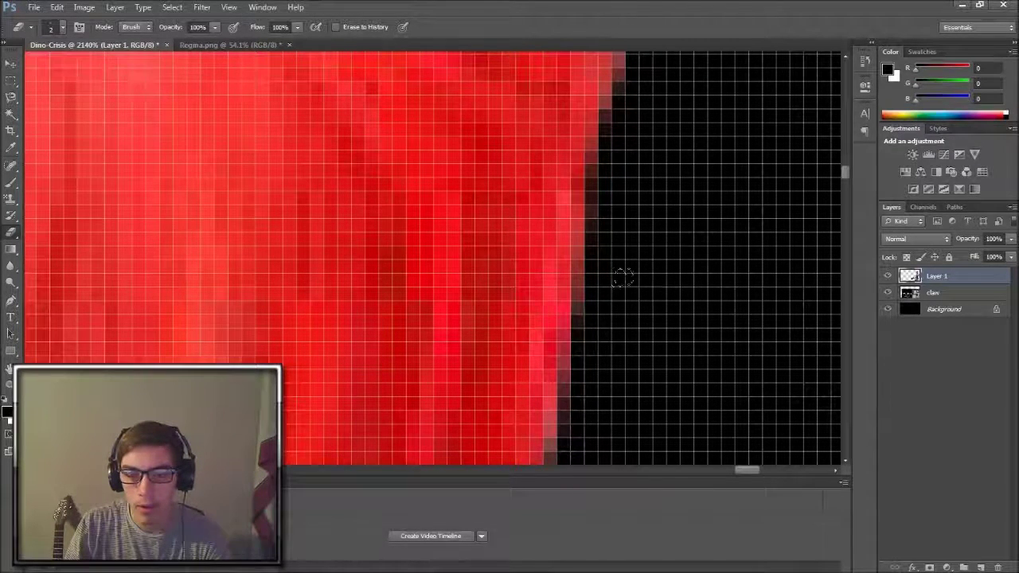
pyautogui.scroll(-5, 621, 273)
pyautogui.scroll(-6, 558, 278)
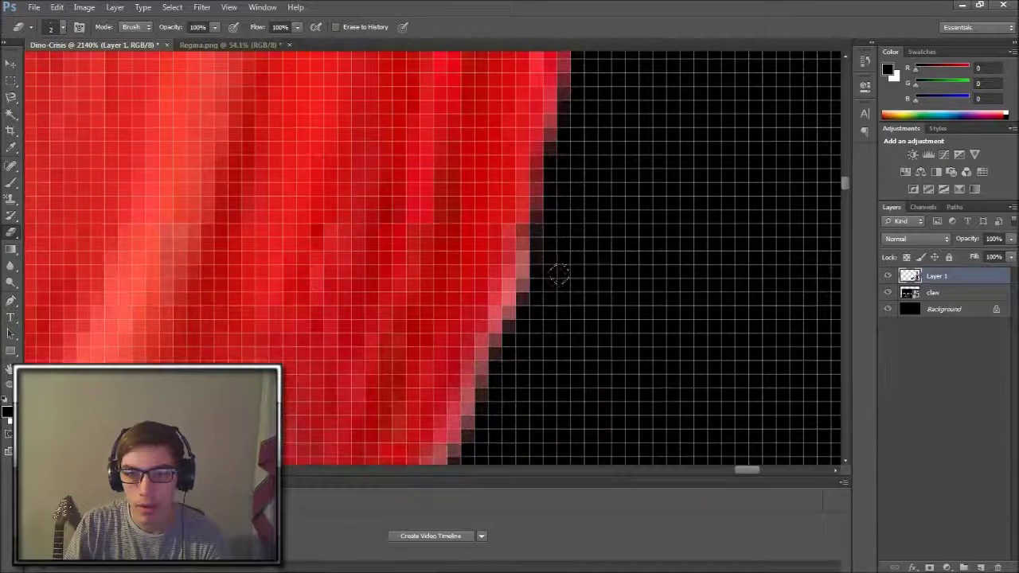
pyautogui.moveTo(517, 183); pyautogui.dragTo(395, 454)
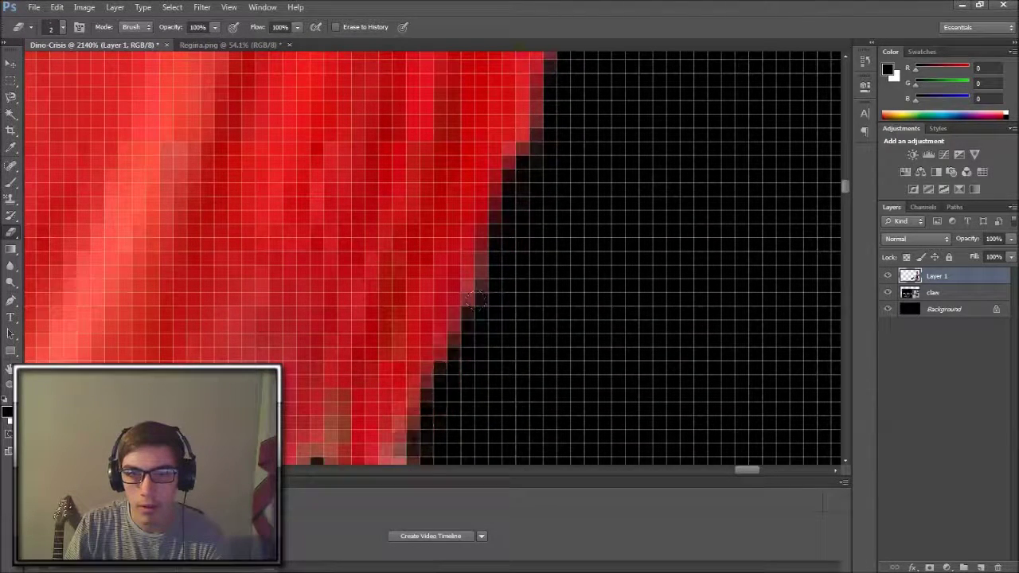
pyautogui.scroll(-5, 395, 454)
pyautogui.scroll(-2, 394, 359)
pyautogui.moveTo(423, 233); pyautogui.dragTo(296, 350)
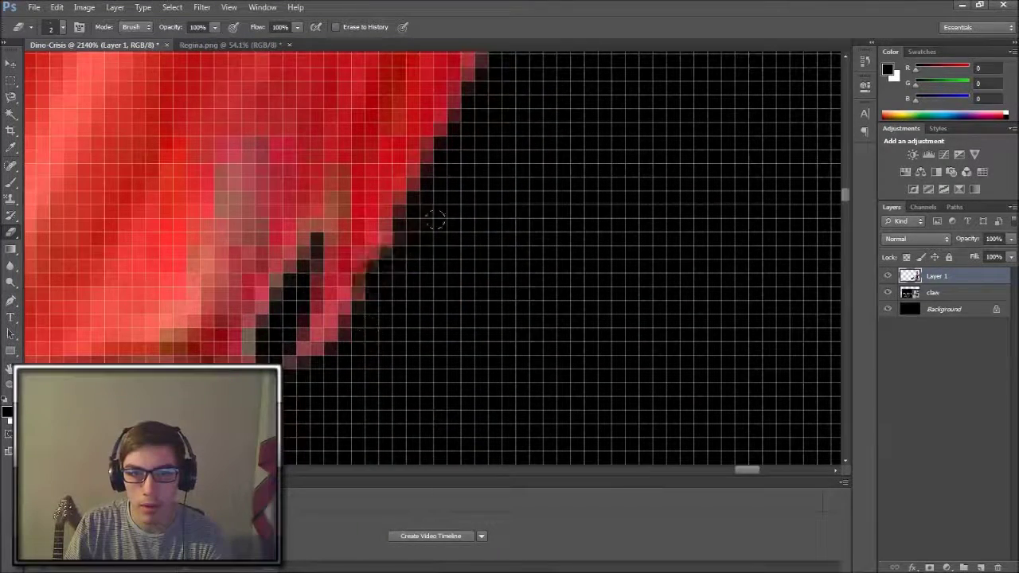
# Clean fringe pixels along the hair's right side, top and diagonal edge
pyautogui.scroll(4, 645, 319)
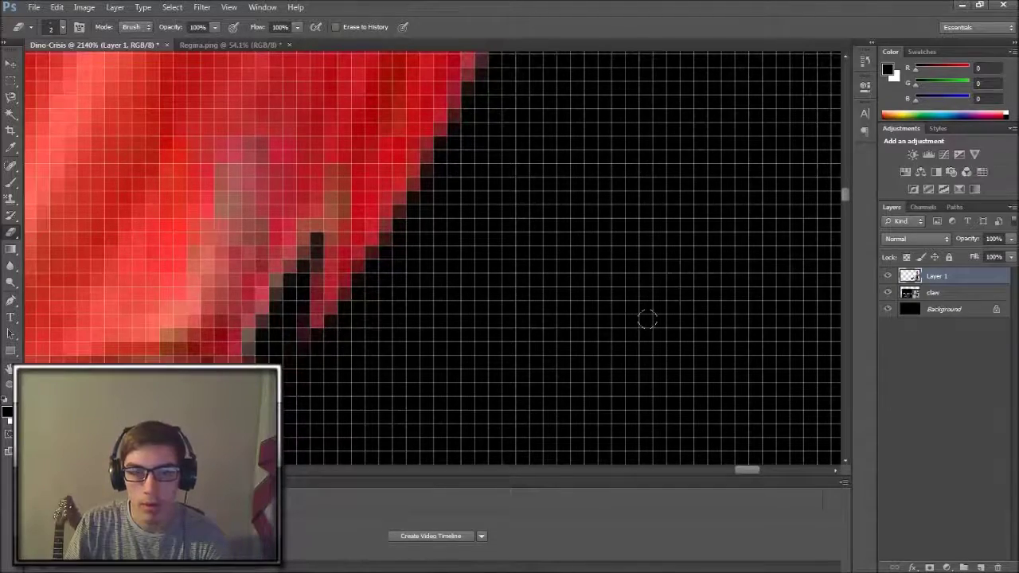
pyautogui.scroll(-2, 637, 316)
pyautogui.scroll(3, 637, 314)
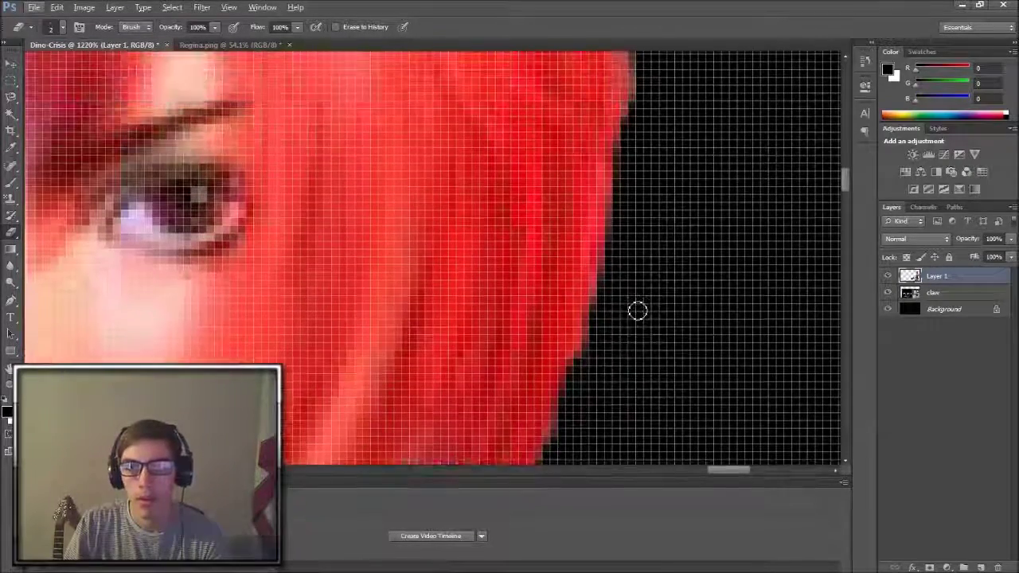
pyautogui.scroll(3, 637, 308)
pyautogui.scroll(3, 642, 302)
pyautogui.moveTo(635, 249); pyautogui.dragTo(606, 145)
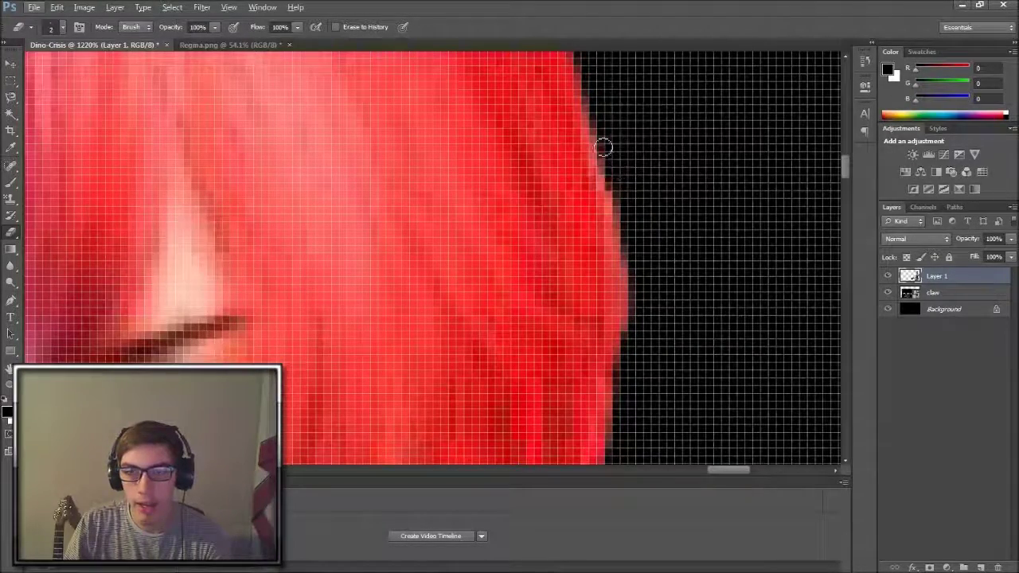
pyautogui.scroll(2, 613, 291)
pyautogui.scroll(3, 613, 298)
pyautogui.scroll(3, 544, 308)
pyautogui.scroll(-3, 546, 310)
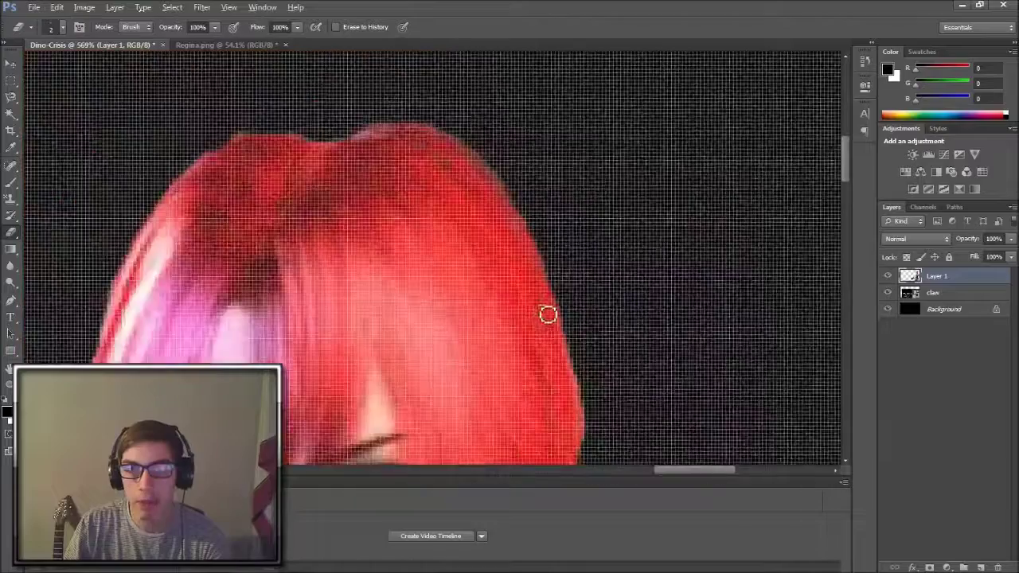
pyautogui.scroll(-2, 502, 337)
pyautogui.scroll(2, 423, 240)
pyautogui.scroll(5, 360, 227)
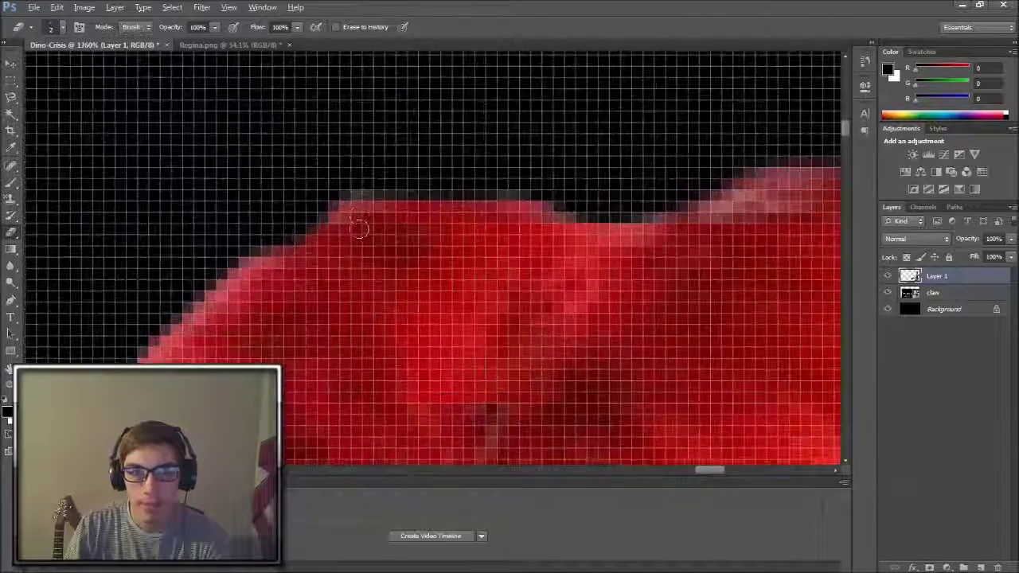
pyautogui.moveTo(355, 178); pyautogui.dragTo(394, 188)
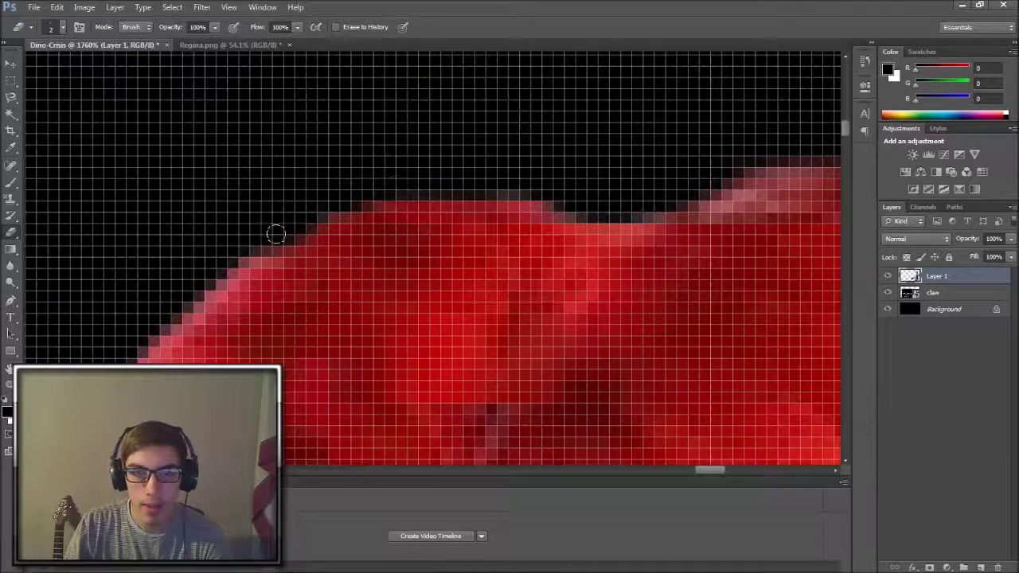
pyautogui.moveTo(276, 233); pyautogui.dragTo(137, 353)
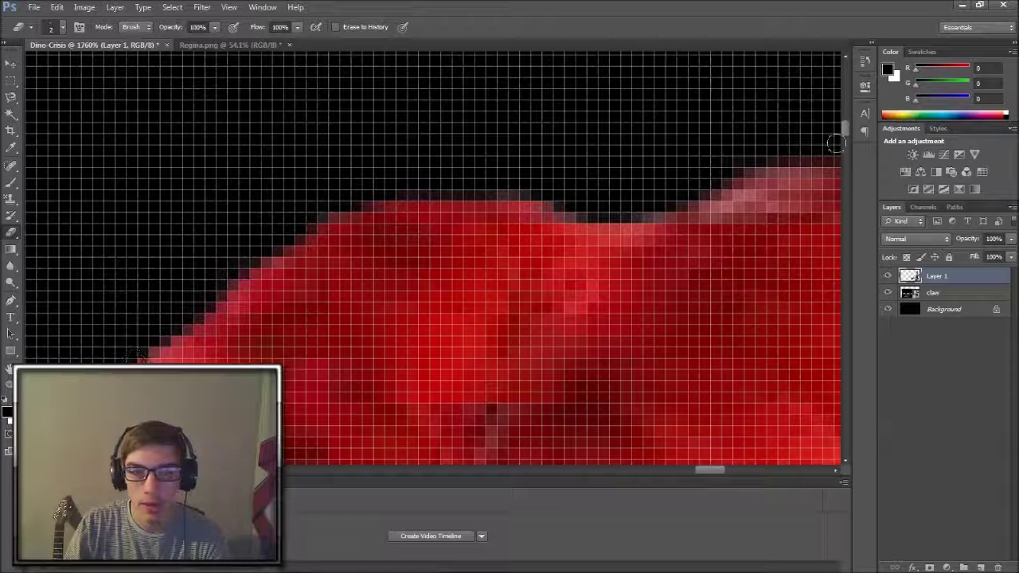
pyautogui.moveTo(704, 188)
pyautogui.mouseDown()
pyautogui.moveTo(785, 174)
pyautogui.moveTo(693, 187)
pyautogui.mouseUp()
# Flatten the bump on top of the hair, erase remaining edge pixels and zoom out
pyautogui.scroll(-2, 709, 186)
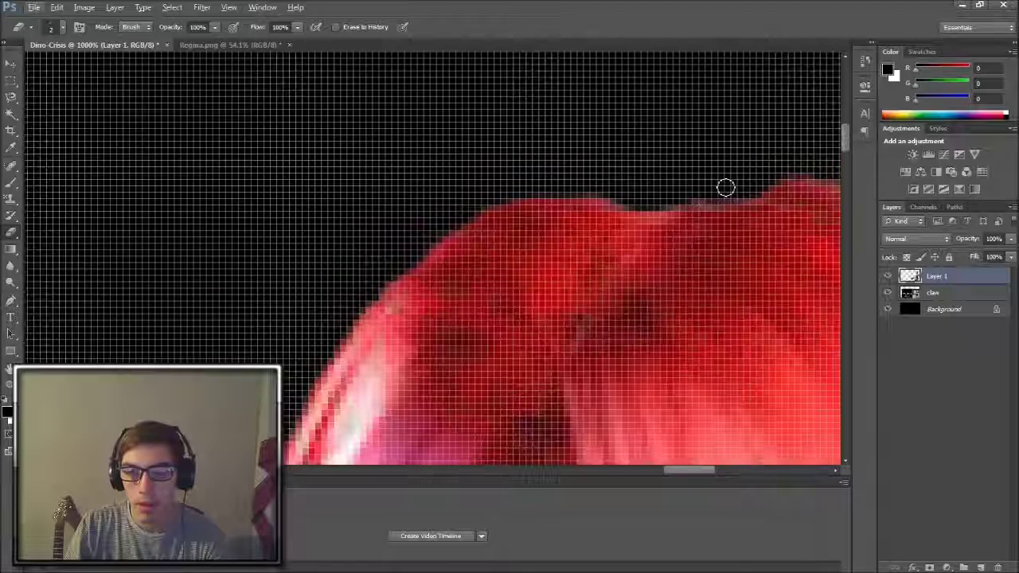
pyautogui.scroll(-2, 725, 187)
pyautogui.hscroll(2, 701, 175)
pyautogui.hscroll(2, 653, 147)
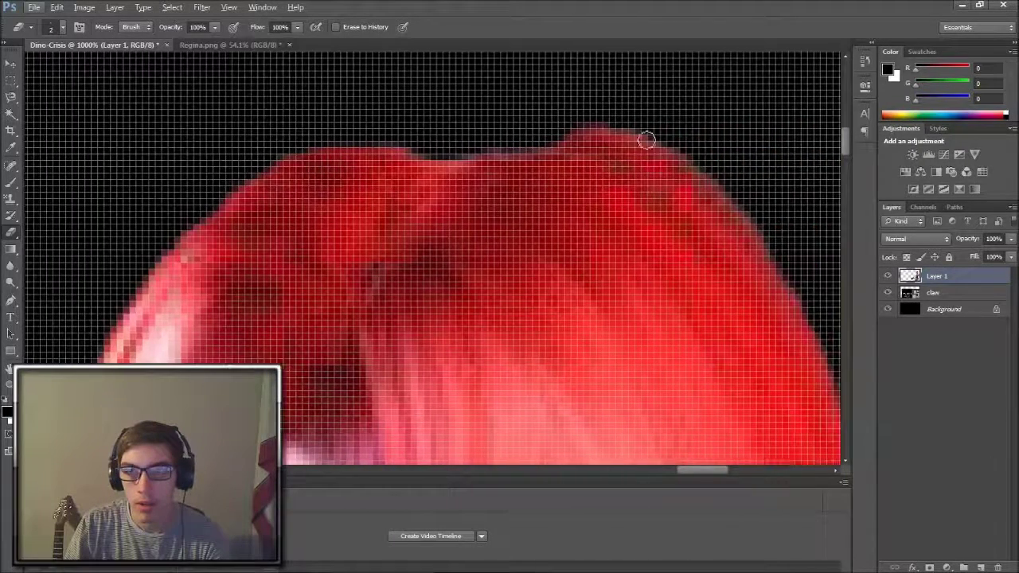
pyautogui.moveTo(657, 131)
pyautogui.mouseDown()
pyautogui.moveTo(563, 143)
pyautogui.moveTo(676, 143)
pyautogui.moveTo(534, 141)
pyautogui.moveTo(557, 143)
pyautogui.moveTo(503, 152)
pyautogui.moveTo(539, 148)
pyautogui.moveTo(523, 152)
pyautogui.mouseUp()
pyautogui.moveTo(444, 153)
pyautogui.mouseDown()
pyautogui.moveTo(358, 141)
pyautogui.moveTo(424, 133)
pyautogui.mouseUp()
pyautogui.scroll(-5, 422, 195)
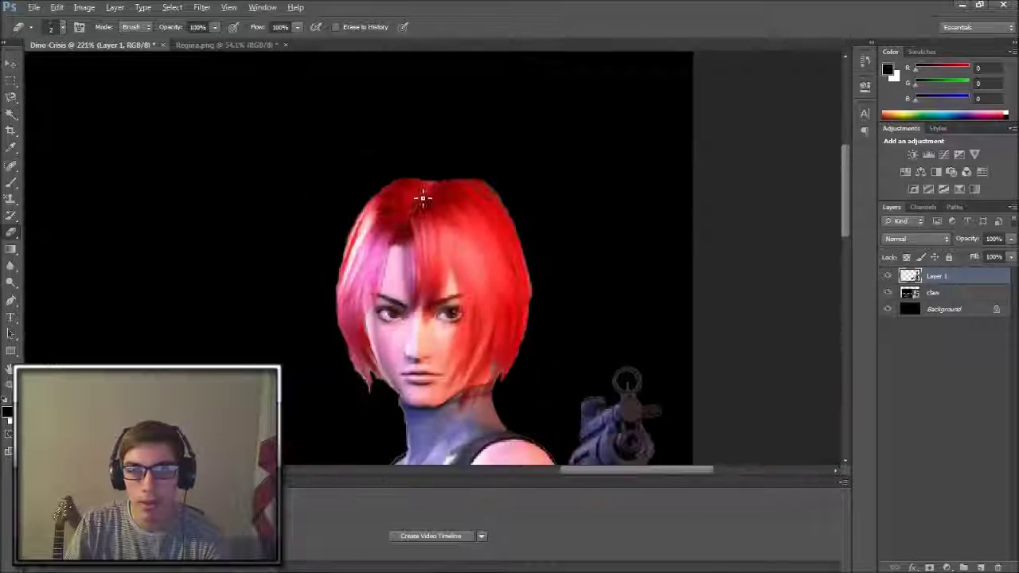
# Switch to the Horizontal Type tool, leaving Layer 1's context menu unused
pyautogui.scroll(-4, 409, 200)
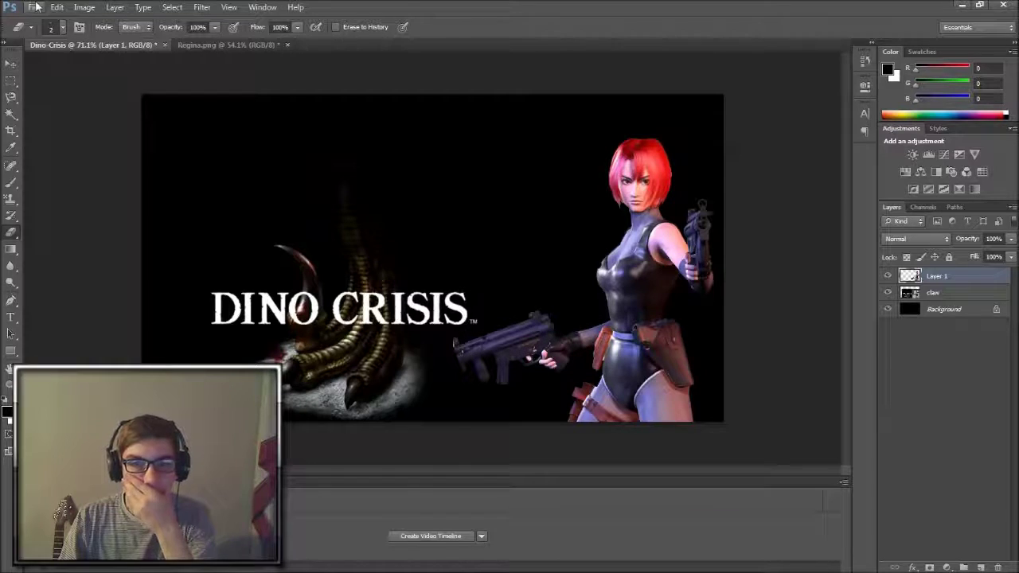
pyautogui.press('t')
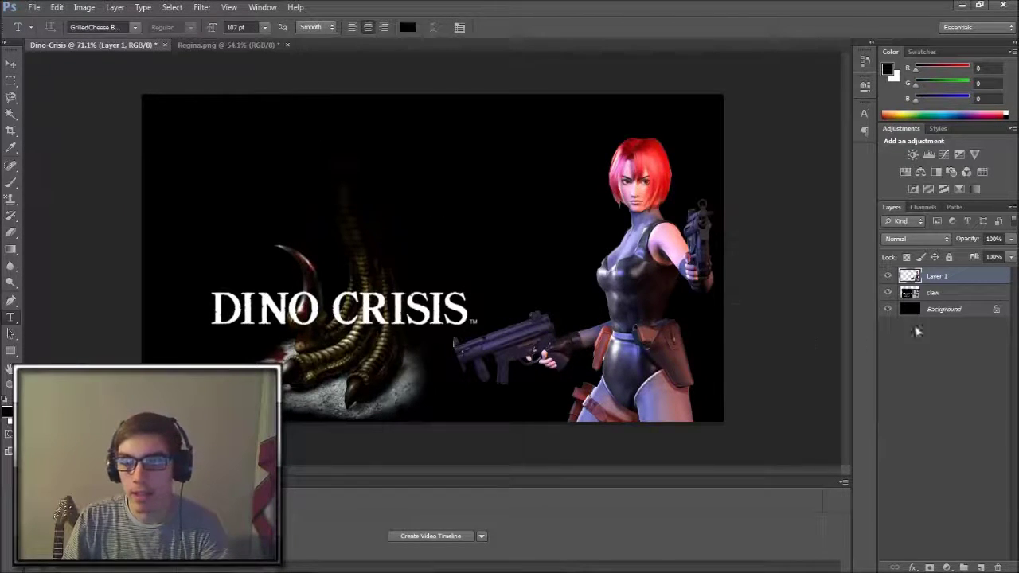
pyautogui.rightClick(939, 283)
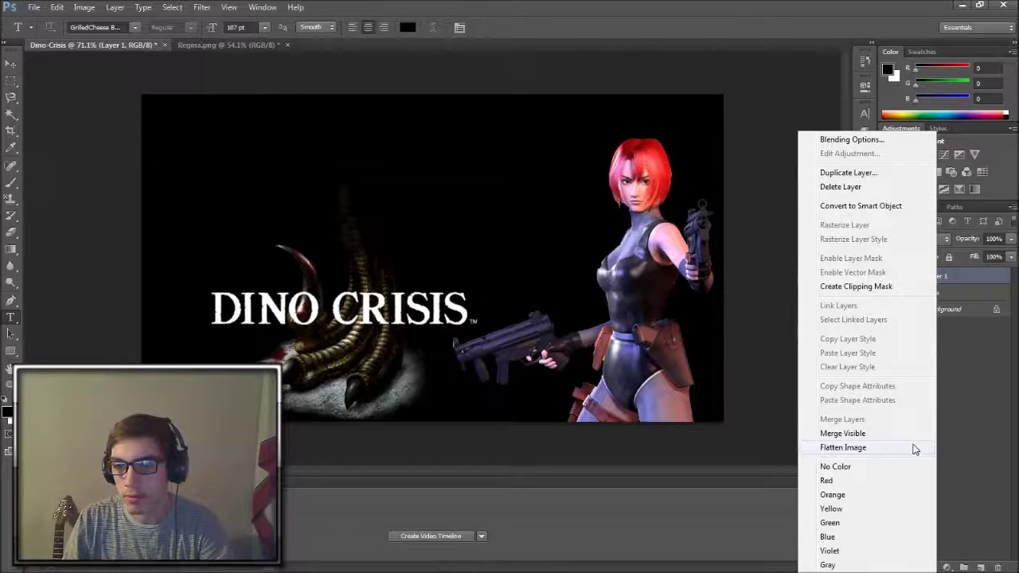
pyautogui.click(961, 370)
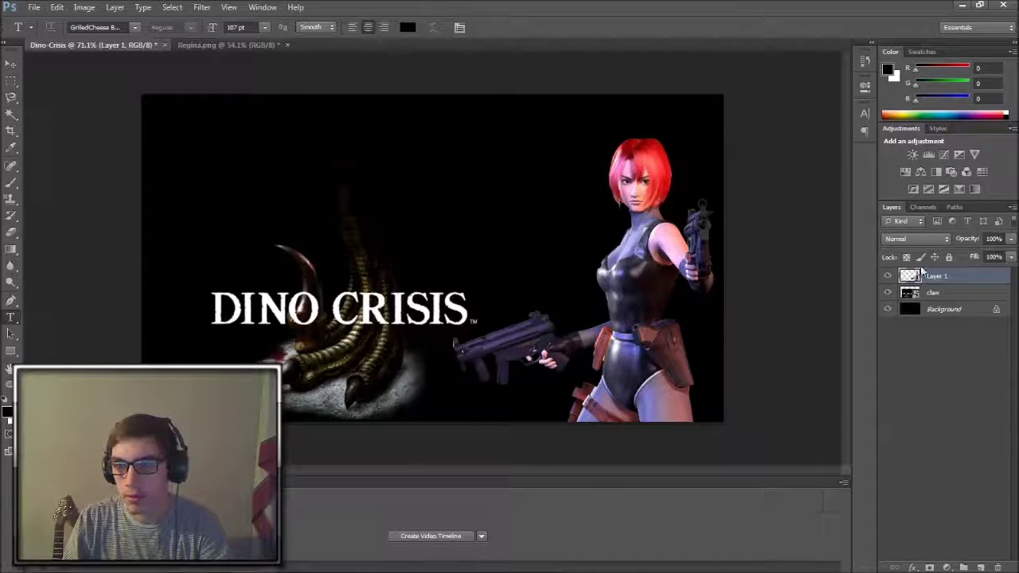
# Create the '#1' text layer at top-left, enlarge its text box and left-align it
pyautogui.click(170, 120)
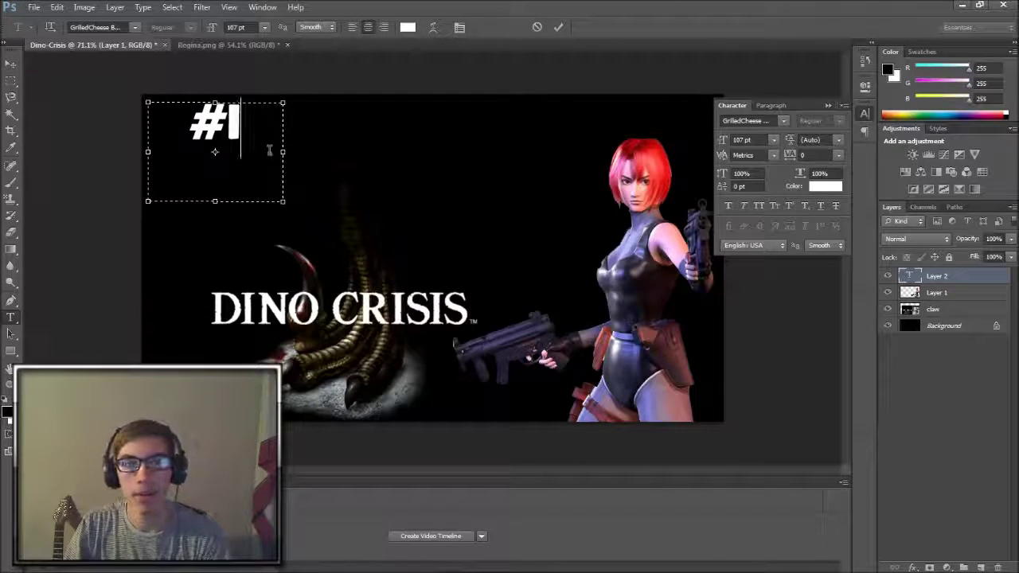
pyautogui.moveTo(256, 129); pyautogui.dragTo(189, 133)
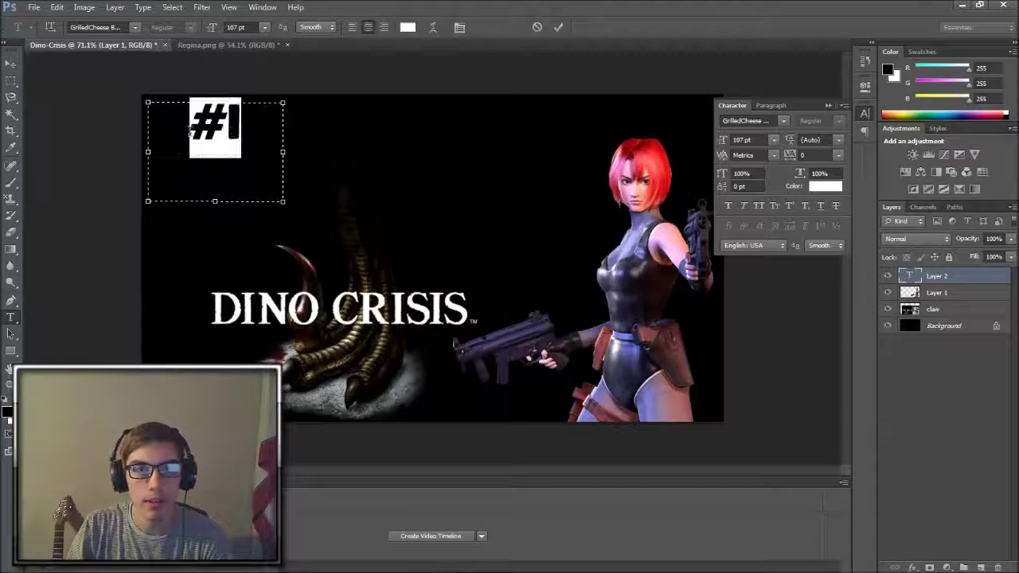
pyautogui.click(786, 122)
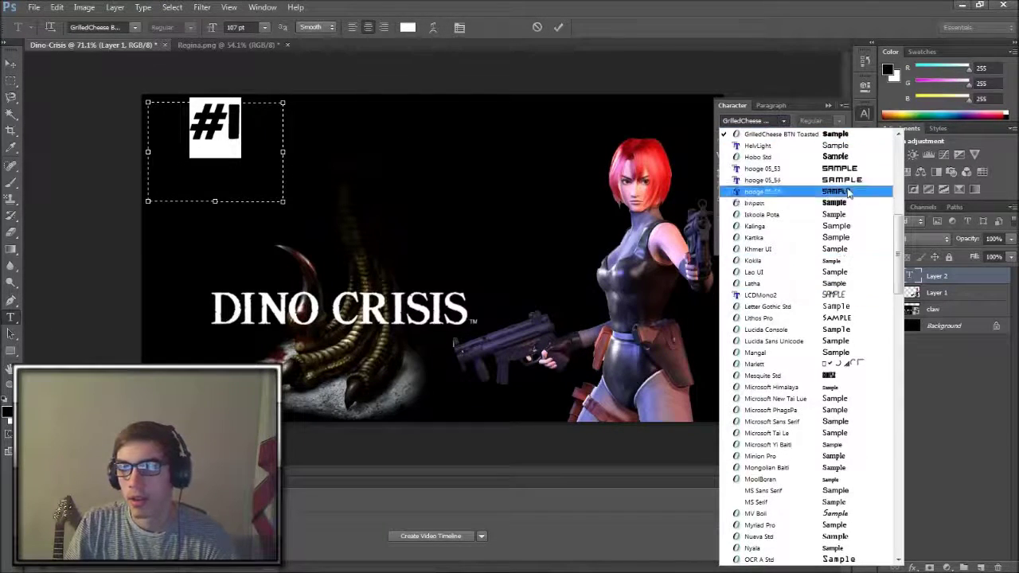
pyautogui.click(243, 135)
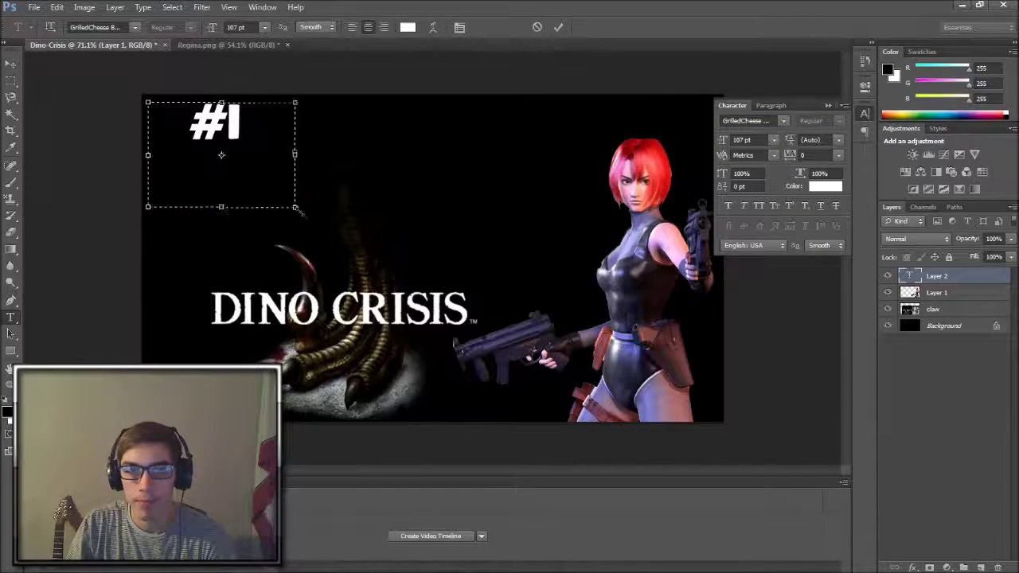
pyautogui.moveTo(283, 203); pyautogui.dragTo(308, 217)
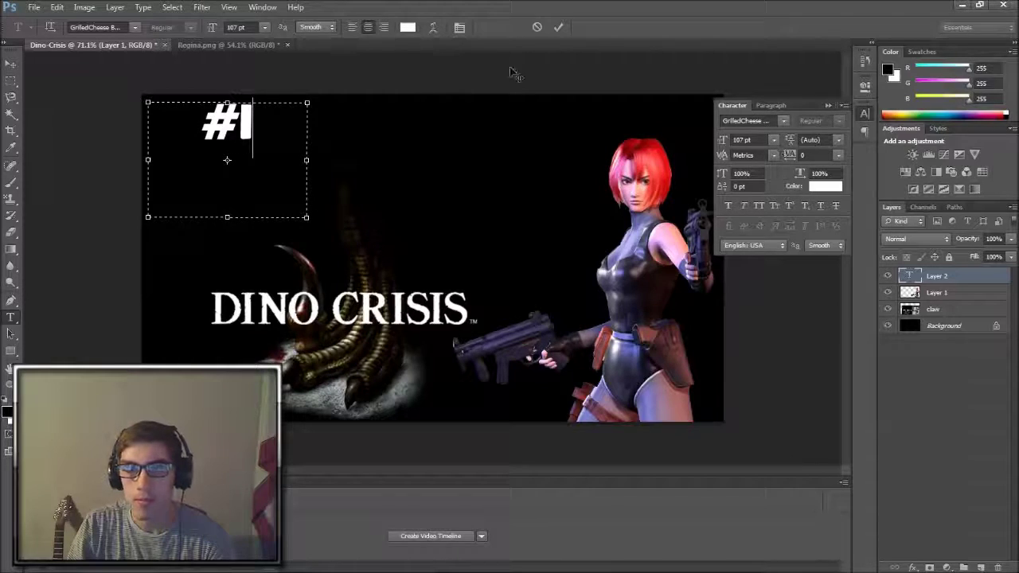
pyautogui.click(352, 30)
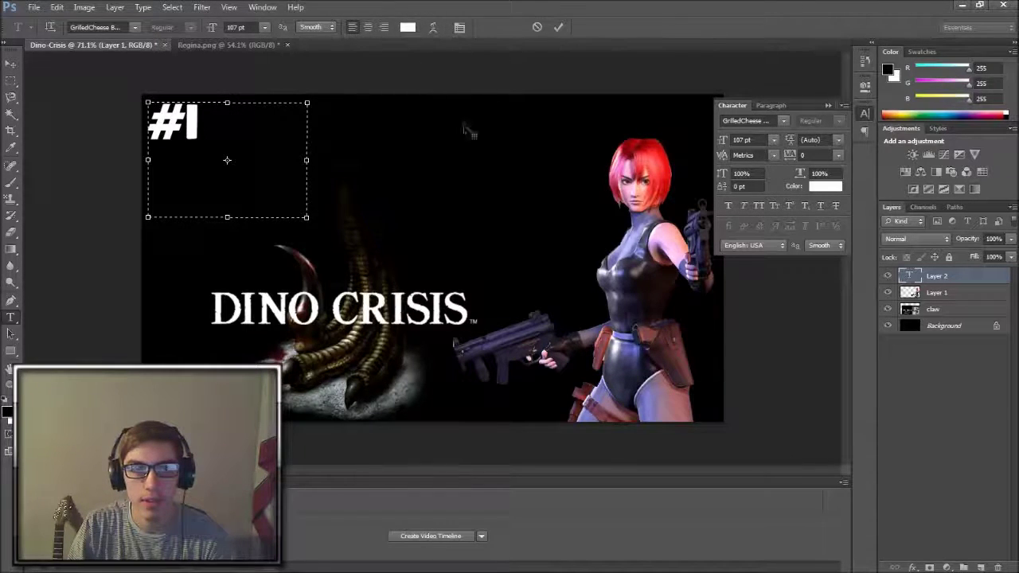
# Set the '#1' text in the Hobo Std font
pyautogui.click(789, 122)
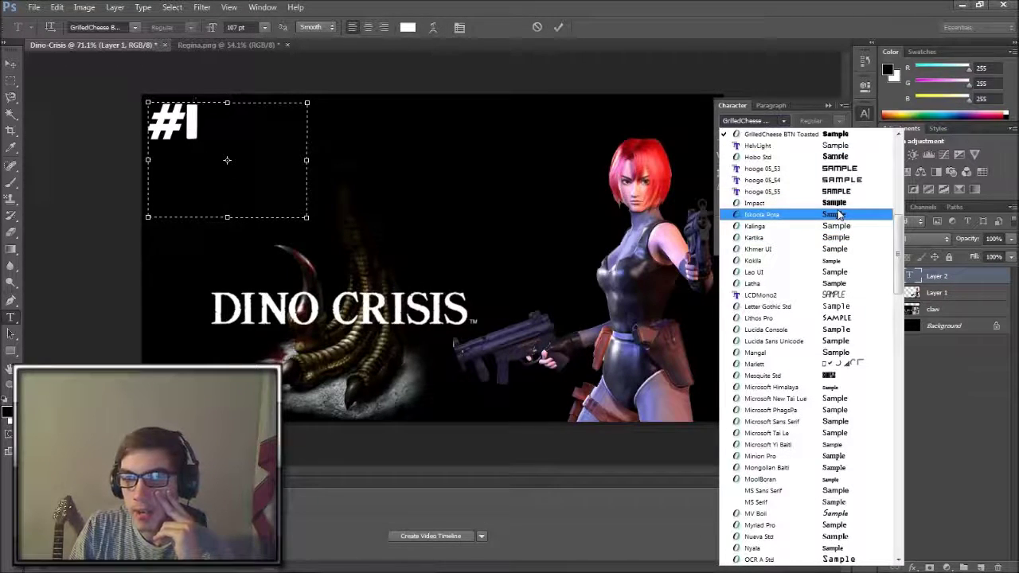
pyautogui.scroll(1, 832, 219)
pyautogui.scroll(1, 824, 227)
pyautogui.click(818, 232)
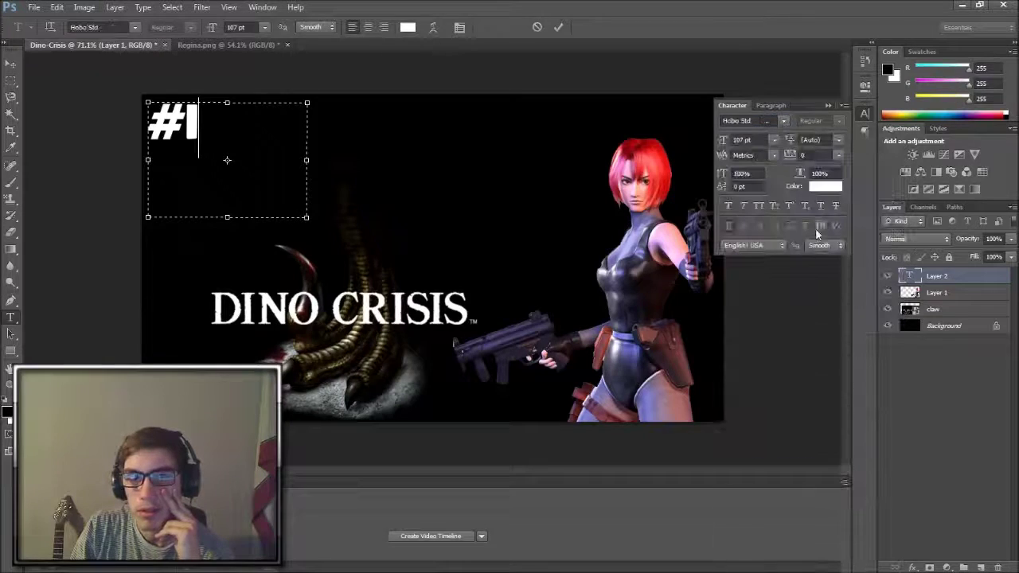
pyautogui.hotkey('ctrl', 'a')
pyautogui.click(748, 121)
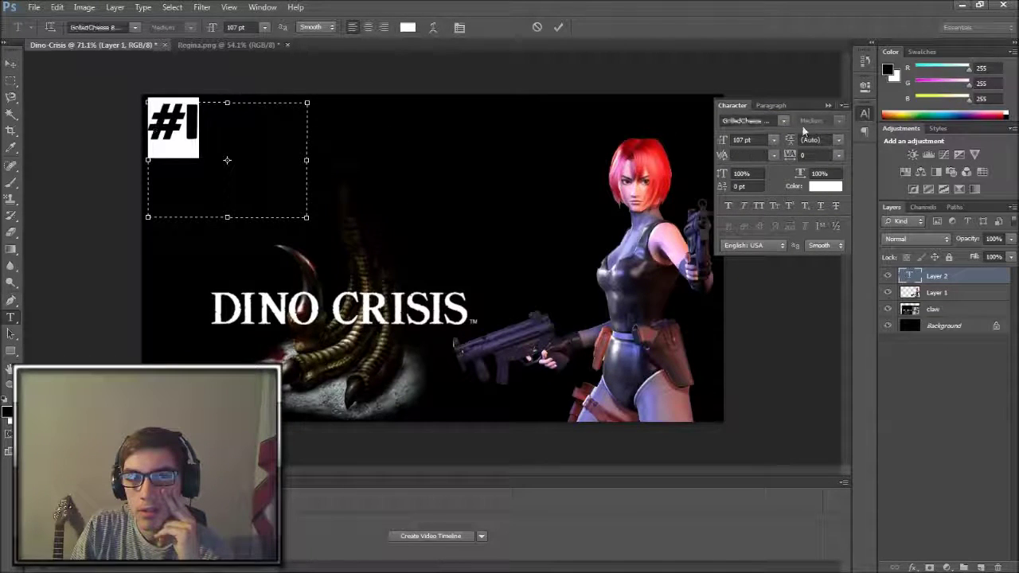
pyautogui.scroll(2, 749, 120)
pyautogui.click(784, 120)
pyautogui.press('Escape')
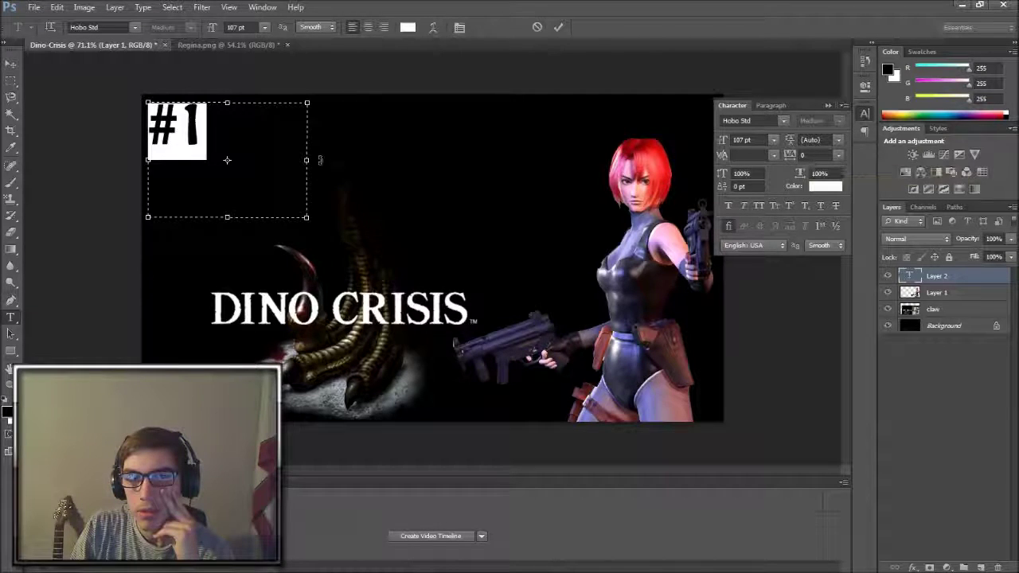
# Try the numbers 2, 3 and 4 after the hash, then restore the text to '#1'
pyautogui.click(227, 115)
pyautogui.press('BackSpace')
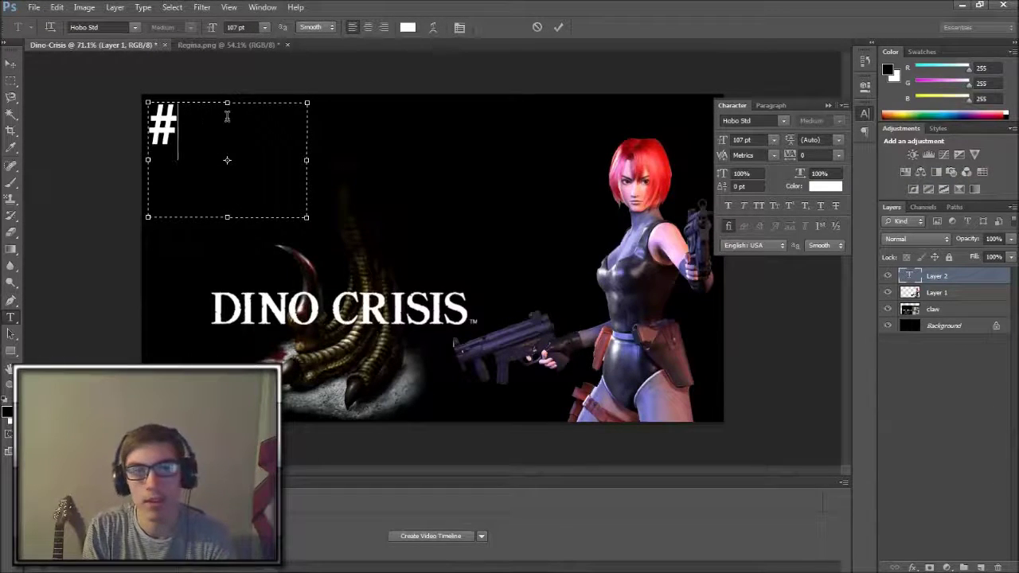
pyautogui.write('2')
pyautogui.press('BackSpace')
pyautogui.write('3')
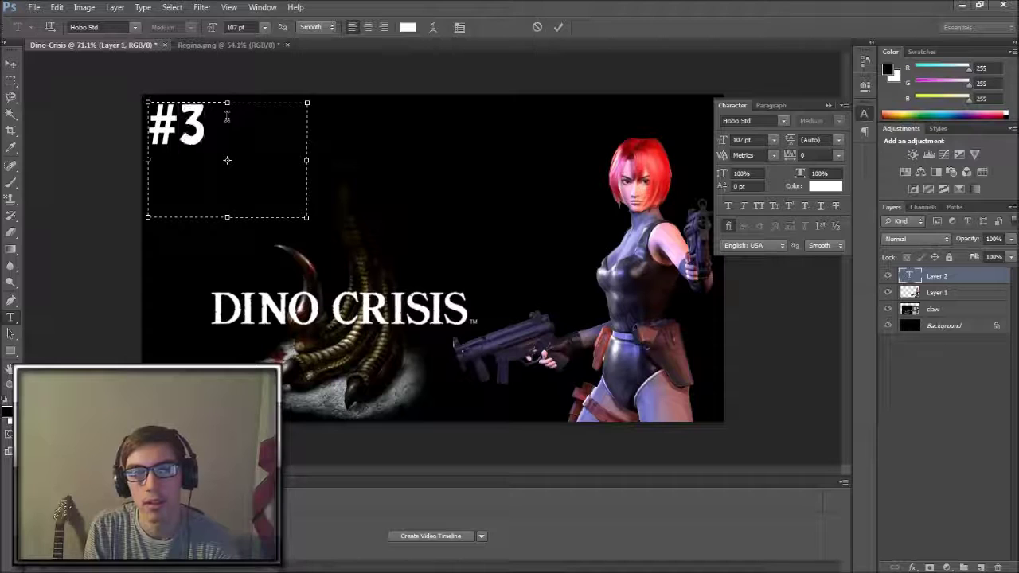
pyautogui.press('BackSpace')
pyautogui.write('4')
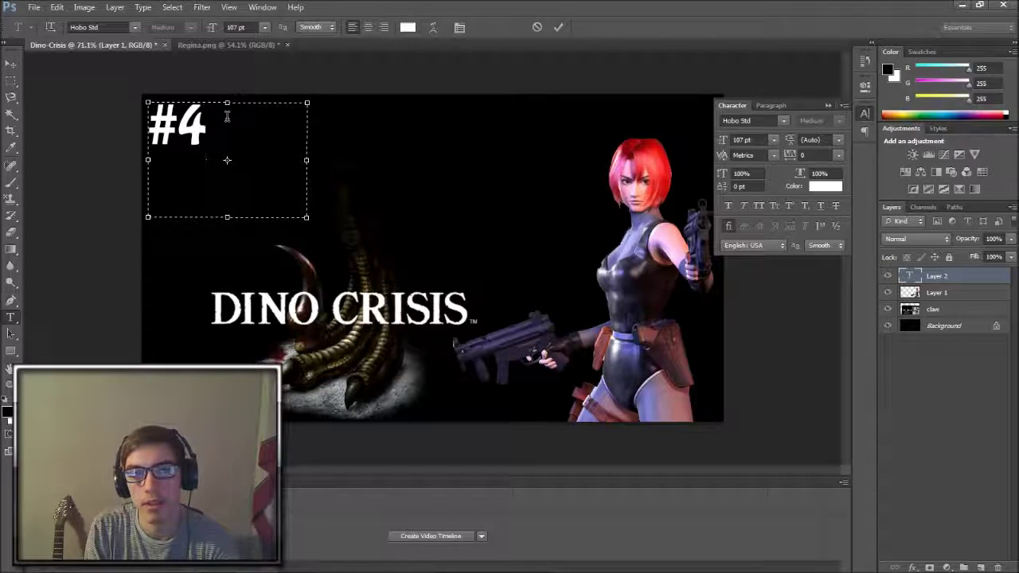
pyautogui.press('BackSpace')
pyautogui.write('3')
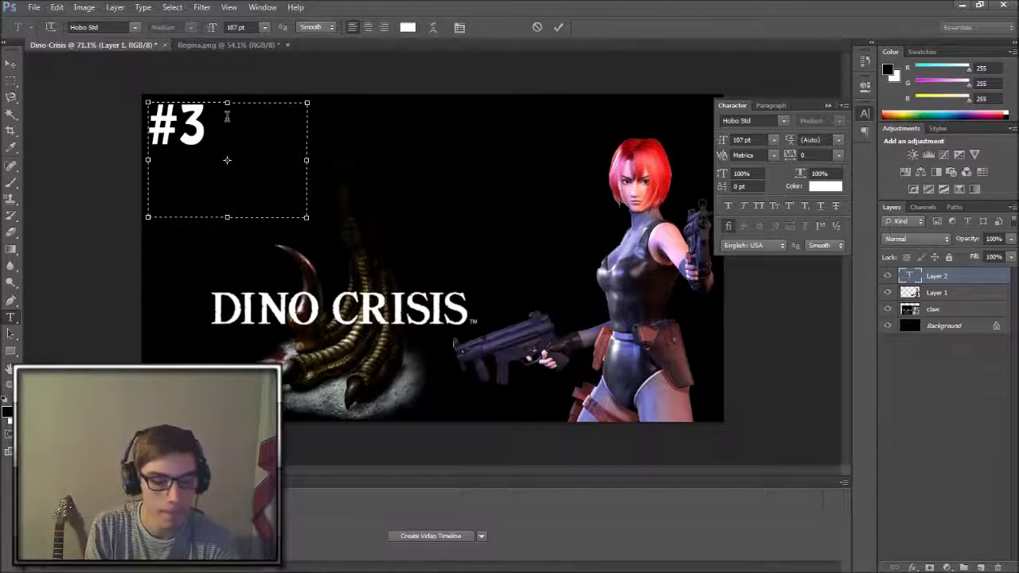
pyautogui.press('BackSpace')
pyautogui.write('1')
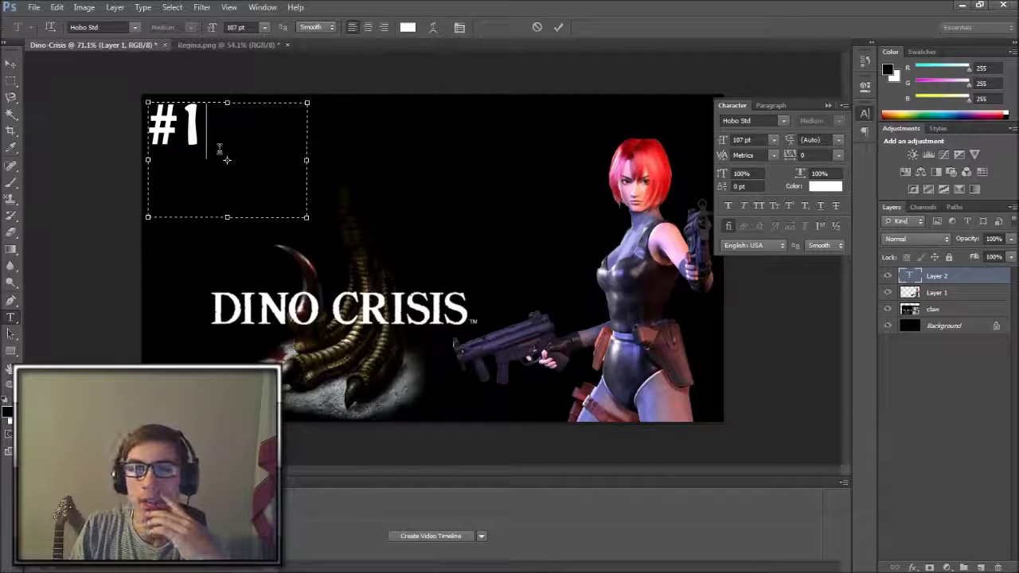
# Select the #1 text and try the Mesquite Std, Georgia and Fixedsys fonts on it
pyautogui.hotkey('ctrl', 'a')
pyautogui.click(789, 120)
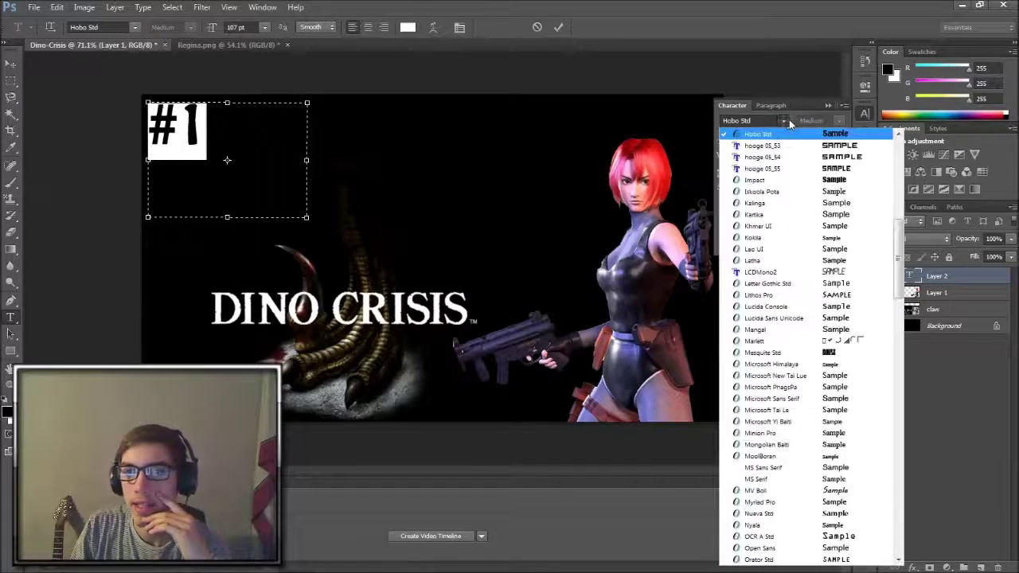
pyautogui.click(809, 355)
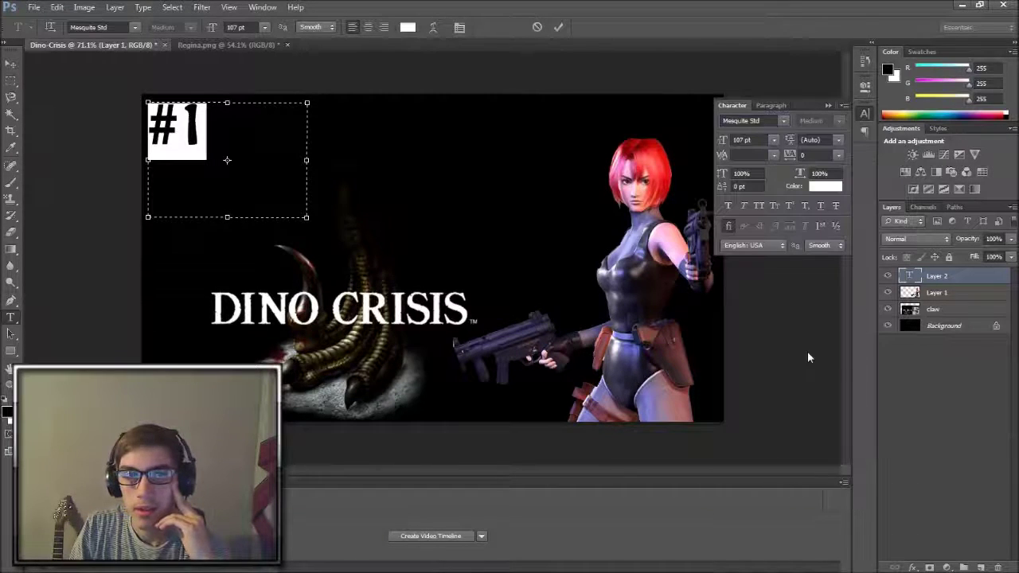
pyautogui.click(785, 120)
pyautogui.scroll(4, 812, 286)
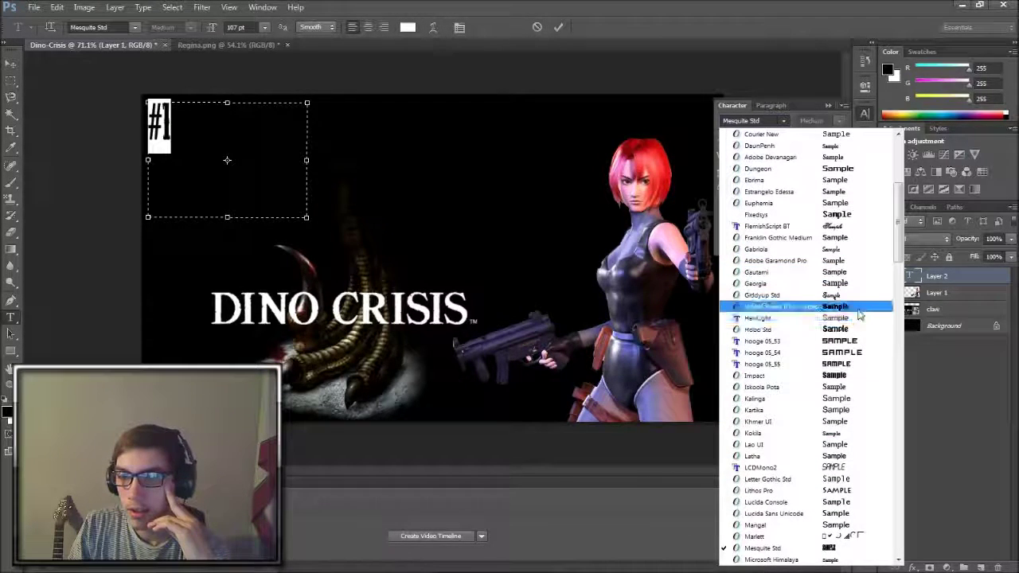
pyautogui.click(849, 282)
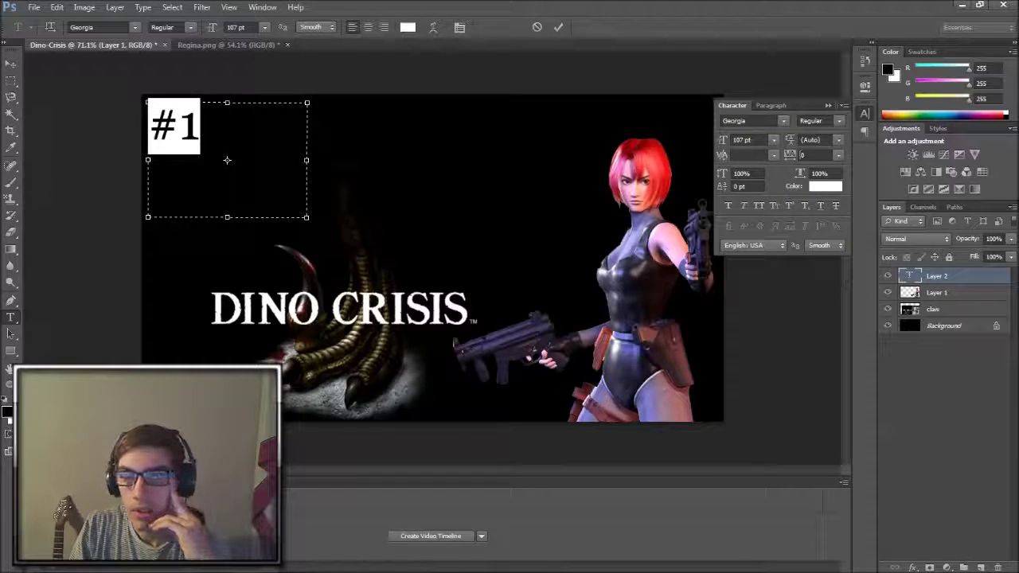
pyautogui.click(783, 120)
pyautogui.scroll(-3, 804, 491)
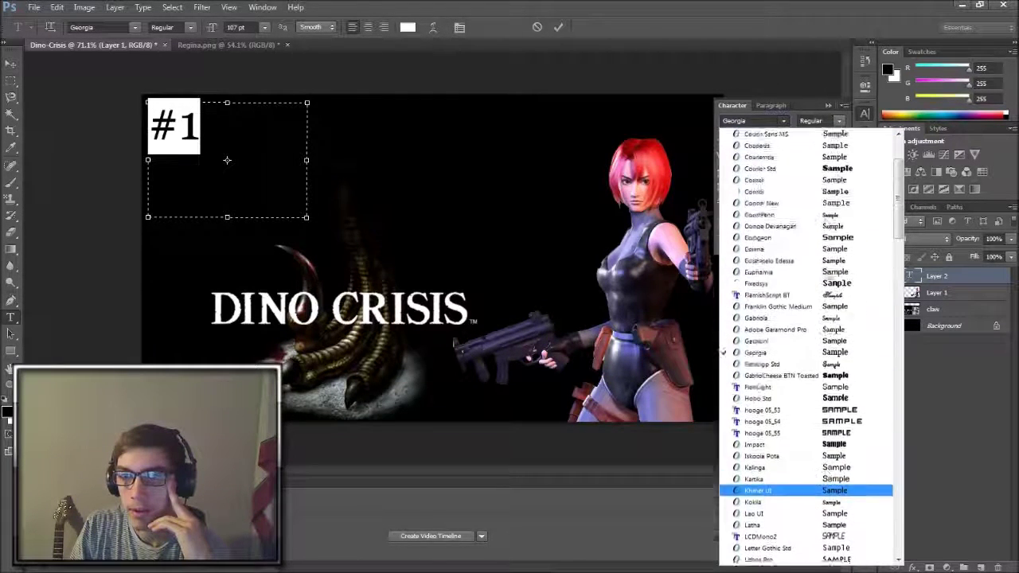
pyautogui.scroll(4, 828, 387)
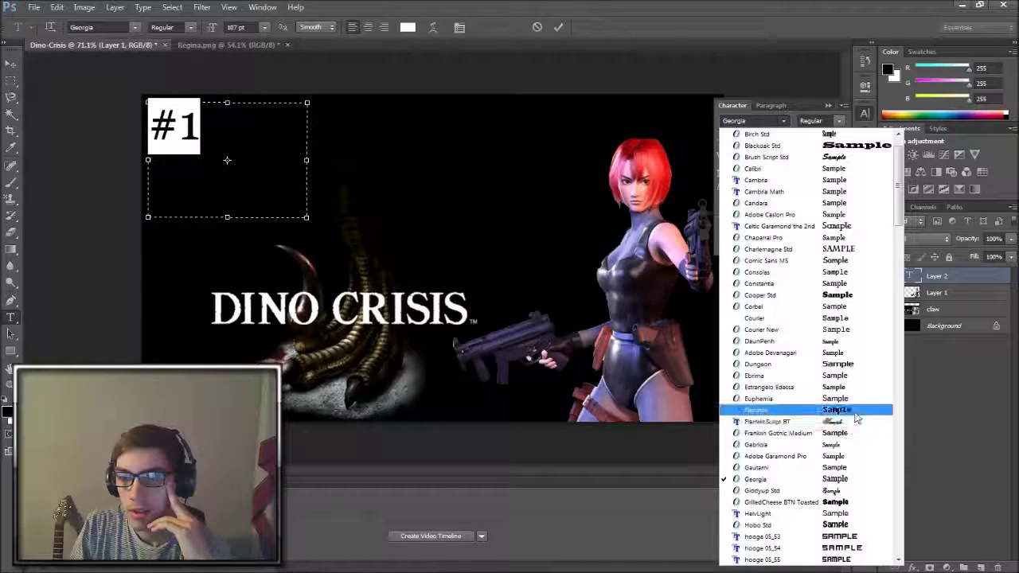
pyautogui.click(854, 411)
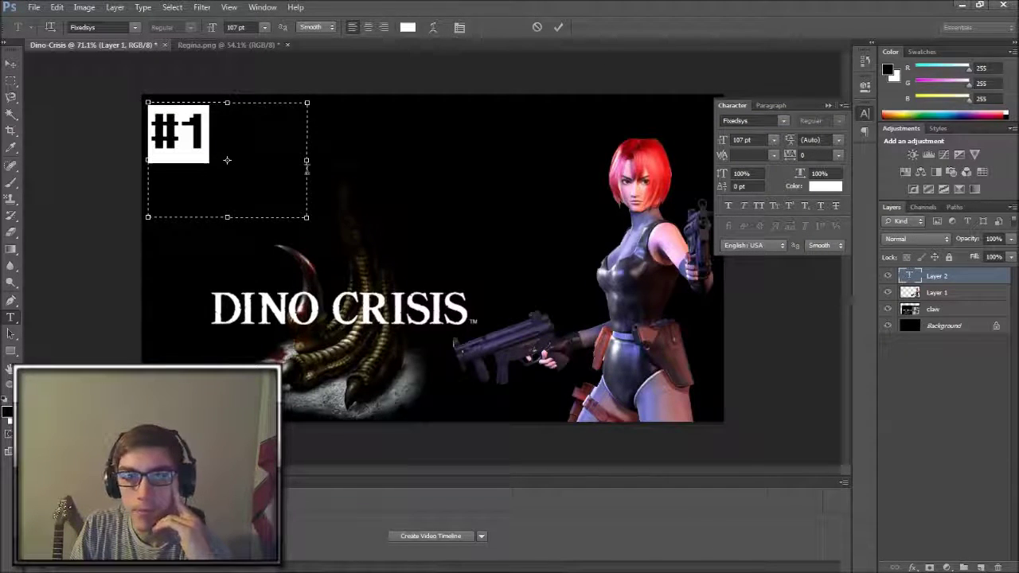
# Cycle the number after the hash through 2, 3, 4 and 5, ending back on '#1'
pyautogui.click(220, 119)
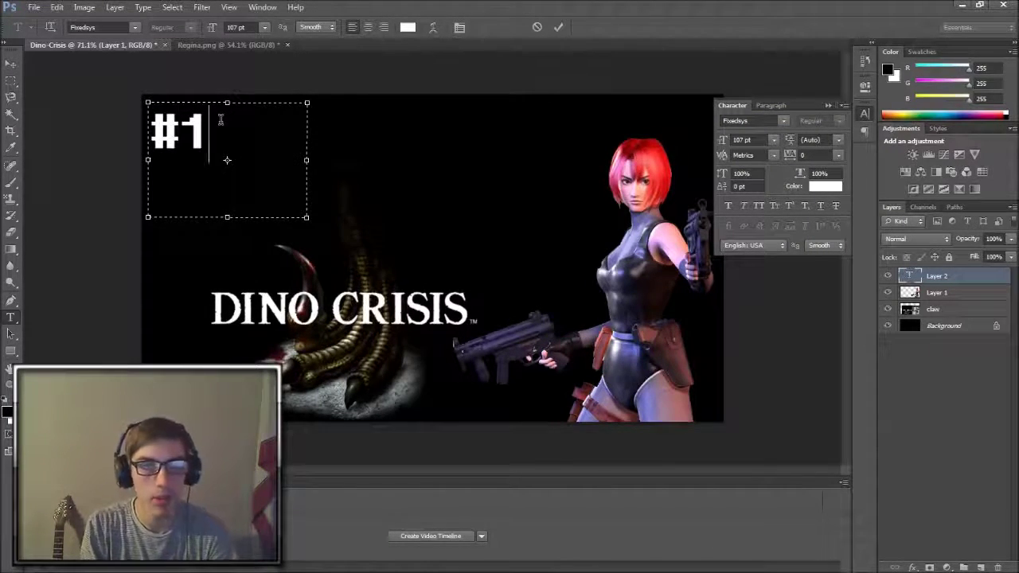
pyautogui.press('BackSpace')
pyautogui.write('2')
pyautogui.press('BackSpace')
pyautogui.write('3')
pyautogui.press('BackSpace')
pyautogui.write('4')
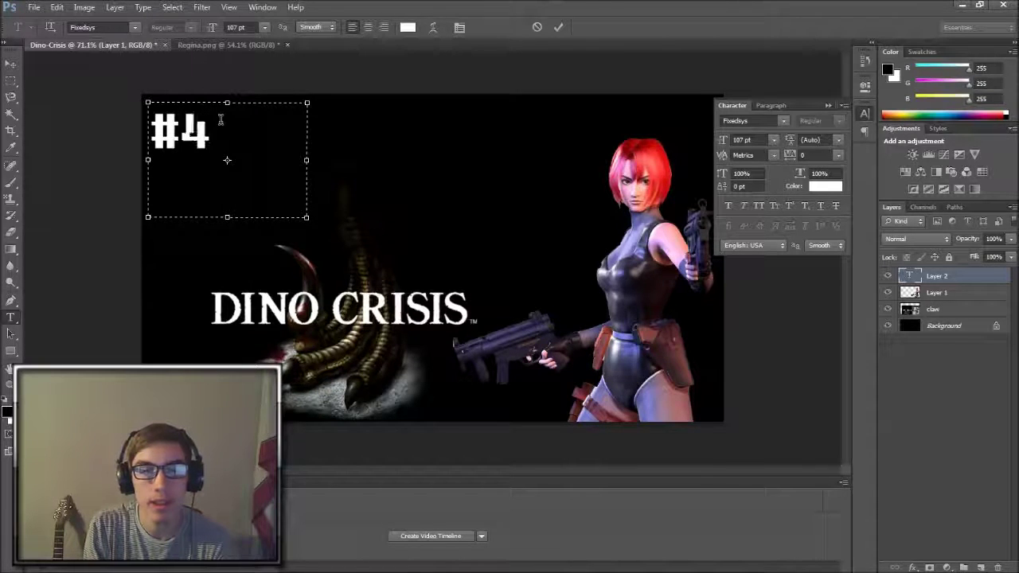
pyautogui.press('BackSpace')
pyautogui.write('5')
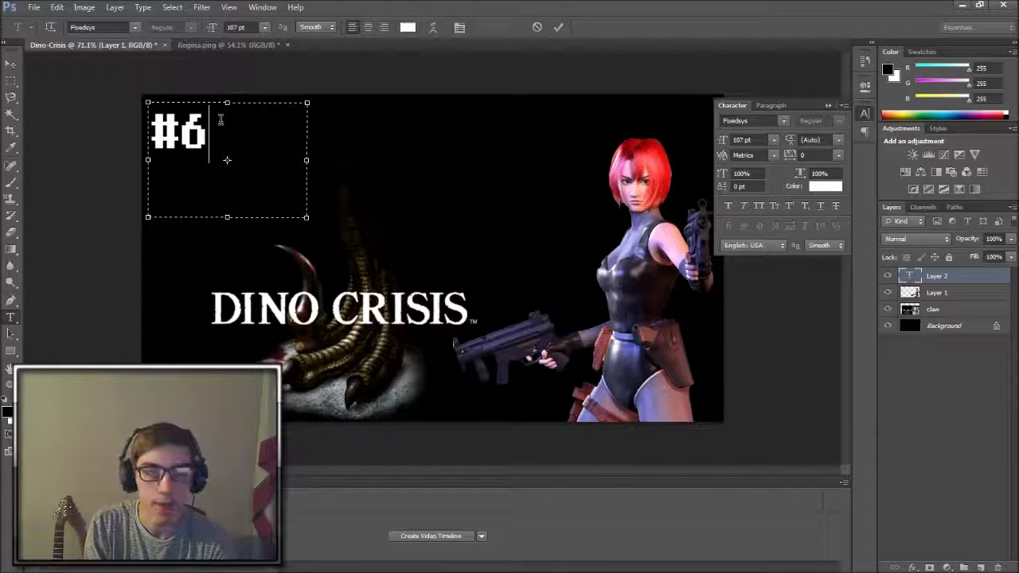
pyautogui.press('BackSpace')
pyautogui.write('1')
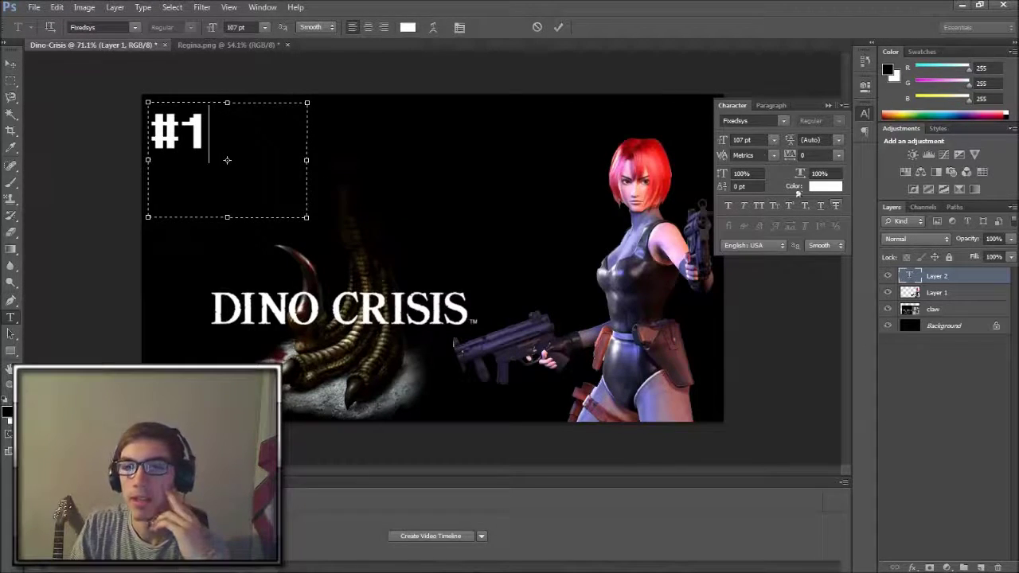
# Select the #1 text and apply the Cooper Std font
pyautogui.doubleClick(220, 125)
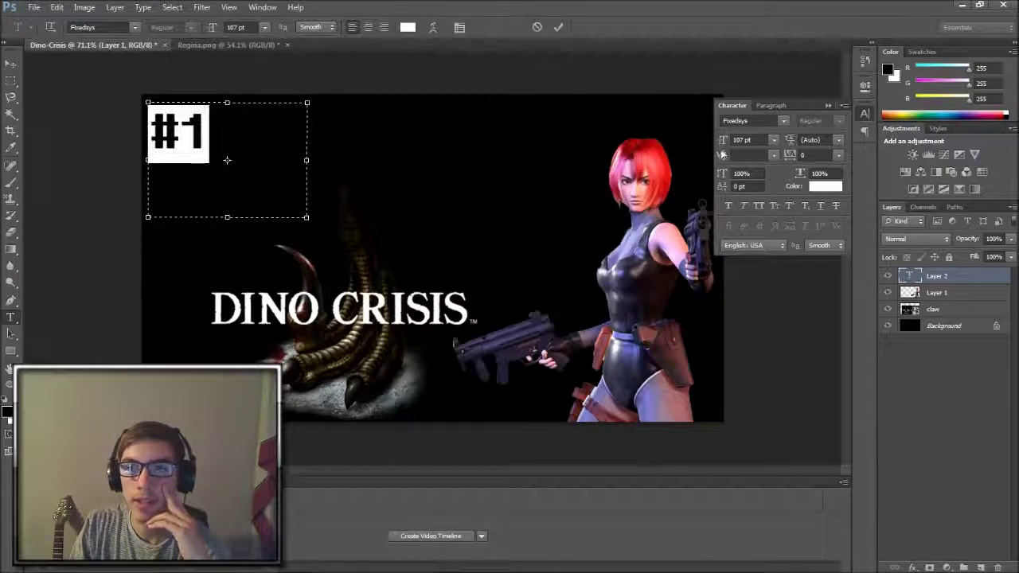
pyautogui.click(784, 120)
pyautogui.scroll(-3, 819, 290)
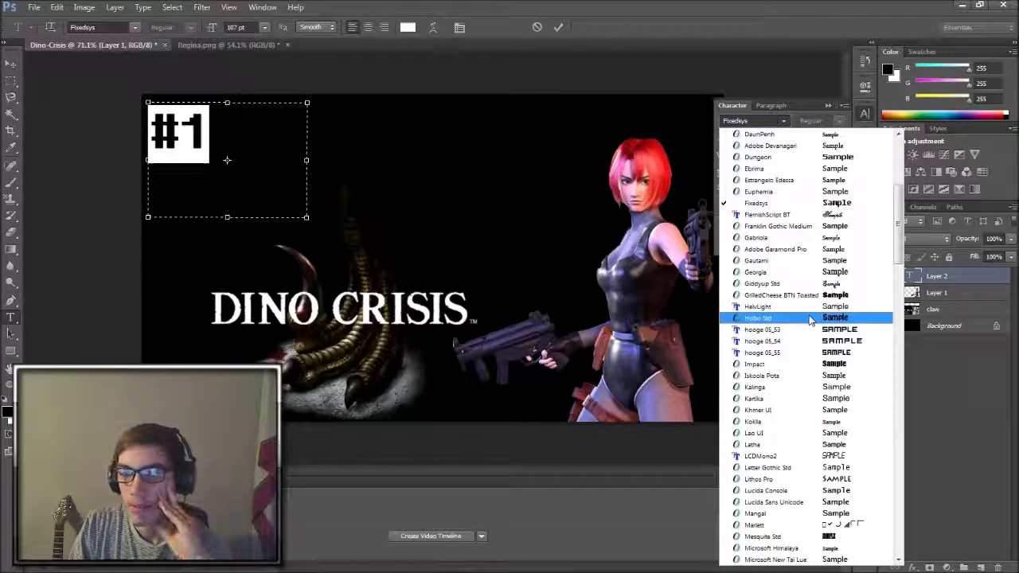
pyautogui.scroll(1, 812, 311)
pyautogui.scroll(4, 800, 291)
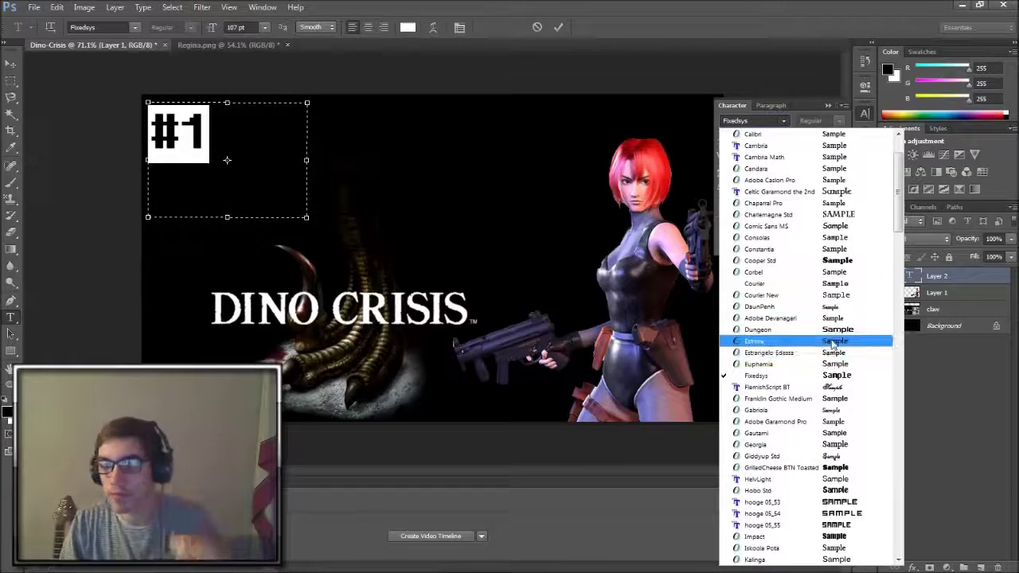
pyautogui.click(820, 261)
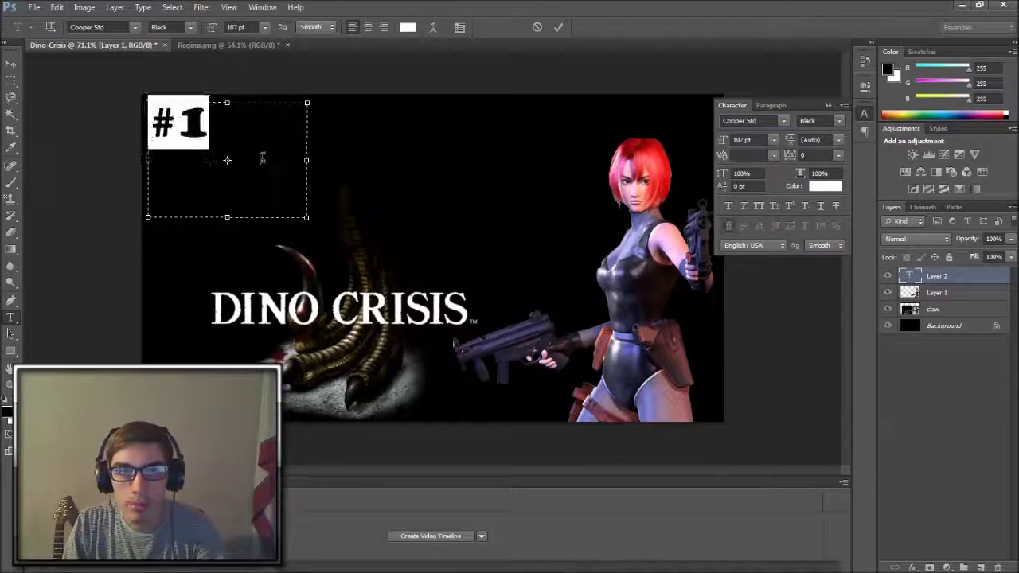
# Browse the font list and switch the #1 text to OCR A Std
pyautogui.click(784, 121)
pyautogui.scroll(3, 797, 225)
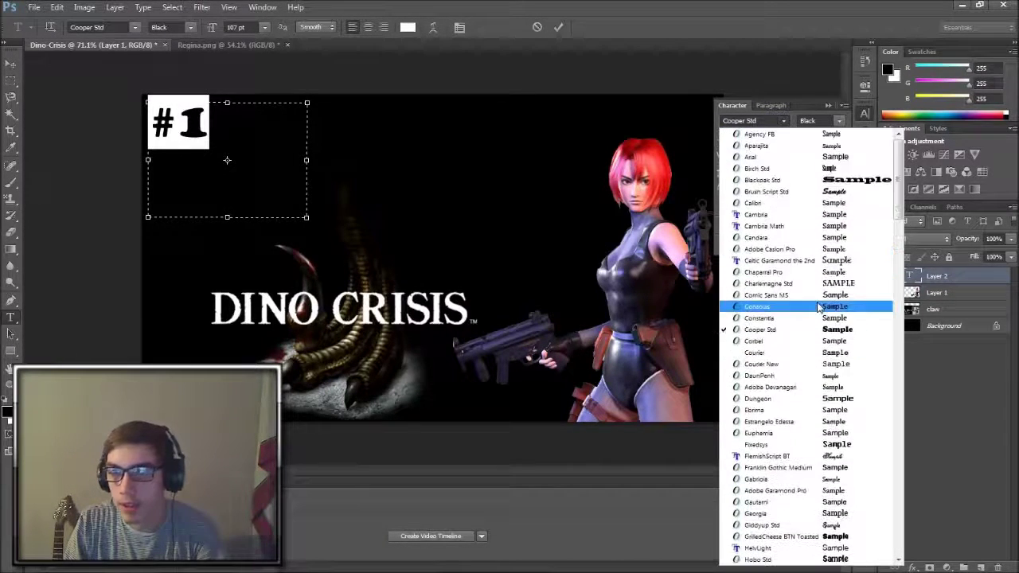
pyautogui.moveTo(901, 195); pyautogui.dragTo(903, 409)
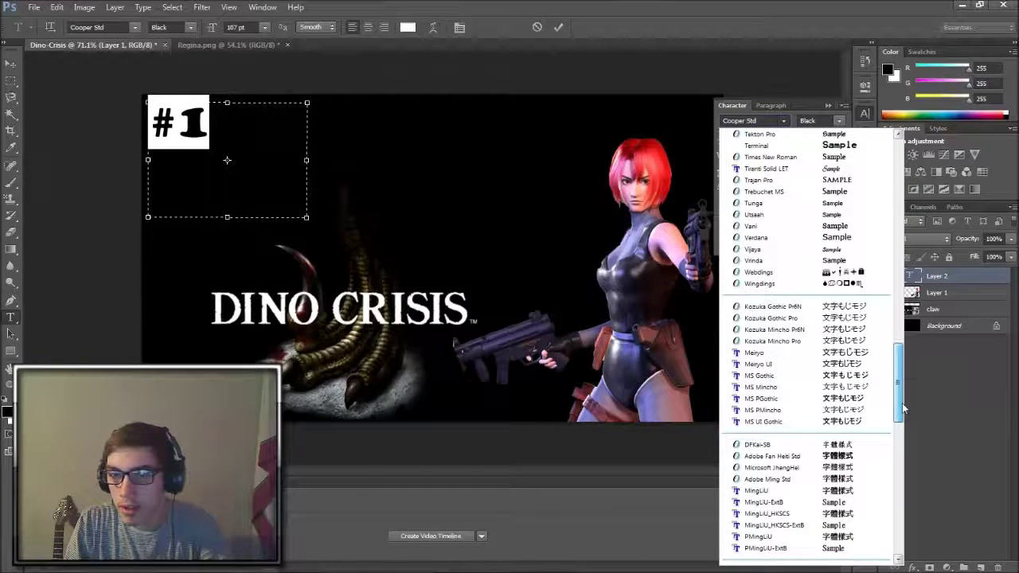
pyautogui.moveTo(903, 409); pyautogui.dragTo(903, 335)
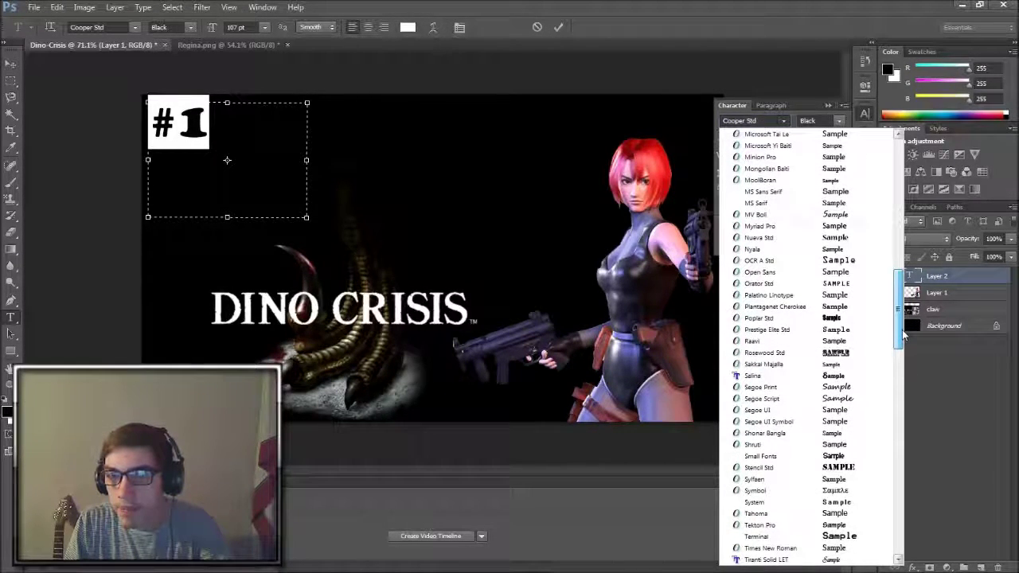
pyautogui.click(796, 227)
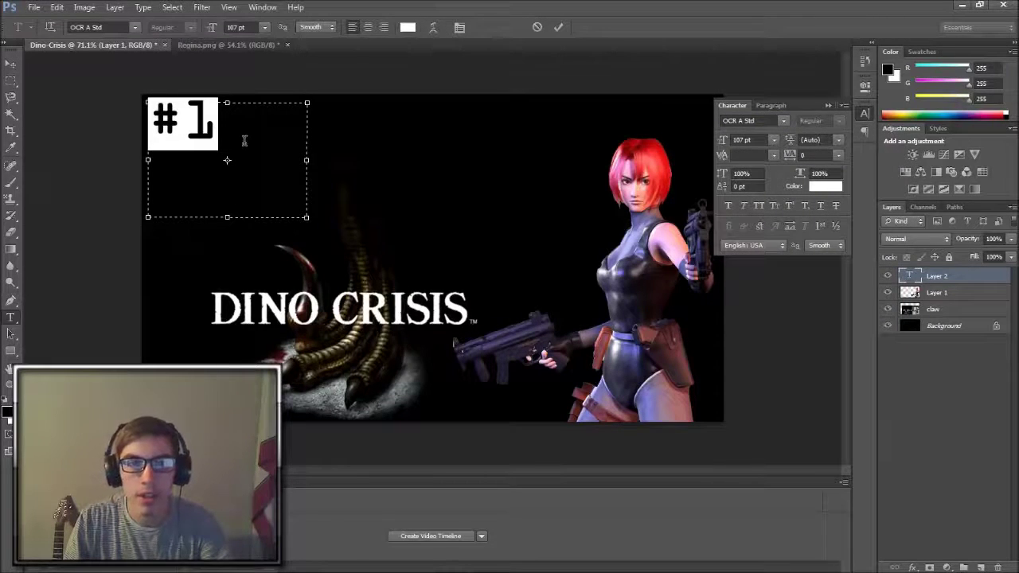
# Browse the font list again and dismiss it without changing the font
pyautogui.click(784, 120)
pyautogui.scroll(3, 814, 320)
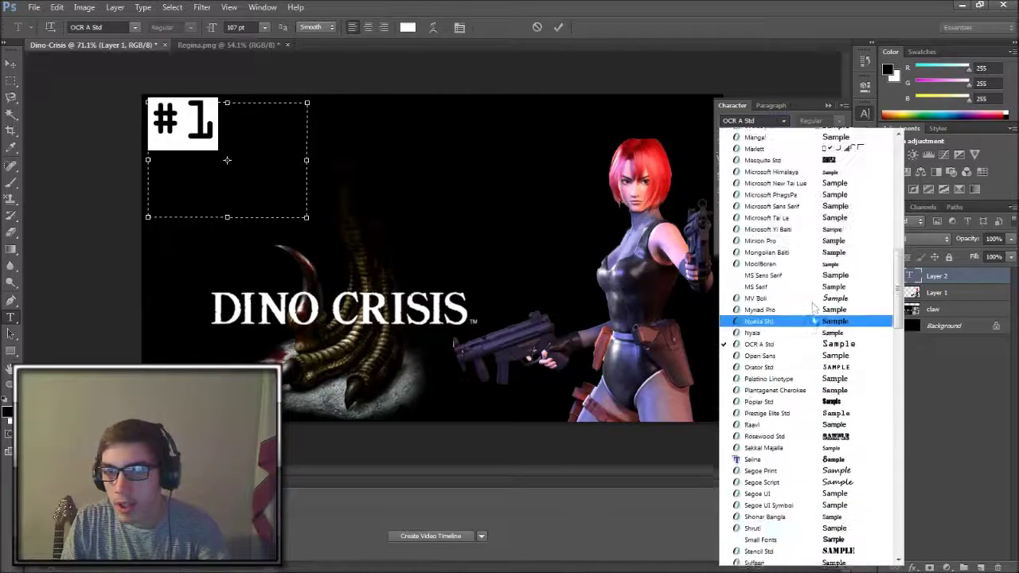
pyautogui.scroll(4, 814, 320)
pyautogui.scroll(3, 813, 320)
pyautogui.scroll(3, 814, 323)
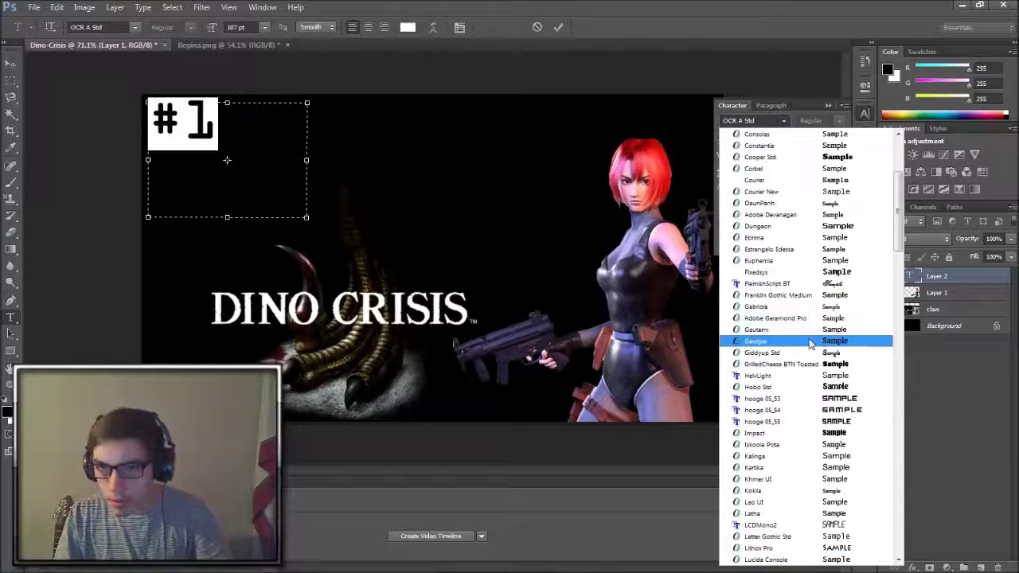
pyautogui.scroll(1, 810, 339)
pyautogui.scroll(-1, 810, 342)
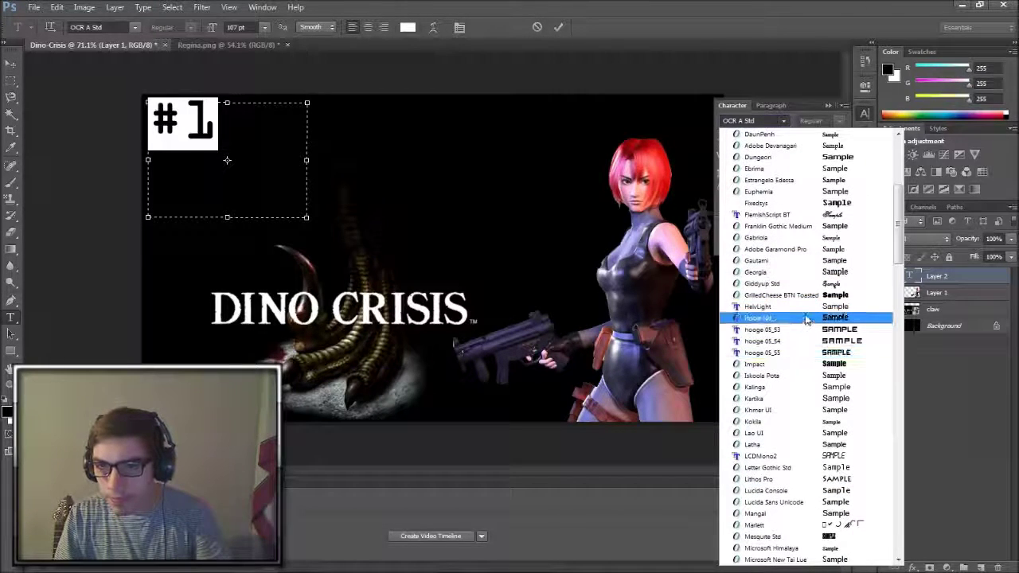
pyautogui.press('Escape')
# Set the #1 text to Hobo Std and enlarge it to 230 pt
pyautogui.click(806, 320)
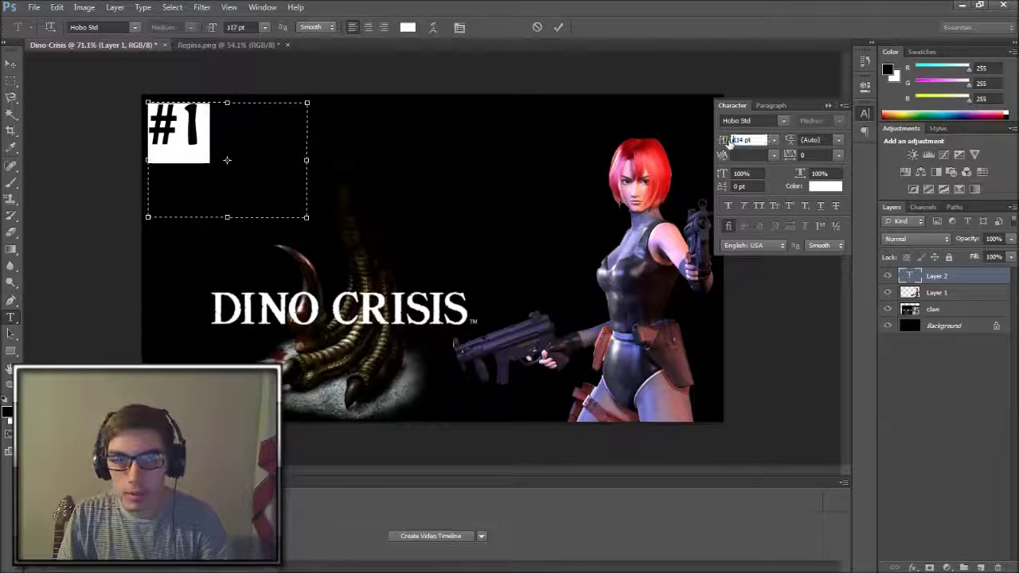
pyautogui.moveTo(729, 141); pyautogui.dragTo(804, 142)
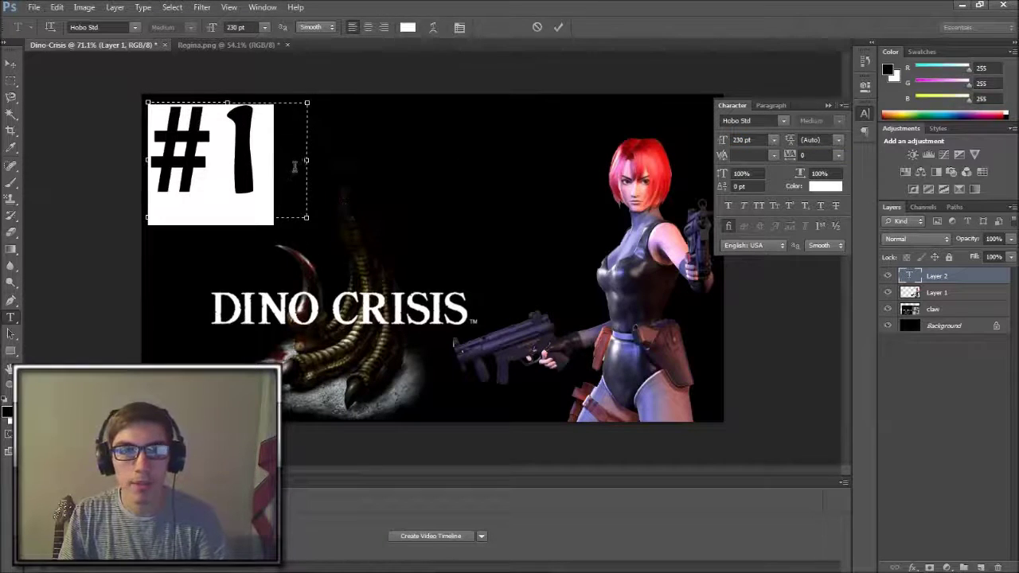
pyautogui.click(245, 177)
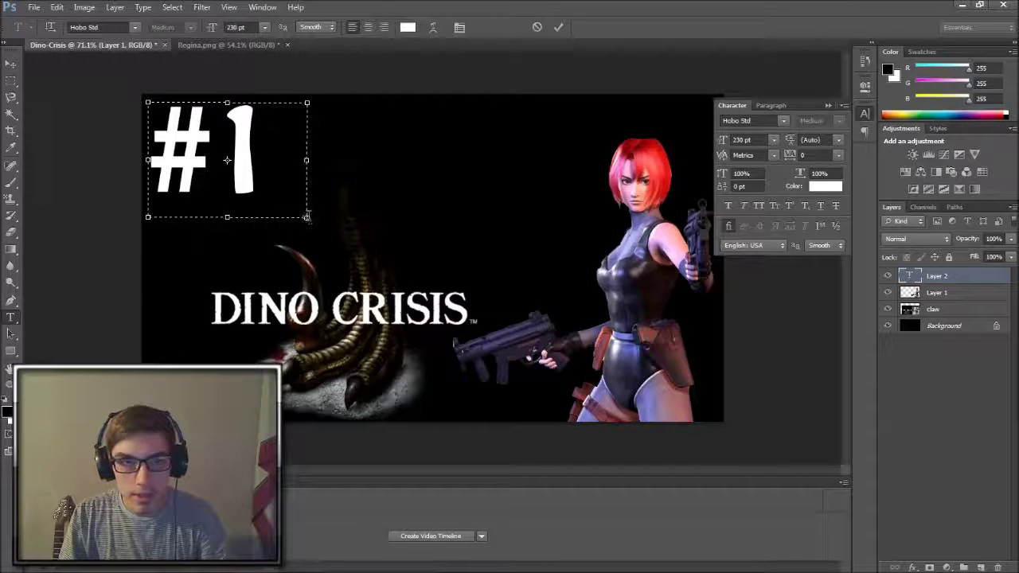
# Nudge the #1 slightly right and down, close the Character panel and commit the text
pyautogui.moveTo(229, 247)
pyautogui.mouseDown()
pyautogui.moveTo(247, 257)
pyautogui.moveTo(234, 249)
pyautogui.mouseUp()
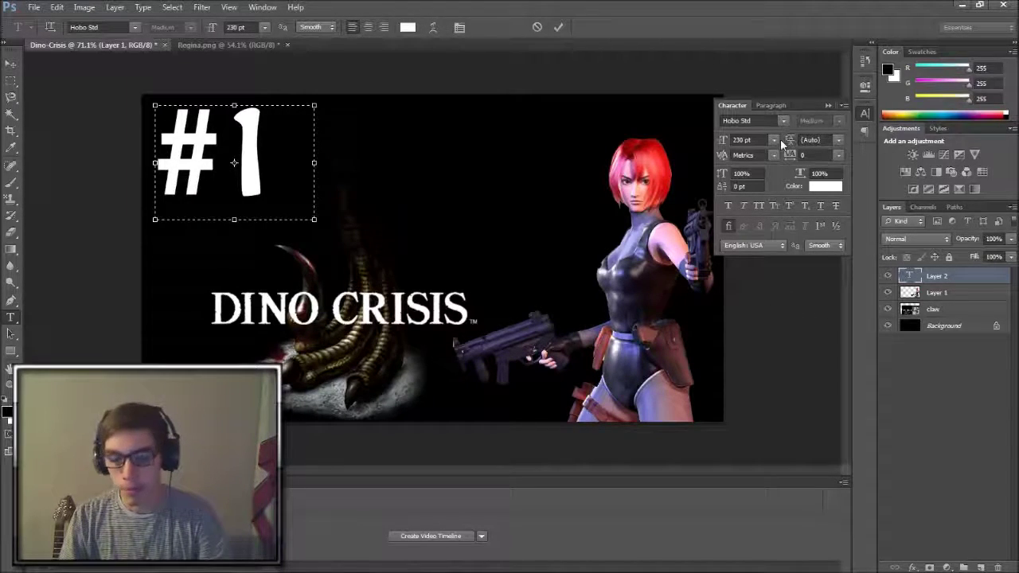
pyautogui.click(850, 111)
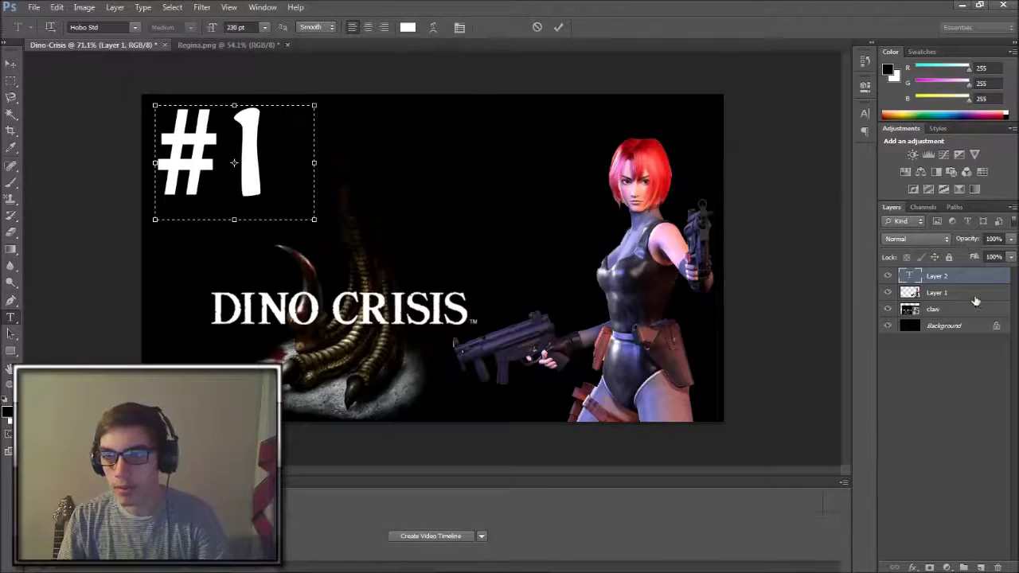
pyautogui.hotkey('ctrl', 'Return')
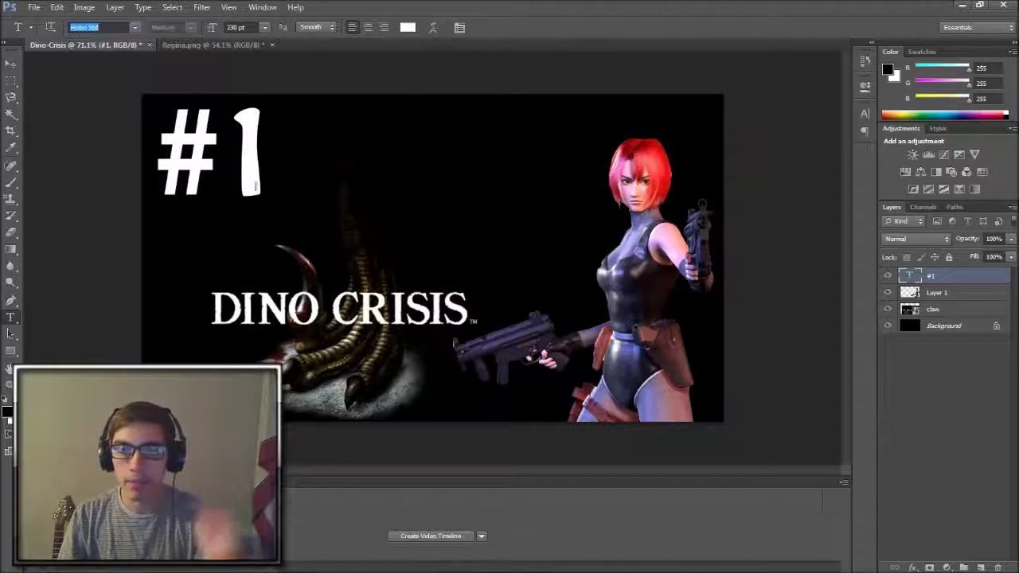
# Start File > Save As and navigate to G:\Thumbnails\Dino Crisis
pyautogui.click(34, 8)
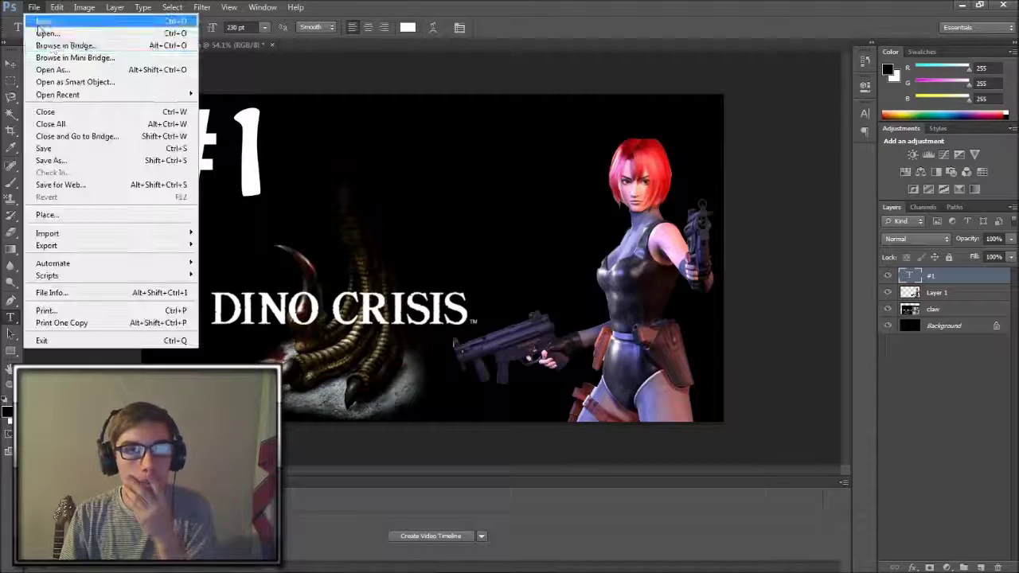
pyautogui.click(91, 160)
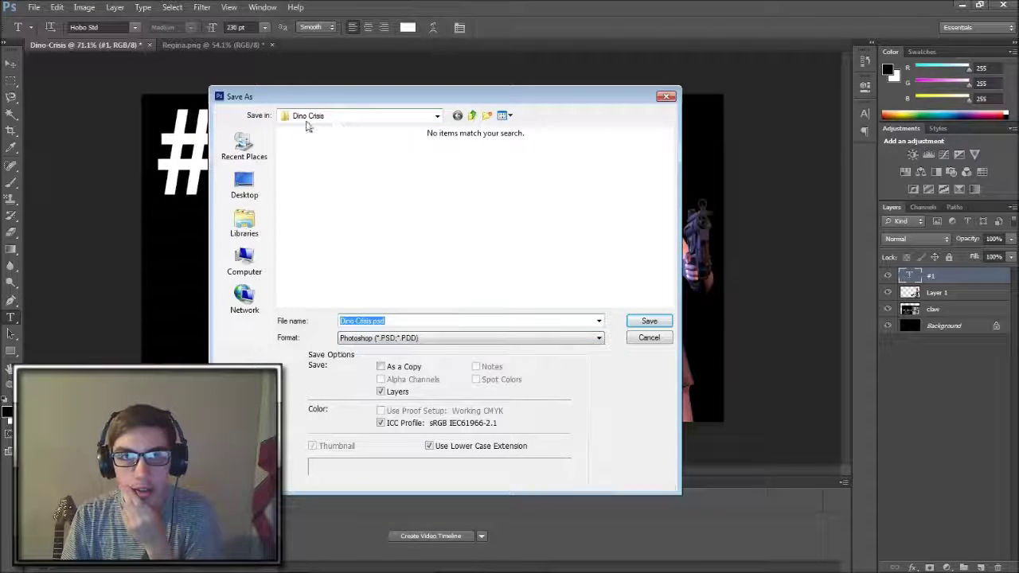
pyautogui.click(244, 262)
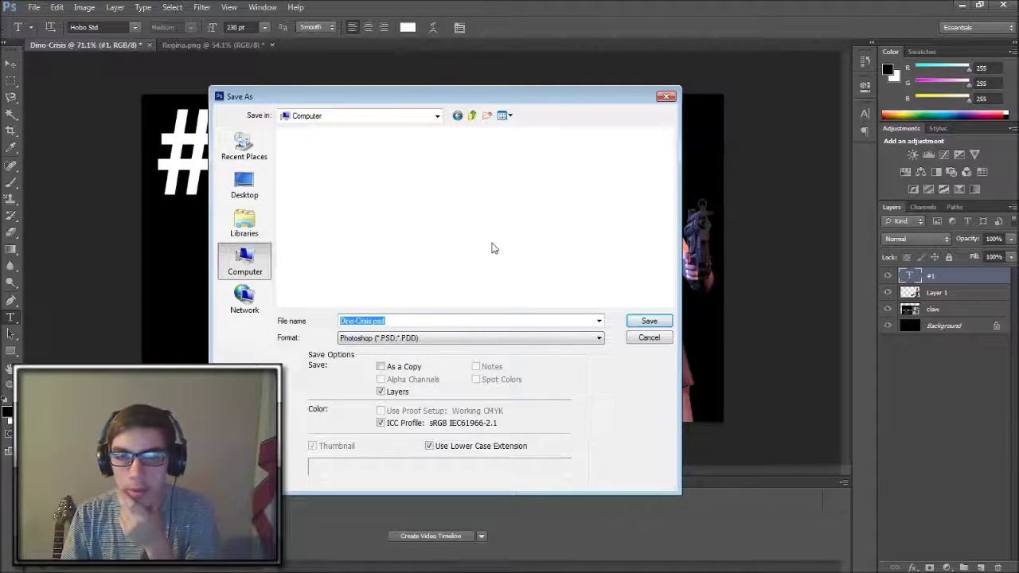
pyautogui.doubleClick(481, 200)
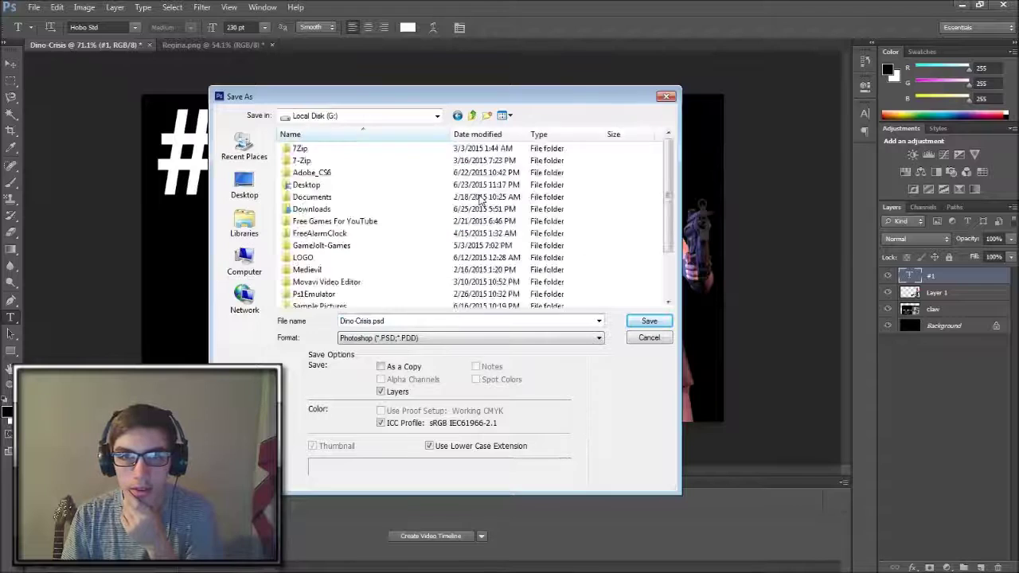
pyautogui.click(374, 257)
pyautogui.scroll(-2, 381, 241)
pyautogui.doubleClick(346, 282)
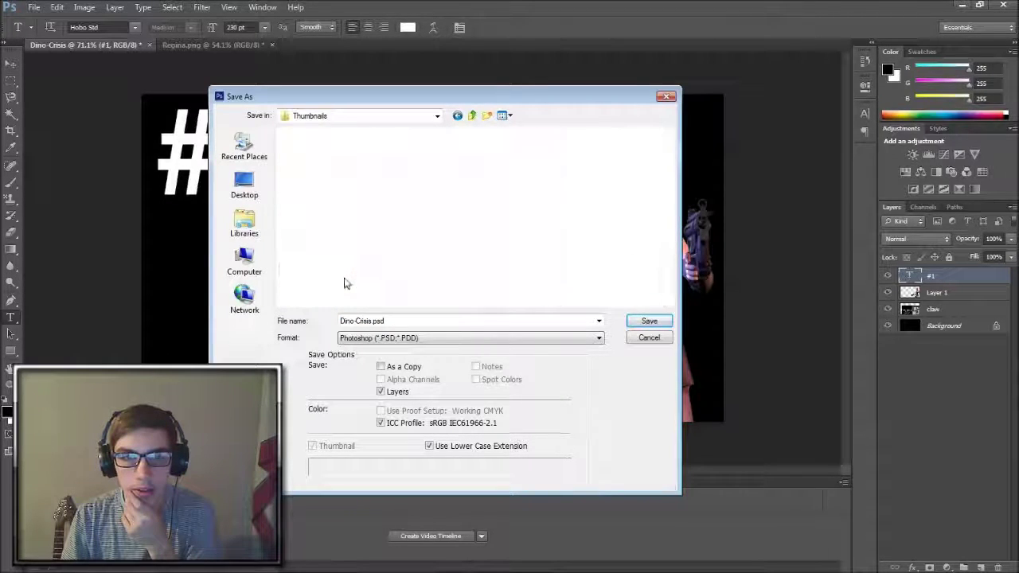
pyautogui.doubleClick(317, 270)
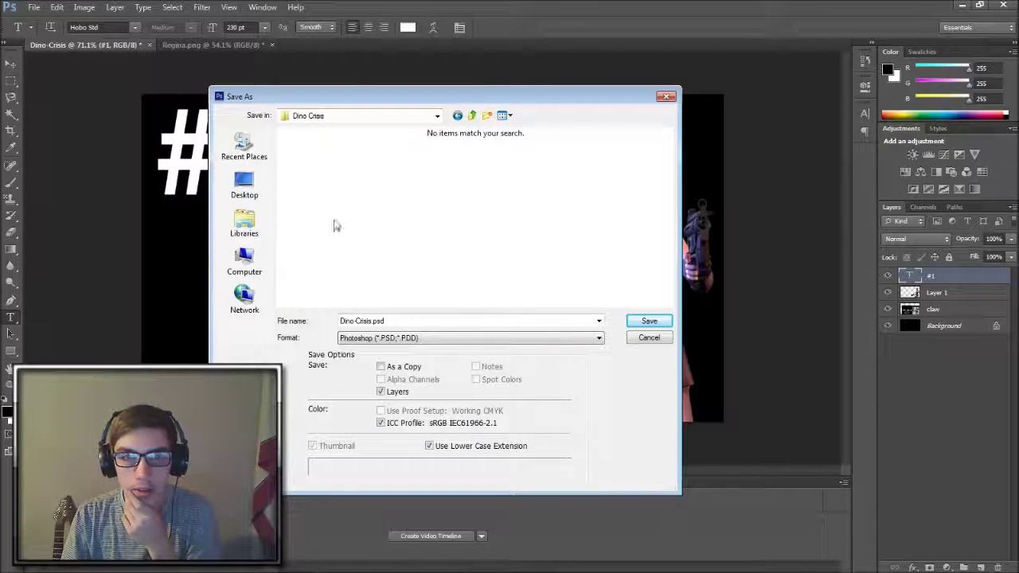
# Save the thumbnail as JPEG named 'Dino-1', accepting the default JPEG Options
pyautogui.click(417, 340)
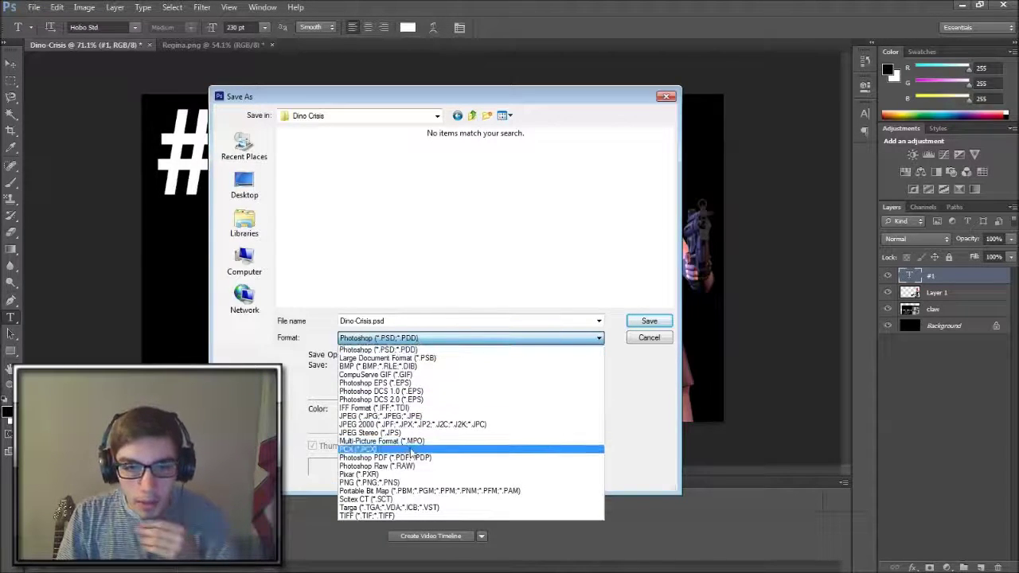
pyautogui.click(429, 416)
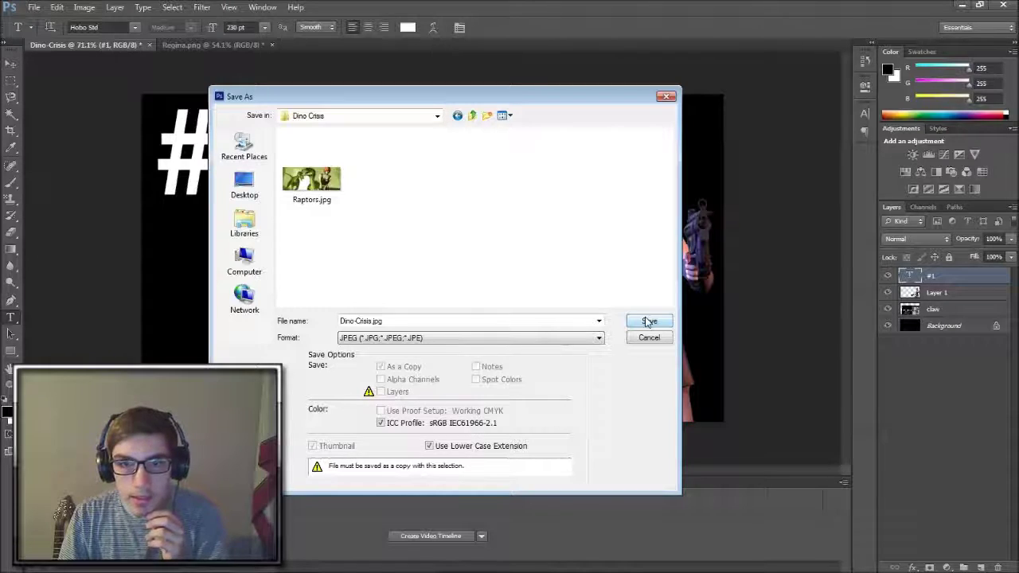
pyautogui.click(408, 323)
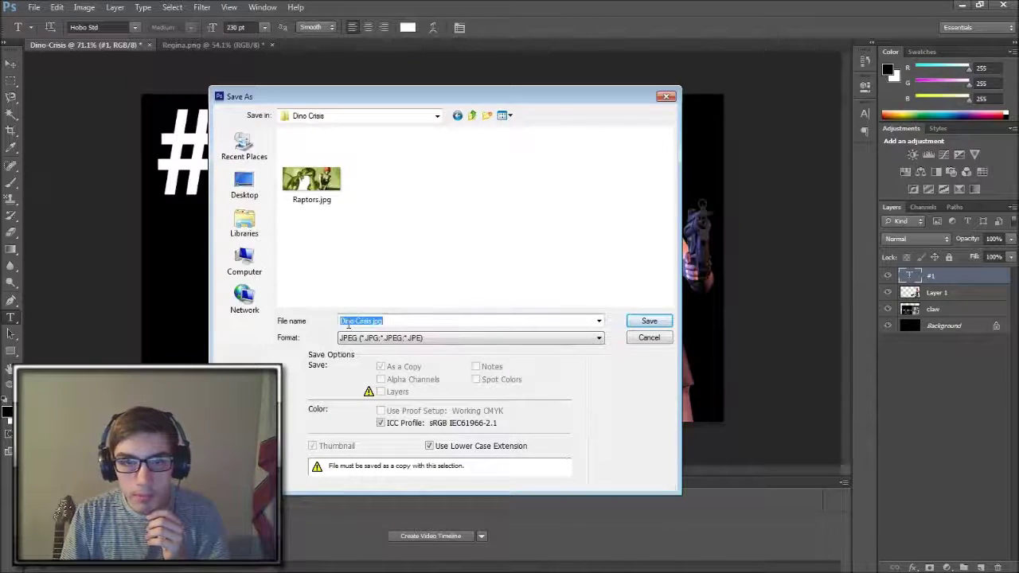
pyautogui.moveTo(371, 321); pyautogui.dragTo(299, 322)
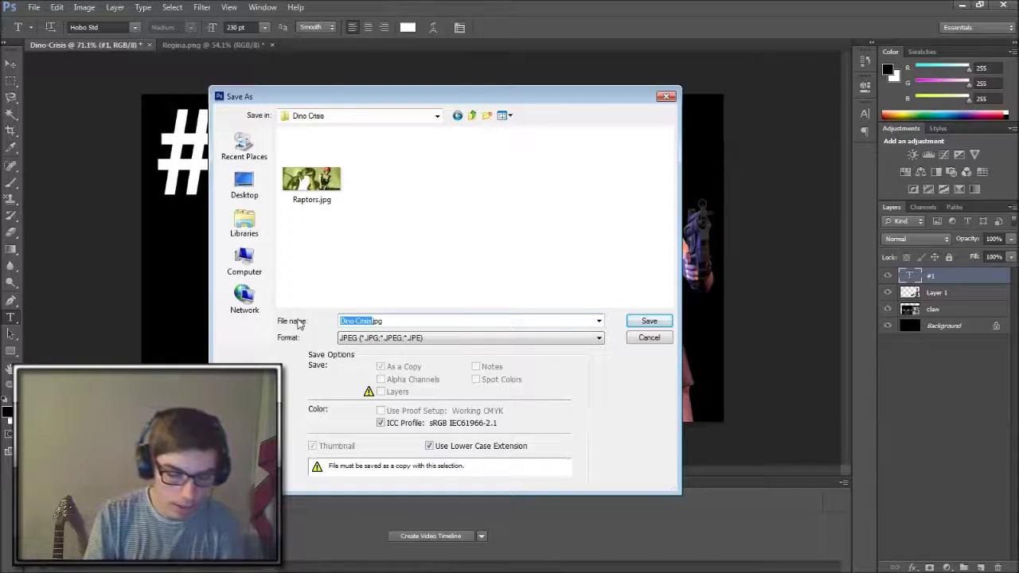
pyautogui.write('Dino')
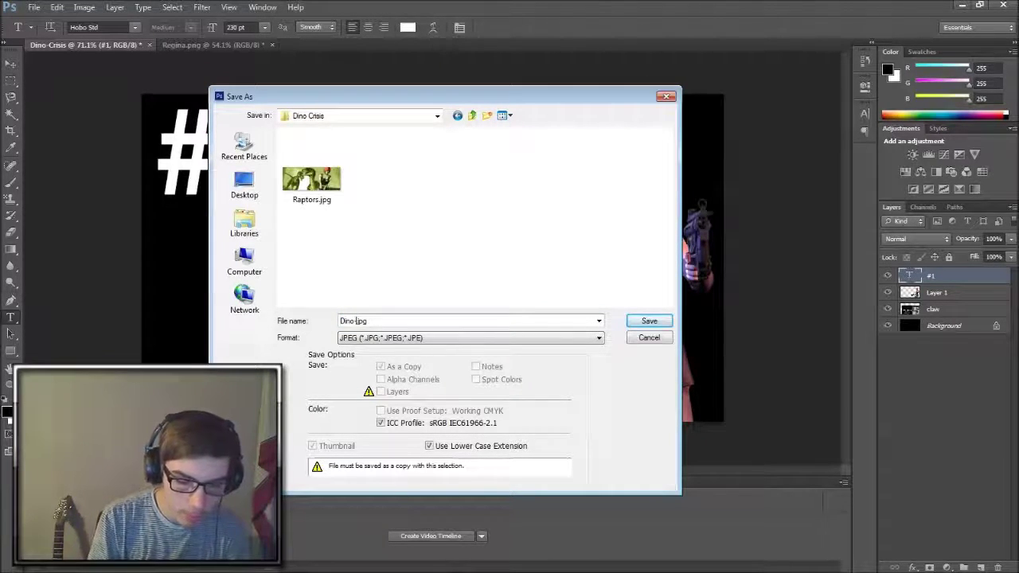
pyautogui.write('-1')
pyautogui.click(650, 321)
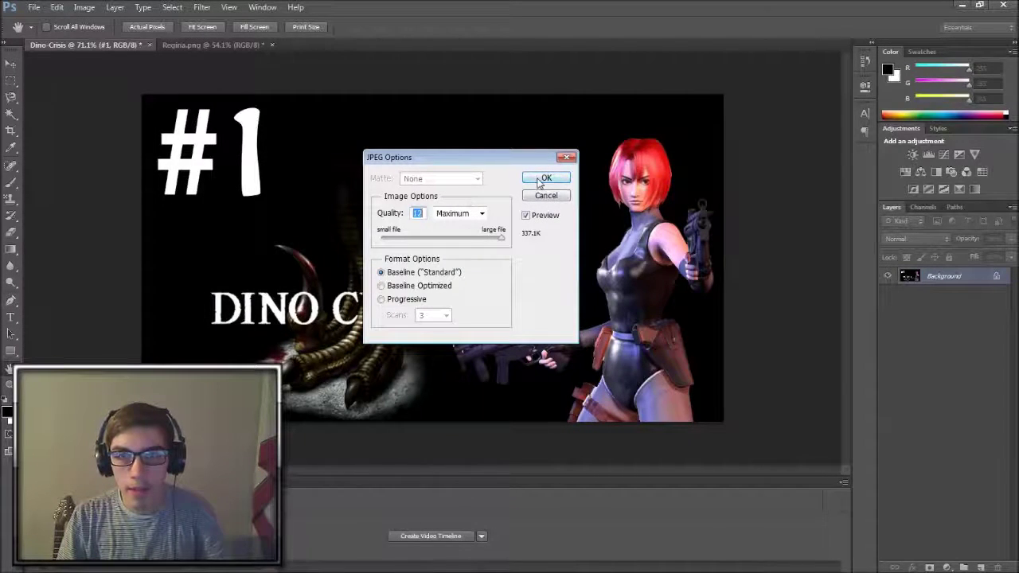
pyautogui.click(545, 178)
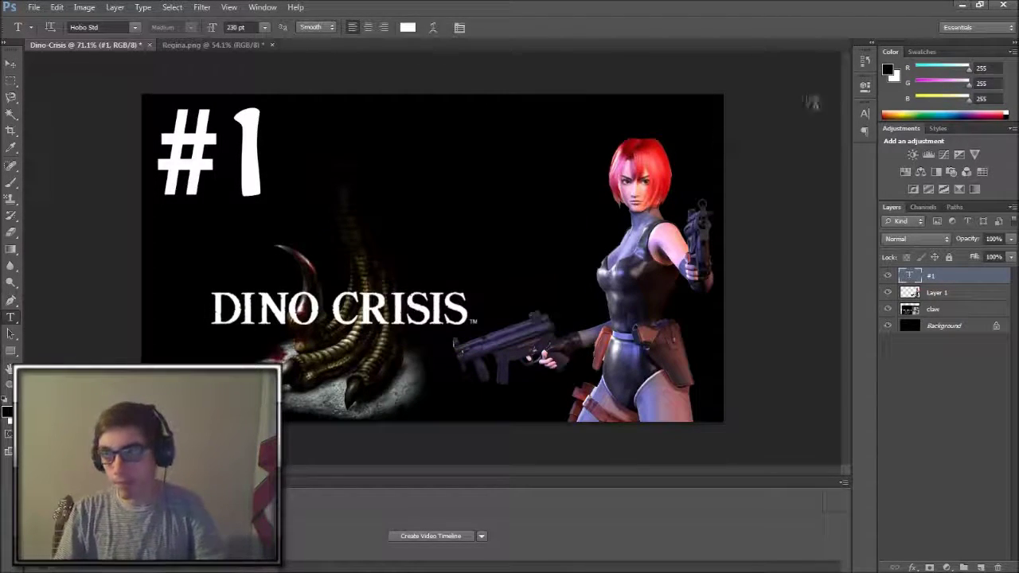
# Quit Photoshop discarding changes to Regina.png and the other documents, then close the browser with Alt+F4
pyautogui.click(1004, 5)
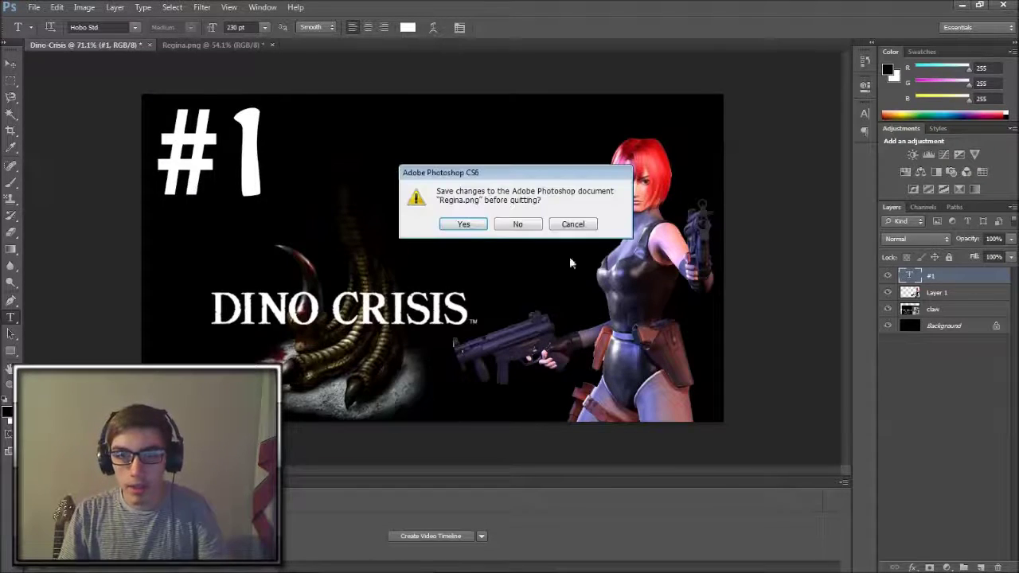
pyautogui.click(519, 224)
pyautogui.click(518, 224)
pyautogui.click(519, 224)
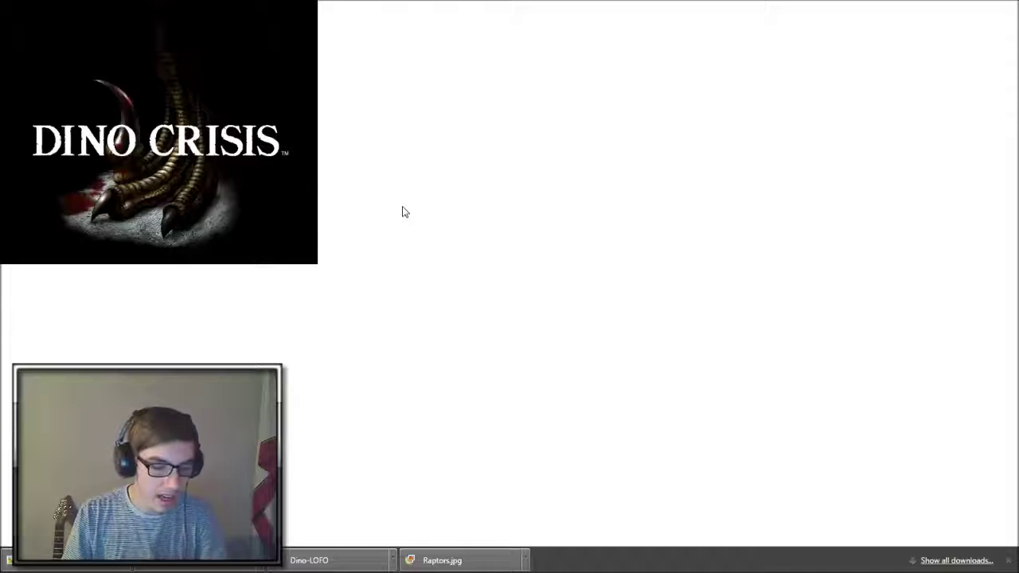
pyautogui.hotkey('alt', 'F4')
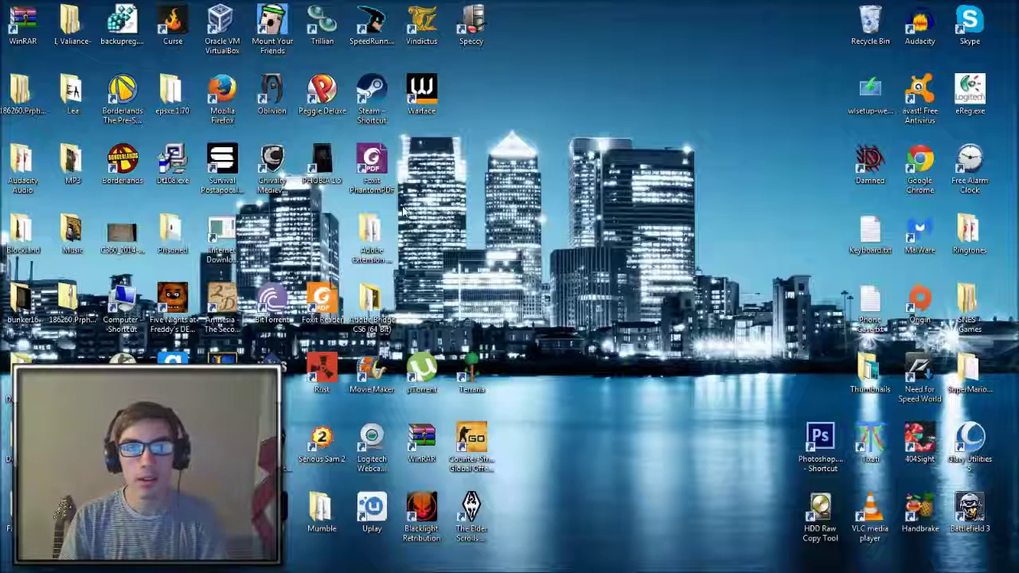